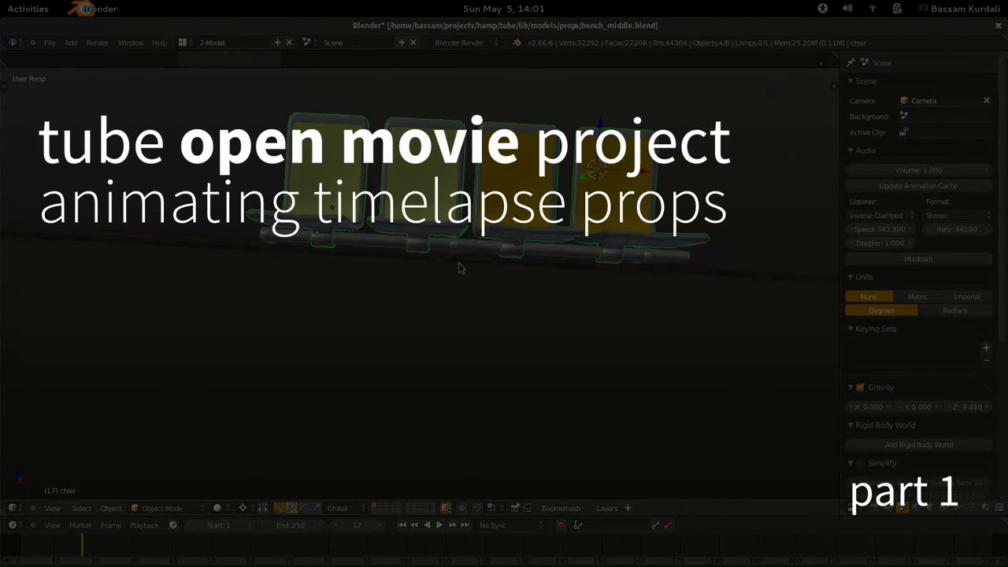
- Examine the four-seat bench from several angles, including the curve of the bar beneath the seats
middle_drag(432, 241, 432, 274)
middle_drag(577, 268, 486, 251)
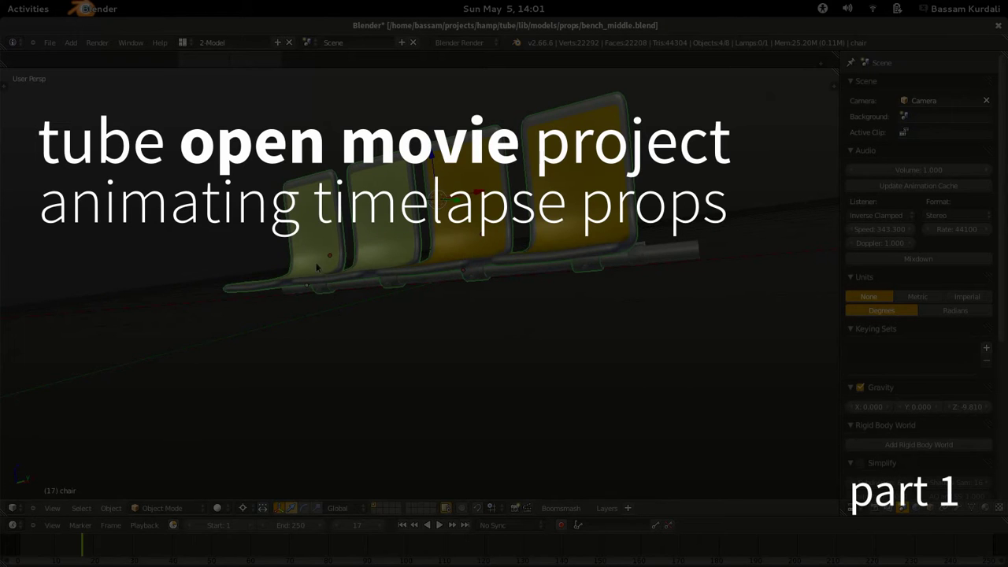
middle_drag(317, 268, 510, 293)
right_click(464, 291)
key(Tab)
shift+right_click(449, 275)
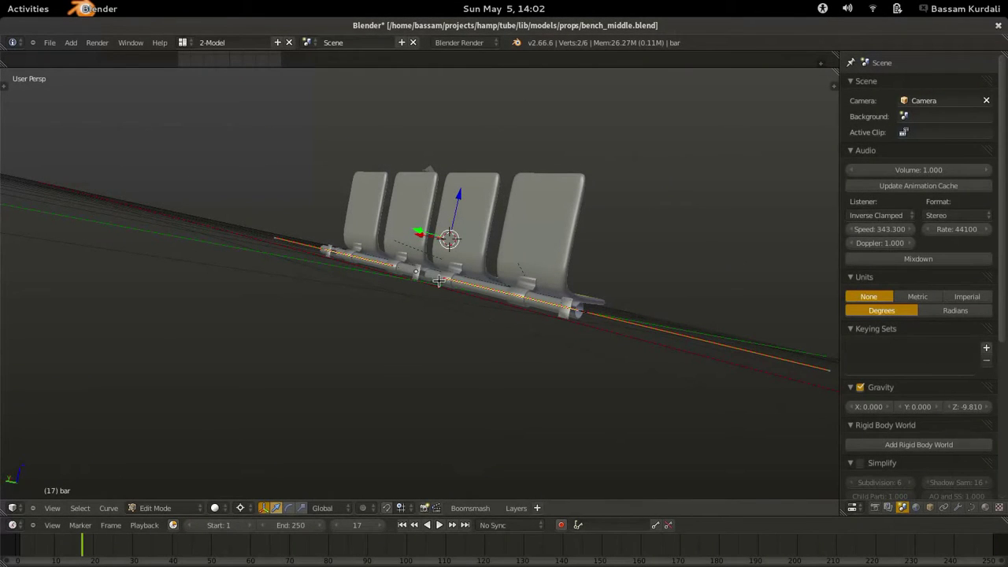
key(Tab)
key(Tab)
middle_drag(481, 223, 512, 292)
key(Tab)
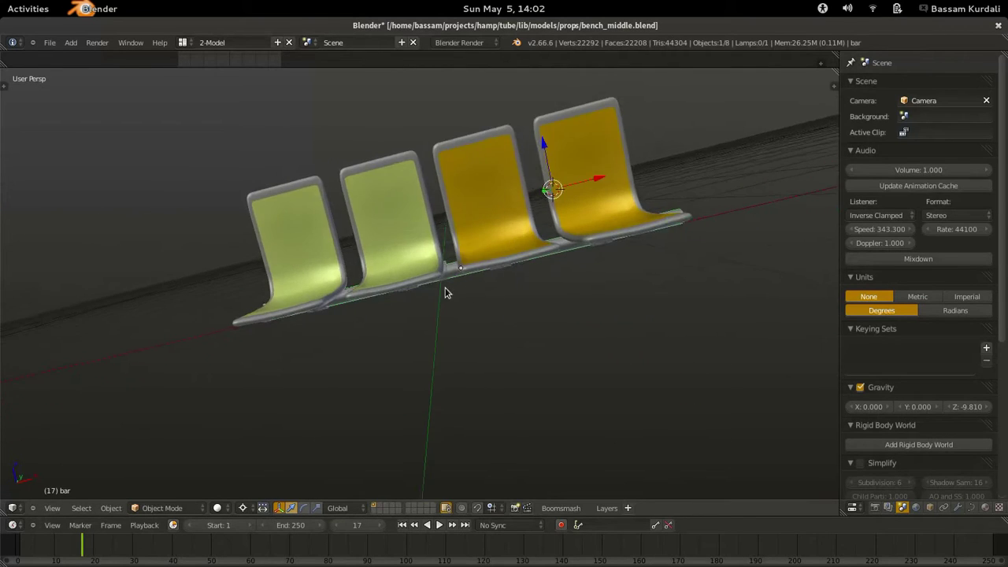
middle_drag(468, 265, 519, 268)
middle_drag(413, 270, 352, 273)
mouse_move(424, 258)
middle_down()
mouse_move(475, 252)
mouse_move(392, 279)
mouse_move(441, 265)
middle_up()
- Add a lattice object and move it to the middle of the bench
key(shift+a)
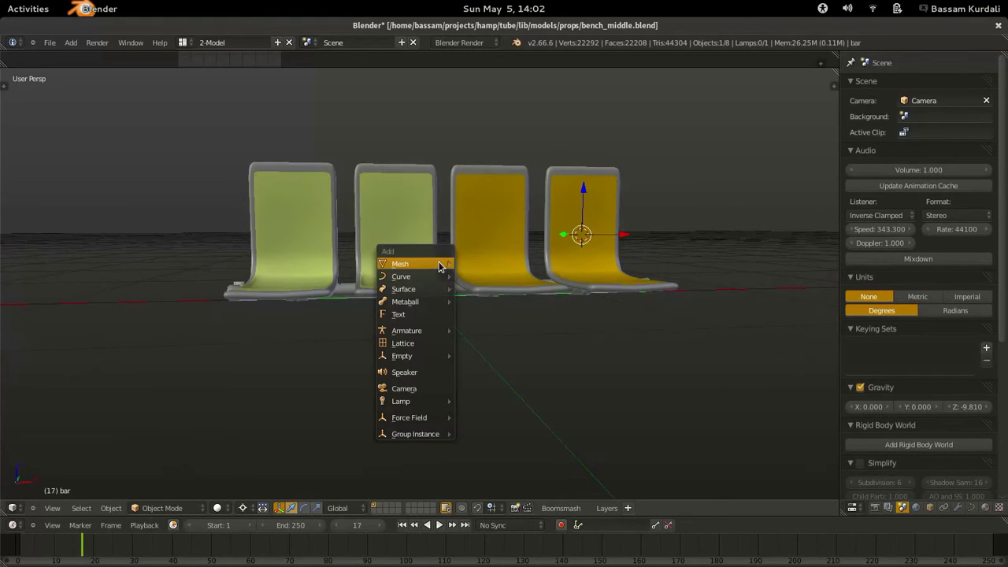
click(422, 344)
key(s)
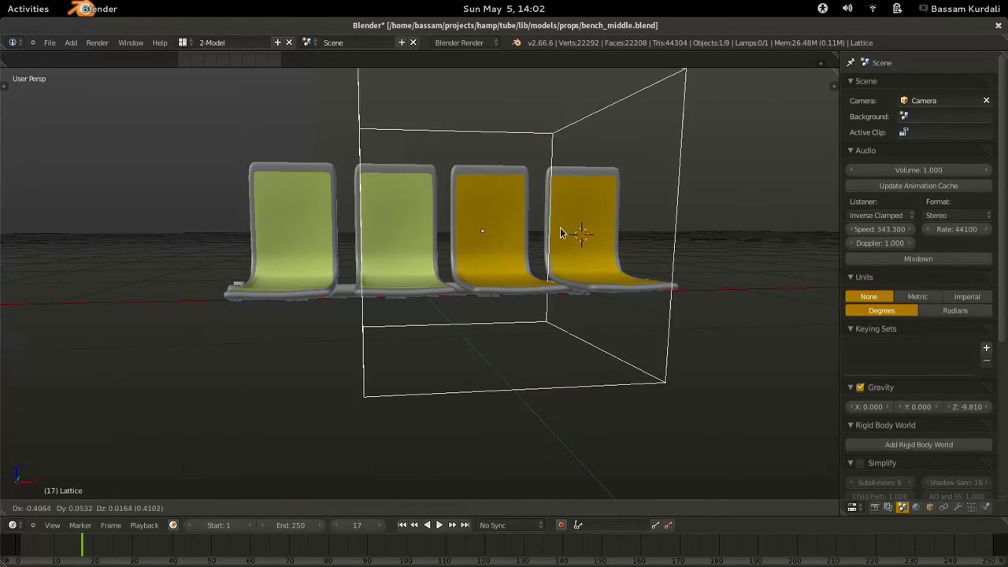
click(475, 228)
middle_drag(475, 227, 521, 281)
- Scale the lattice along X about its own centre so it spans the full row of seats
key(s)
key(x)
right_click(466, 263)
key(comma)
key(s)
key(x)
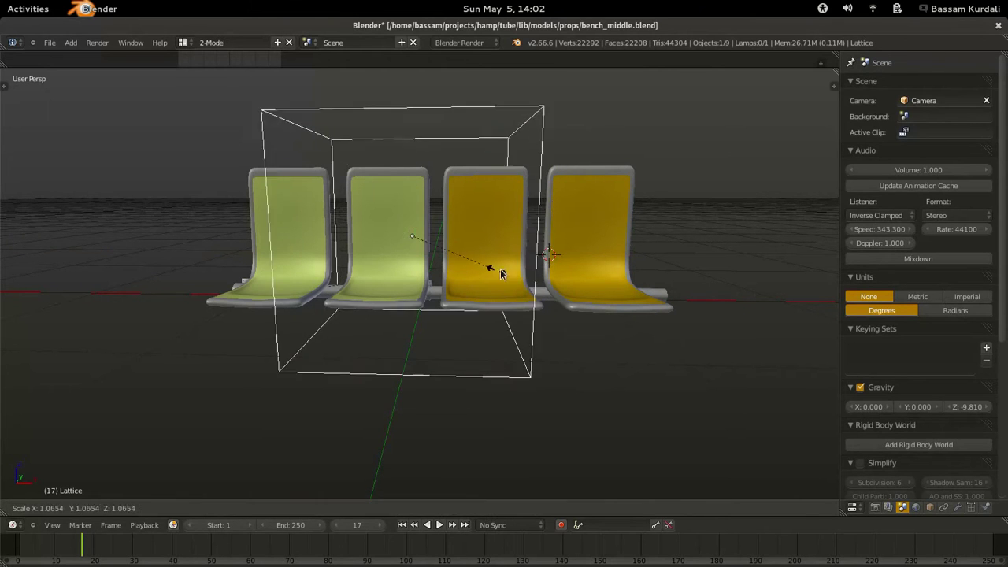
click(601, 275)
- Scale the lattice down along Z in the orthographic side view to fit the bench's height
middle_drag(413, 268, 502, 192)
key(KP_5)
key(KP_3)
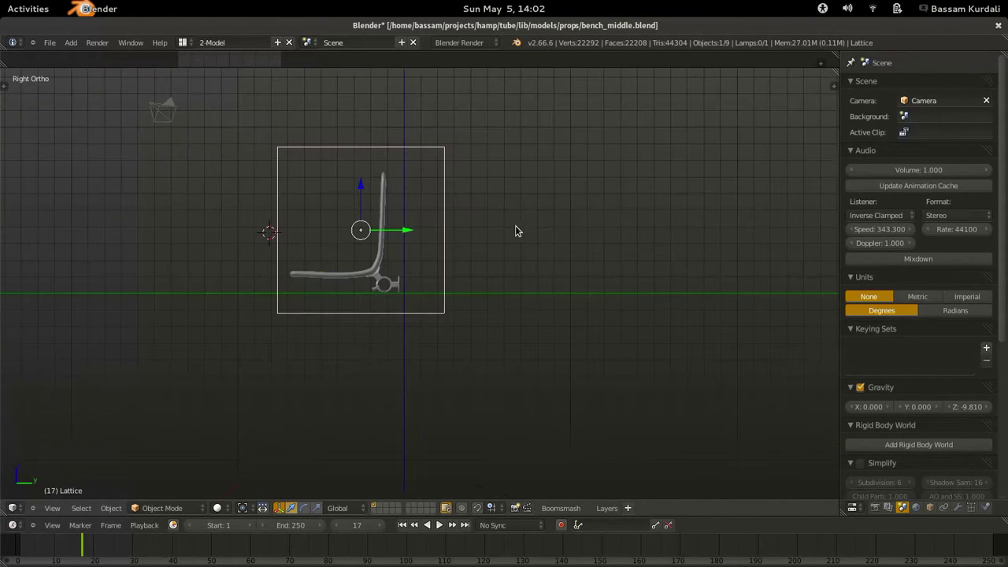
key(s)
key(z)
click(347, 132)
- Scale and shift the lattice along Y to enclose the bench's side profile, and hide the transform manipulator
key(s)
key(y)
click(470, 224)
key(g)
key(y)
click(468, 231)
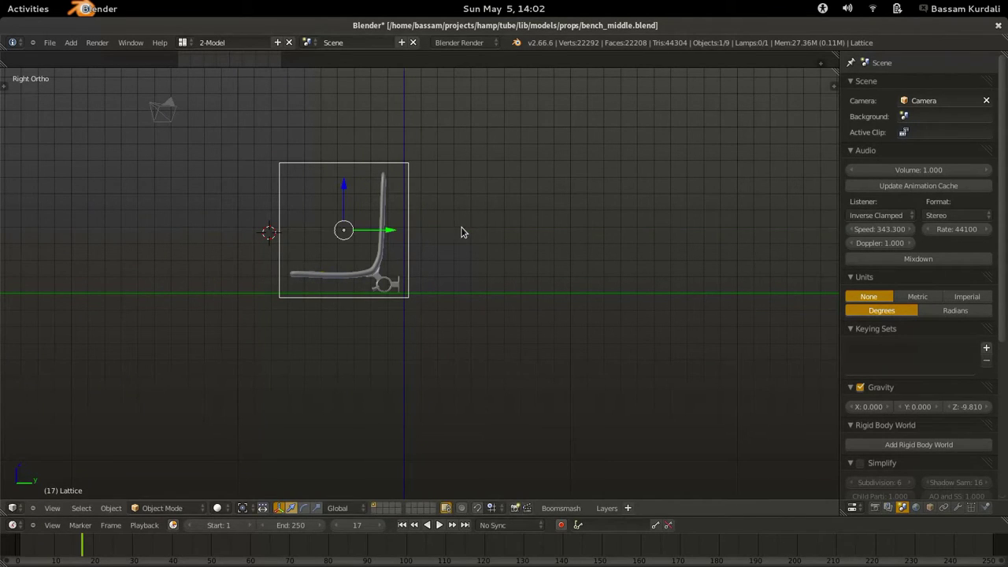
key(ctrl+space)
middle_drag(240, 249, 389, 252)
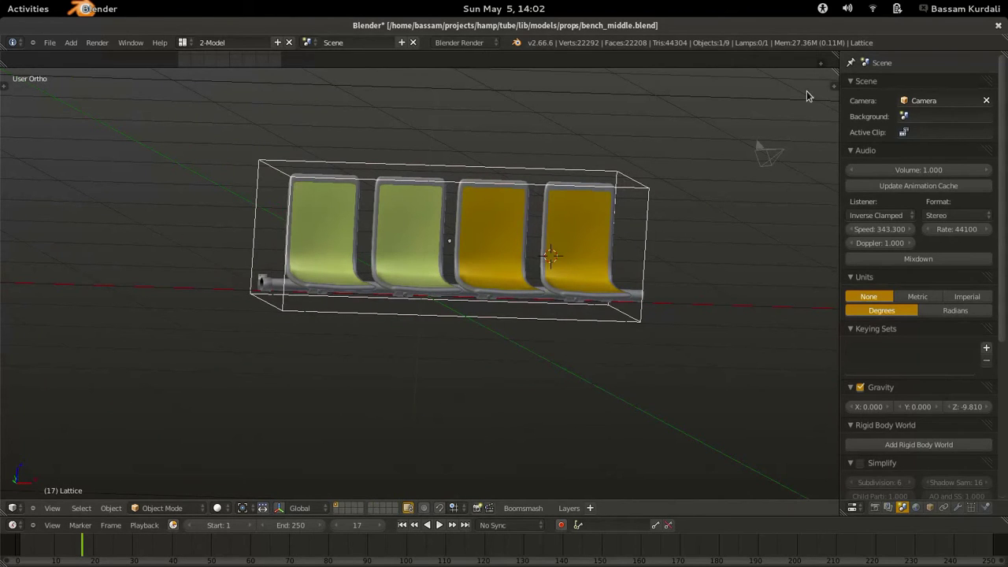
- Set the lattice's resolution to U 5, V 4 and W 4
scroll(892, 128, down, 5)
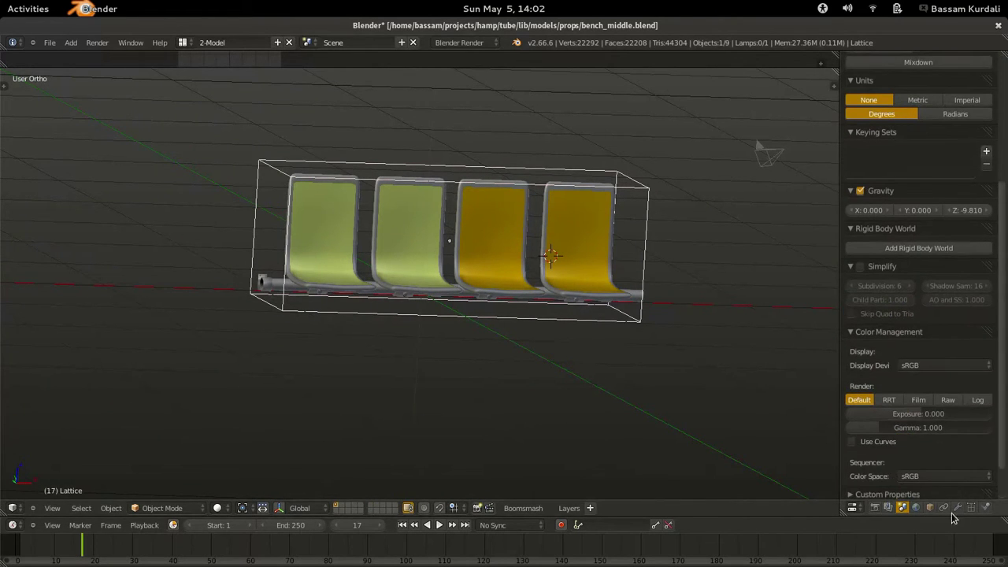
click(972, 507)
click(914, 124)
click(914, 123)
click(915, 124)
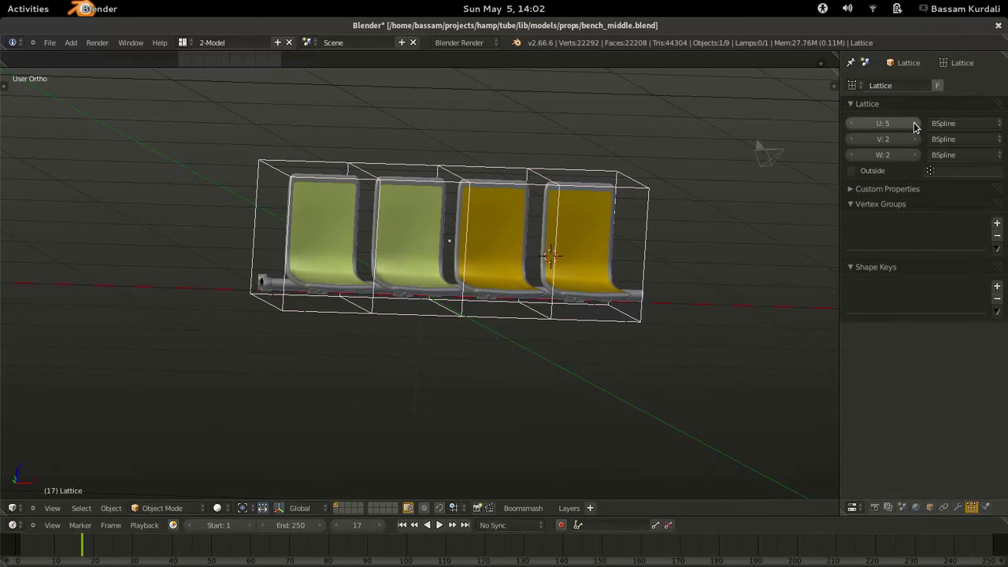
middle_drag(653, 223, 477, 259)
click(915, 139)
click(914, 139)
click(915, 155)
click(915, 156)
- Add a basis shape key and a second shape key to the lattice
click(998, 287)
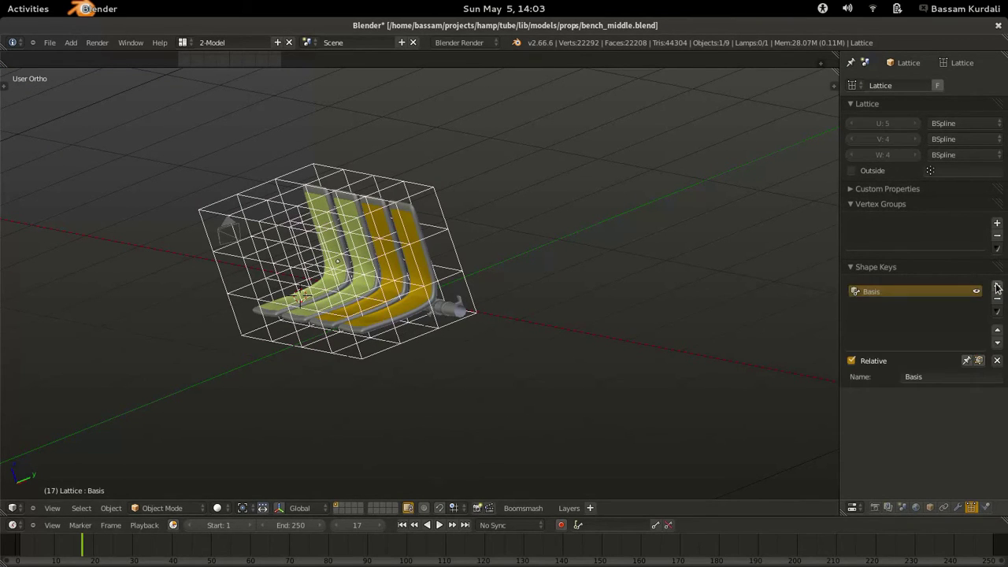
click(997, 287)
- Add a Lattice modifier to the bench's bar with the Lattice object as its target
middle_drag(504, 268, 628, 258)
right_click(643, 261)
right_click(613, 168)
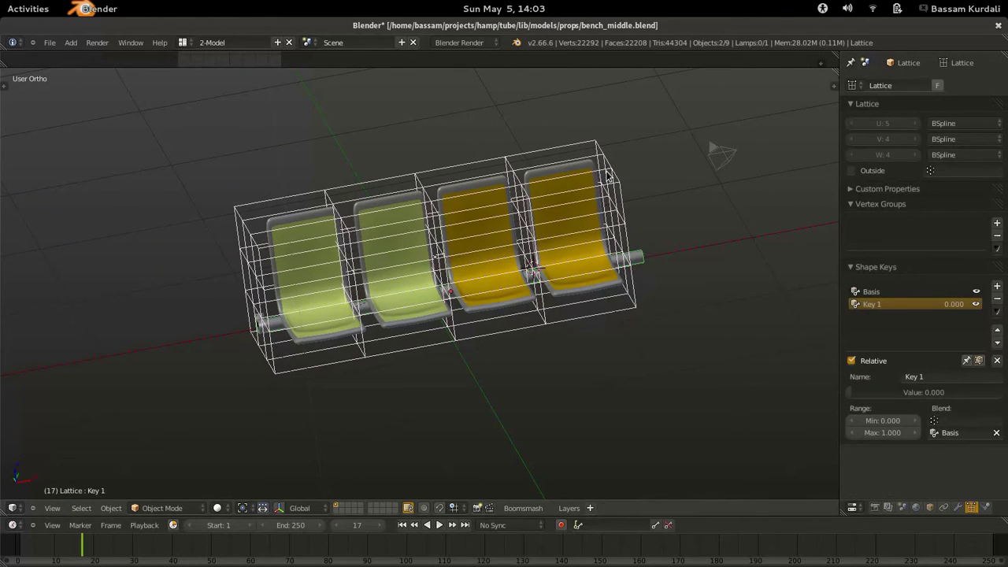
right_click(643, 260)
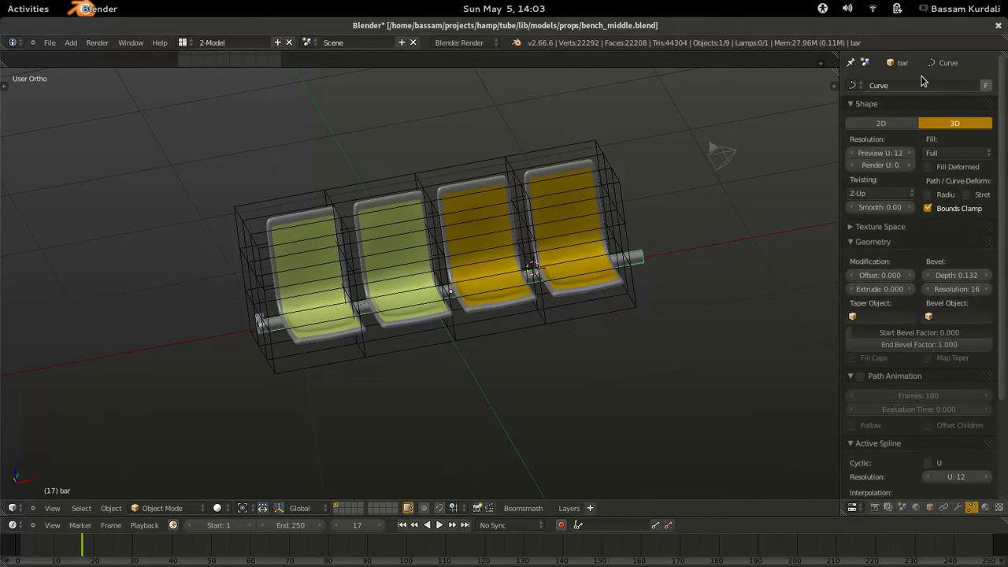
click(958, 508)
click(889, 86)
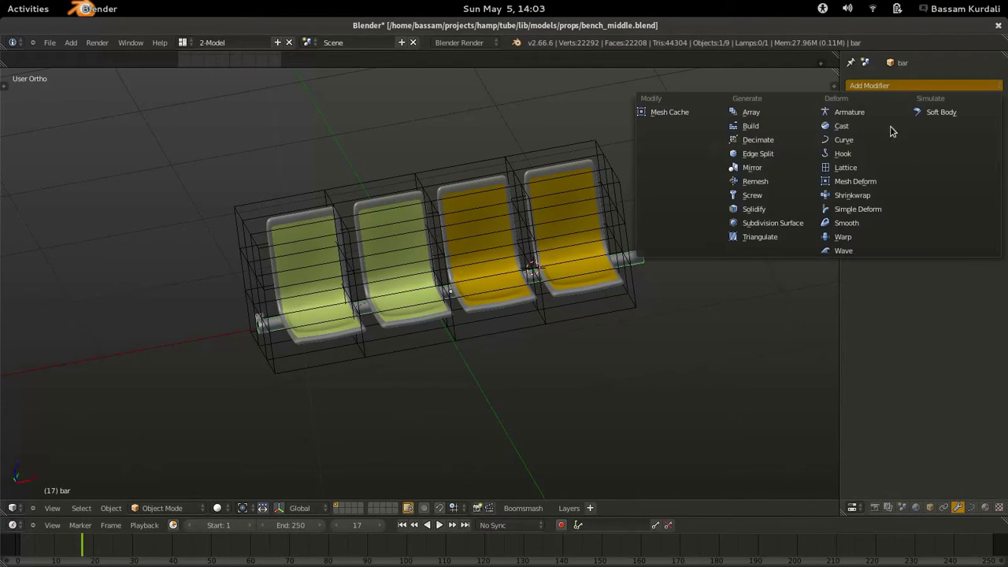
click(843, 167)
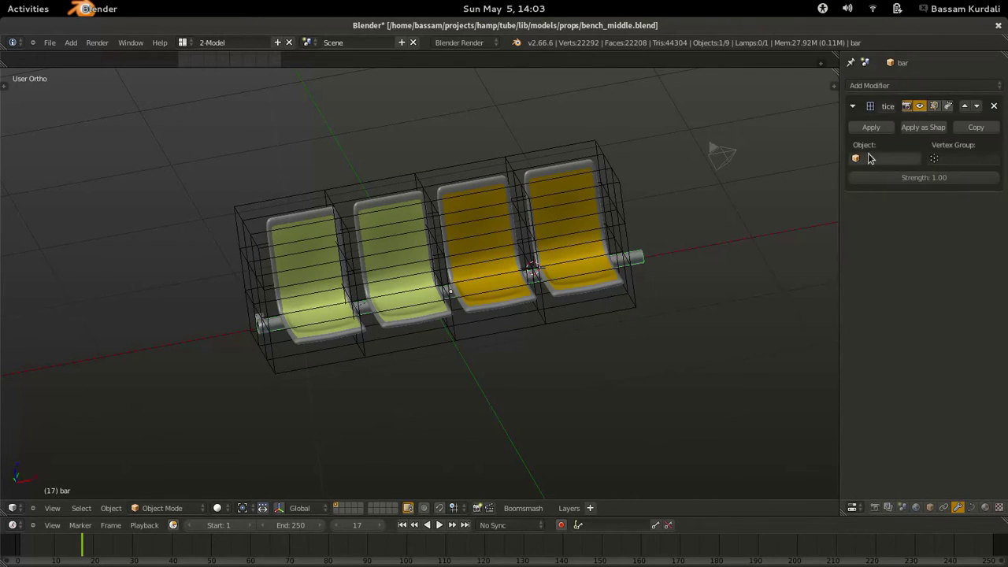
click(866, 159)
click(868, 178)
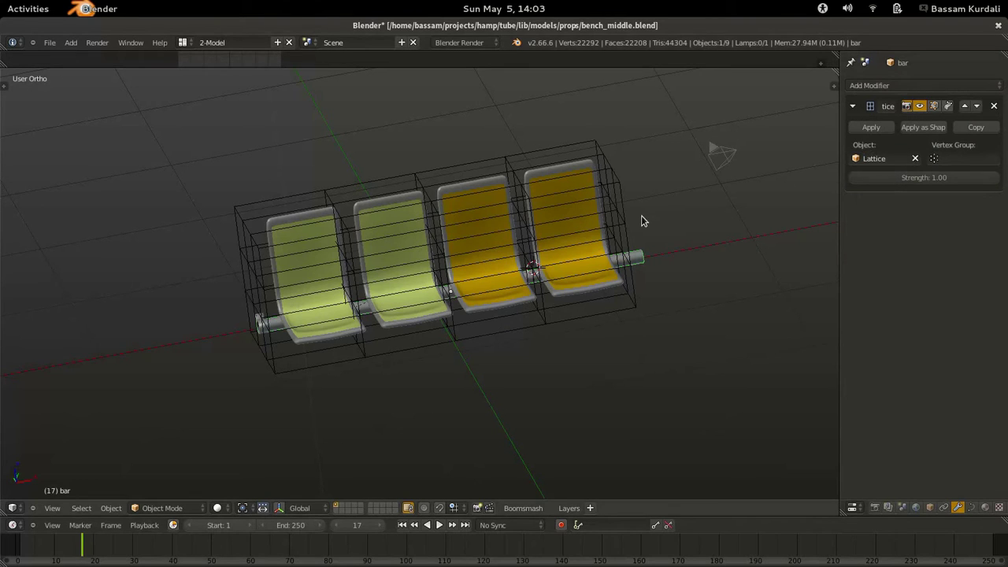
- Select all the bench parts without the lattice and copy the bar's Lattice modifier to them
key(a)
key(b)
drag(198, 119, 686, 360)
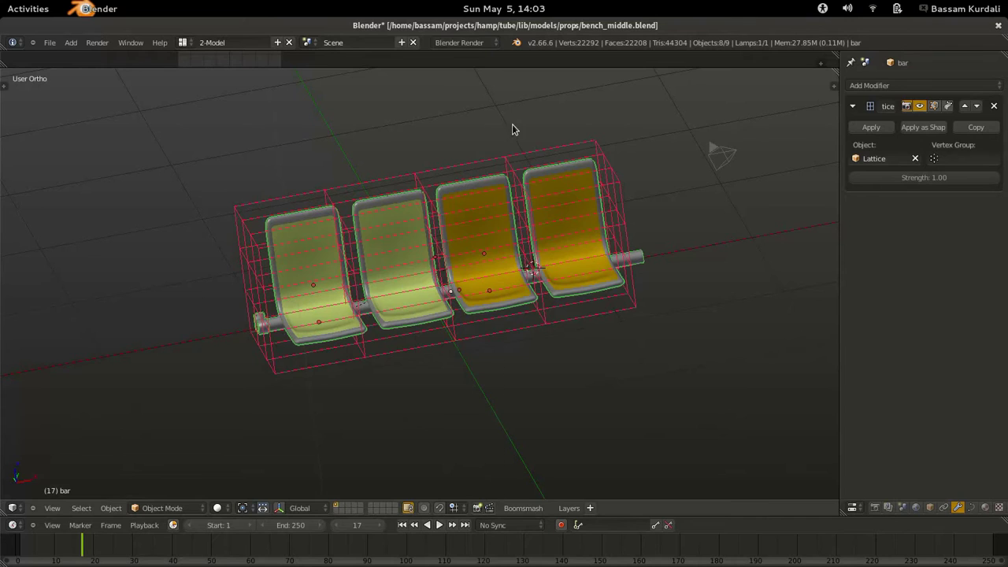
shift+right_click(514, 161)
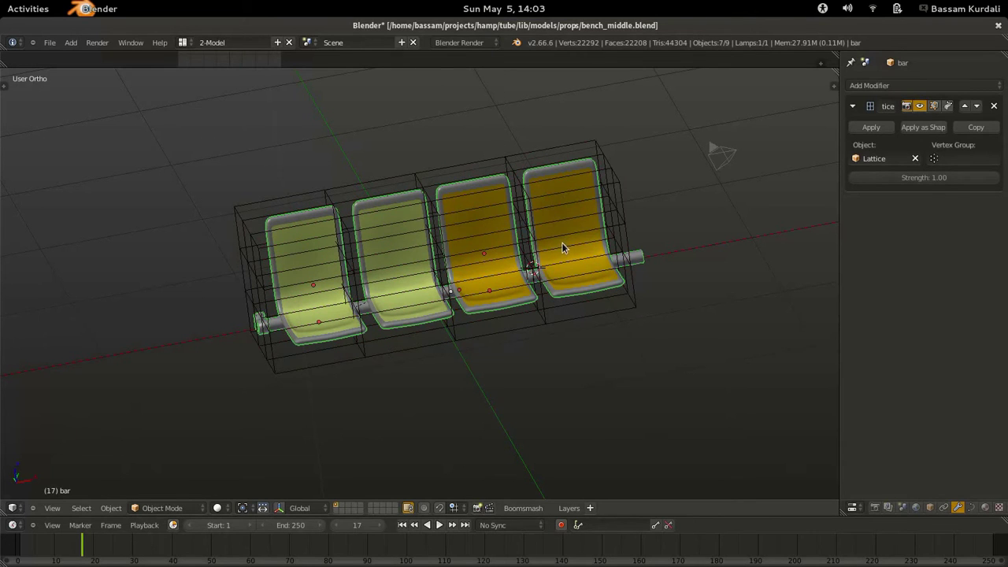
key(ctrl+c)
click(554, 435)
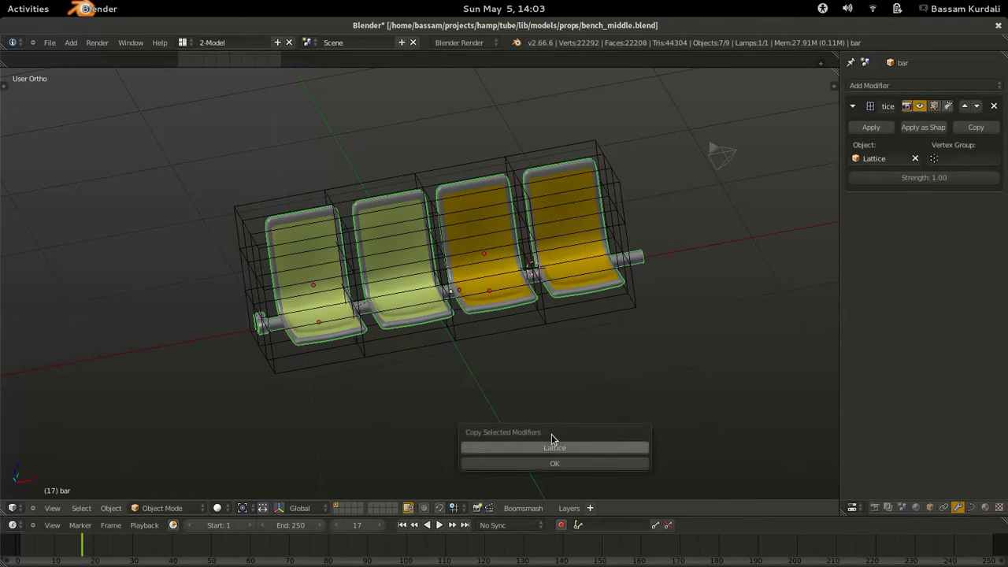
click(547, 466)
- Rename the lattice's second shape key "sag" and have the lattice in edit mode in front view
middle_drag(550, 432, 590, 324)
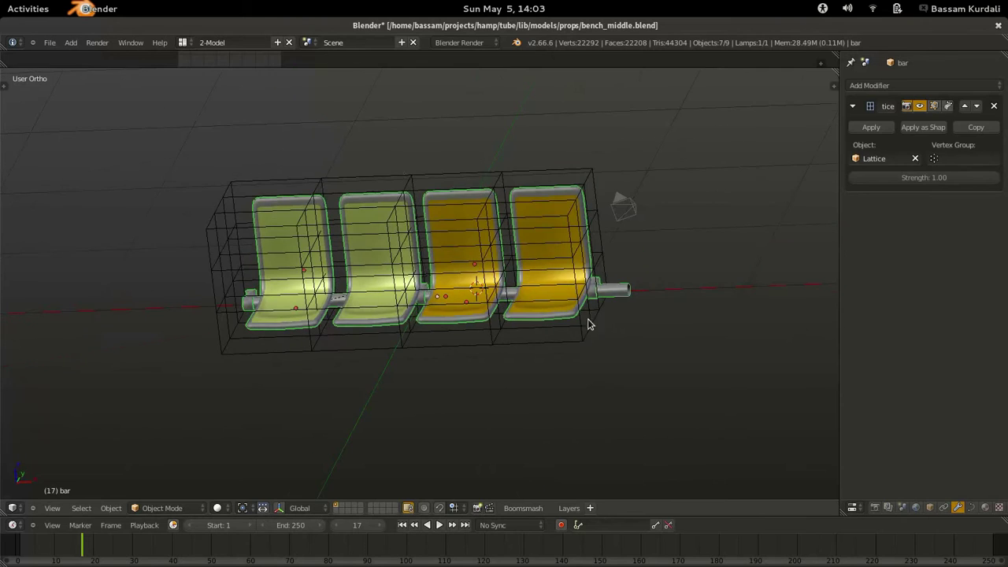
right_click(438, 176)
key(Tab)
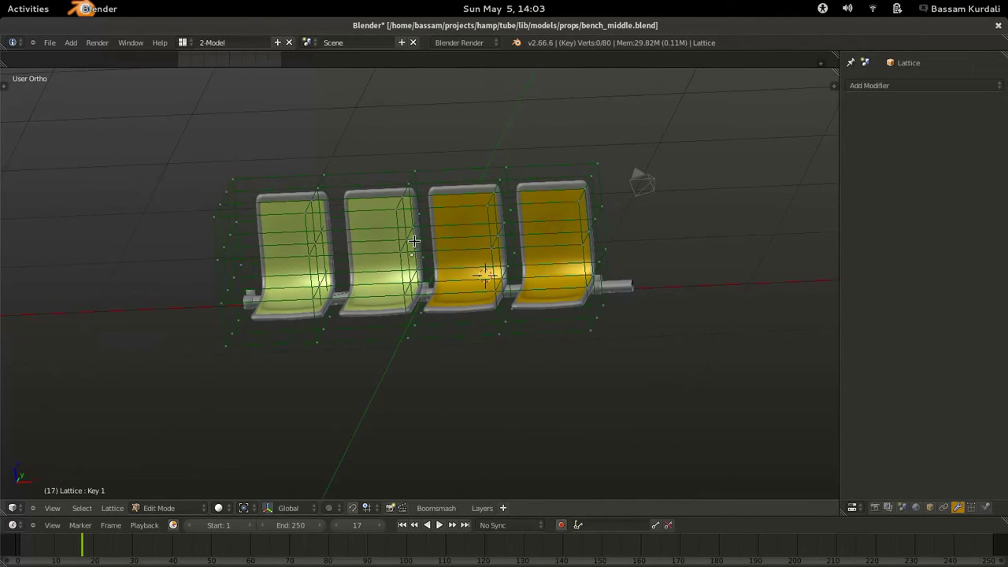
key(KP_1)
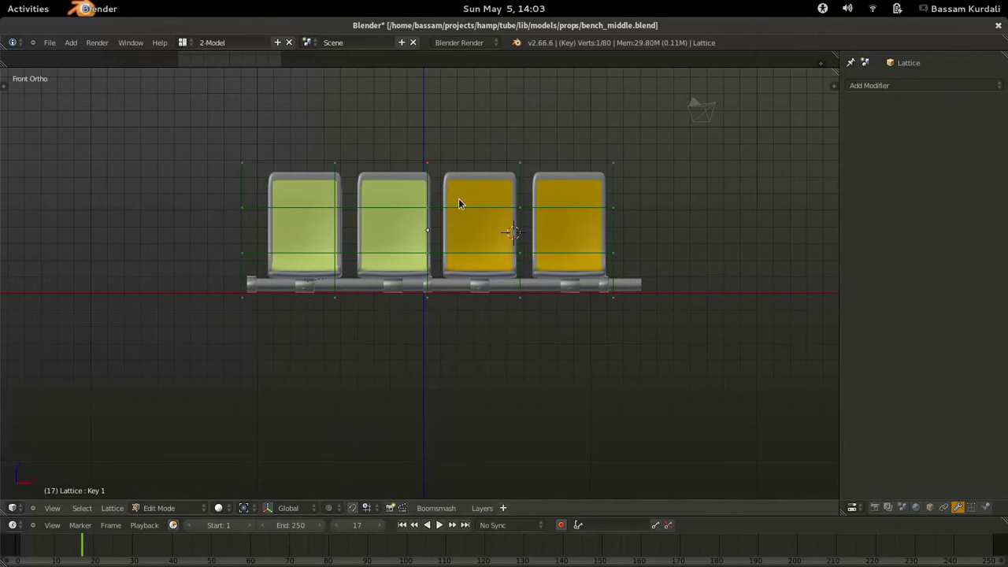
key(Tab)
click(972, 508)
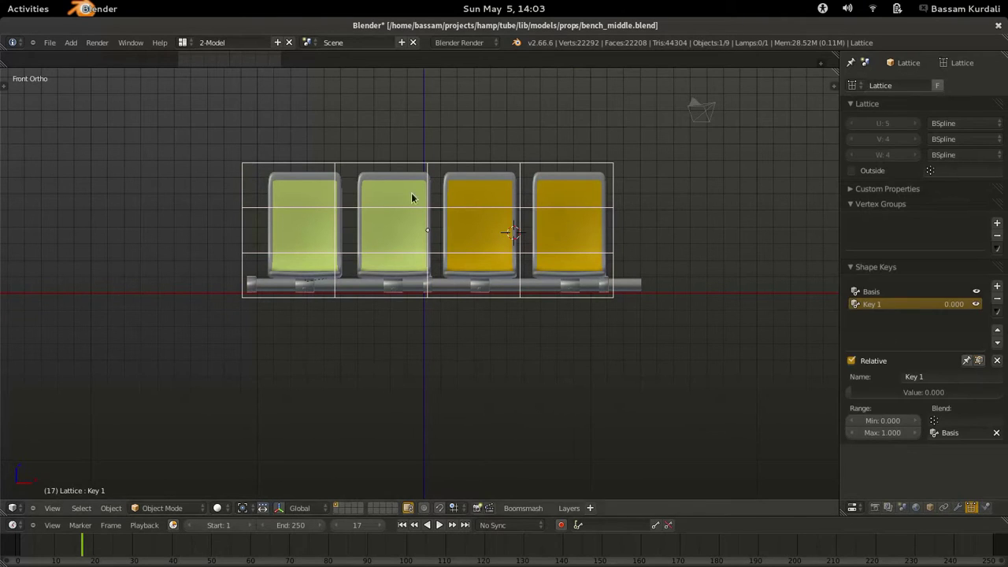
key(Tab)
click(922, 377)
text(sag)
key(Return)
- Select the middle column of lattice points in wireframe and lower it slightly along Z with proportional editing enabled
key(b)
drag(391, 134, 440, 319)
key(z)
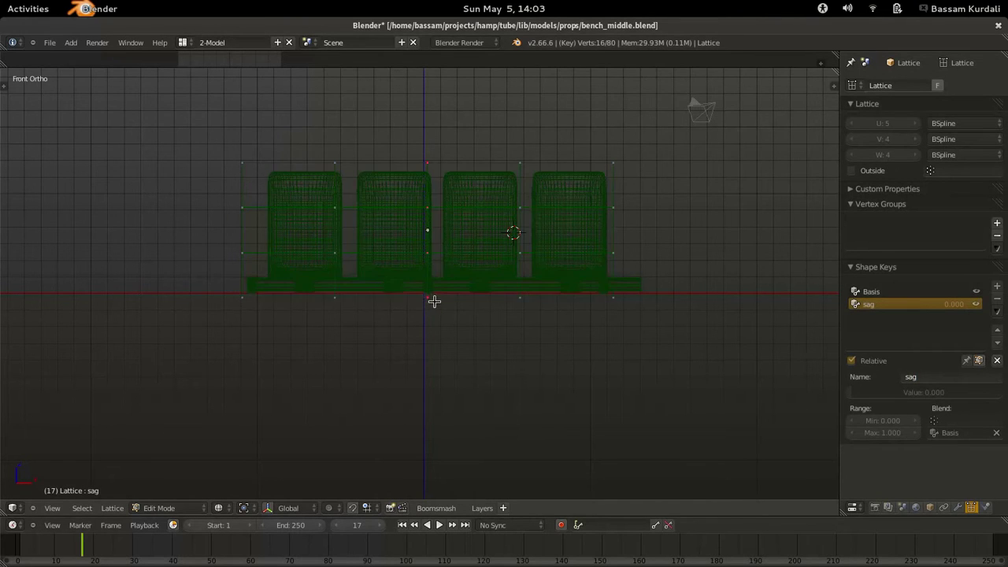
mouse_move(433, 302)
middle_down()
mouse_move(420, 317)
mouse_move(450, 299)
middle_up()
key(KP_1)
key(o)
key(g)
key(z)
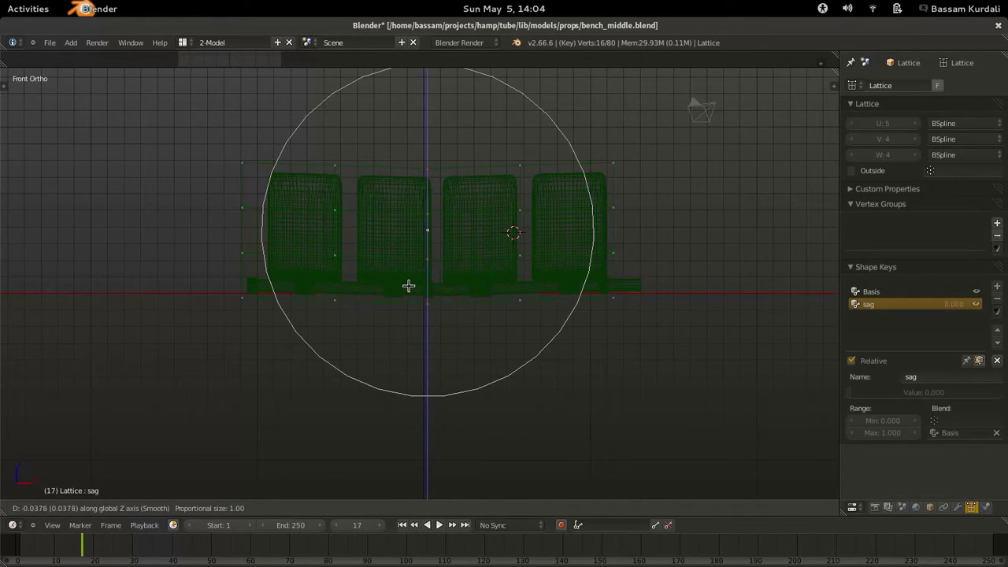
key(Escape)
- Lower only the bottom points of the lattice's middle column along Z with proportional editing
right_click(426, 299)
key(b)
drag(405, 289, 447, 322)
key(g)
key(z)
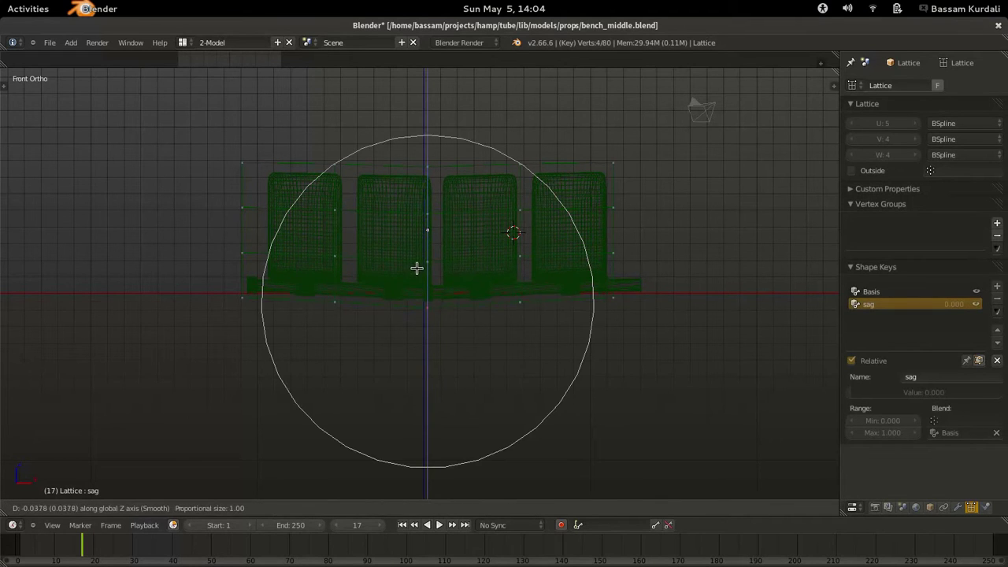
key(Escape)
- Shift the top row of lattice points slightly down with proportional editing
key(b)
drag(197, 122, 645, 166)
key(g)
key(x)
key(Escape)
key(g)
key(x)
key(Escape)
- Lower the lattice column between the two green seats by about 0.03 along Z with proportional size 0.51
right_click(418, 288)
key(b)
drag(310, 124, 355, 339)
key(g)
key(z)
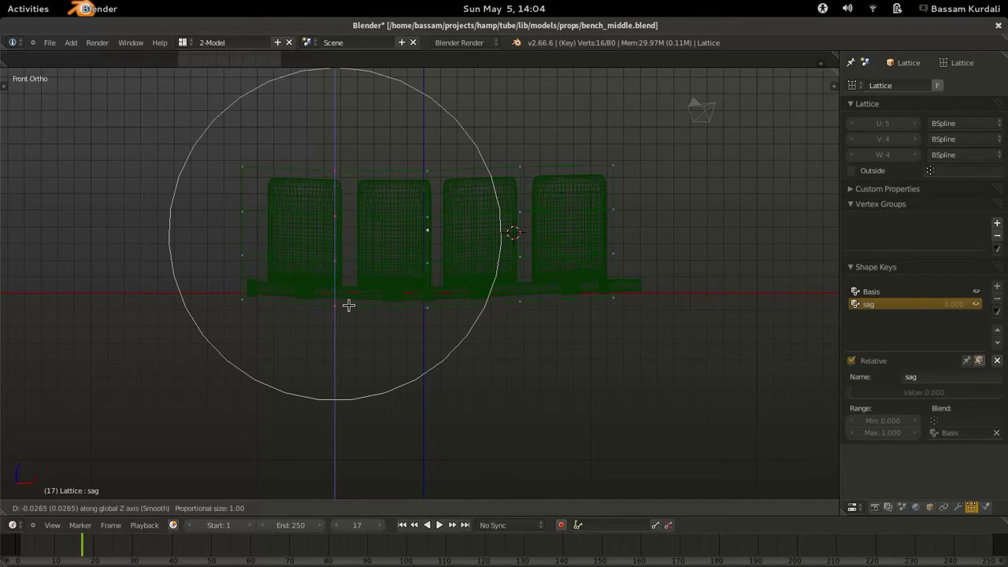
scroll(349, 303, up, 6)
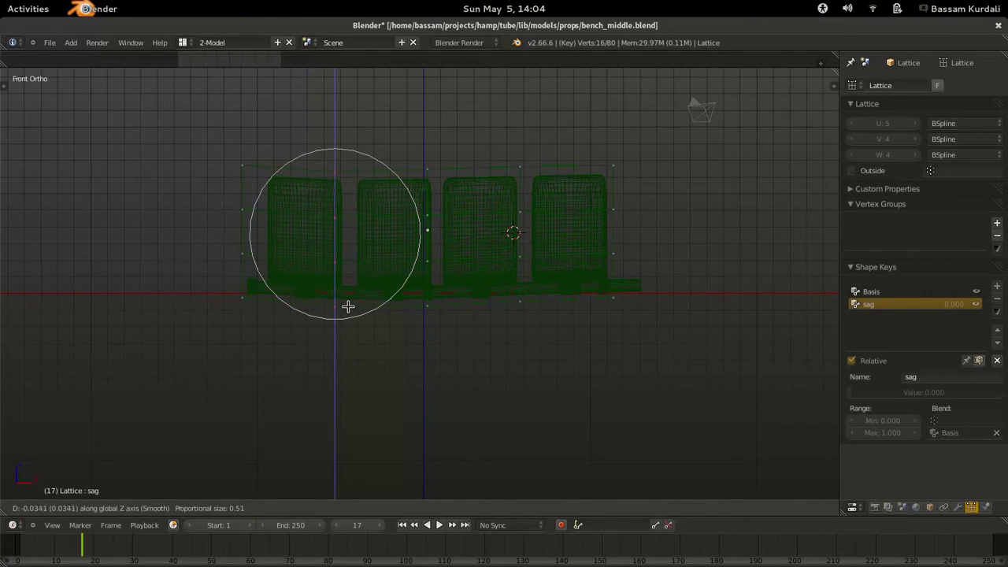
click(348, 305)
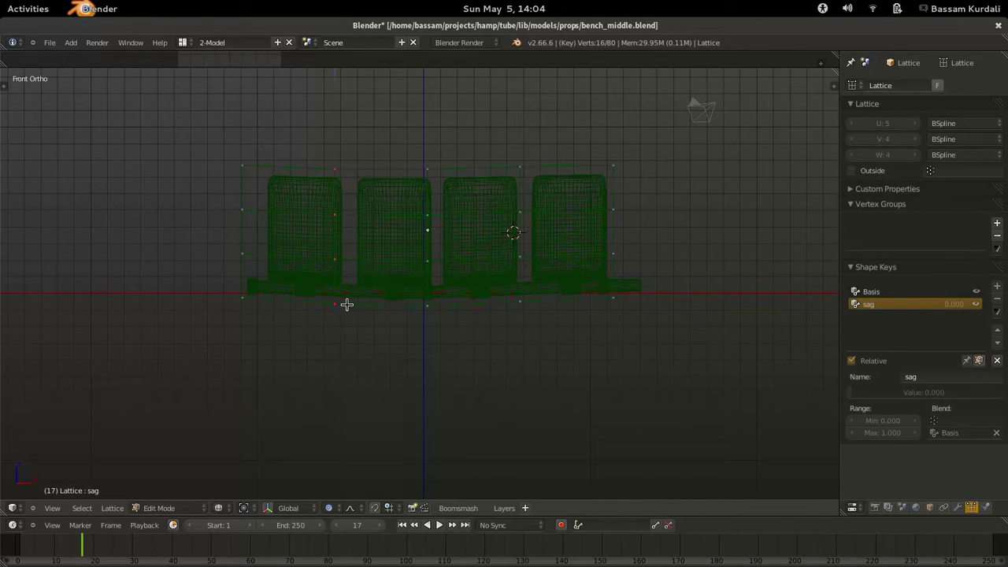
- Lower the lattice column between the two orange seats slightly along Z in two proportional moves
right_click(518, 216)
key(b)
drag(497, 131, 538, 293)
key(g)
key(z)
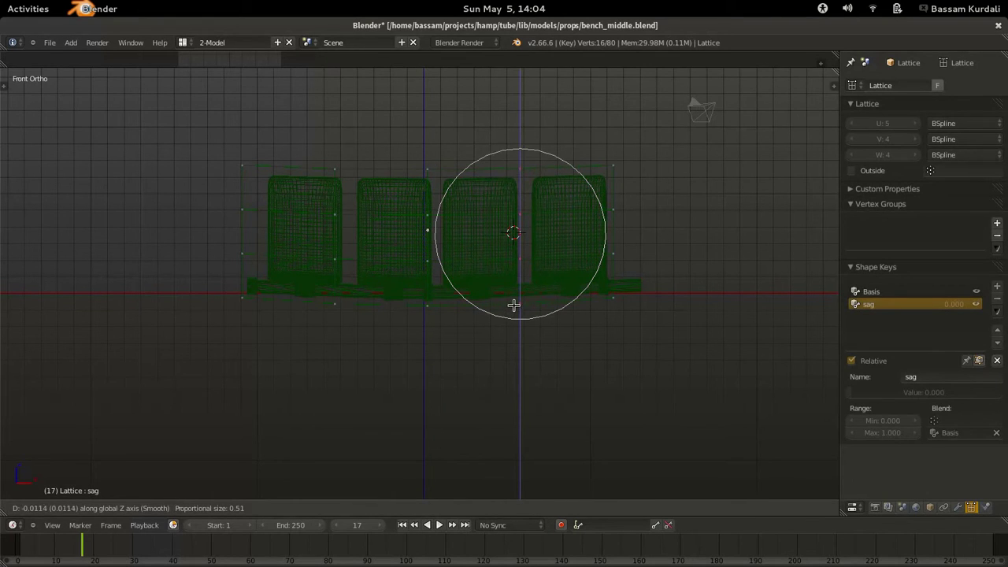
click(514, 307)
key(g)
key(z)
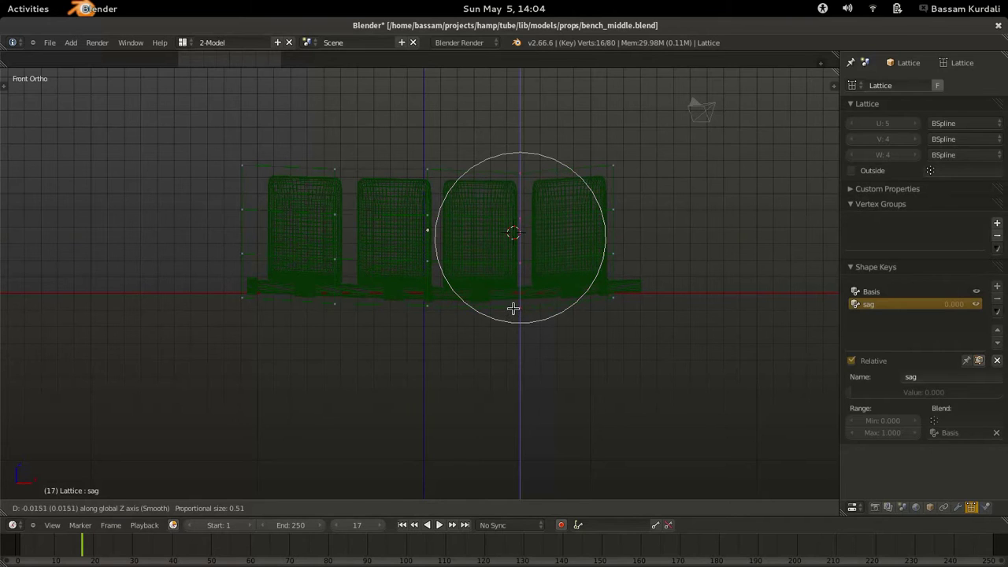
click(509, 308)
- Leave edit mode, test the sag shape key by sliding its value, and view the bench in solid shading
key(Tab)
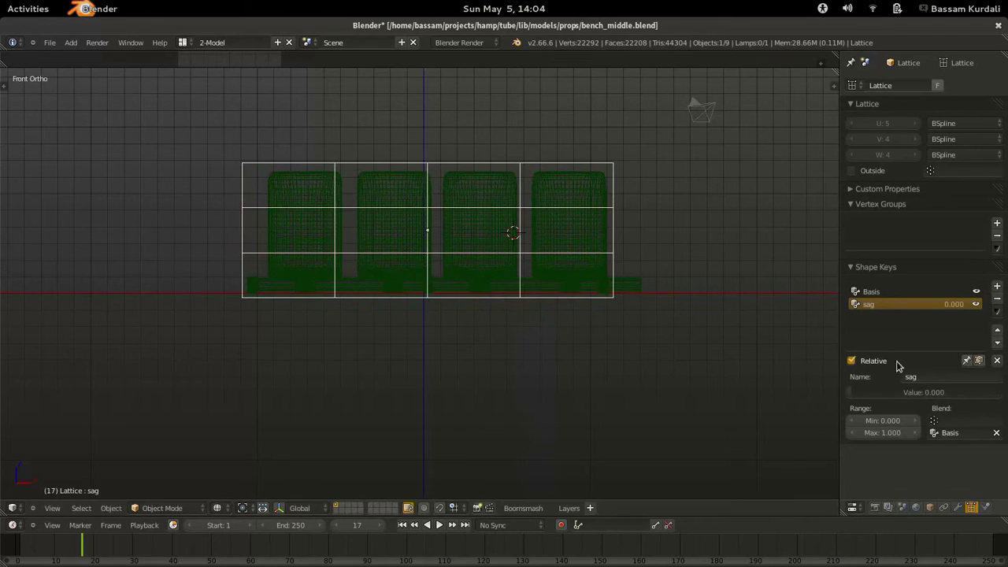
mouse_move(861, 393)
mouse_down()
mouse_move(1006, 393)
mouse_move(794, 384)
mouse_up()
mouse_move(439, 295)
middle_down()
mouse_move(423, 308)
mouse_move(488, 320)
mouse_move(471, 304)
middle_up()
key(z)
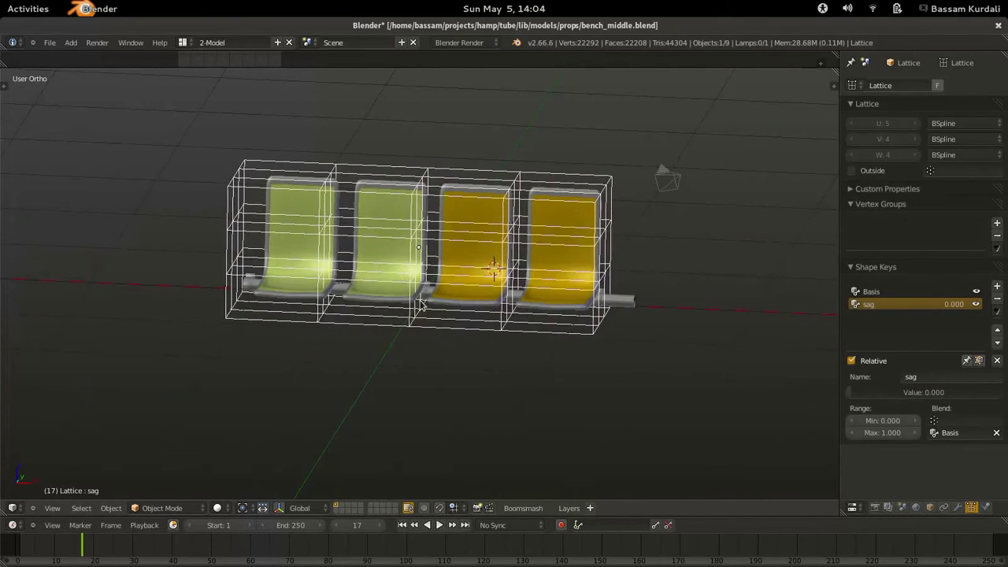
middle_drag(445, 349, 471, 318)
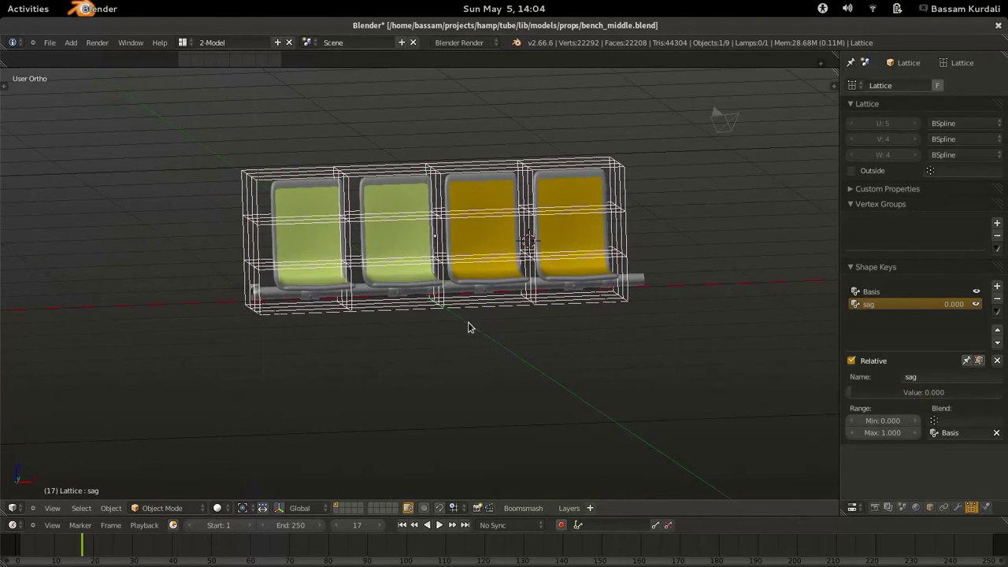
- Add a single-bone armature and clear its location so it sits at the world origin
key(shift+a)
mouse_move(461, 323)
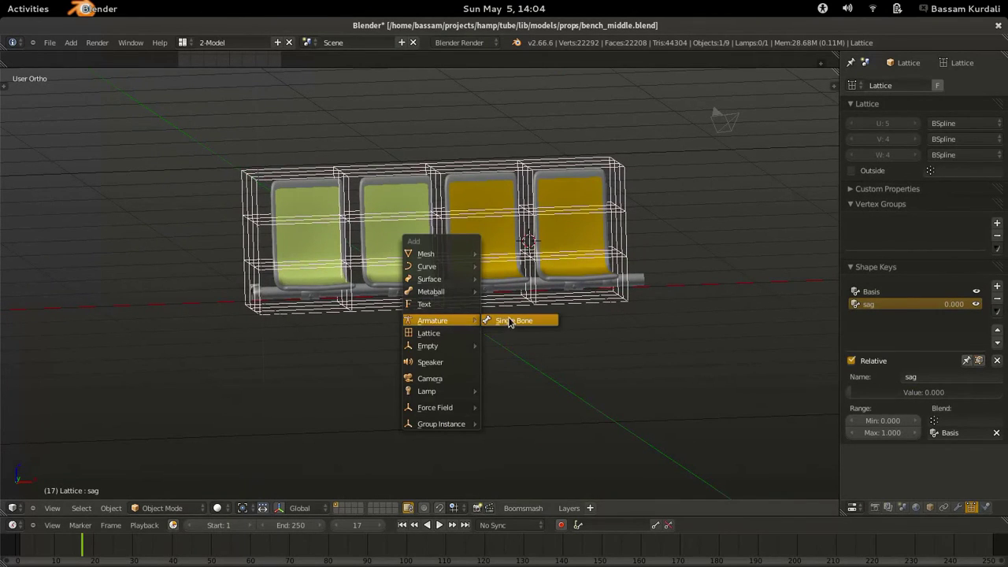
click(510, 321)
key(alt+g)
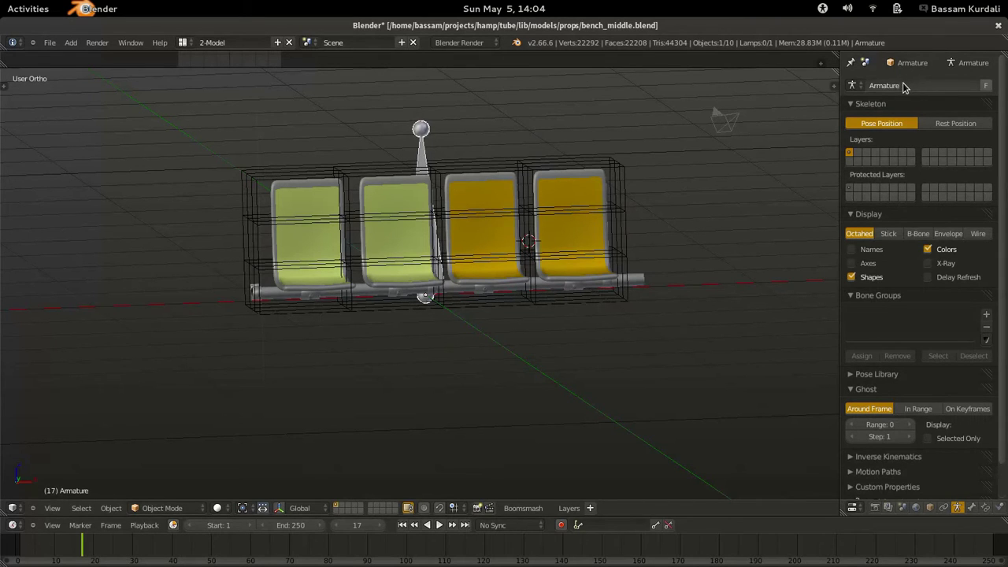
- Rename both the armature object and its armature data to chair_rig
click(930, 507)
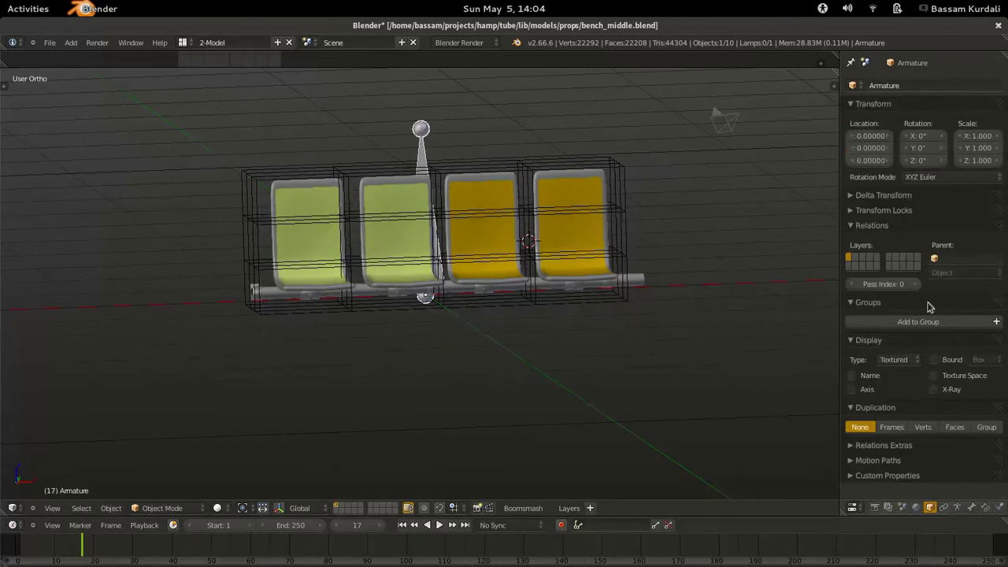
click(903, 84)
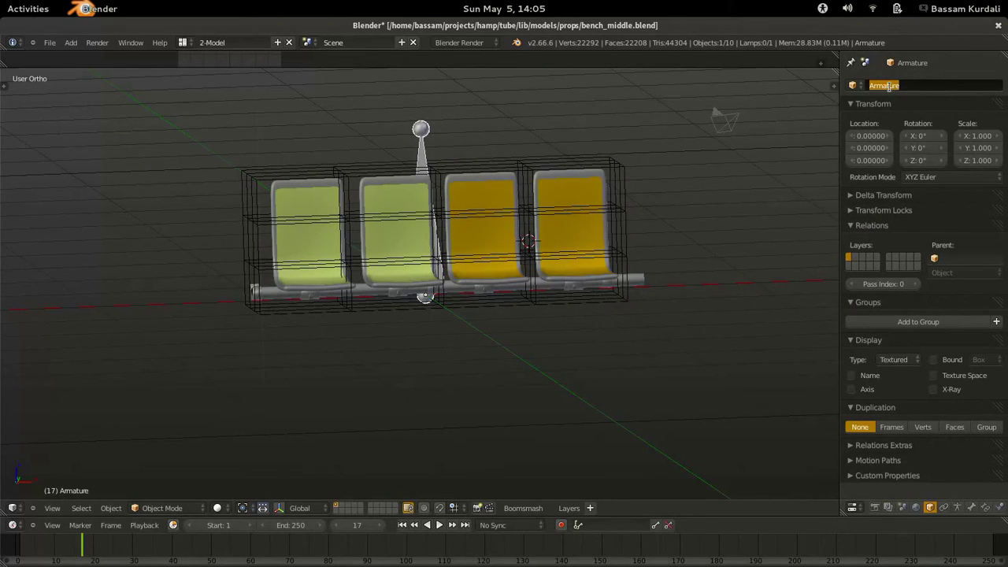
text(chair_rig)
key(Return)
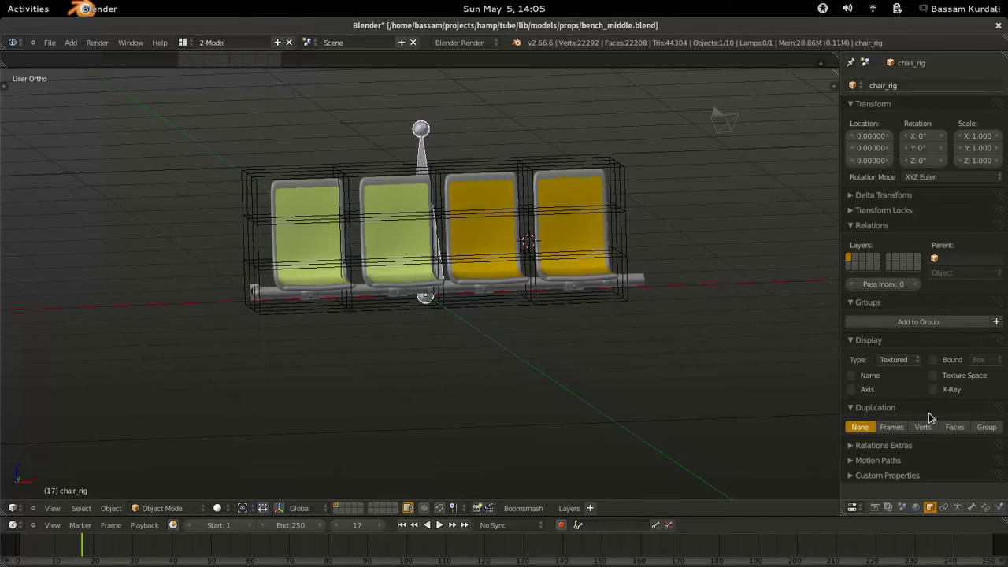
click(958, 508)
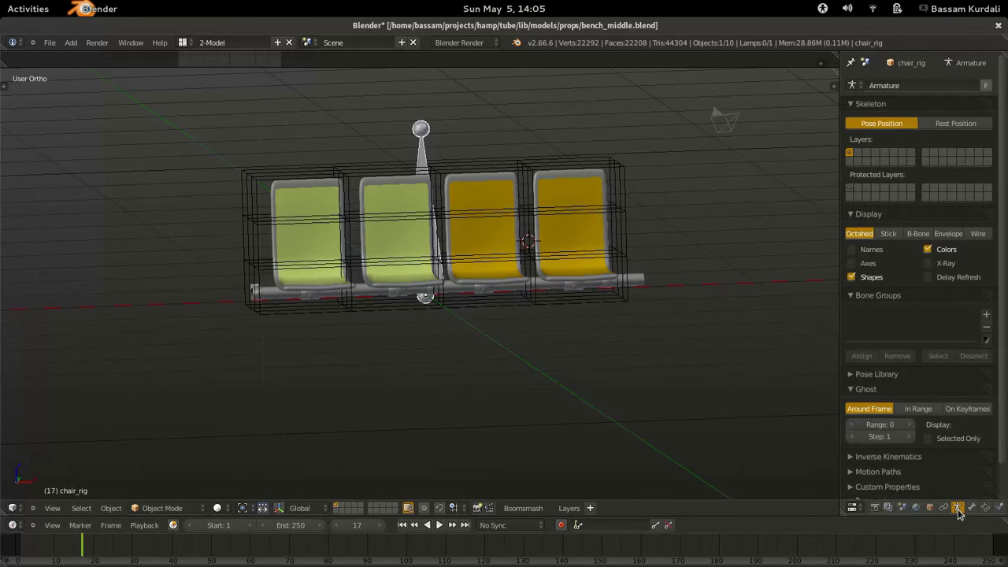
click(906, 83)
text(chair_rig)
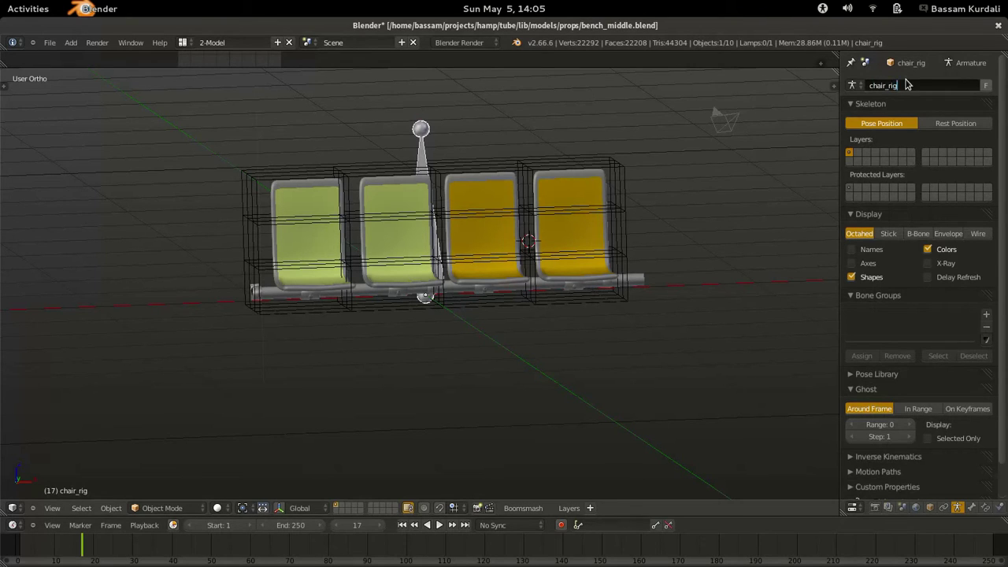
key(Return)
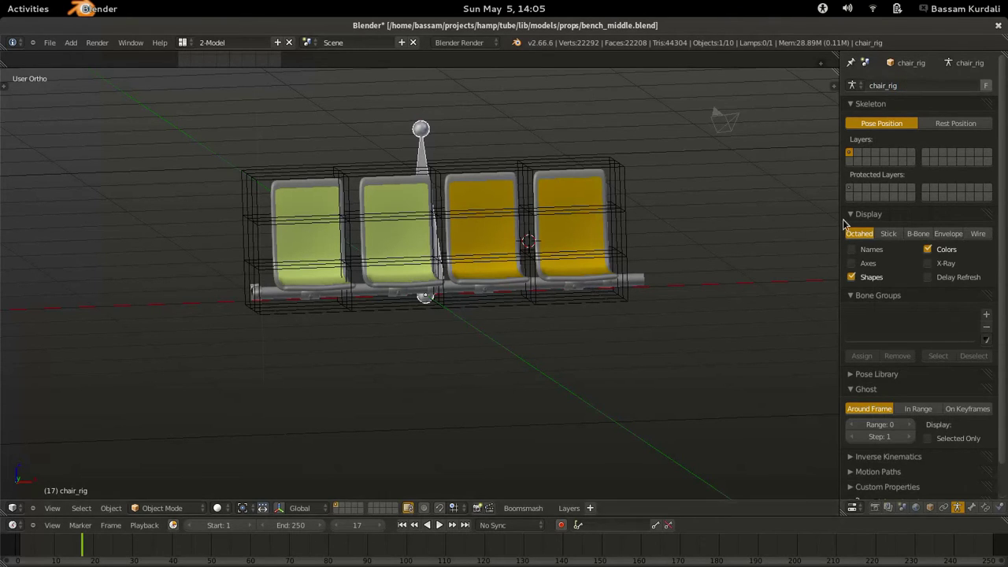
- Rename the armature's single bone to time
click(971, 507)
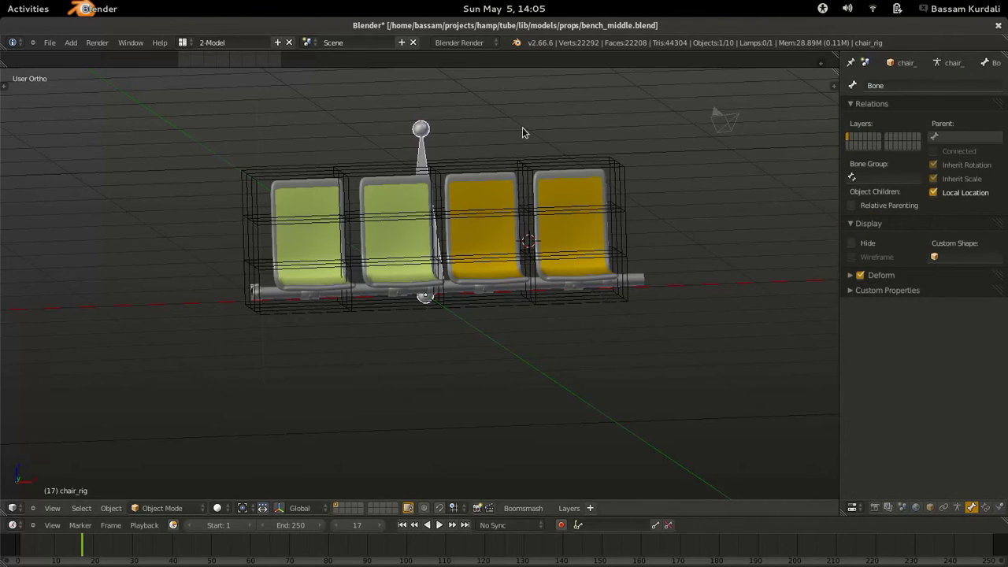
click(904, 82)
text(t)
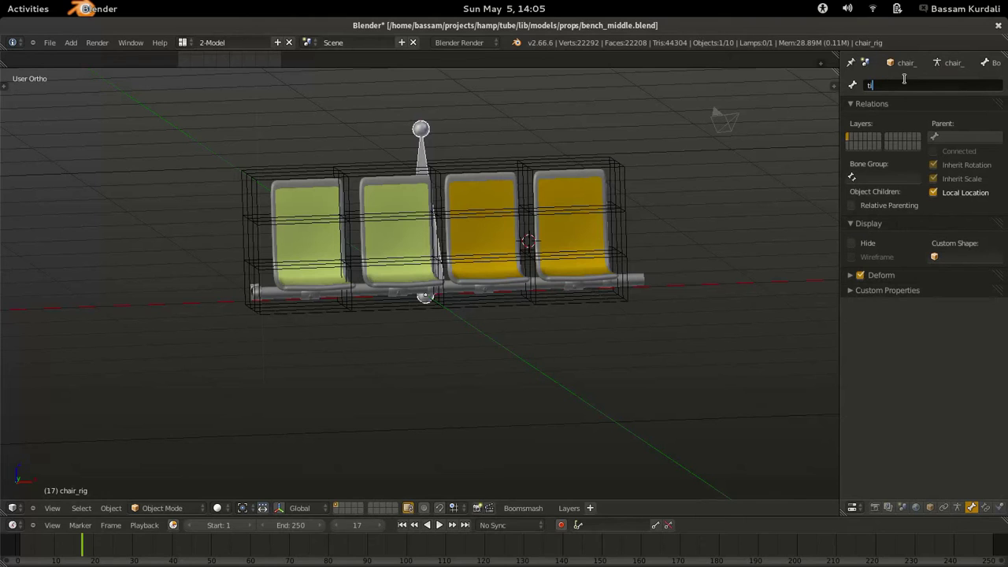
text(ime)
key(Return)
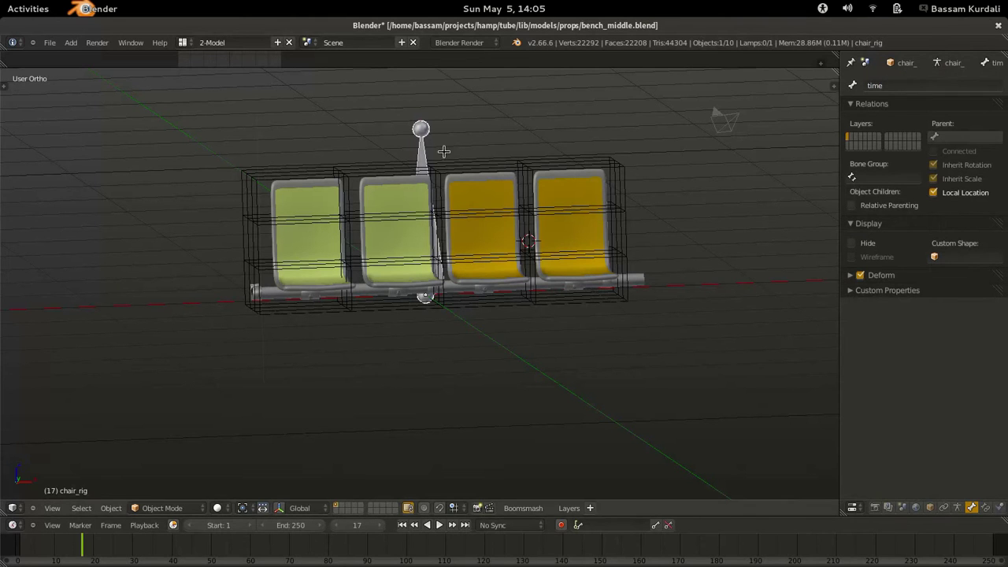
- Put the armature in pose mode, turn on the transform manipulator and set its orientation to Normal
key(ctrl+Tab)
right_click(430, 173)
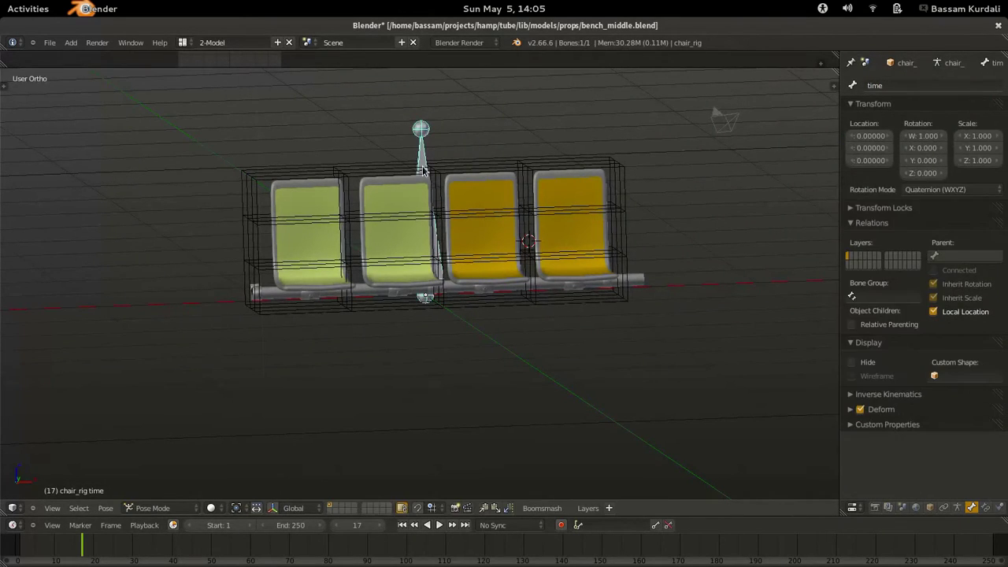
click(273, 508)
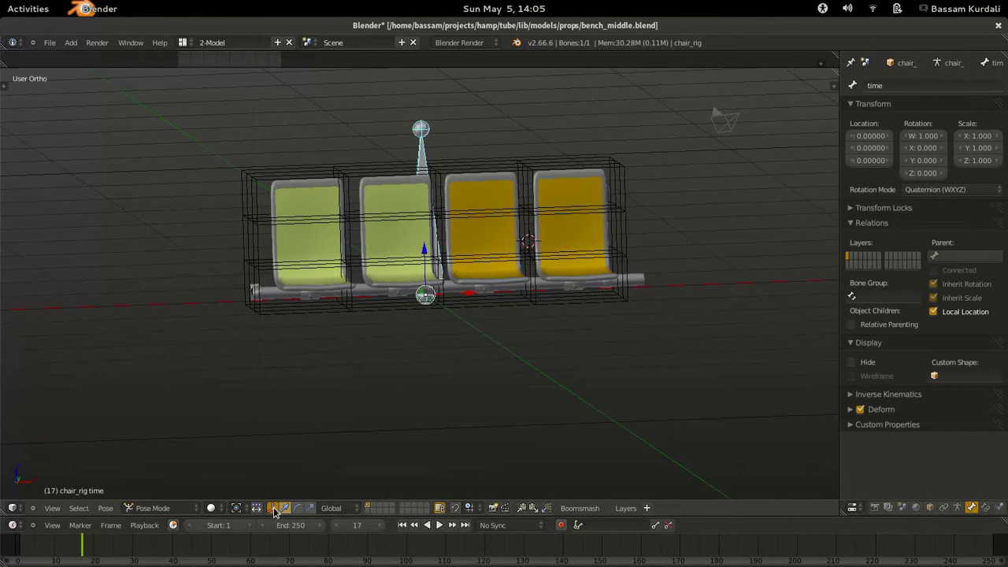
click(330, 508)
click(332, 454)
middle_drag(455, 301, 417, 350)
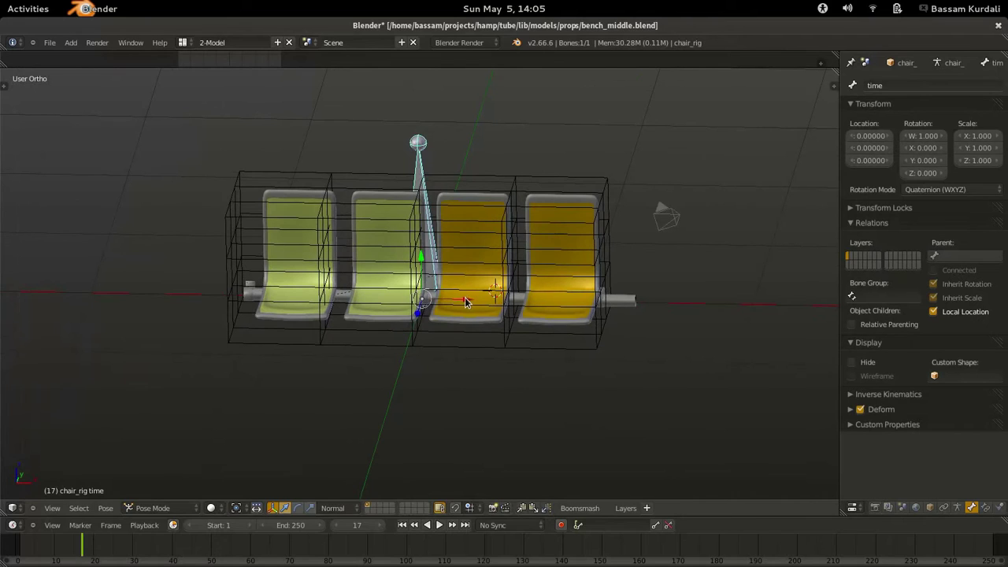
- Move the time bone in edit mode to stand beside the bench's green-seat end, then return to pose mode
drag(465, 301, 415, 277)
key(Tab)
middle_drag(490, 204, 448, 214)
drag(432, 208, 313, 297)
middle_drag(314, 303, 391, 331)
drag(433, 302, 174, 289)
key(Tab)
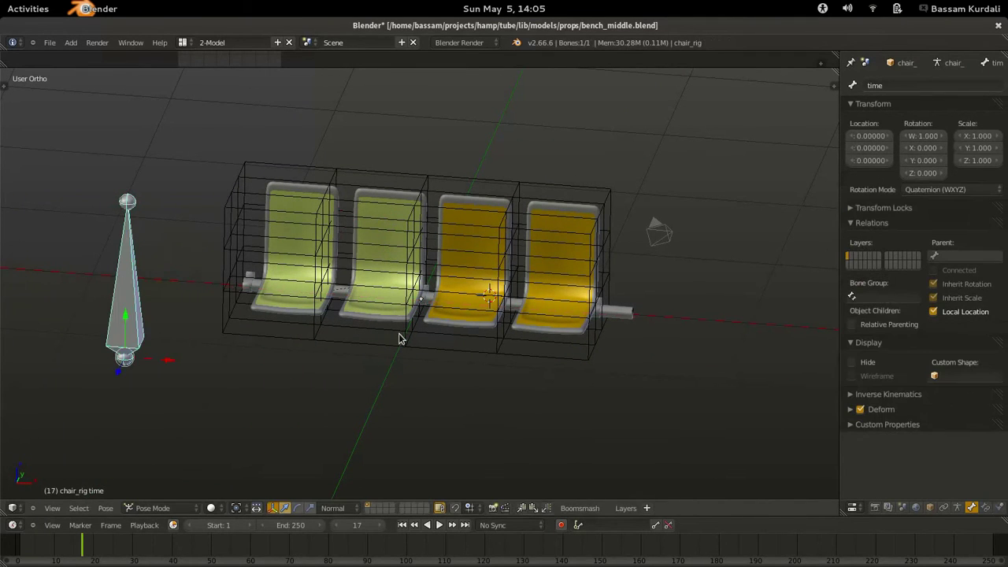
- Test sliding the time bone along its local X axis with the transform properties shown, cancelling each move
shift+middle_drag(271, 356, 365, 331)
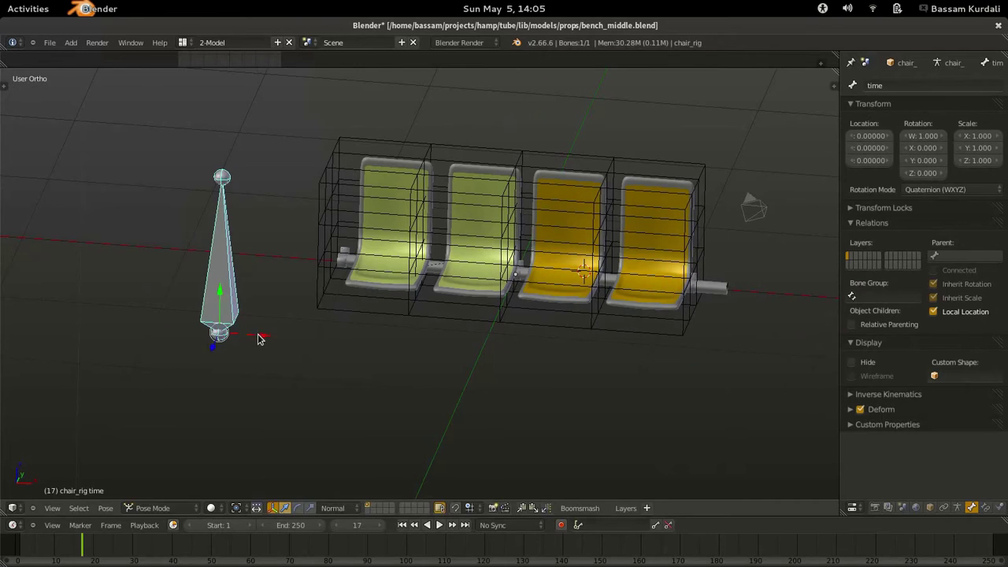
drag(260, 335, 303, 342)
right_click(303, 342)
key(n)
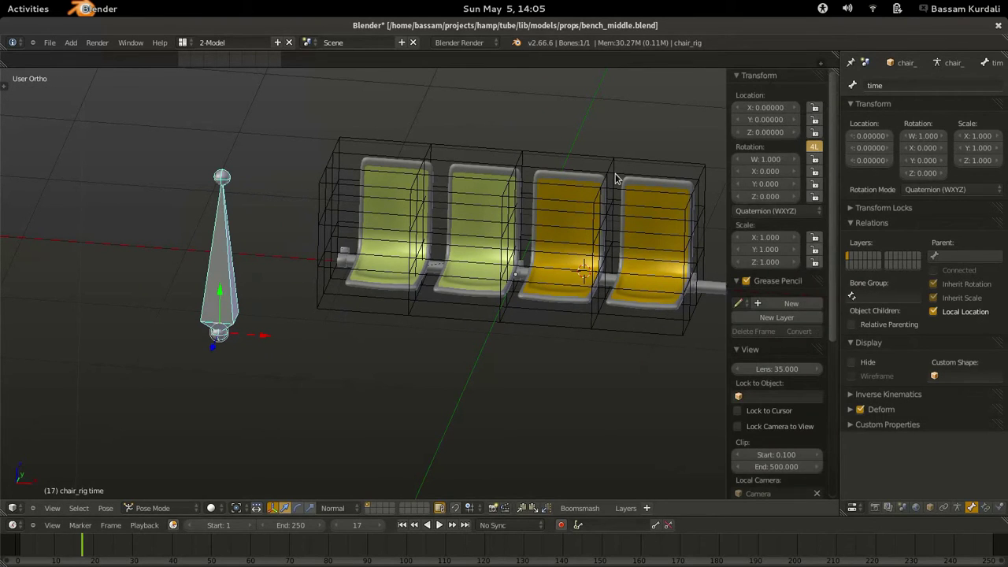
mouse_move(259, 337)
mouse_down()
mouse_move(315, 341)
mouse_move(243, 328)
mouse_up()
right_click(243, 328)
- Select the lattice and add a driver to the value of its sag shape key
shift+middle_drag(446, 308, 341, 296)
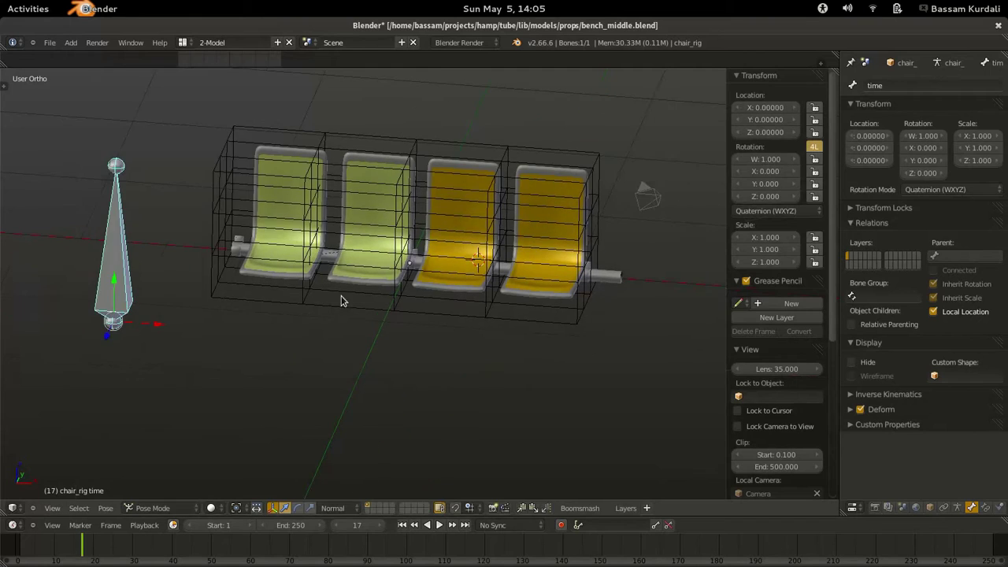
right_click(341, 298)
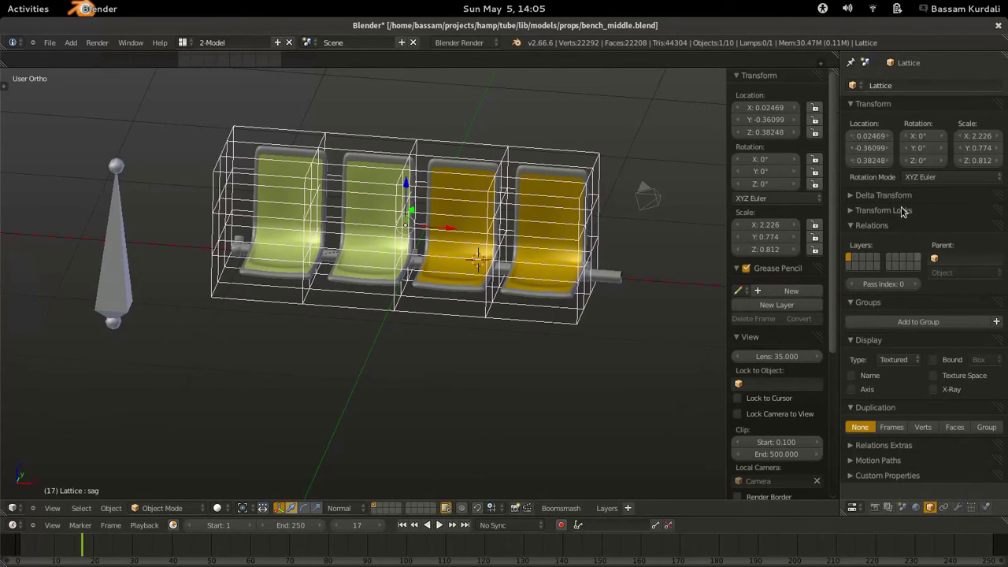
click(966, 507)
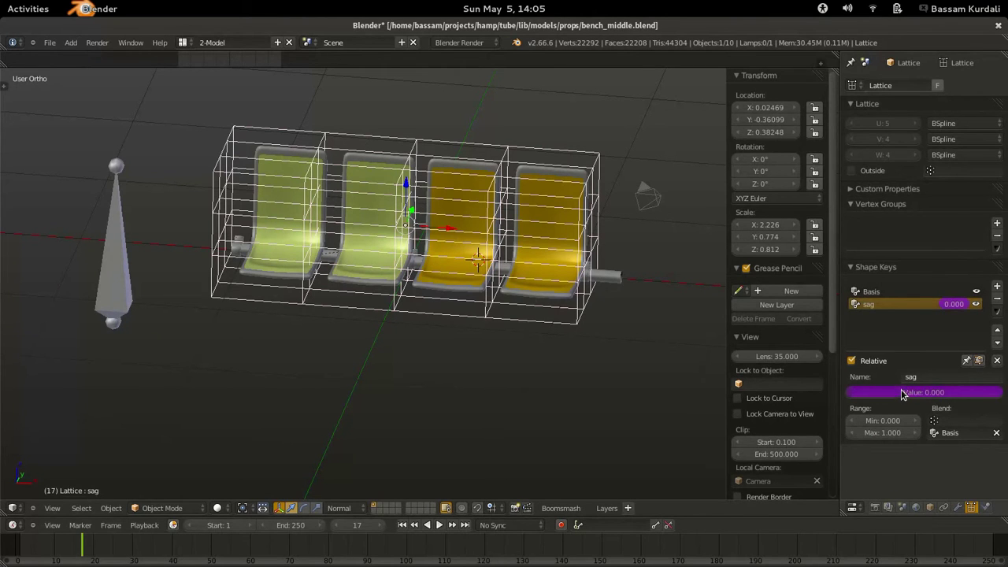
- Split the 3D view horizontally and turn the lower area into a Graph Editor in Drivers mode
drag(11, 511, 59, 253)
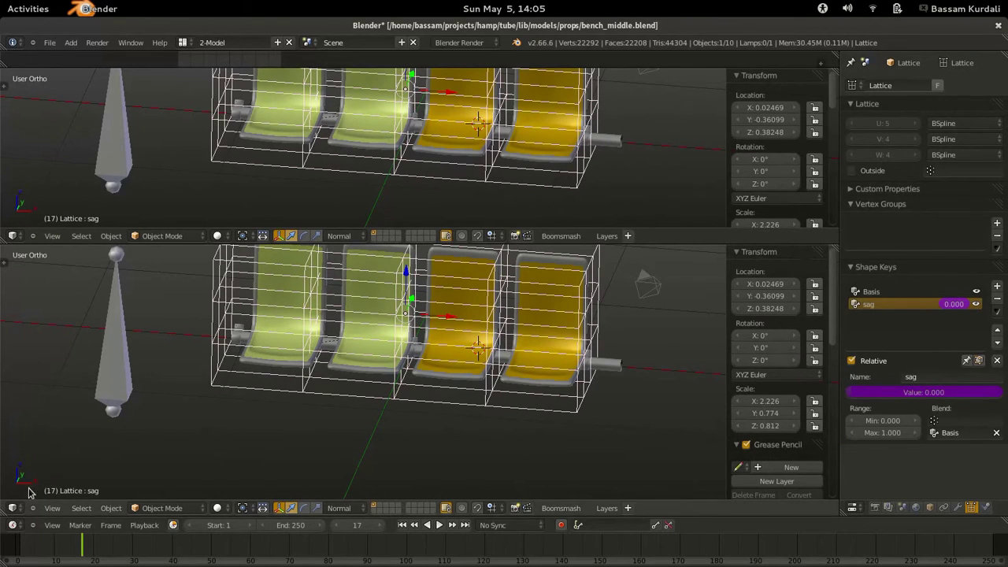
click(13, 509)
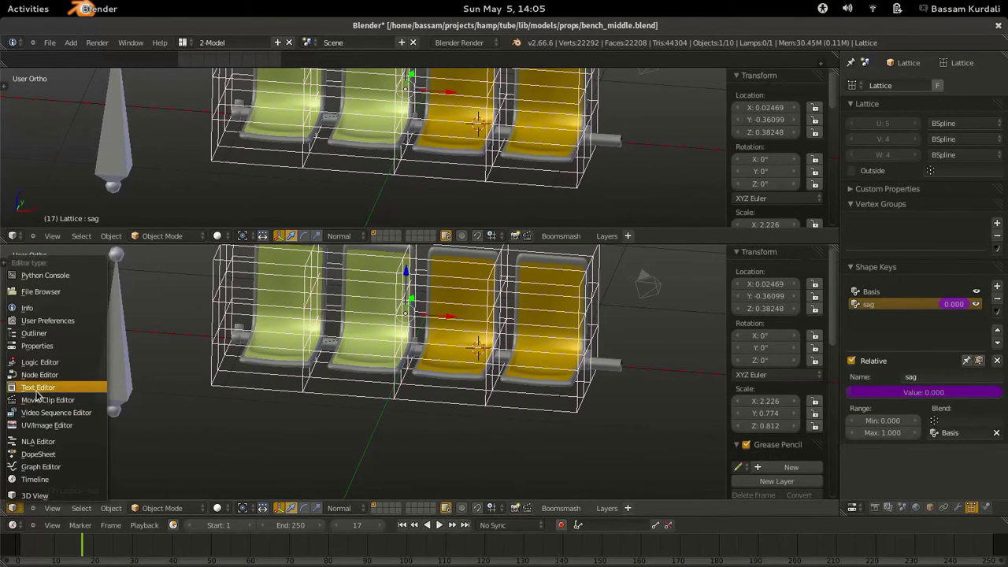
click(39, 467)
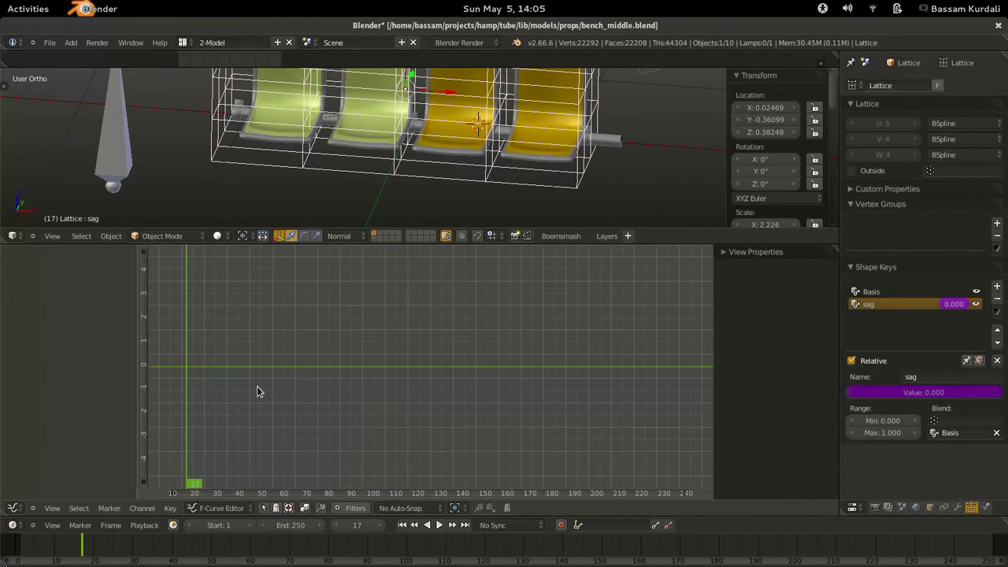
click(220, 509)
click(223, 482)
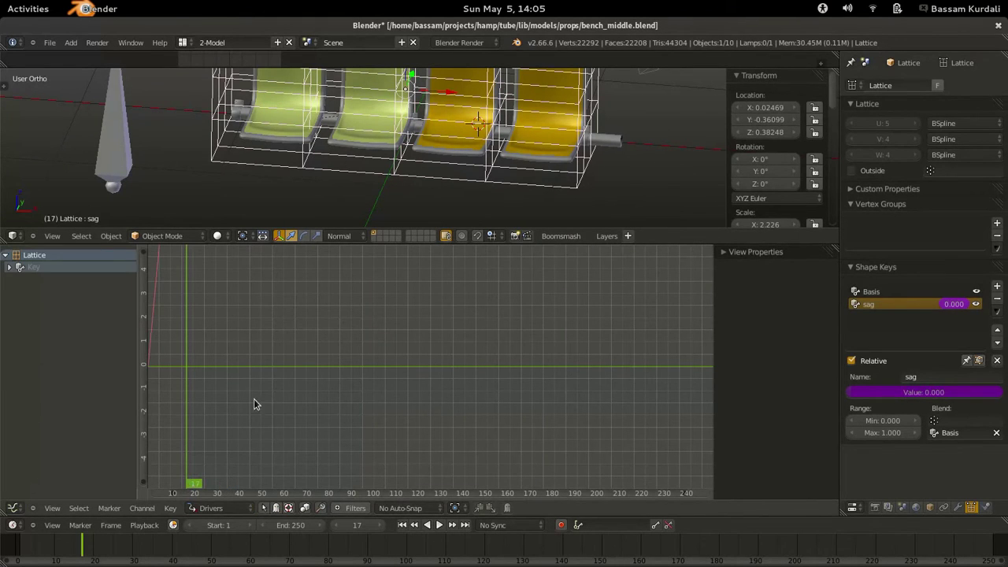
- Select the sag value driver and name its driver variable time
click(9, 267)
click(43, 278)
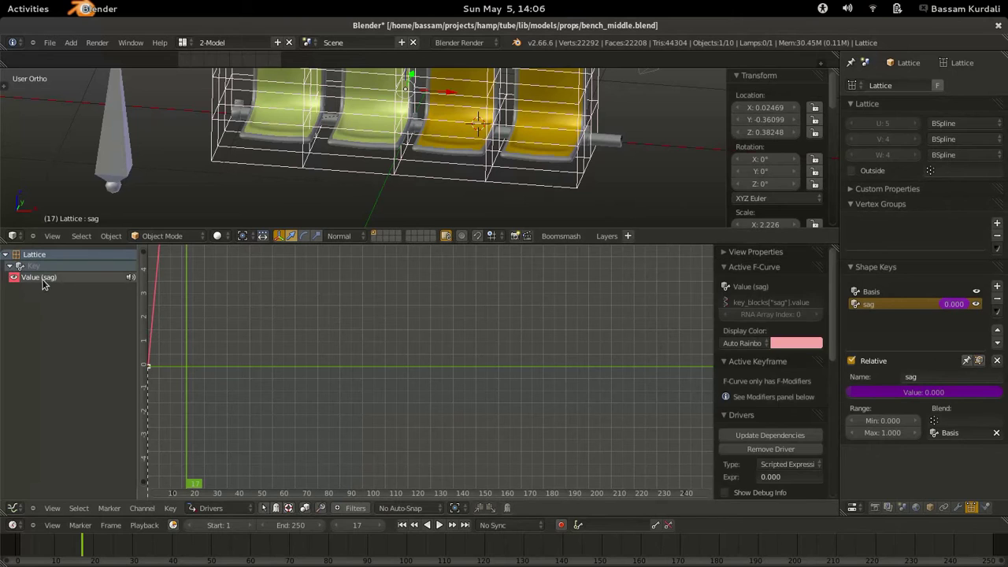
key(Home)
scroll(792, 463, down, 8)
click(814, 413)
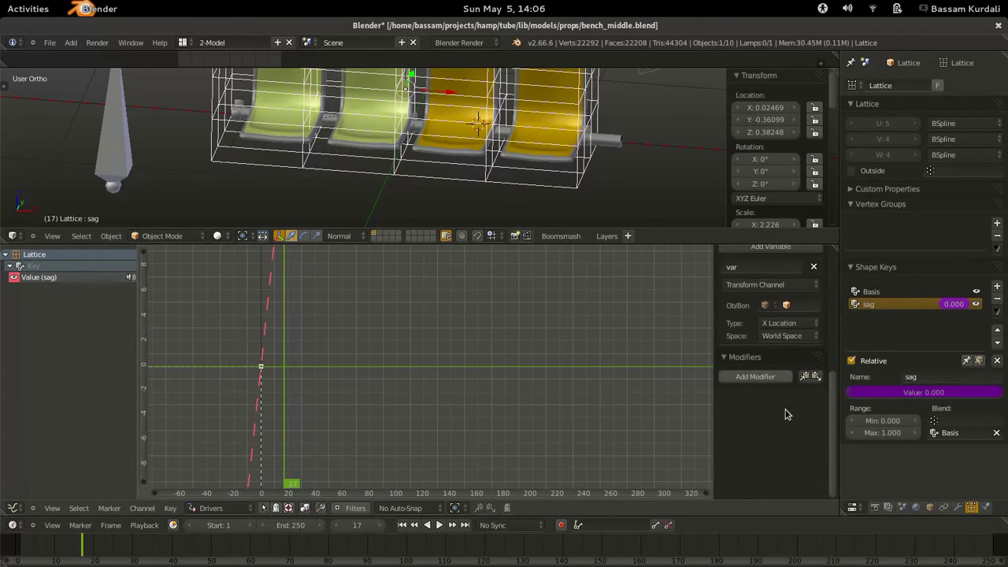
scroll(784, 420, up, 3)
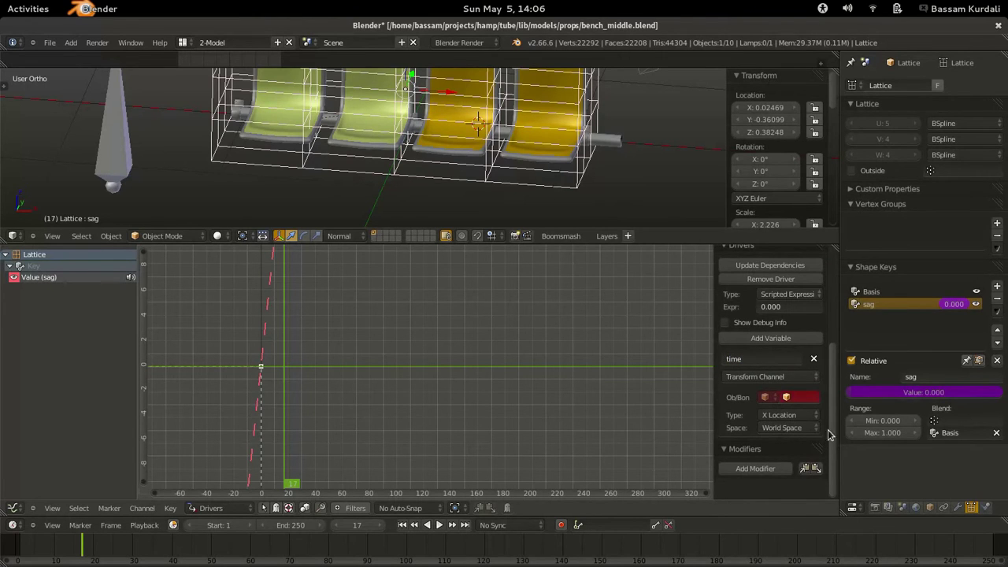
- Target the driver variable at the time bone of chair_rig, reading its X Location in Local Space
click(789, 397)
text(ri)
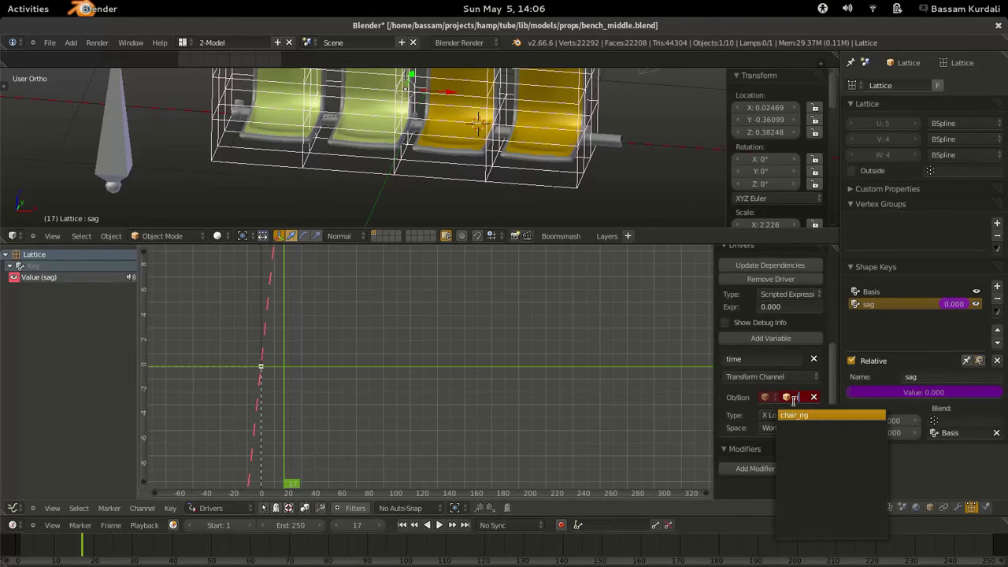
click(803, 416)
click(776, 414)
click(754, 428)
click(794, 445)
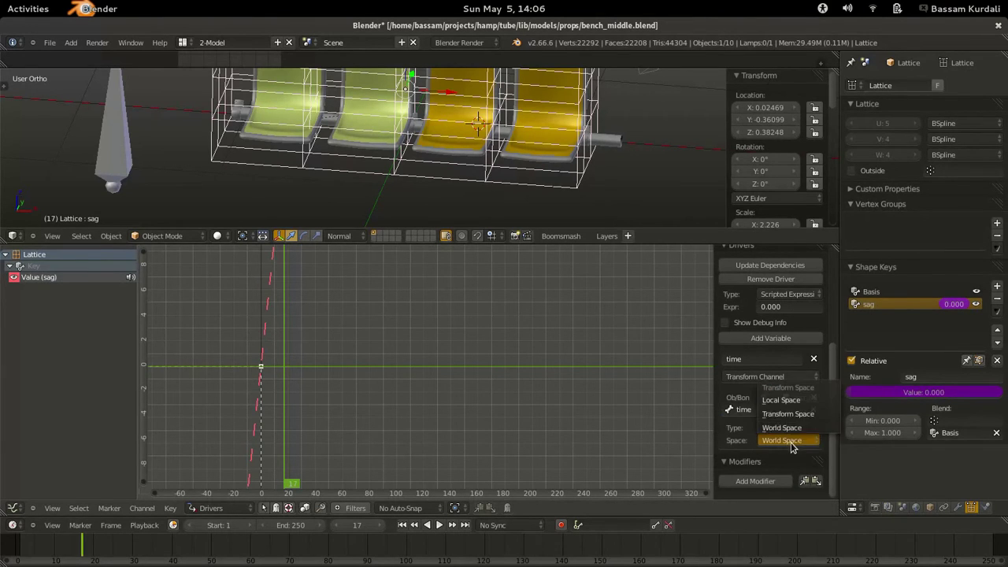
click(787, 397)
- Set the sag driver's type to Averaged Value
scroll(768, 421, up, 4)
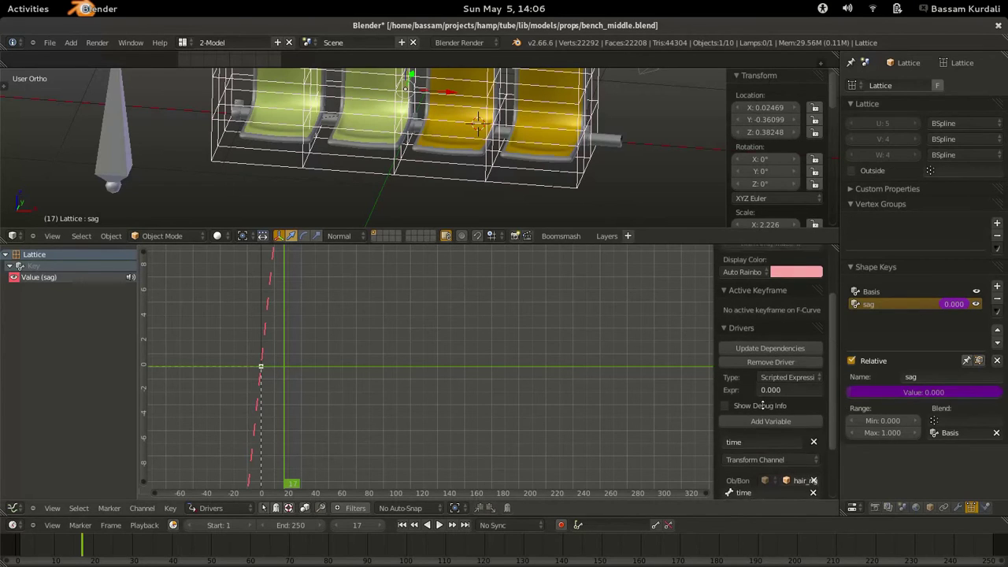
click(784, 370)
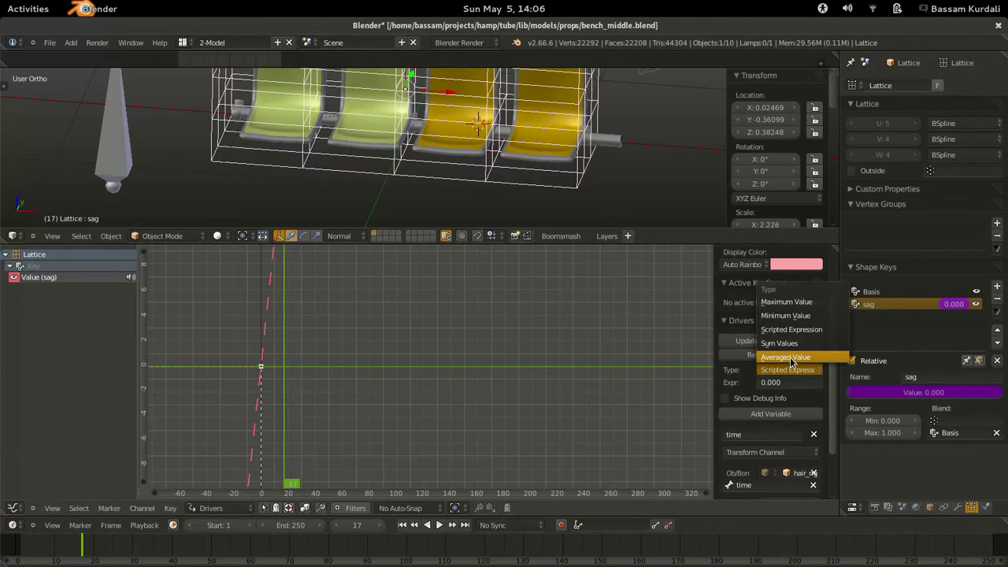
click(791, 360)
- Test the sag driver by sliding the time bone along its local X axis, then cancel the move
right_click(113, 181)
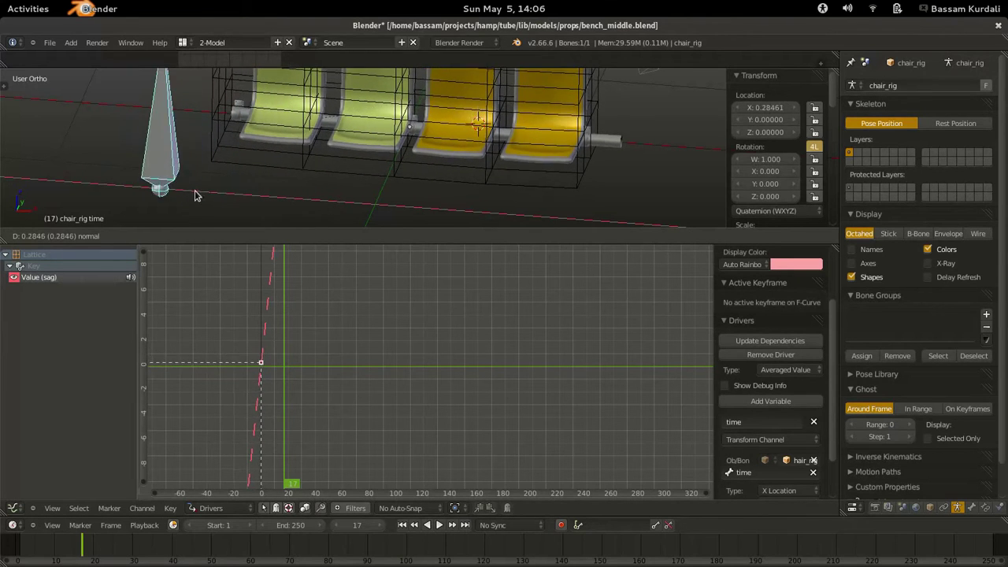
mouse_move(178, 189)
mouse_down()
mouse_move(320, 198)
mouse_move(197, 192)
mouse_up()
right_click(197, 192)
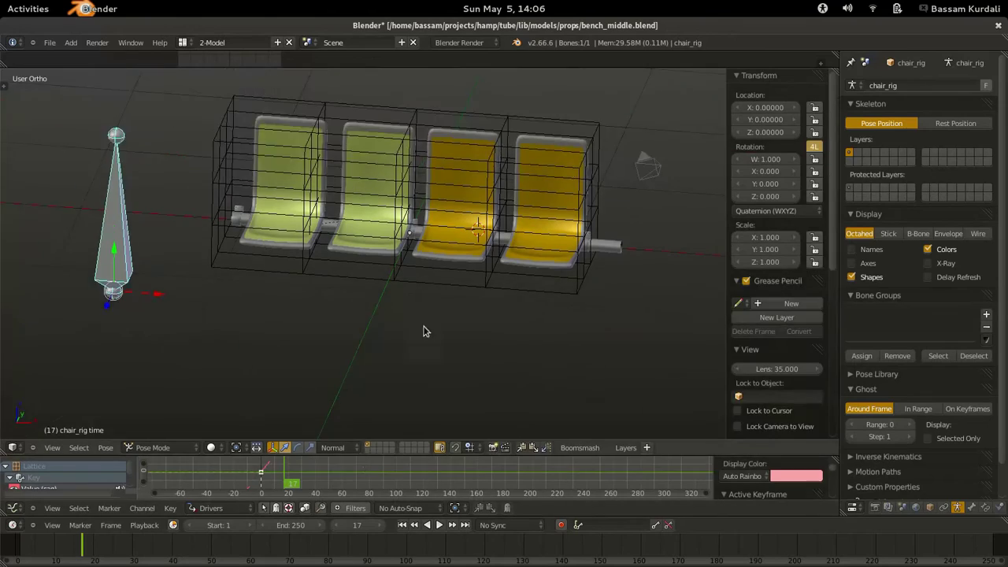
- Try to apply the Bevel modifier on the chair holder object clamped around the bar beneath the seats
middle_drag(423, 330, 377, 260)
key(KP_3)
scroll(379, 260, up, 4)
middle_drag(288, 180, 400, 274)
middle_drag(331, 250, 441, 264)
click(958, 508)
click(882, 127)
key(ctrl+z)
key(ctrl+shift+z)
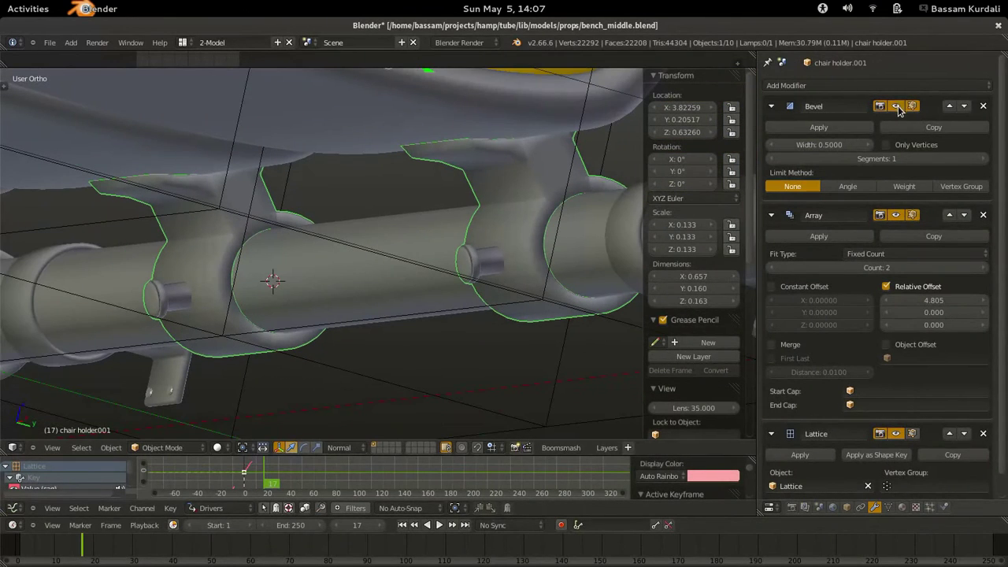
click(827, 129)
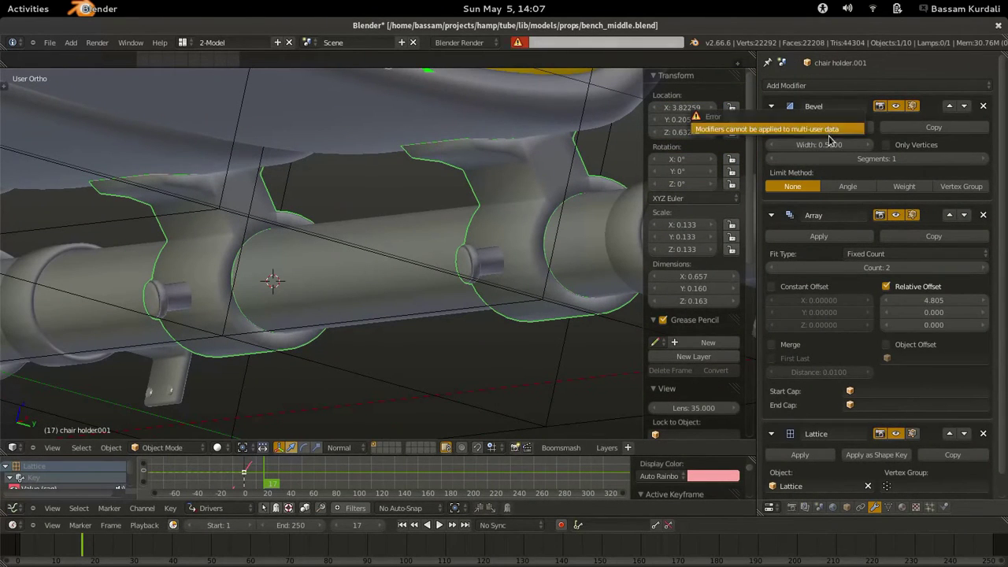
- Make the chair holder's mesh single-user and apply its Bevel and Array modifiers
click(847, 507)
click(888, 508)
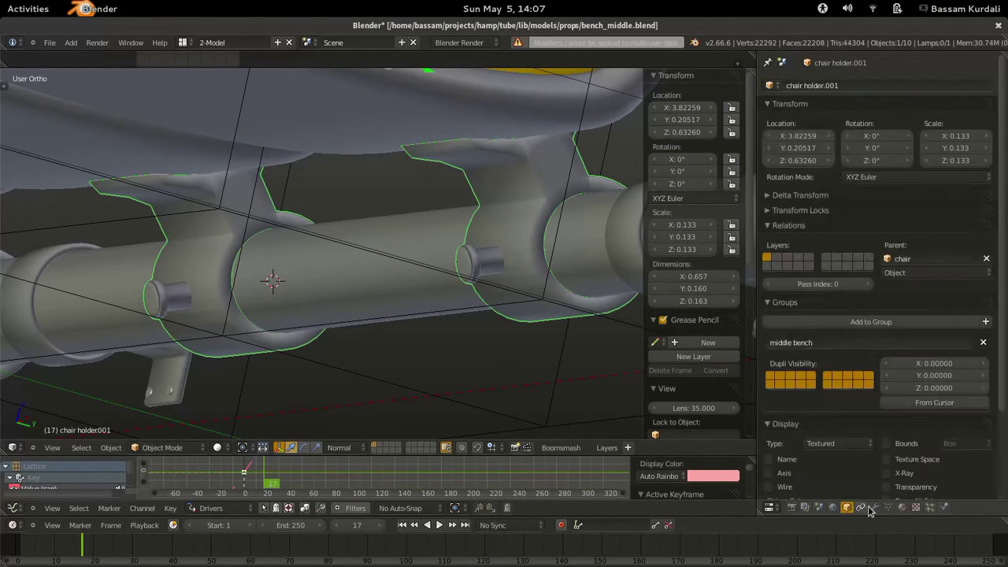
click(874, 507)
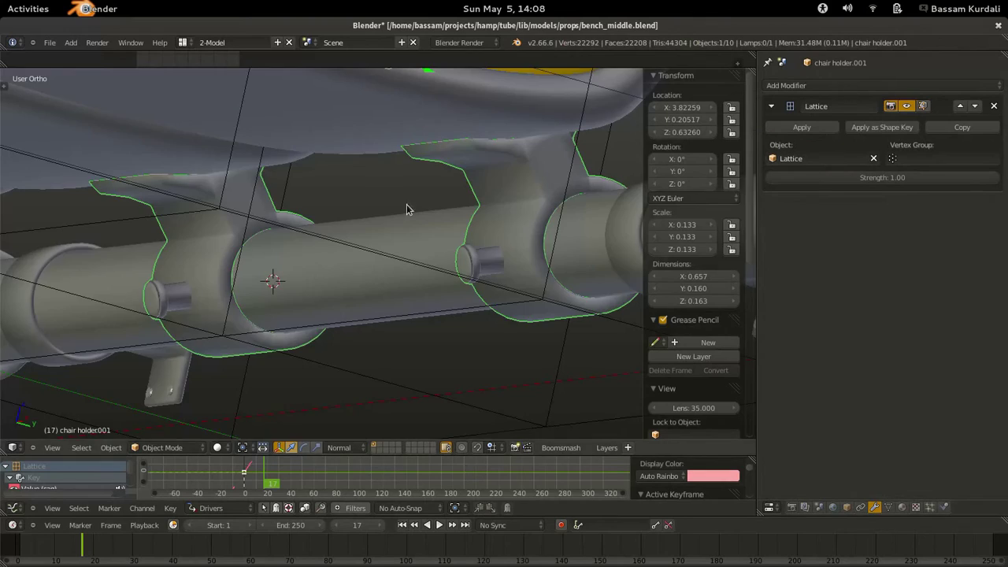
- Inspect the chair holder's baked mesh, and undo the applied modifiers
scroll(409, 210, down, 4)
middle_drag(409, 209, 239, 196)
scroll(239, 196, up, 8)
scroll(229, 225, down, 2)
scroll(226, 231, down, 2)
key(Tab)
scroll(220, 240, up, 1)
key(ctrl+z)
key(Tab)
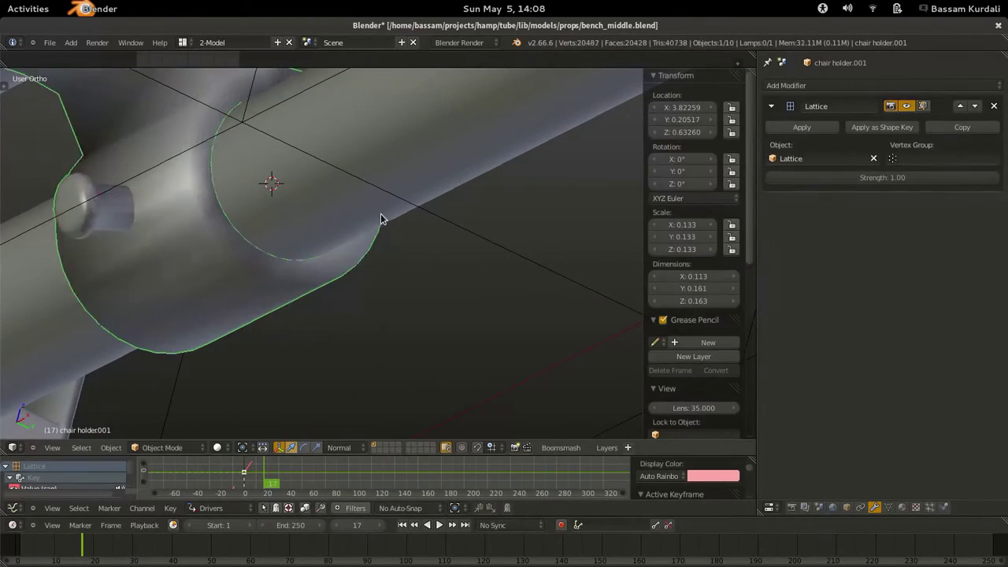
key(ctrl+z)
key(ctrl+z)
key(Tab)
key(Tab)
- Set the limit method of the chair holder's Bevel modifier to Angle and try to apply the modifier
key(z)
click(849, 187)
scroll(331, 184, up, 1)
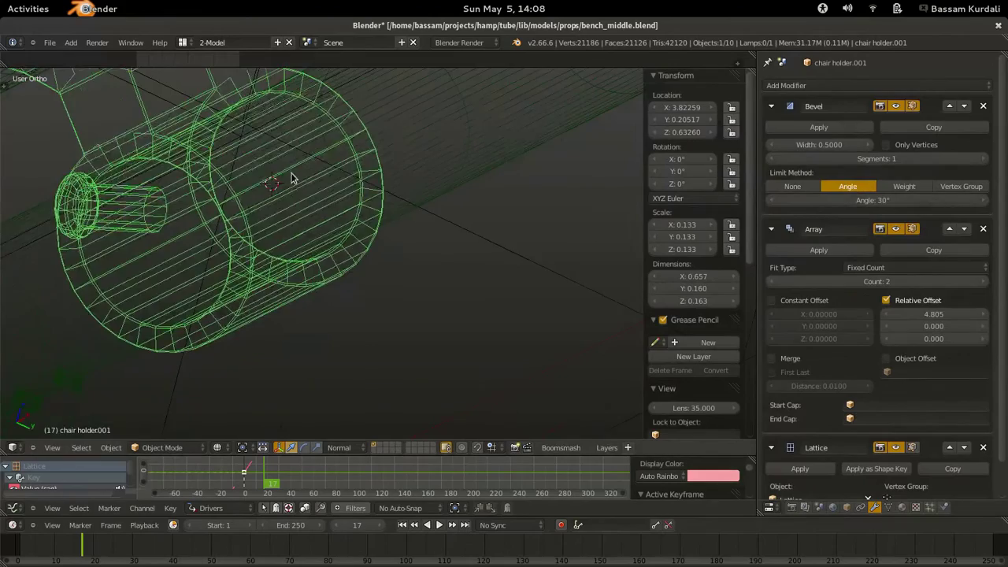
shift+middle_drag(227, 195, 281, 200)
key(z)
click(814, 130)
key(z)
- Give the chair holder its own single-user mesh data and apply the Bevel and Array modifiers, keeping the Lattice modifier
scroll(330, 255, down, 3)
middle_drag(331, 254, 309, 221)
scroll(284, 202, up, 6)
scroll(284, 203, down, 4)
scroll(309, 221, down, 5)
click(889, 508)
click(978, 85)
click(876, 509)
click(834, 129)
click(833, 129)
- Set the chair holder object's origin to the 3D cursor
scroll(306, 229, down, 5)
key(ctrl+shift+alt+c)
click(350, 229)
- Snap the 3D cursor to the selected chair holder's origin
middle_drag(322, 229, 402, 218)
scroll(402, 218, up, 4)
shift+right_click(518, 249)
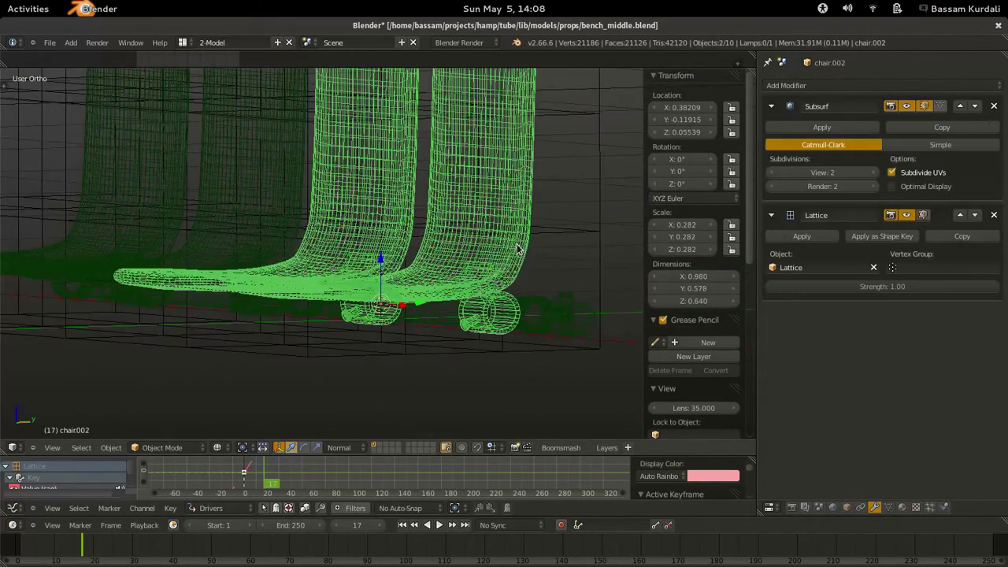
key(KP_3)
middle_drag(201, 237, 288, 149)
right_click(548, 240)
key(shift+s)
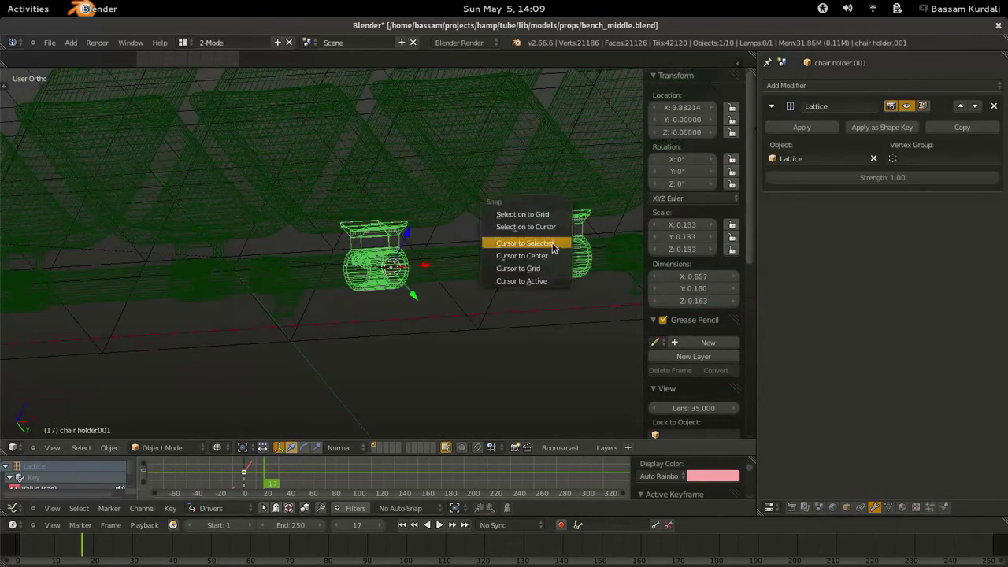
click(553, 243)
- Add a new bone to the chair_rig armature at the 3D cursor in Edit Mode
middle_drag(330, 234, 338, 259)
scroll(330, 227, down, 7)
right_click(102, 236)
key(Tab)
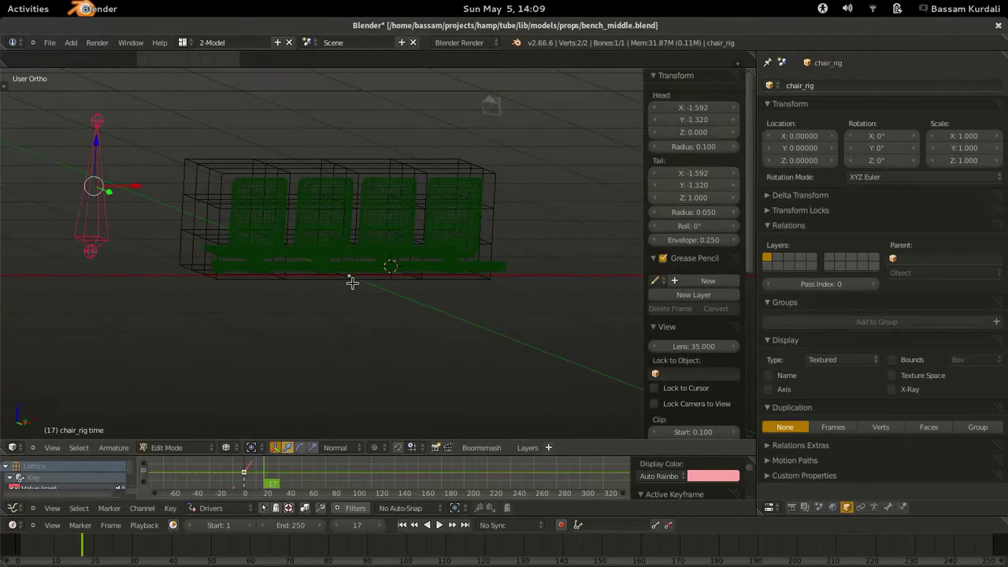
key(shift+a)
right_click(400, 250)
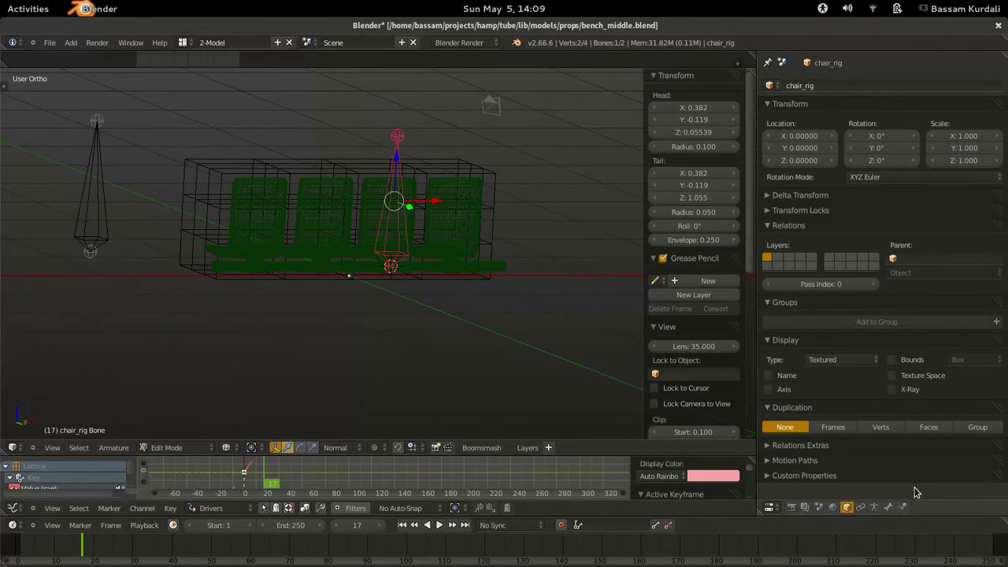
- Rename the new bone chair_angle_1
click(888, 506)
double_click(791, 86)
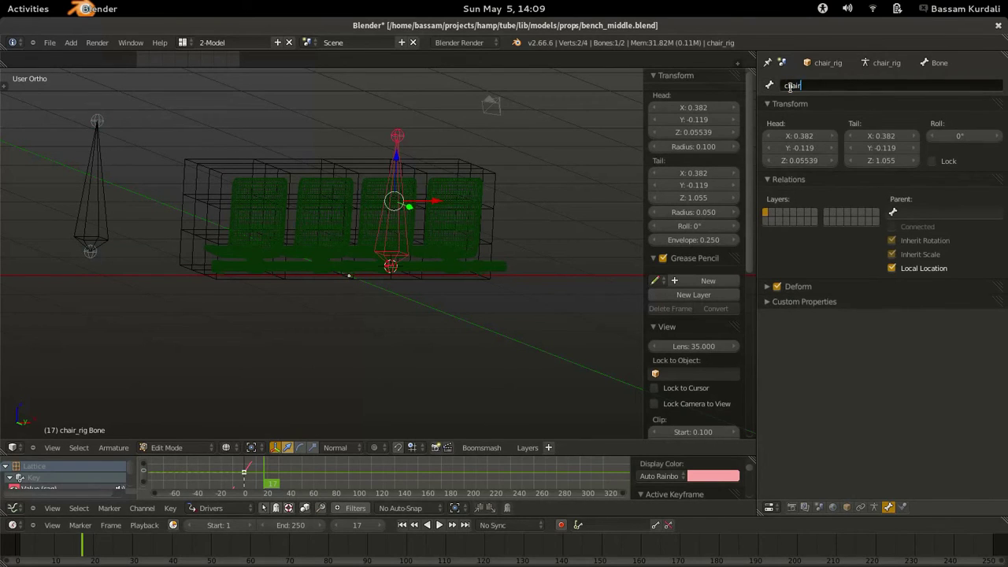
text(chair_angle_1)
key(Return)
- Move the chair_angle_1 bone along X in front view to line up with the rightmost chair
key(KP_1)
drag(439, 203, 493, 202)
click(505, 204)
- Duplicate the chair_angle_1 bone three times along X, placing one copy at the centre of each remaining chair
key(shift+d)
key(x)
click(447, 206)
key(shift+d)
key(x)
key(x)
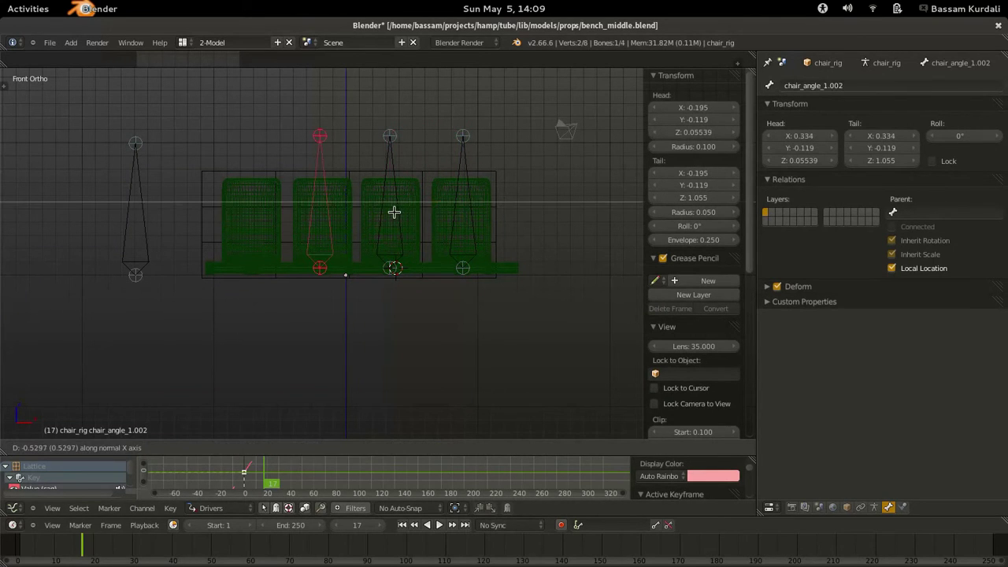
click(393, 214)
key(shift+d)
key(x)
key(x)
click(354, 217)
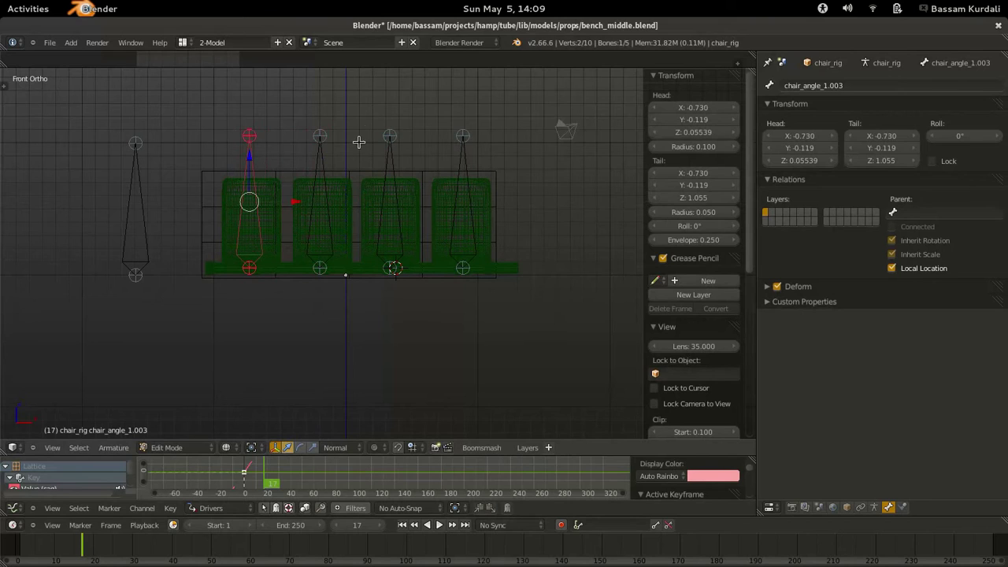
- Rename the three duplicated bones chair_angle_2, chair_angle_3 and chair_angle_4, going from the right-hand chairs to the leftmost one
right_click(468, 145)
right_click(386, 150)
click(878, 89)
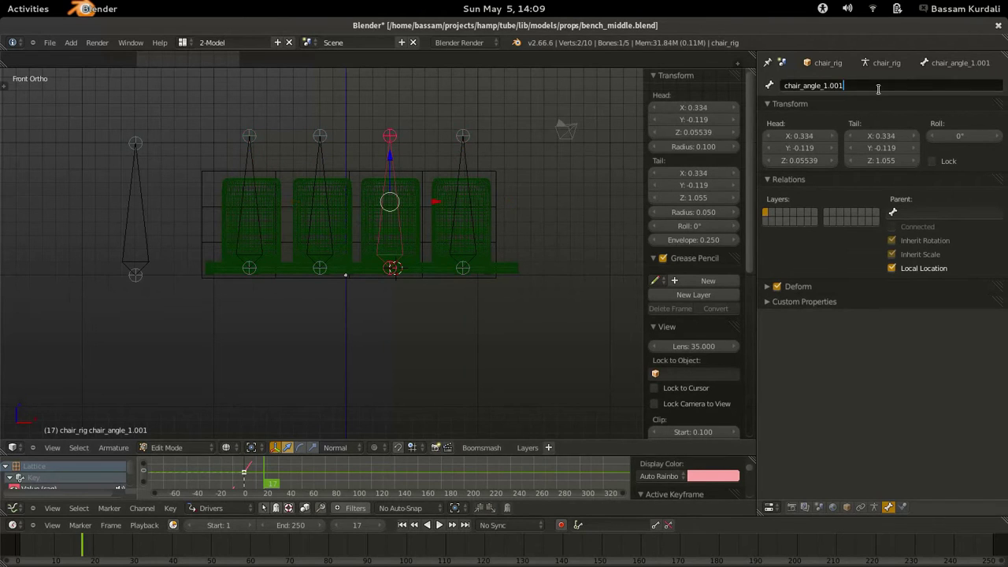
key(Return)
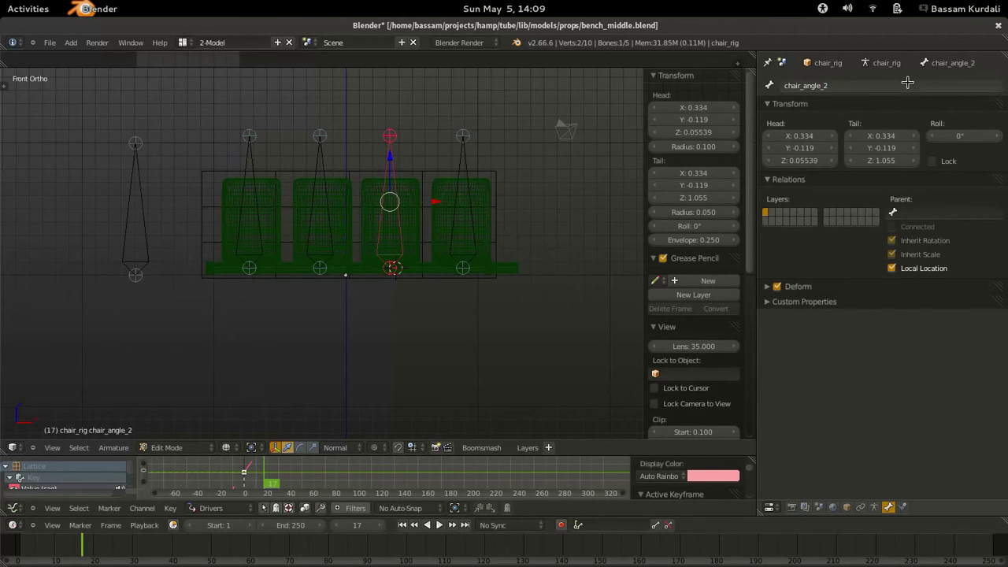
right_click(318, 154)
click(874, 85)
key(BackSpace)
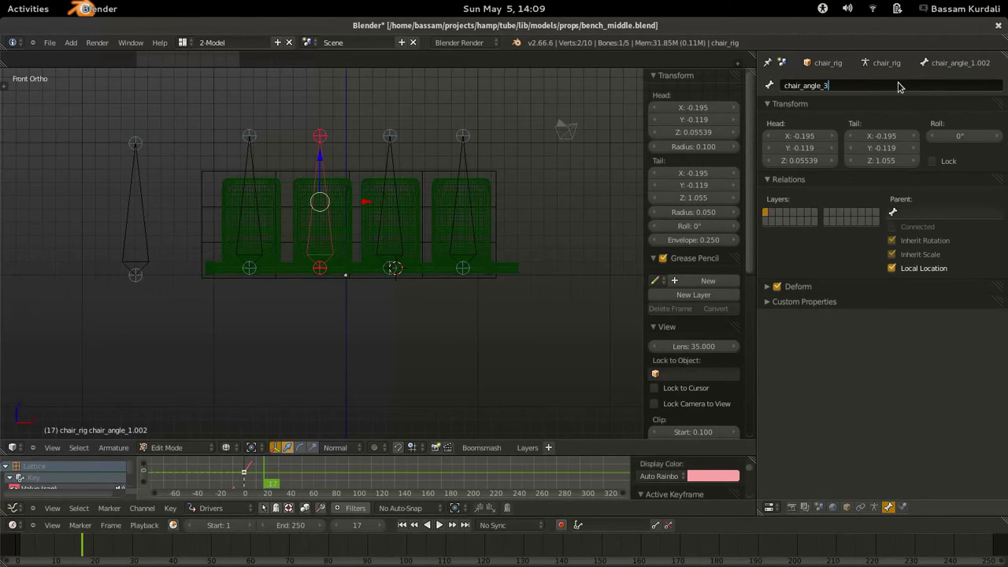
key(Return)
right_click(246, 157)
click(932, 79)
text(4)
key(Return)
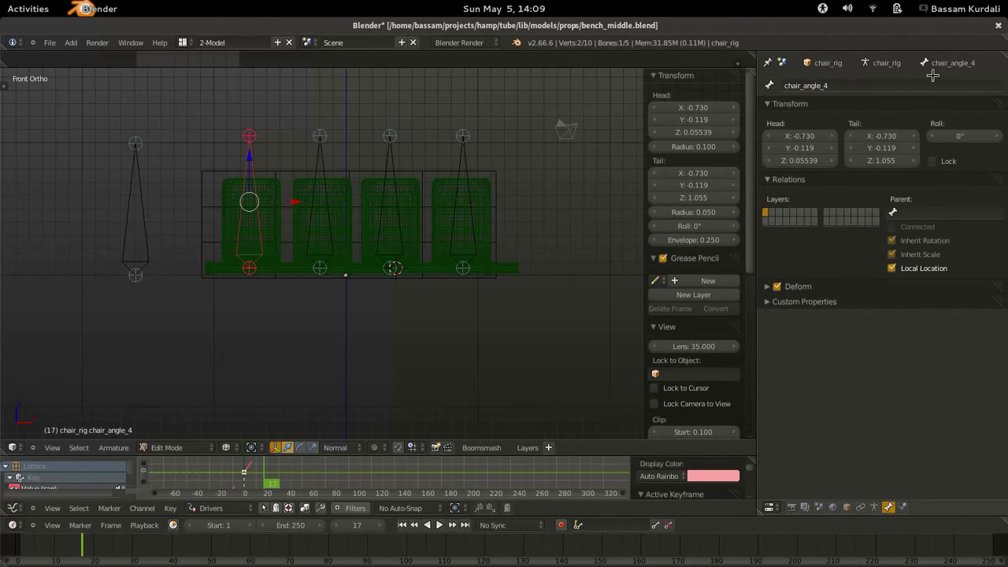
- Put chair_rig in Pose Mode and look over the chair holder's mesh in Edit Mode
key(ctrl+Tab)
middle_drag(445, 215, 400, 246)
ctrl+middle_drag(327, 242, 346, 190)
middle_drag(359, 198, 364, 169)
right_click(347, 270)
right_click(343, 270)
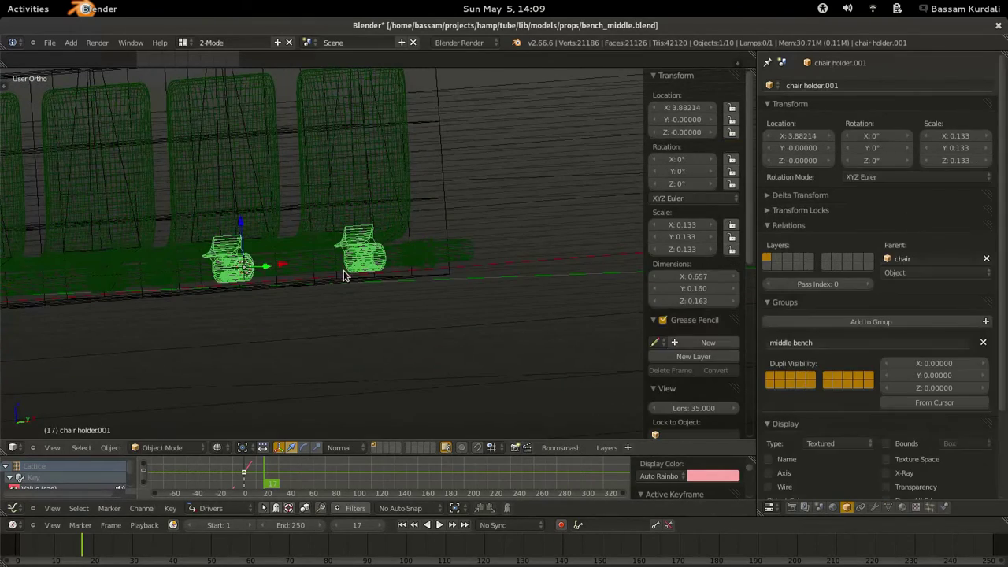
middle_drag(340, 230, 371, 234)
key(Tab)
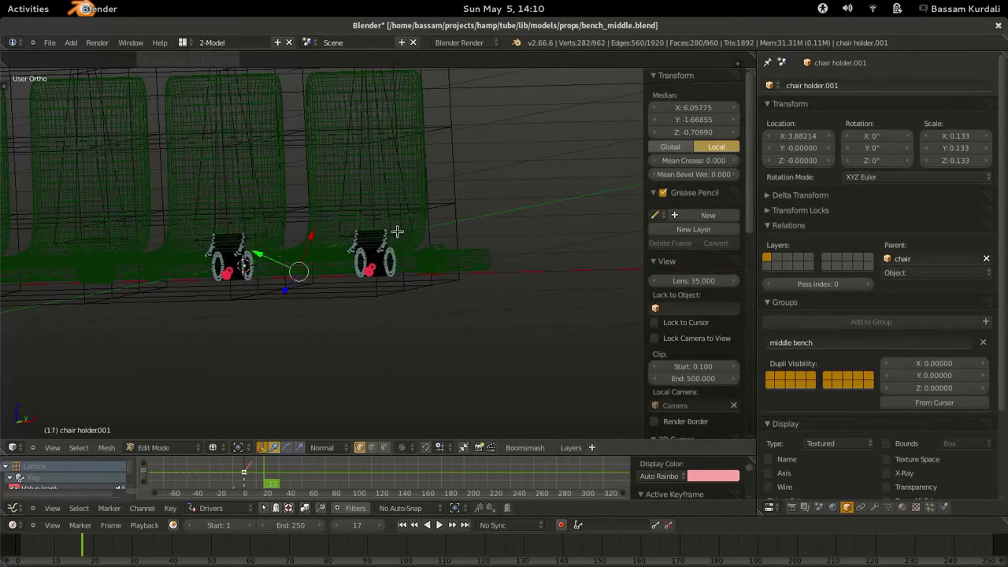
key(Tab)
- Hook all vertices of the rightmost chair holder clamp to the chair_angle_1 bone of chair_rig
right_click(398, 178)
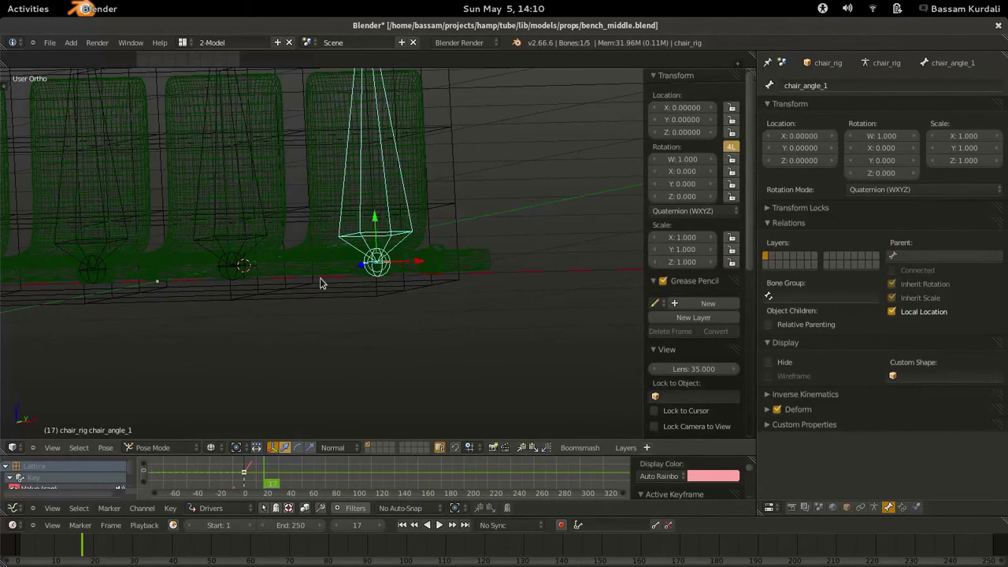
shift+right_click(245, 284)
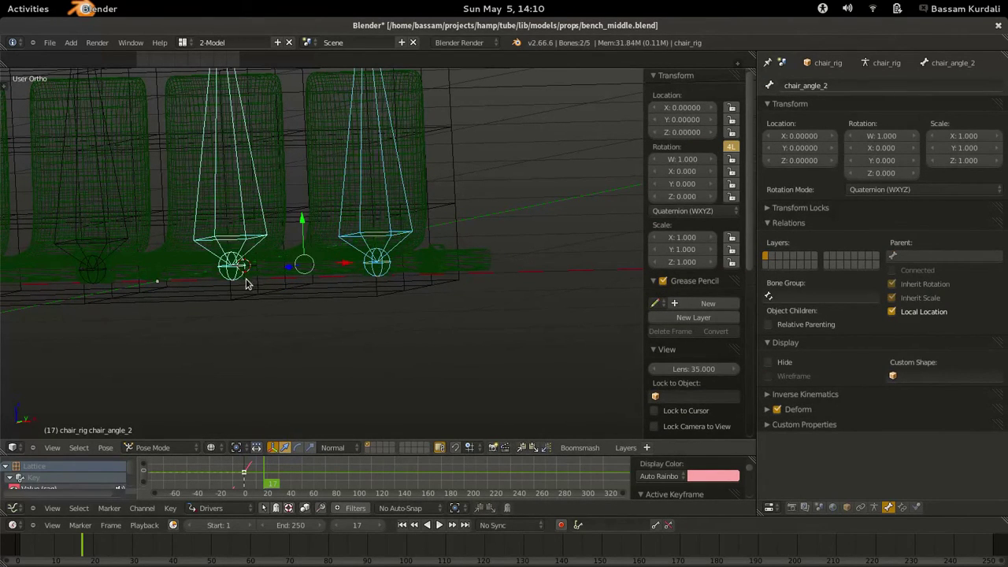
shift+right_click(374, 277)
key(KP_Decimal)
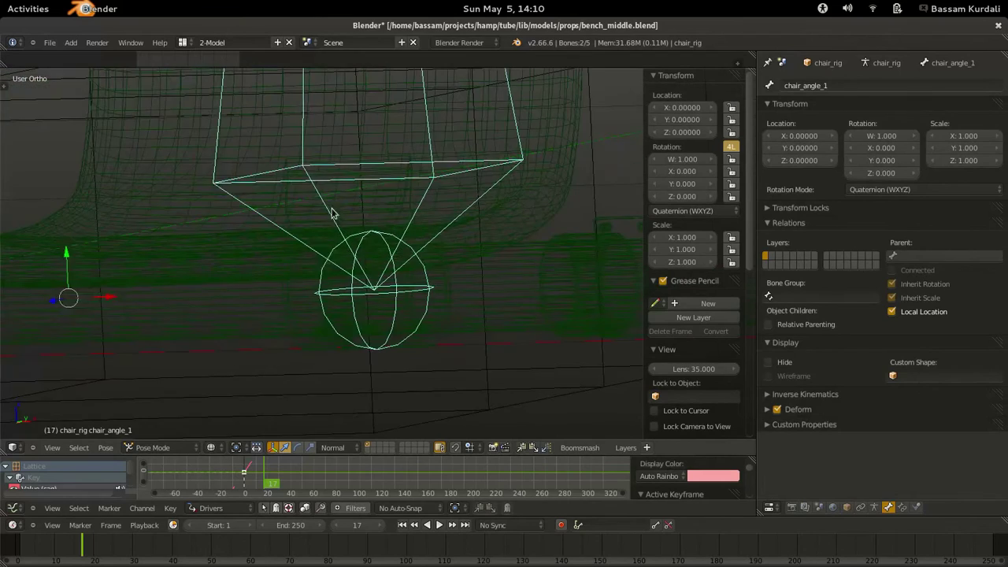
right_click(296, 344)
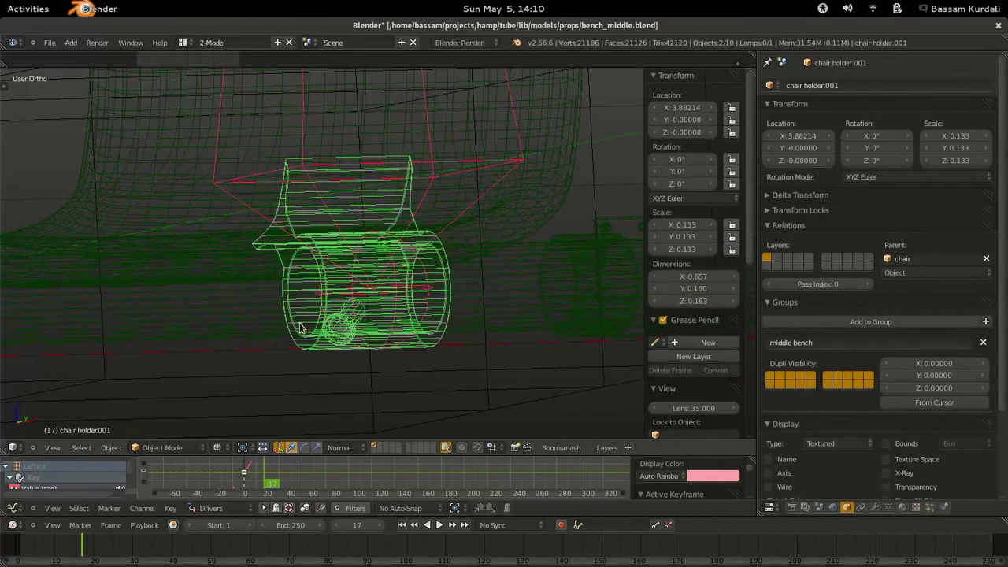
scroll(259, 275, down, 4)
key(Tab)
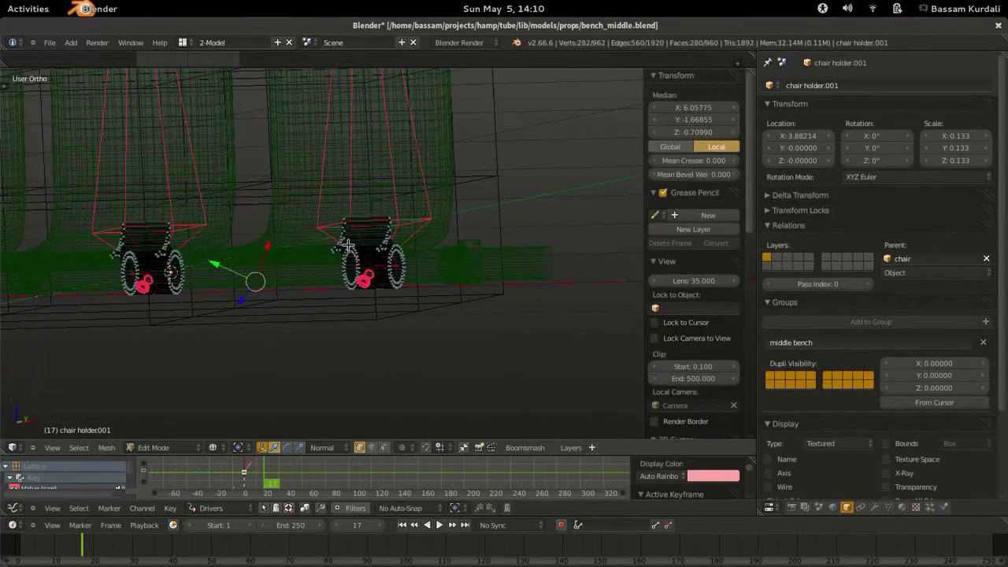
right_click(345, 259)
key(b)
drag(311, 162, 410, 311)
key(ctrl+h)
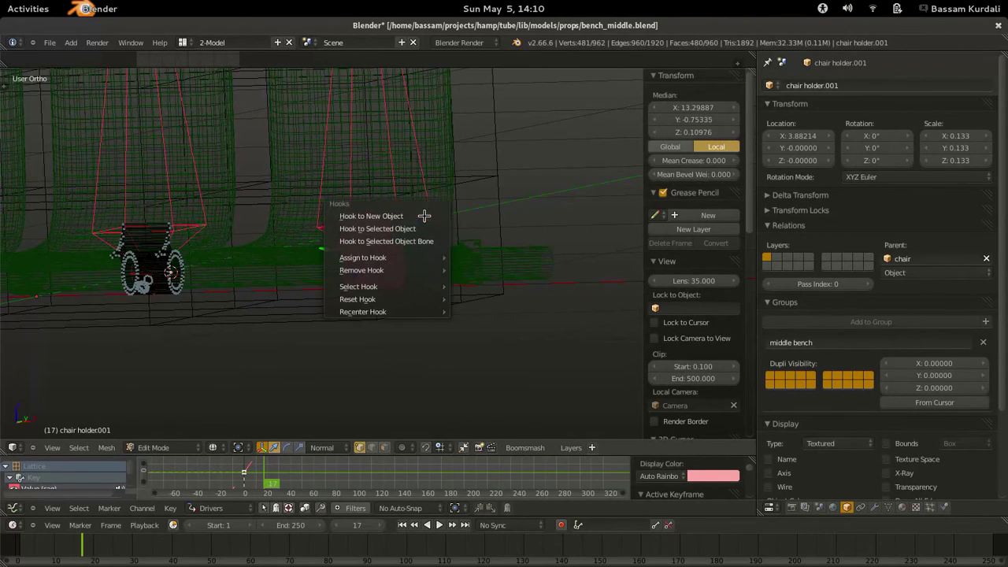
click(418, 236)
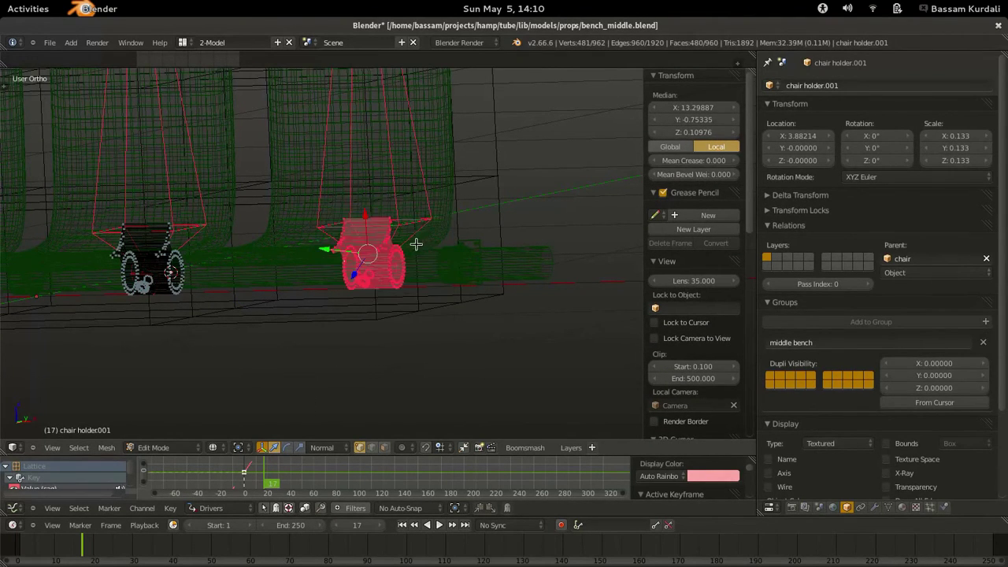
right_click(155, 292)
key(Tab)
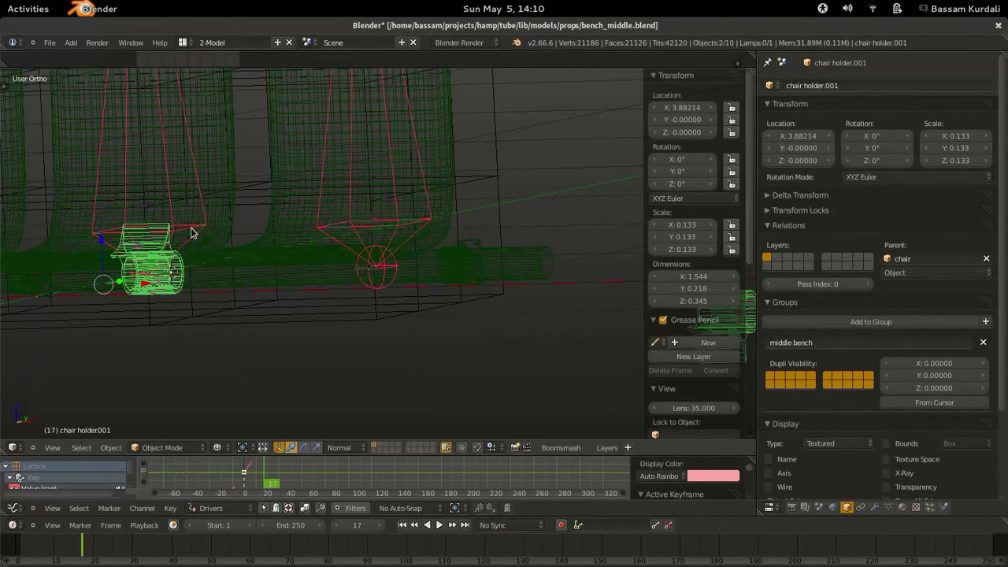
- Hook the linked vertices of the second clamp from the right to the chair_angle_2 bone of chair_rig
right_click(197, 221)
key(a)
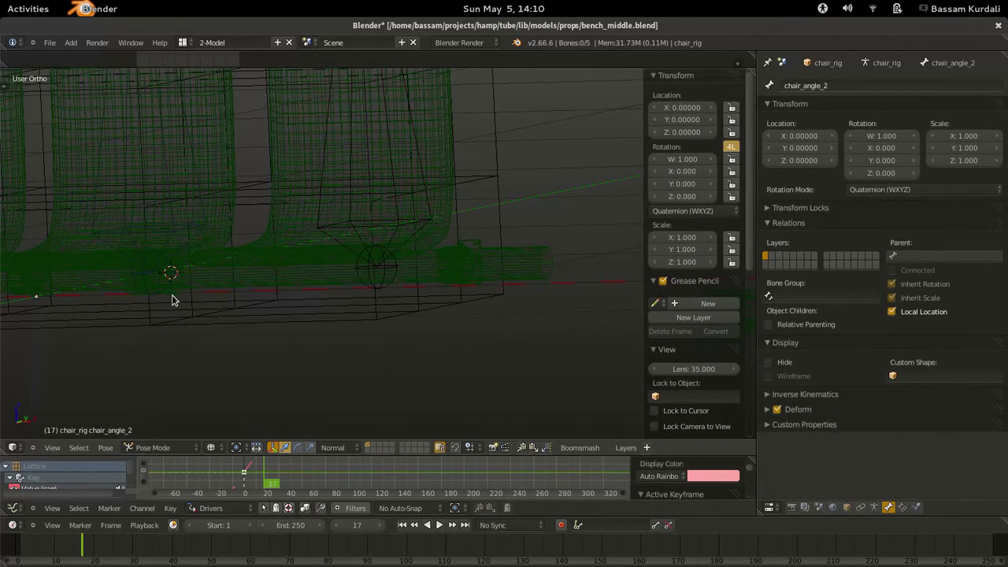
right_click(174, 299)
ctrl+middle_drag(89, 326, 126, 263)
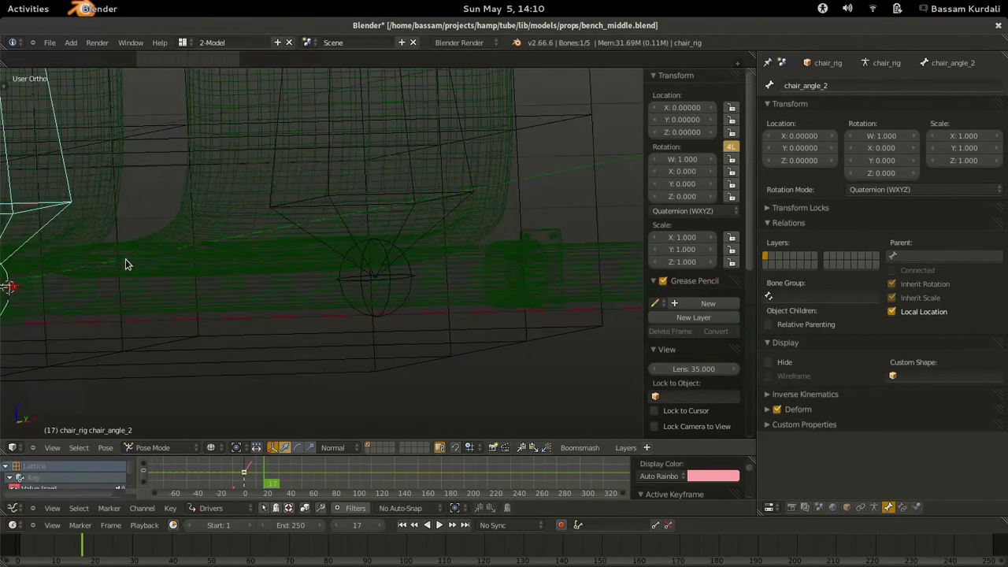
shift+middle_drag(76, 294, 327, 213)
shift+right_click(268, 248)
key(Tab)
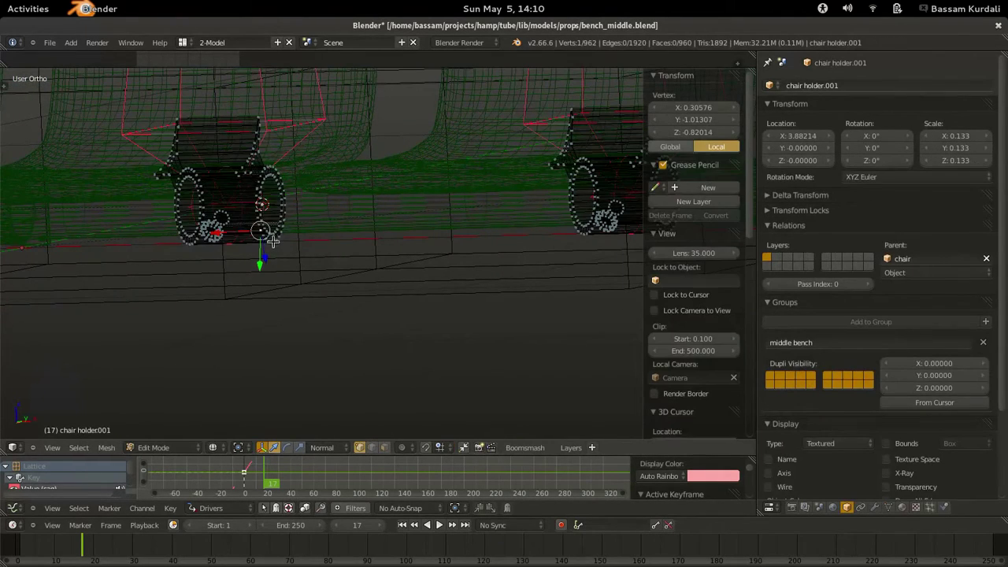
right_click(235, 250)
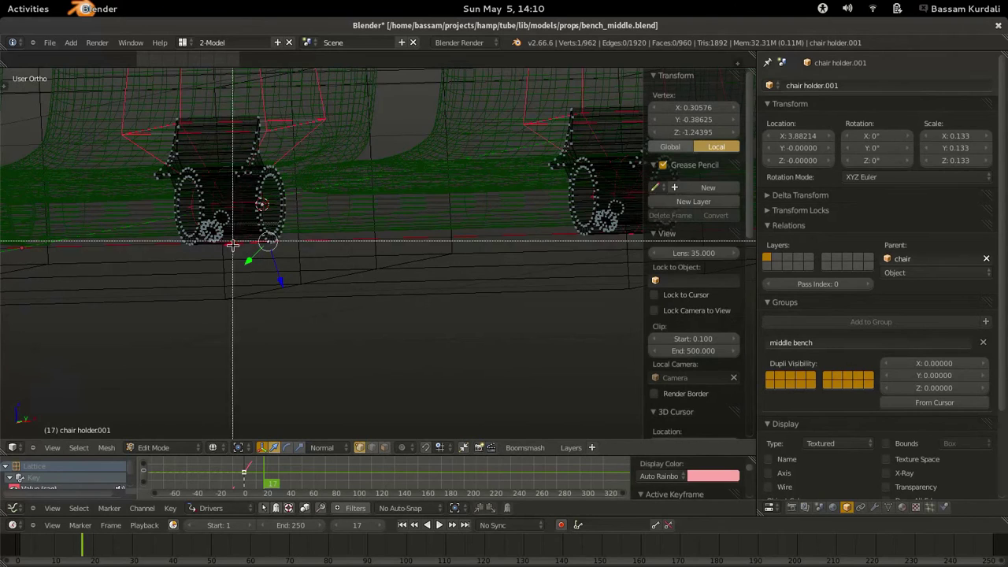
key(ctrl+l)
key(ctrl+h)
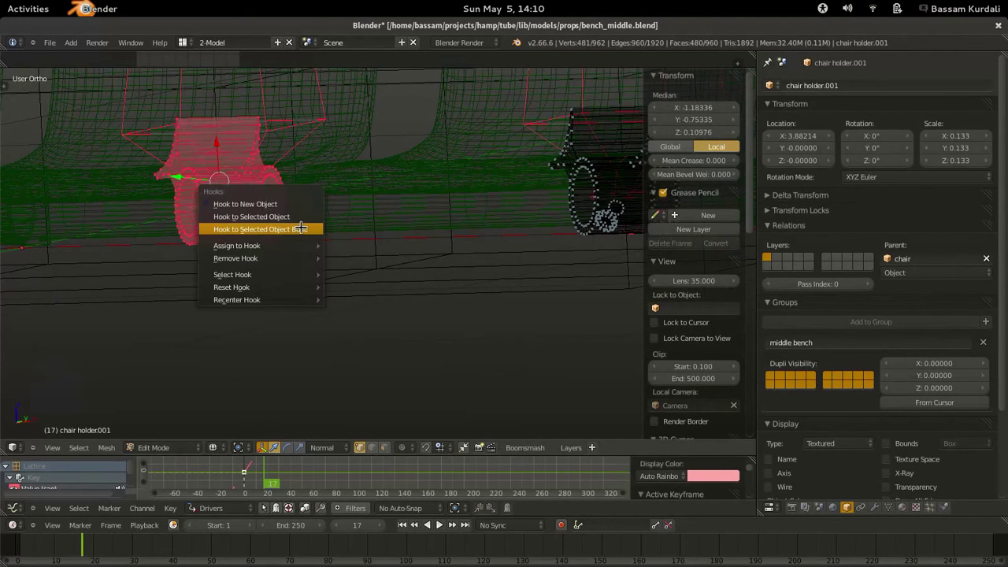
click(305, 228)
- Move both Hook modifiers of the chair holder above its Lattice modifier in the stack
ctrl+middle_drag(375, 144, 286, 202)
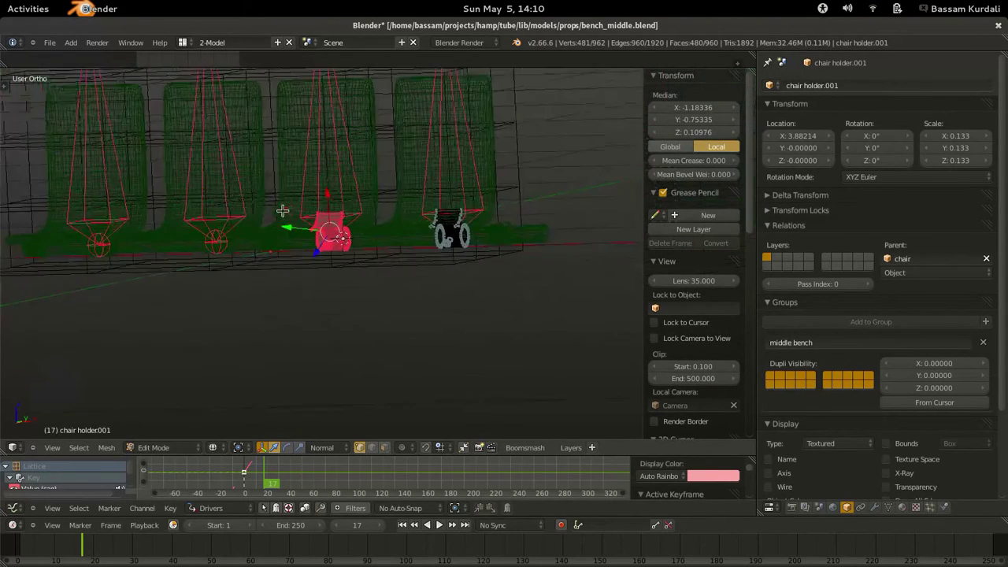
shift+middle_drag(343, 170, 268, 245)
key(Tab)
right_click(330, 177)
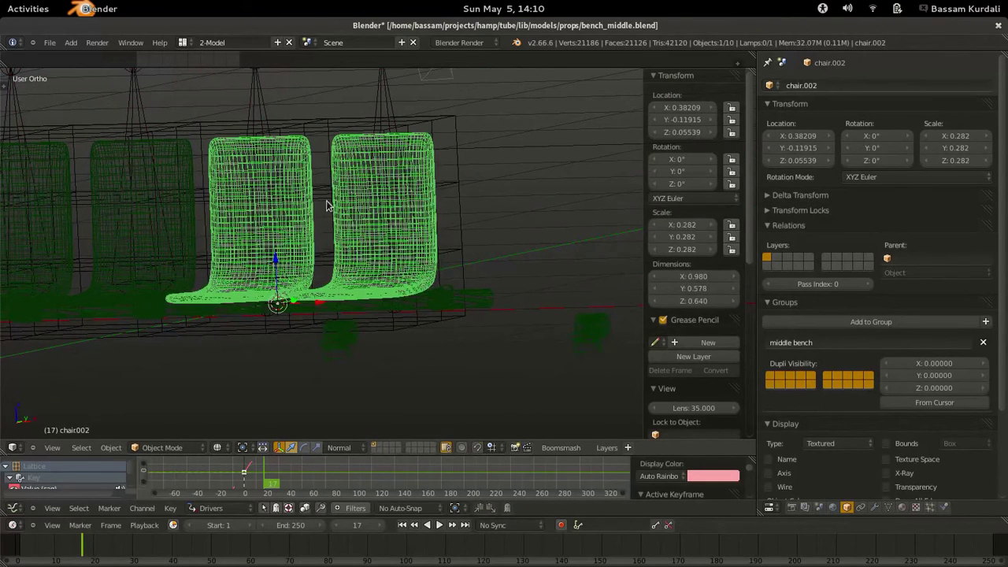
right_click(342, 356)
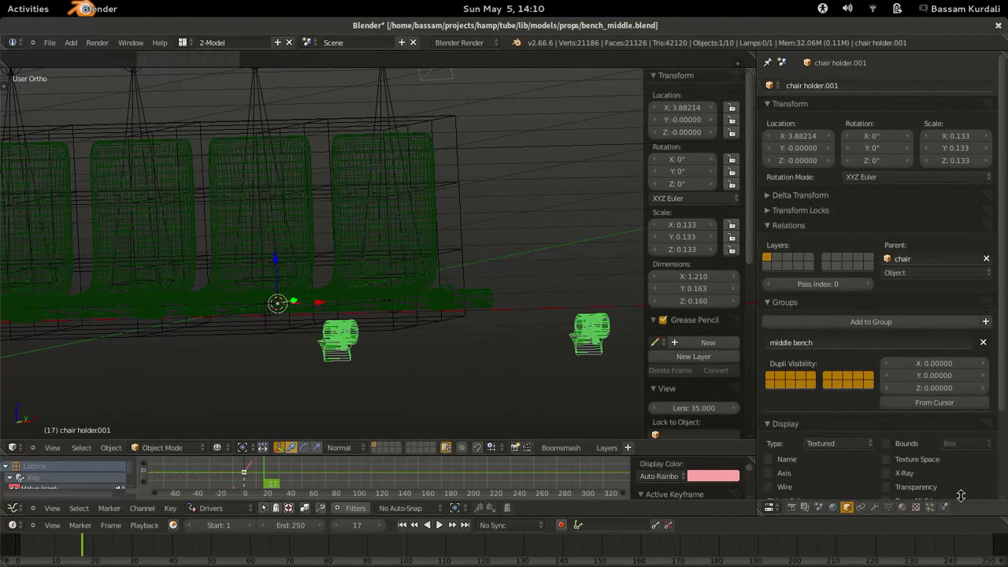
click(875, 507)
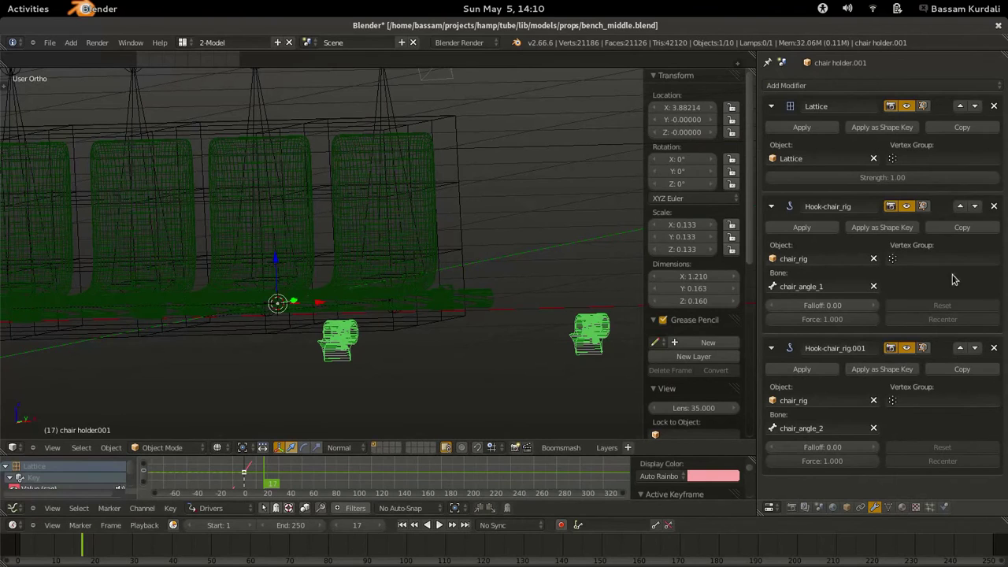
click(960, 206)
click(960, 348)
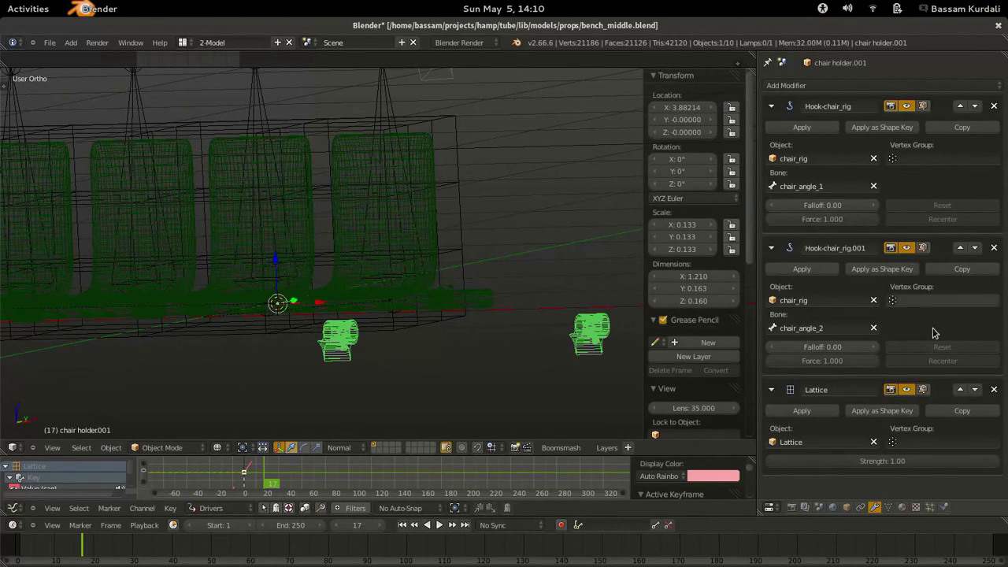
- Recenter both Hook modifiers of the right-hand chair holder while in Edit Mode
key(Tab)
click(929, 218)
click(942, 378)
key(Tab)
- Hook all linked vertices of the rightmost chair to the chair_angle_1 bone of chair_rig
right_click(429, 208)
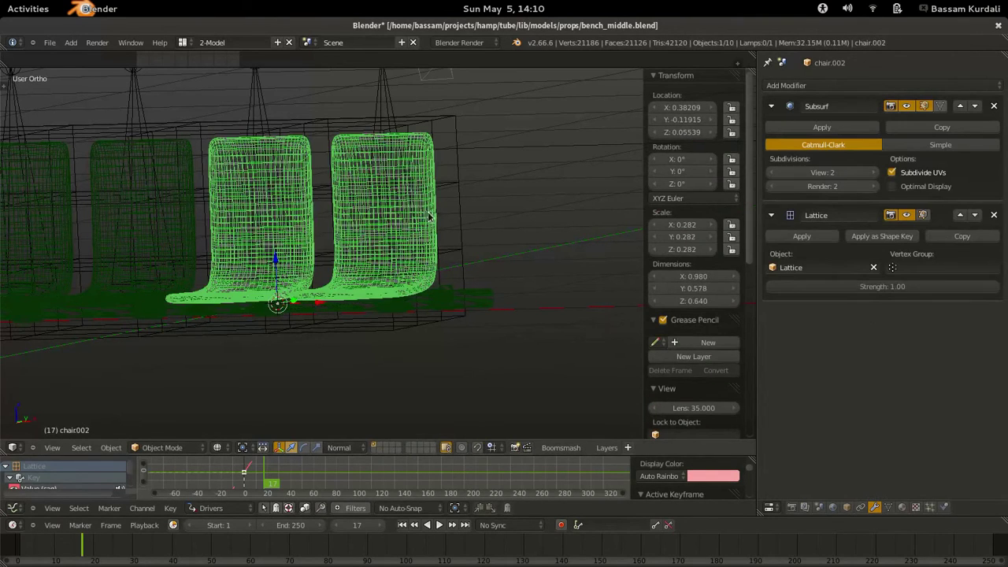
key(Tab)
middle_drag(345, 237, 391, 250)
right_click(392, 283)
key(Tab)
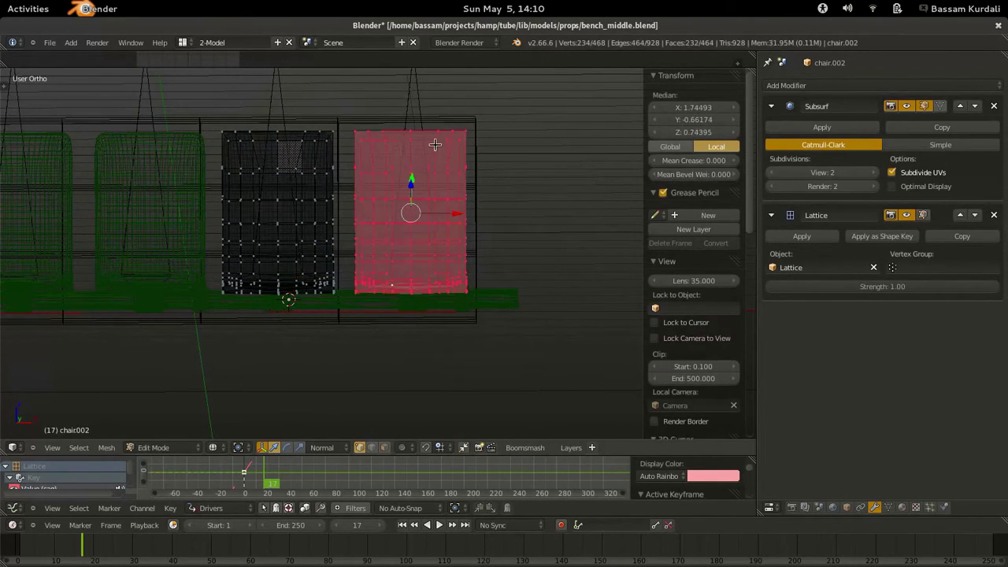
right_click(415, 95)
right_click(378, 135)
key(Tab)
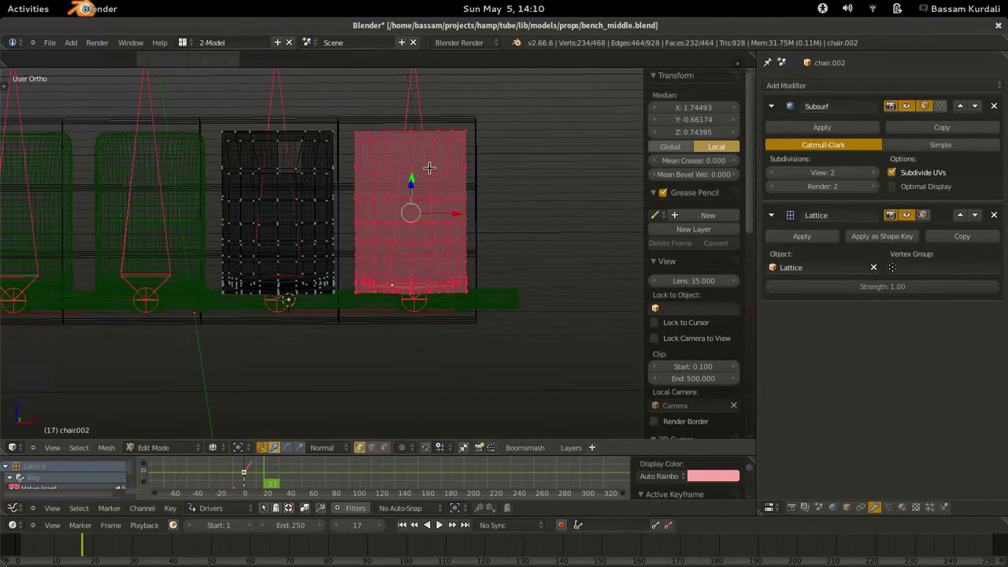
key(ctrl+h)
click(425, 182)
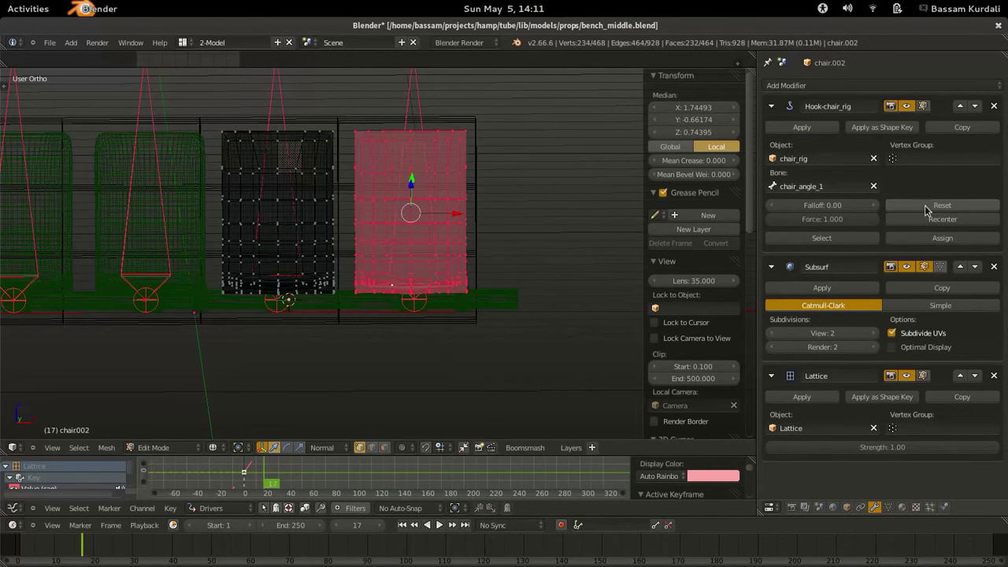
- Hook the second chair from the right to the chair_angle_2 bone of chair_rig and reset that hook
right_click(293, 198)
key(b)
drag(210, 81, 330, 305)
key(ctrl+h)
click(339, 282)
click(773, 346)
click(788, 378)
click(930, 367)
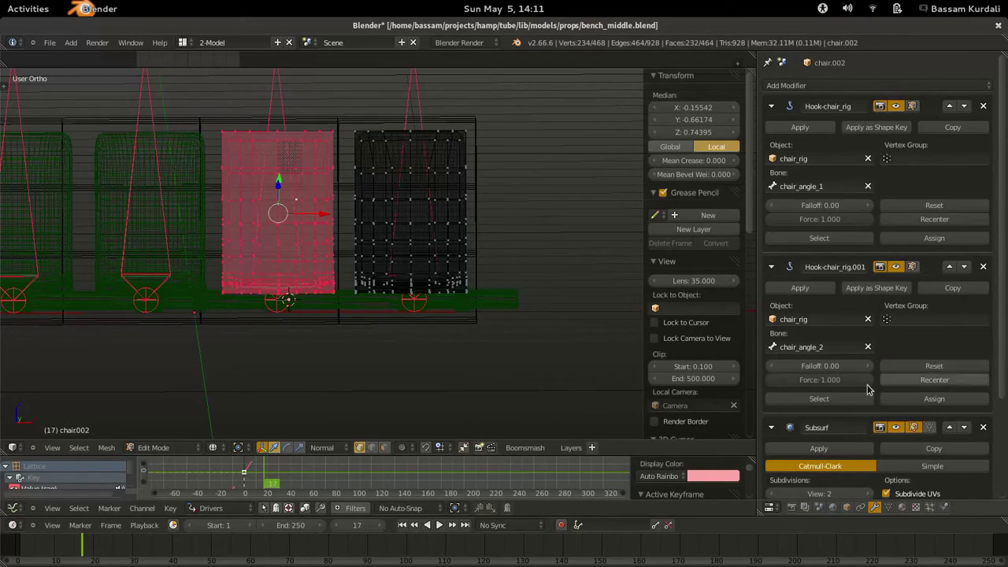
- Try the rotation manipulator on the chair_angle_1 bone and show the bench in solid shading
key(Tab)
middle_drag(479, 195, 323, 229)
right_click(407, 98)
middle_drag(413, 114, 414, 215)
click(299, 447)
drag(382, 276, 382, 278)
key(Escape)
key(z)
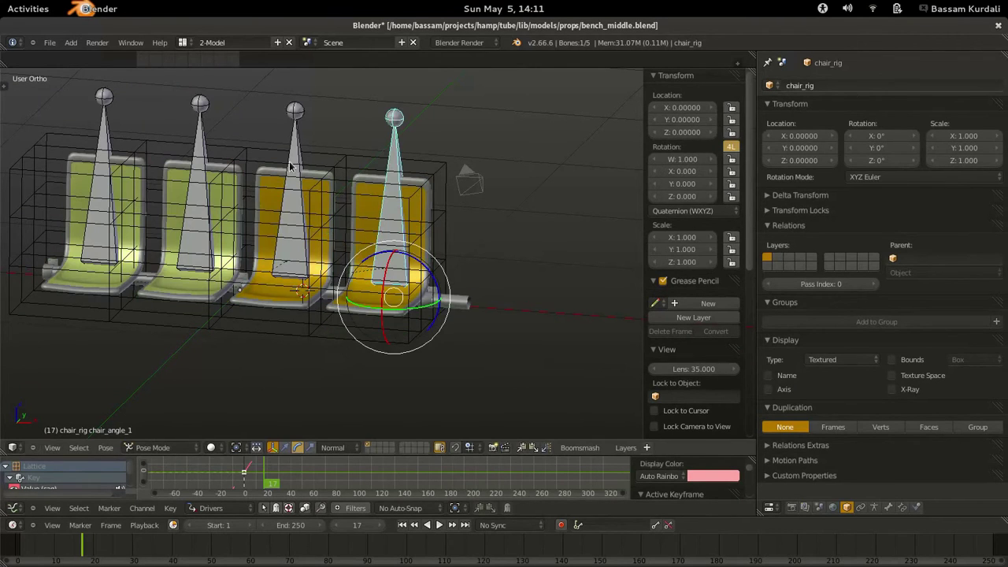
- Rotate the chair_angle_2 bone to test its chair and clear the bone's rotation
right_click(292, 166)
drag(286, 255, 298, 207)
key(alt+r)
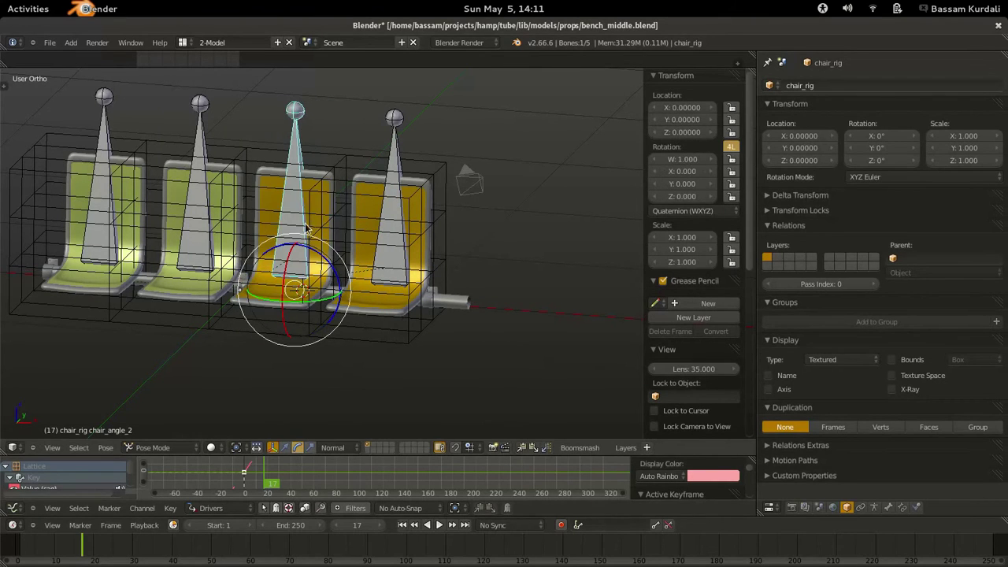
- Select the object holding the two yellow-green chairs and show it as wireframe in front view
middle_drag(413, 189, 311, 214)
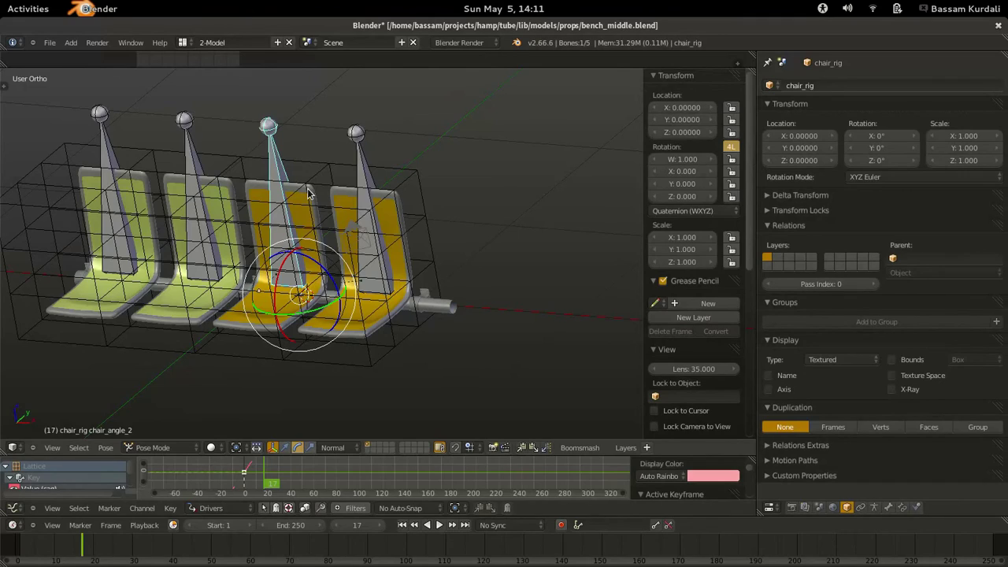
middle_drag(142, 197, 442, 91)
scroll(266, 154, up, 3)
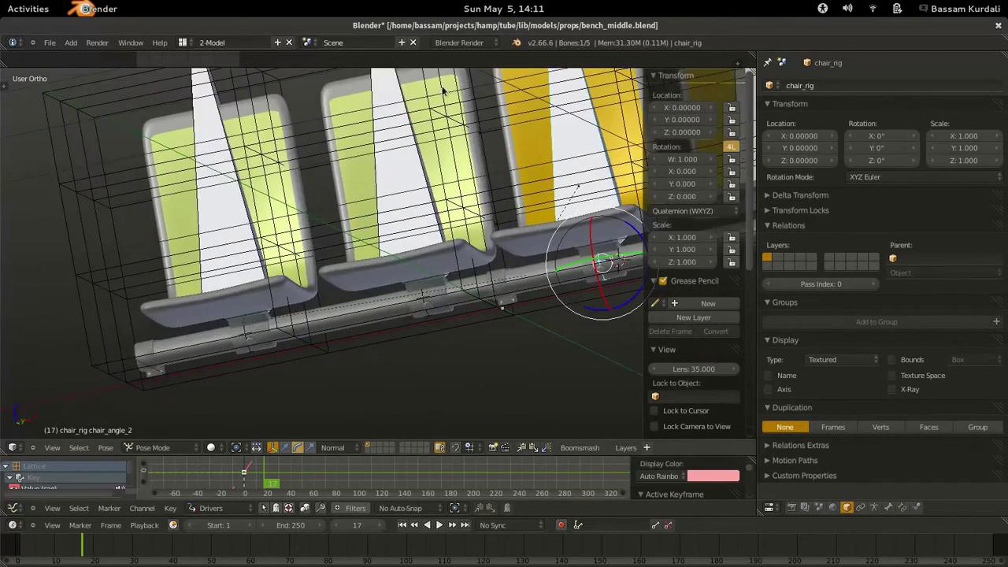
right_click(329, 173)
key(Tab)
key(KP_1)
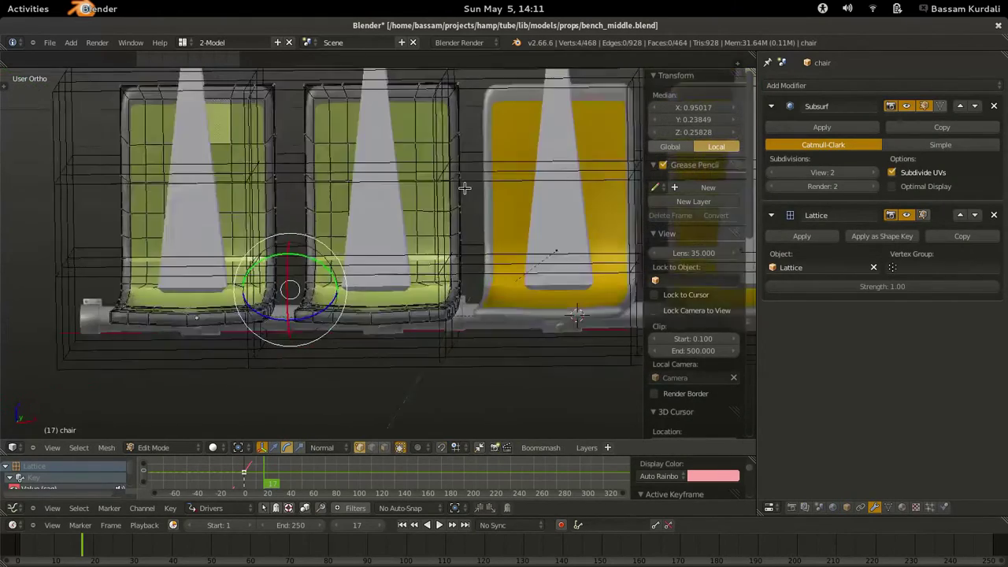
key(z)
scroll(352, 167, down, 5)
key(Tab)
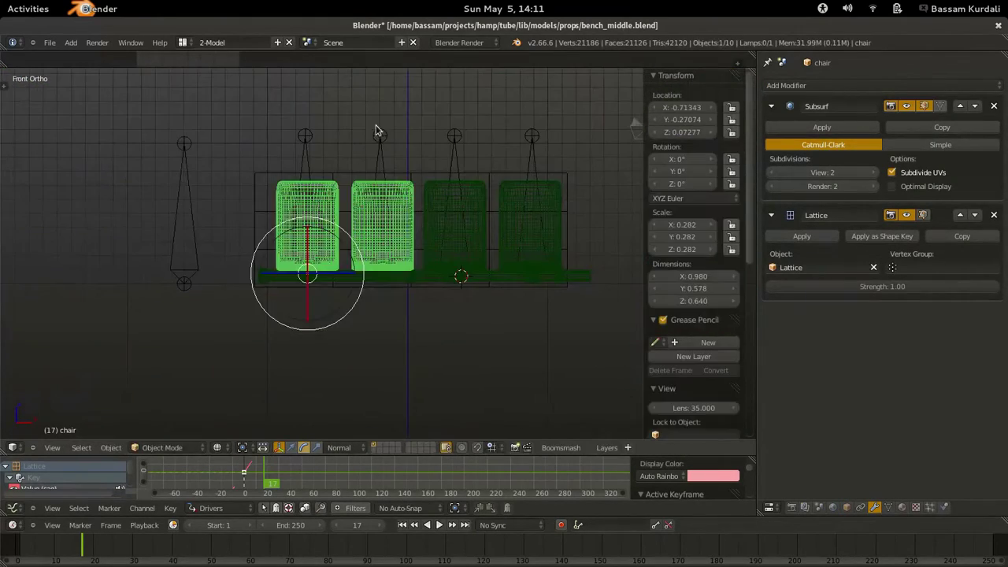
- Hook the vertices of the second chair from the left to the chair_angle_3 bone of chair_rig
right_click(382, 138)
shift+right_click(355, 182)
key(Tab)
right_click(355, 186)
key(ctrl+space)
key(b)
drag(343, 140, 427, 317)
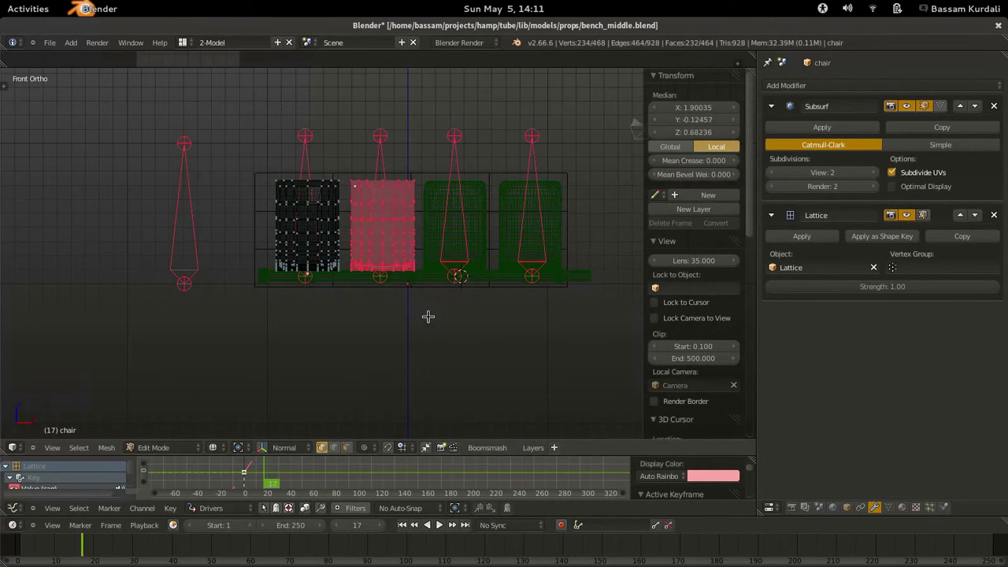
key(ctrl+h)
click(394, 206)
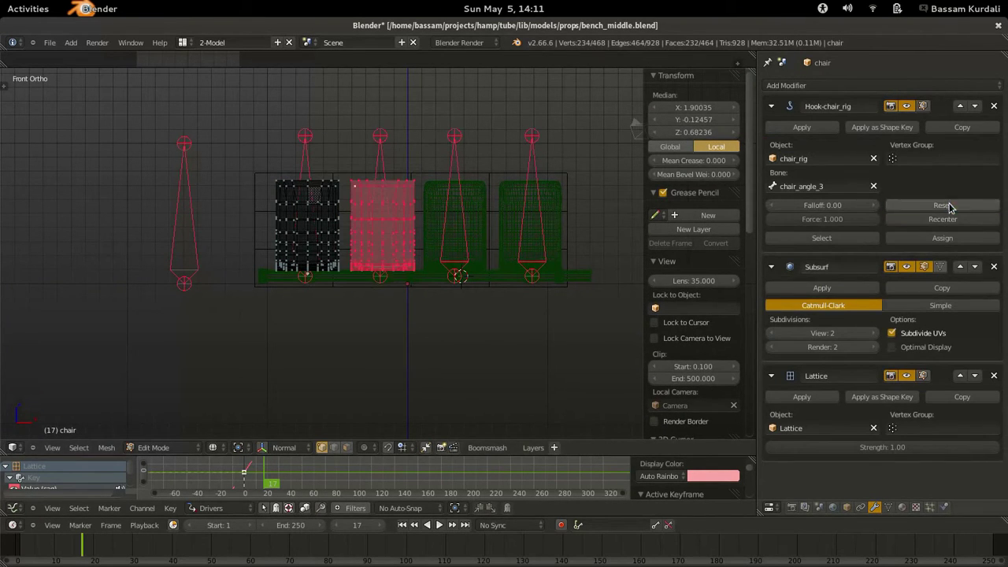
- Hook the leftmost chair's vertices to the chair_angle_4 bone of chair_rig, reset that hook and leave Edit Mode
right_click(282, 216)
key(b)
drag(233, 117, 339, 317)
key(ctrl+h)
click(338, 312)
click(811, 347)
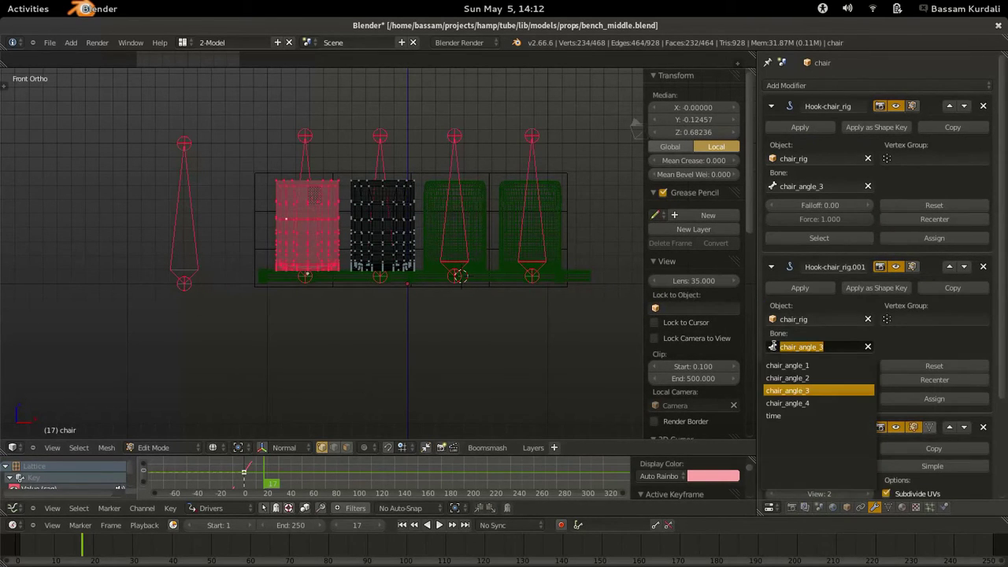
click(811, 402)
click(924, 366)
key(Tab)
- Apply the Bevel and Array modifiers of the chair holder under the two leftmost chairs
right_click(384, 289)
ctrl+middle_drag(304, 308, 393, 302)
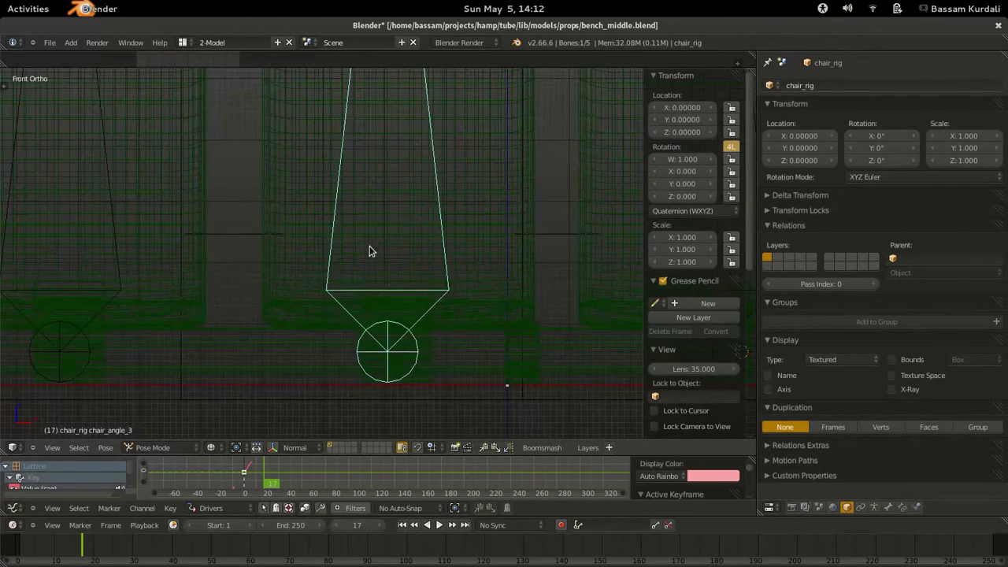
right_click(429, 376)
ctrl+middle_drag(429, 376, 343, 361)
key(Tab)
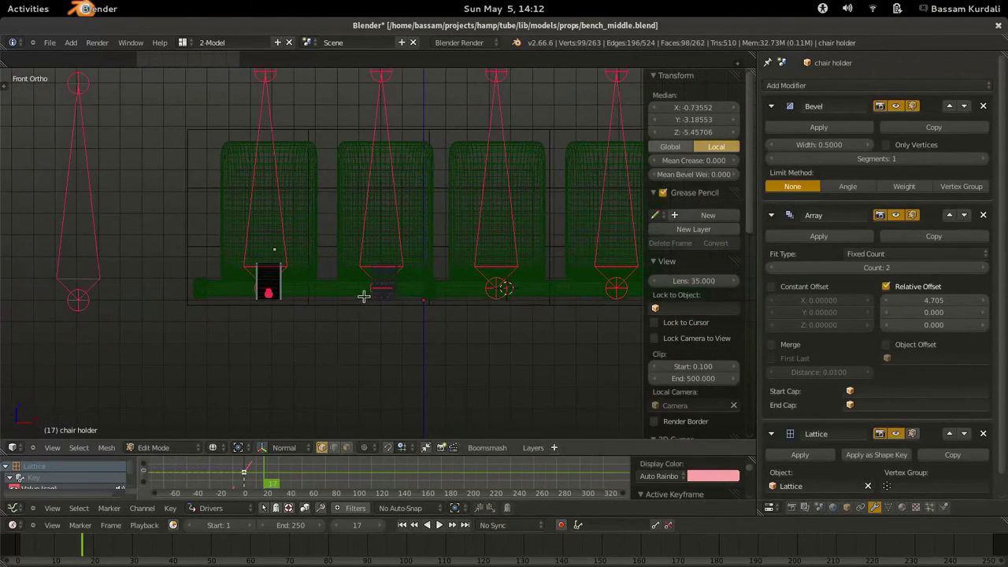
key(Tab)
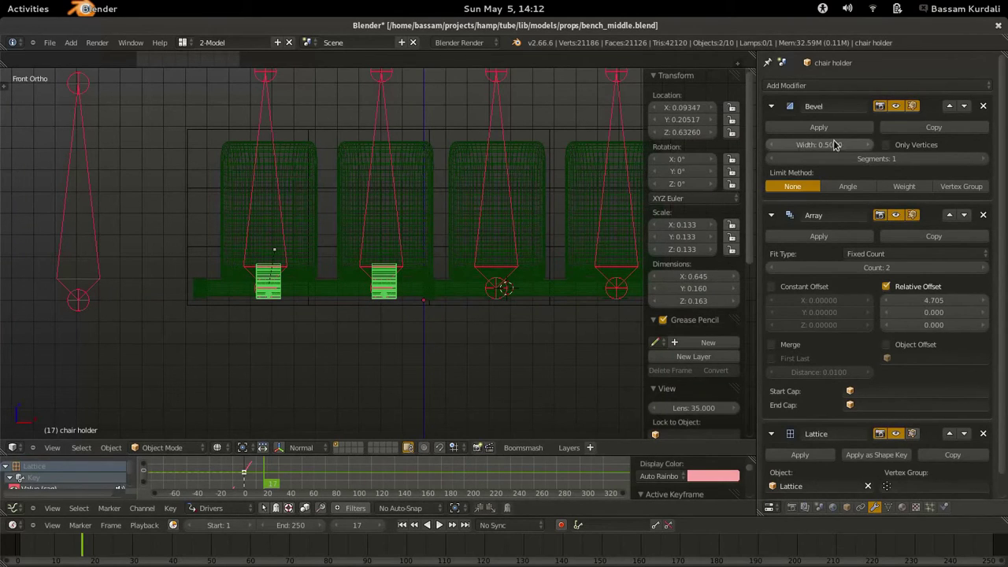
click(819, 127)
click(819, 126)
- Hook the second clamp from the left to the chair_angle_3 bone and move the hook above the Lattice modifier
key(Tab)
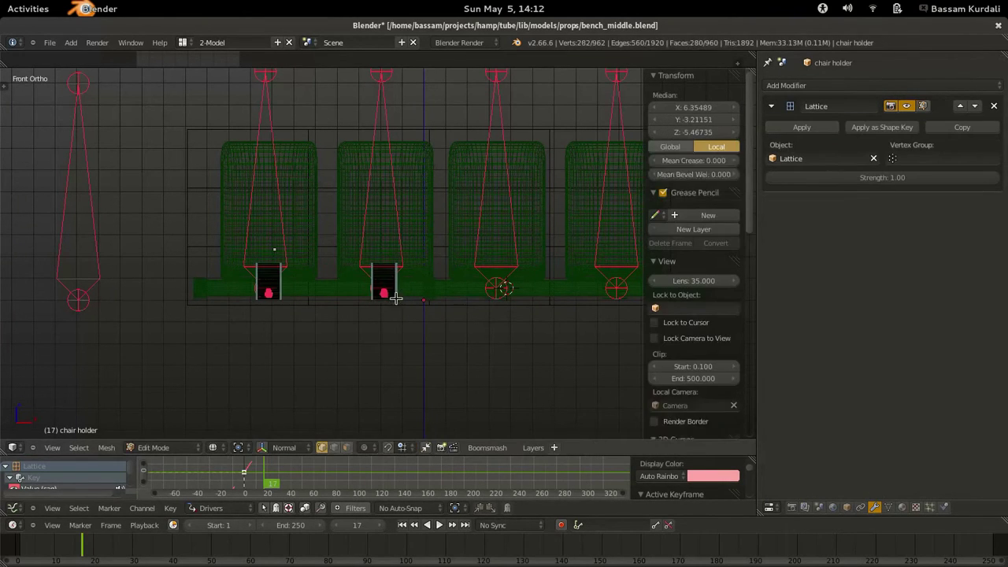
right_click(397, 298)
key(b)
drag(350, 209, 417, 310)
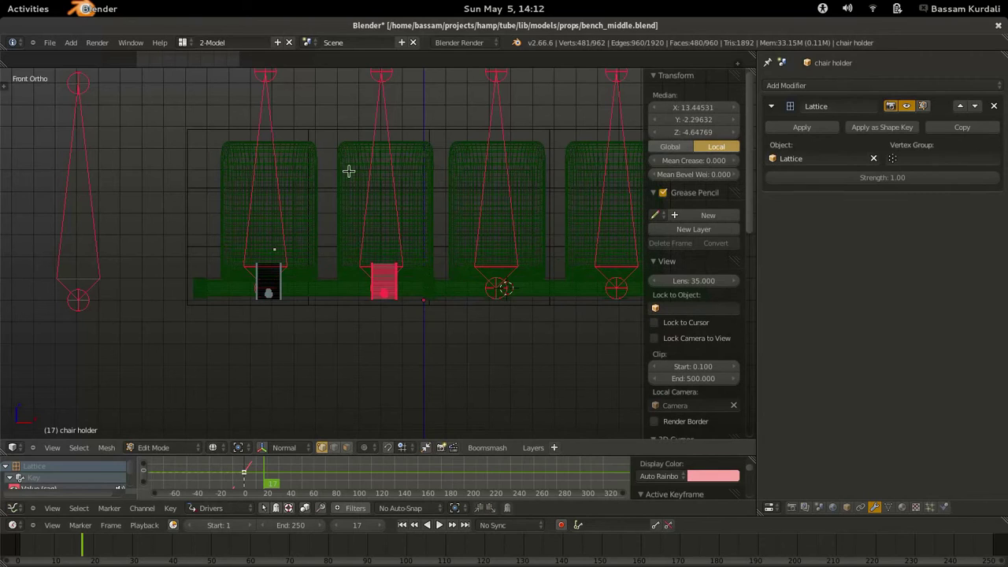
key(ctrl+h)
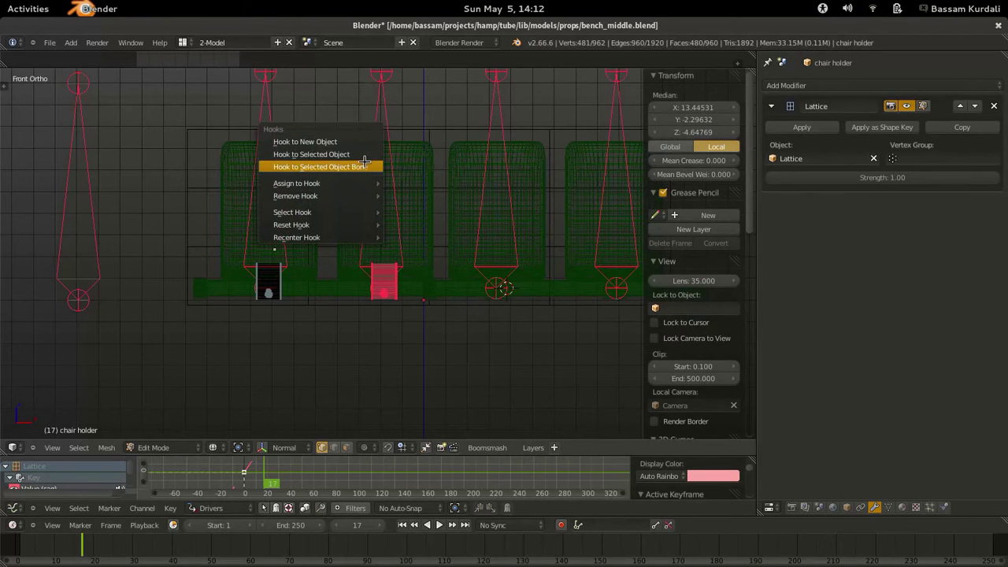
click(360, 165)
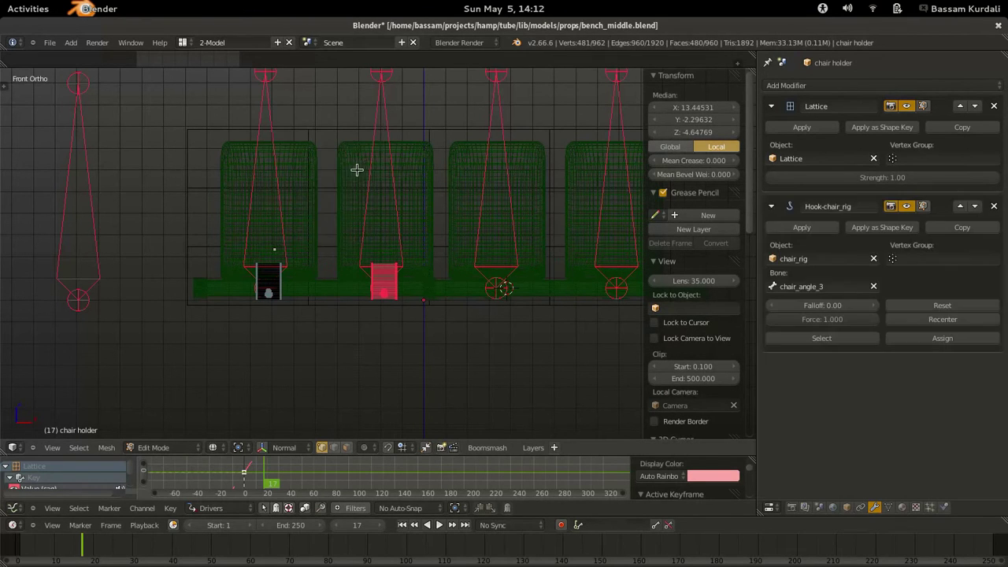
click(960, 208)
- Hook the leftmost clamp to the chair_angle_4 bone, with its Hook modifier placed above the Lattice modifier
right_click(263, 307)
key(b)
drag(225, 226, 343, 382)
key(ctrl+h)
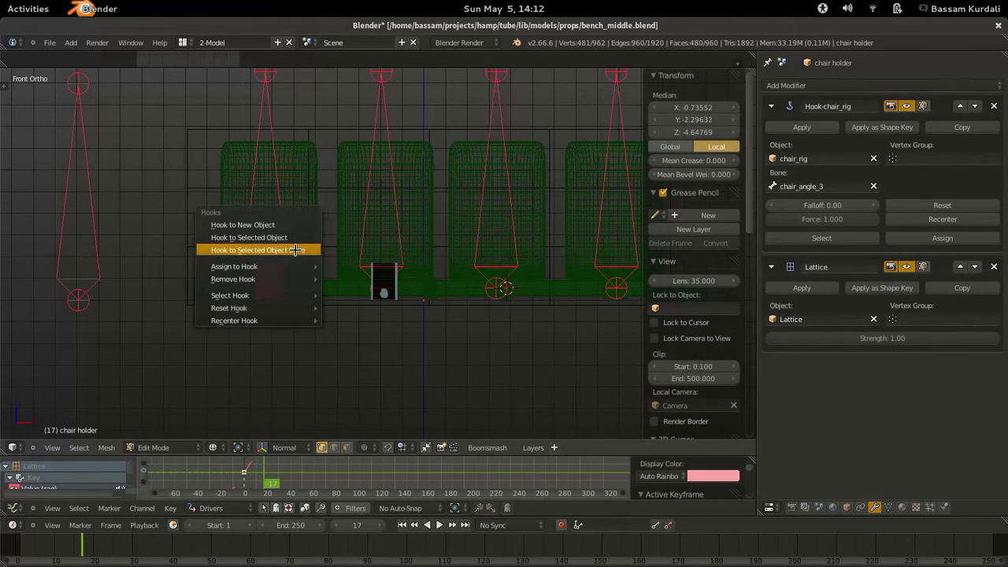
click(295, 249)
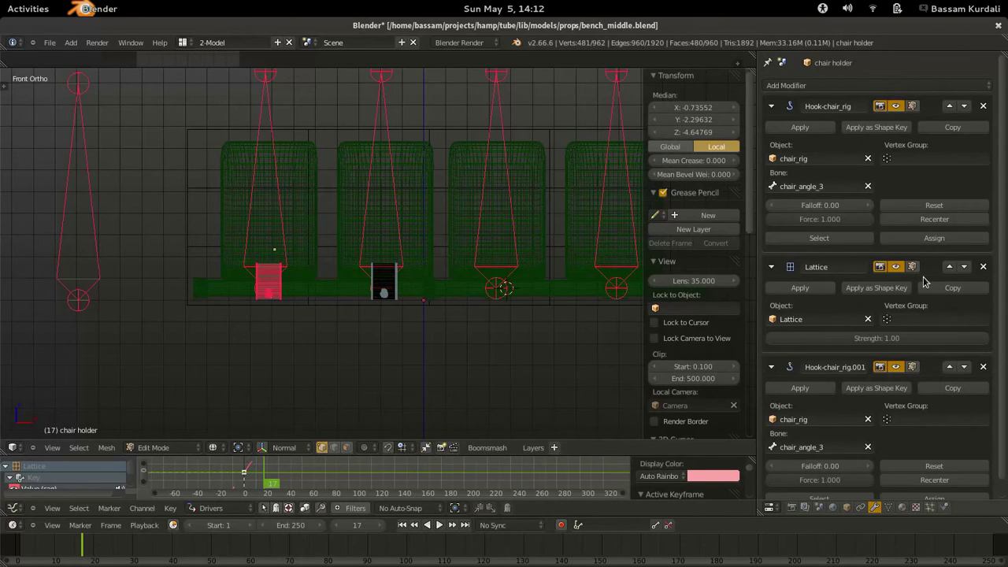
click(950, 366)
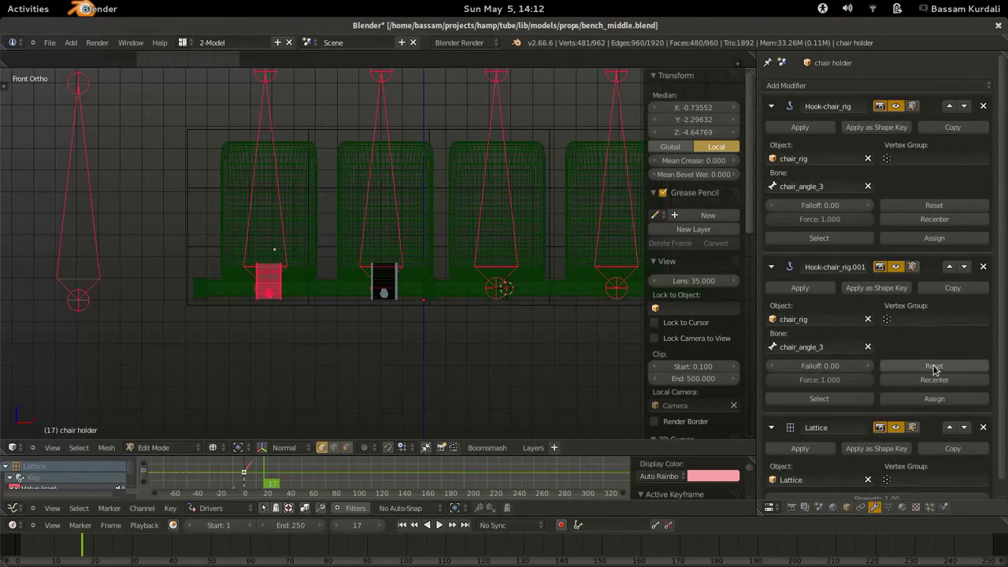
click(815, 346)
click(788, 402)
key(Tab)
- Tilt the chair_angle_3 bone in solid shading to test its chair and clamp
ctrl+middle_drag(383, 205, 336, 259)
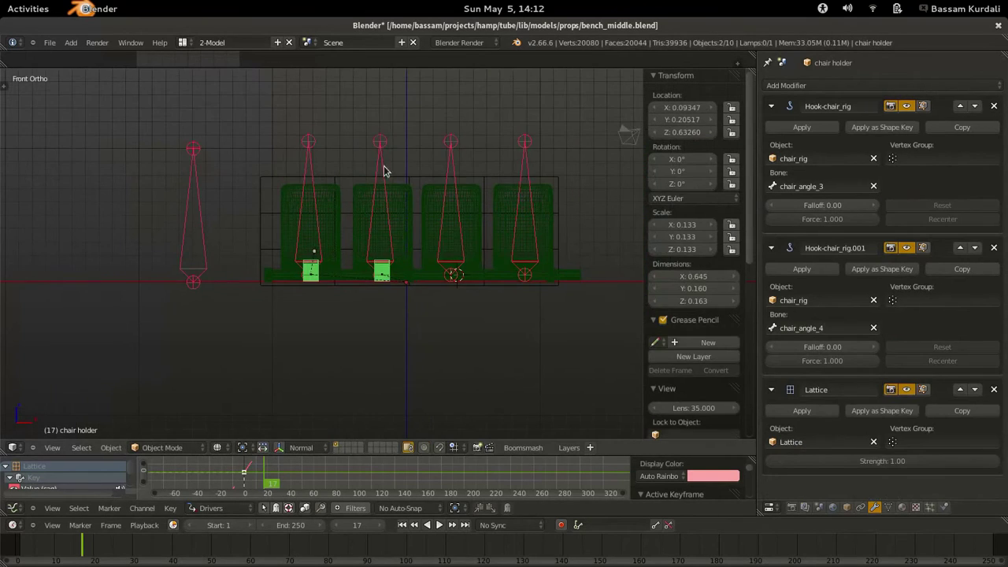
right_click(385, 169)
middle_drag(427, 267, 359, 311)
key(z)
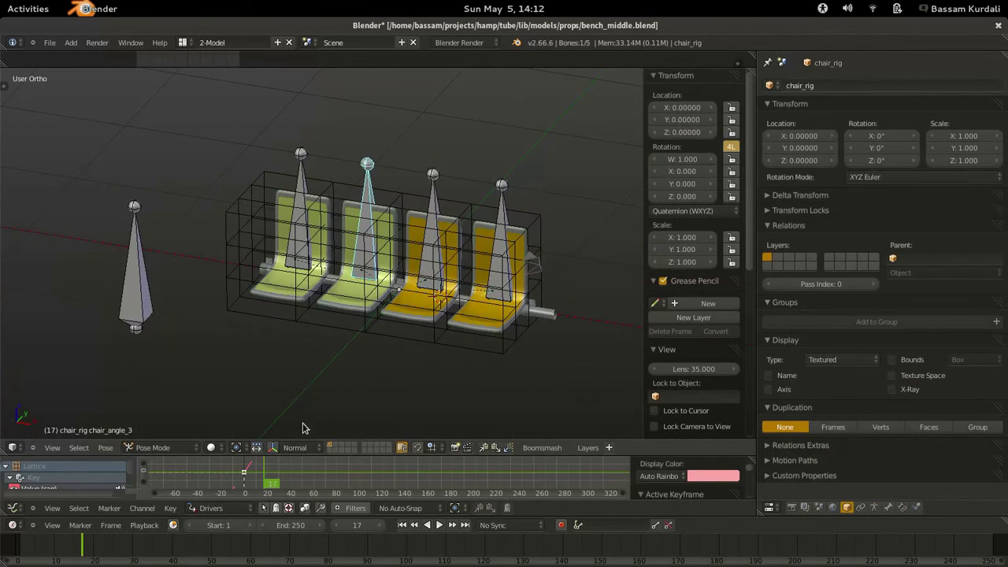
click(273, 448)
drag(356, 271, 326, 287)
- Try sliding the time bone along X with one chair tilted, and cancel the move
right_click(134, 300)
key(g)
key(x)
drag(288, 374, 209, 316)
right_click(210, 316)
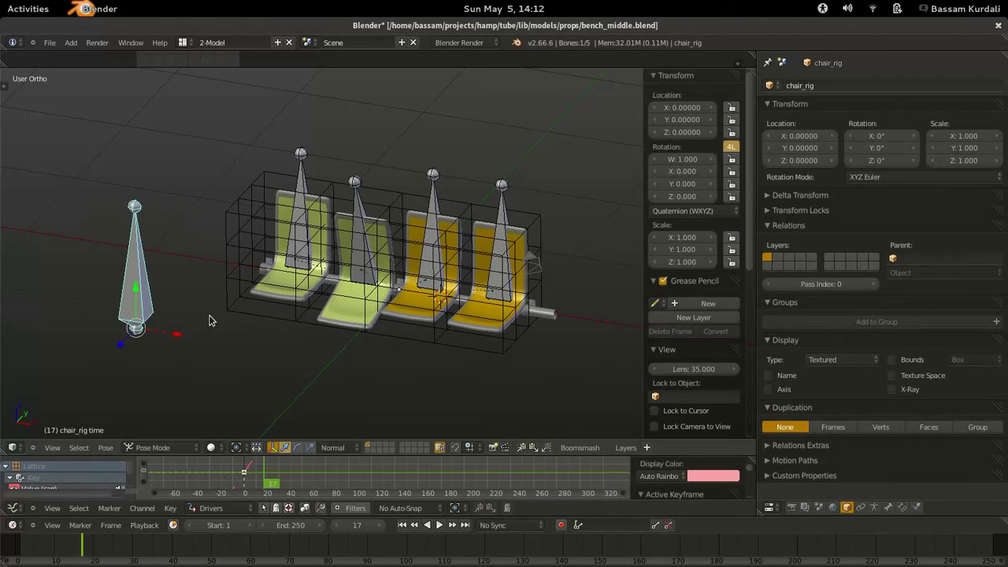
- Clear the rotation of the chair_angle_3 bone
right_click(354, 183)
key(alt+r)
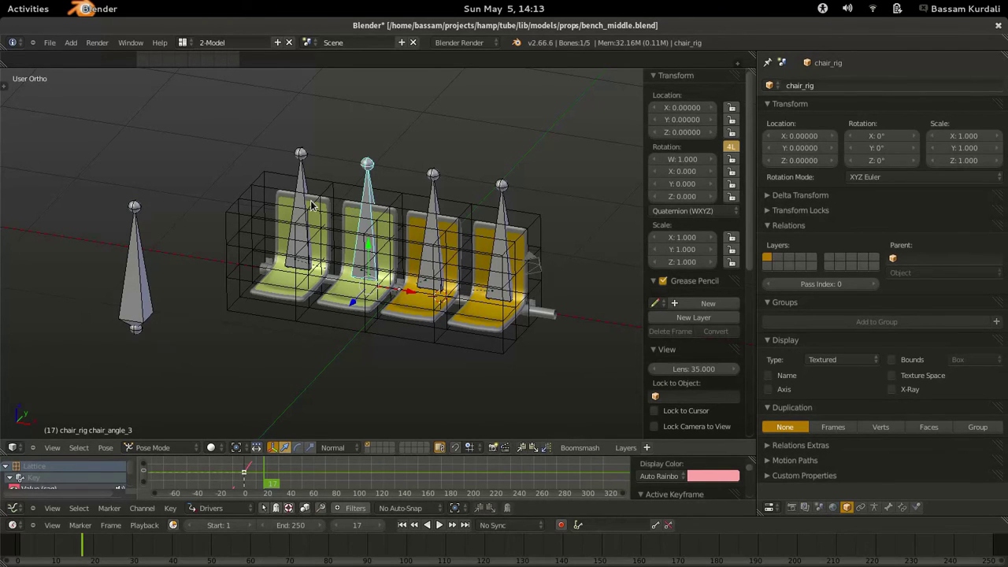
ctrl+middle_drag(185, 256, 234, 300)
shift+middle_drag(324, 181, 257, 179)
ctrl+middle_drag(229, 256, 214, 220)
scroll(213, 224, down, 1)
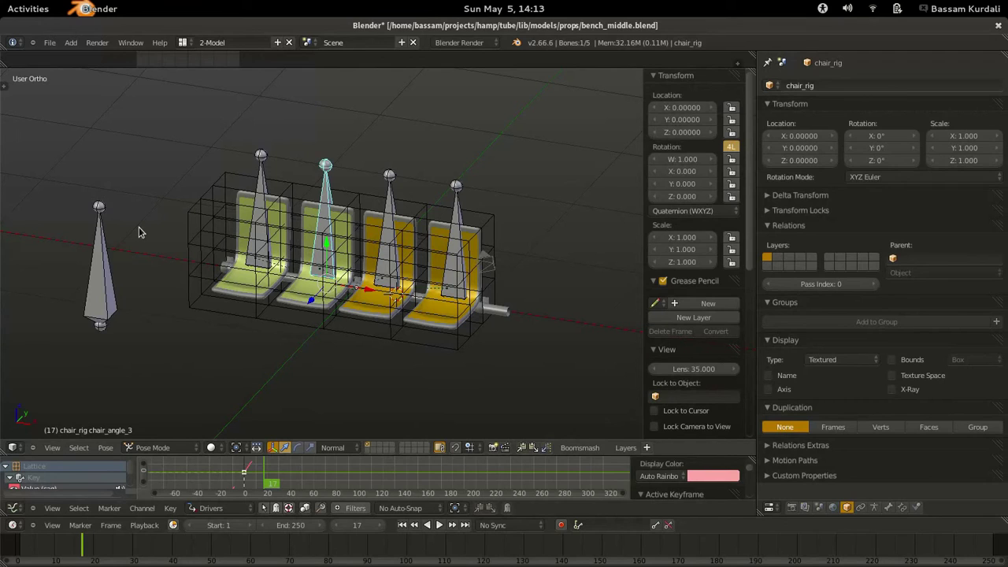
- Add a Transformation constraint to the chair_angle_1 bone targeting the time bone, with Rot as its destination
right_click(110, 279)
shift+right_click(454, 187)
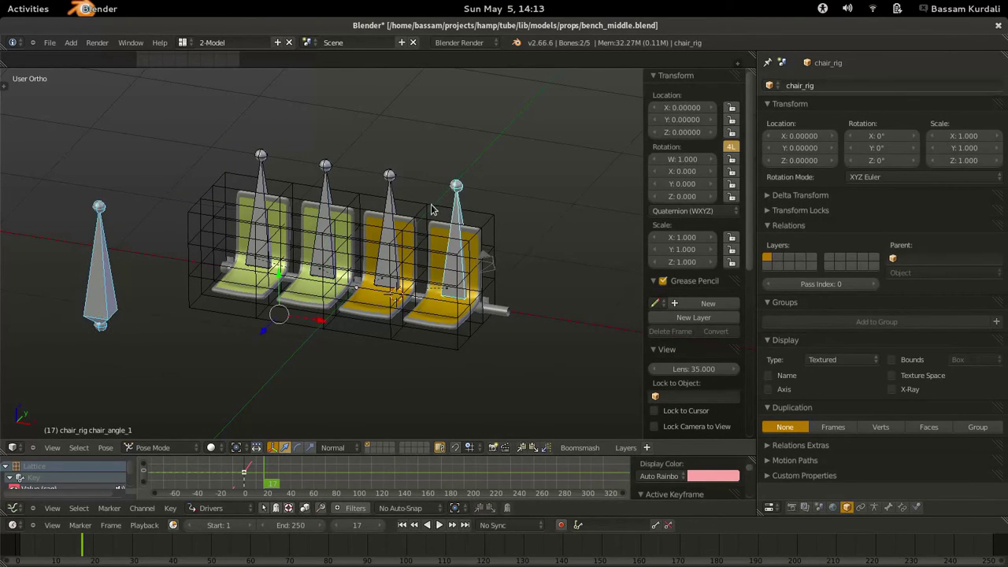
click(902, 506)
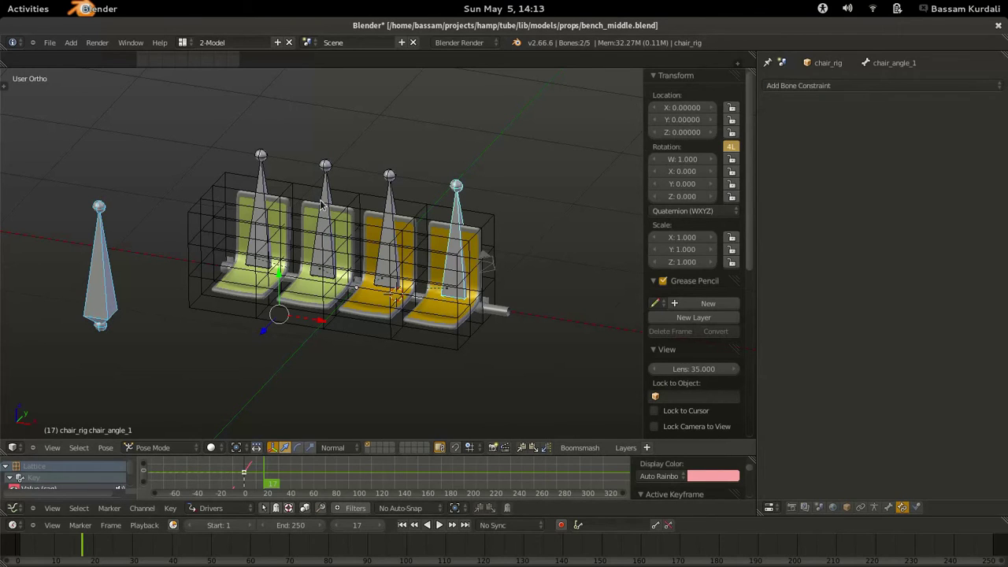
key(shift+ctrl+alt+c)
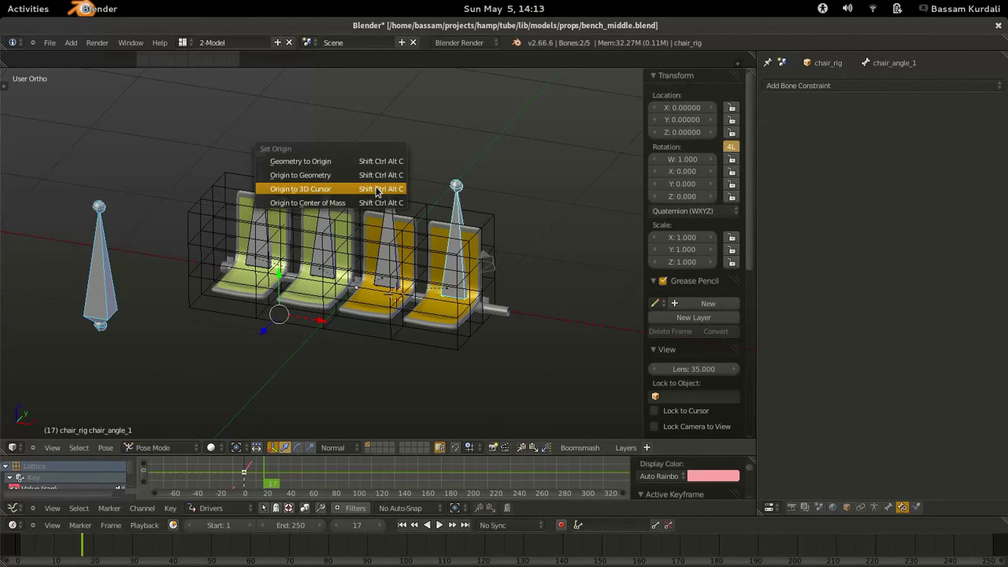
key(Escape)
key(shift+ctrl+c)
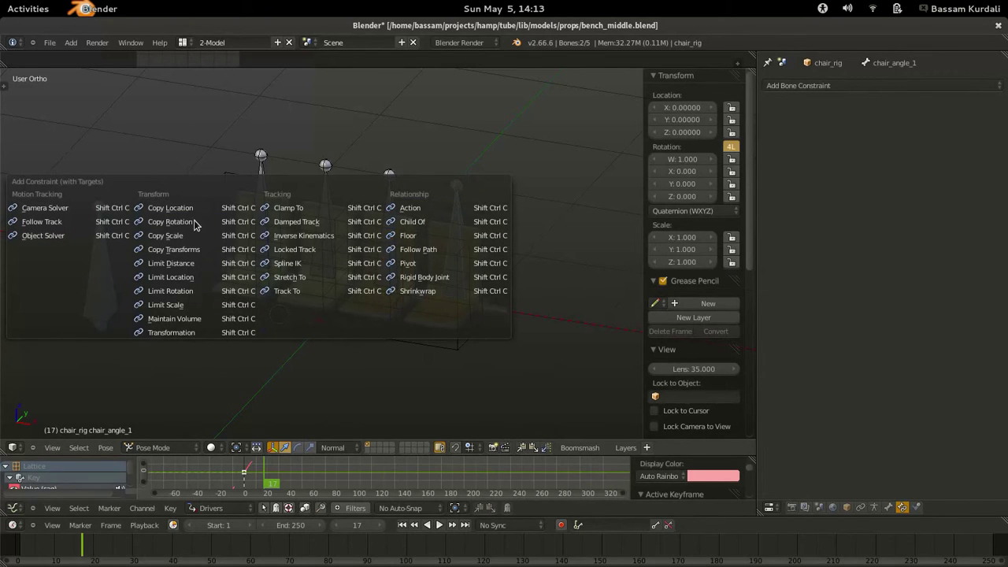
click(189, 334)
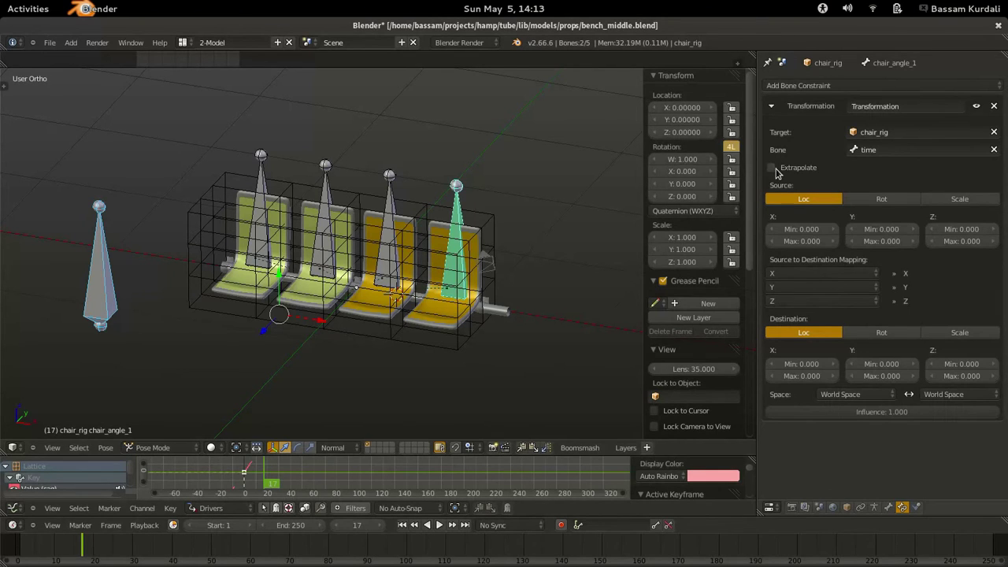
click(880, 334)
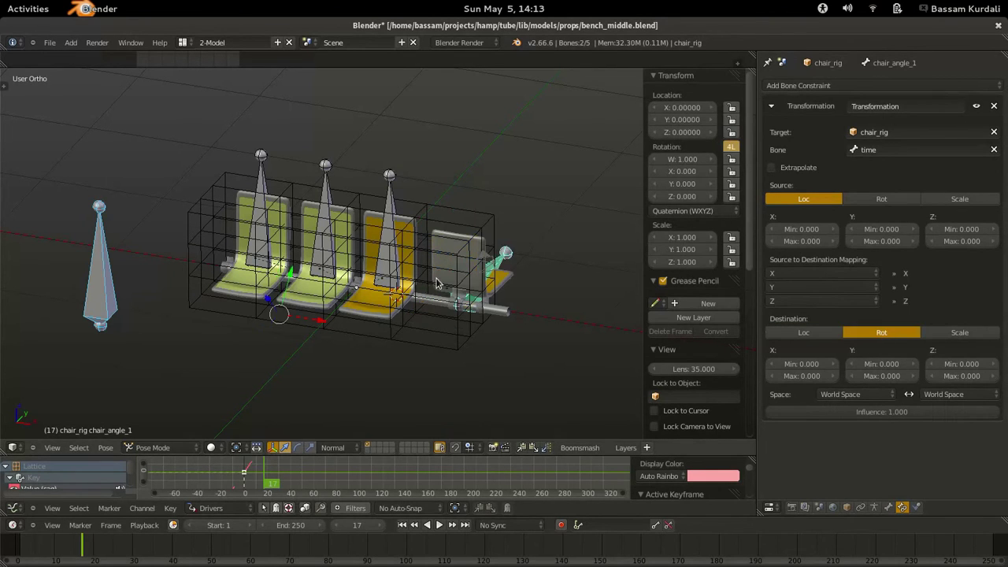
- Set both the owner and target space of the chair_angle_1 bone's Transformation constraint to Local Space
right_click(509, 255)
shift+click(297, 447)
click(847, 394)
click(840, 340)
click(941, 393)
click(945, 341)
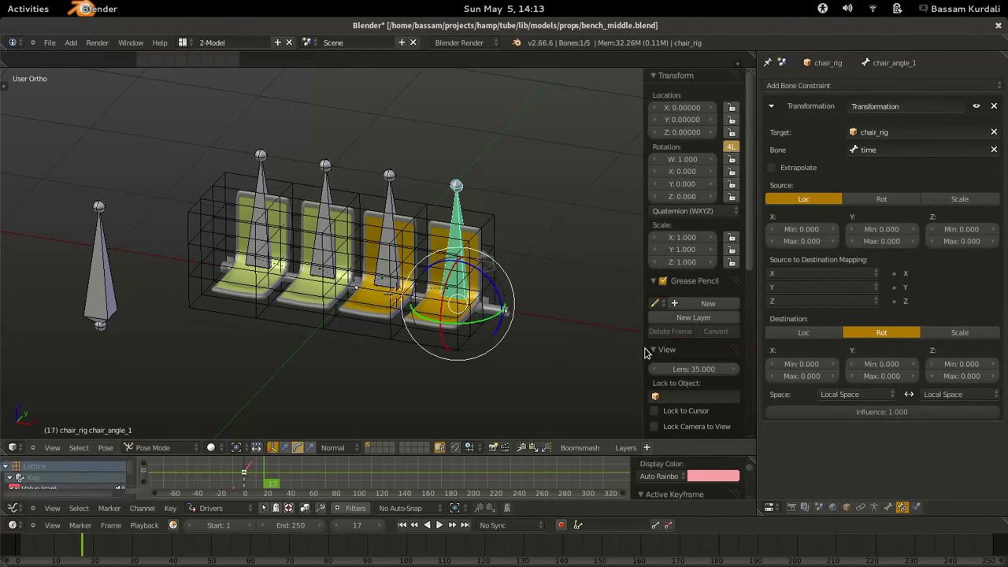
- Select the time bone and test sliding it along its X axis, cancelling the move
right_click(102, 298)
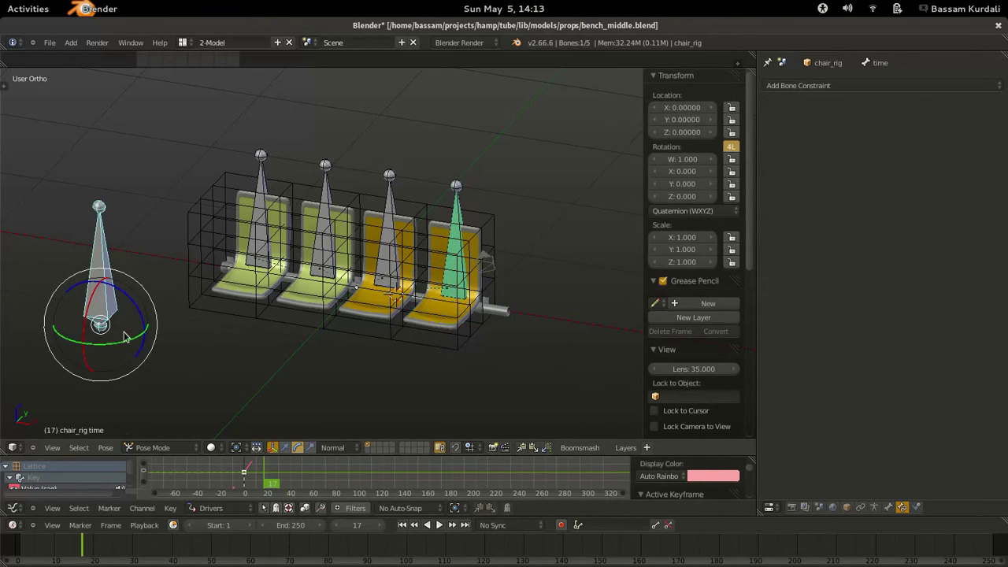
shift+click(286, 447)
key(ctrl+space)
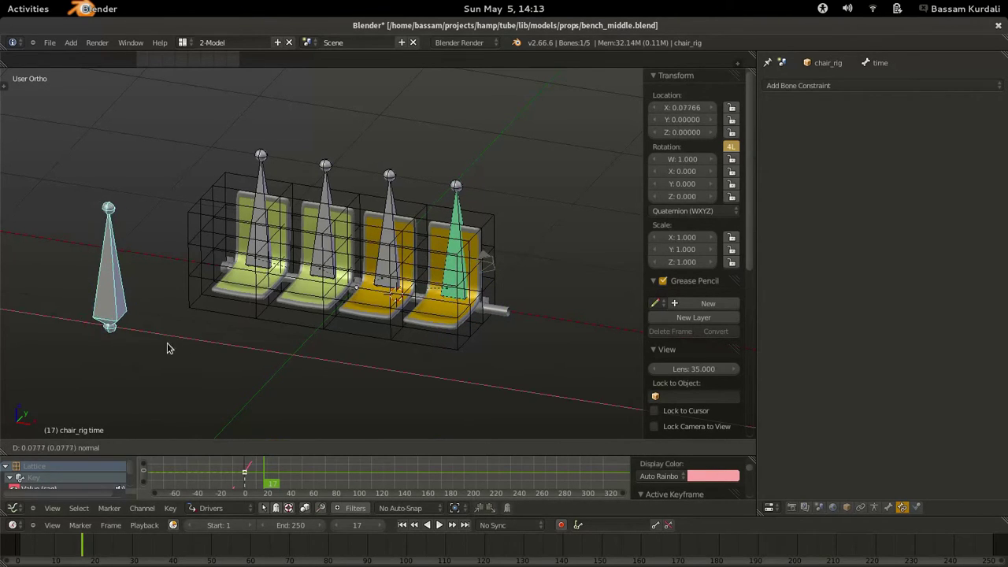
key(ctrl+space)
- Set the source X maximum of the chair_angle_1 bone's Transformation constraint to 1
right_click(455, 185)
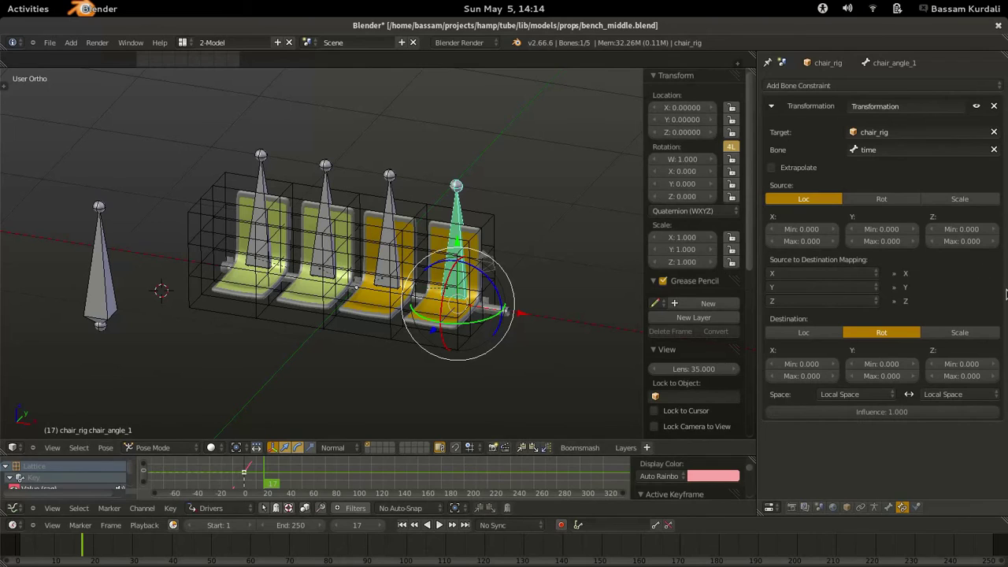
click(789, 241)
key(Return)
- Switch the chair_angle_1 bone's rotation mode to XYZ Euler and test its tilt, cancelling the rotation
click(820, 376)
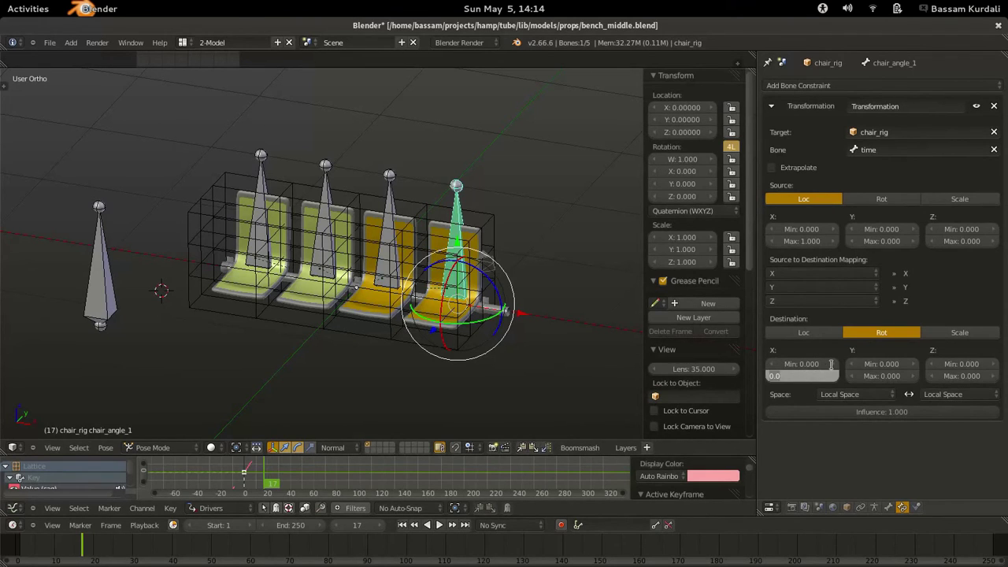
click(478, 295)
click(677, 211)
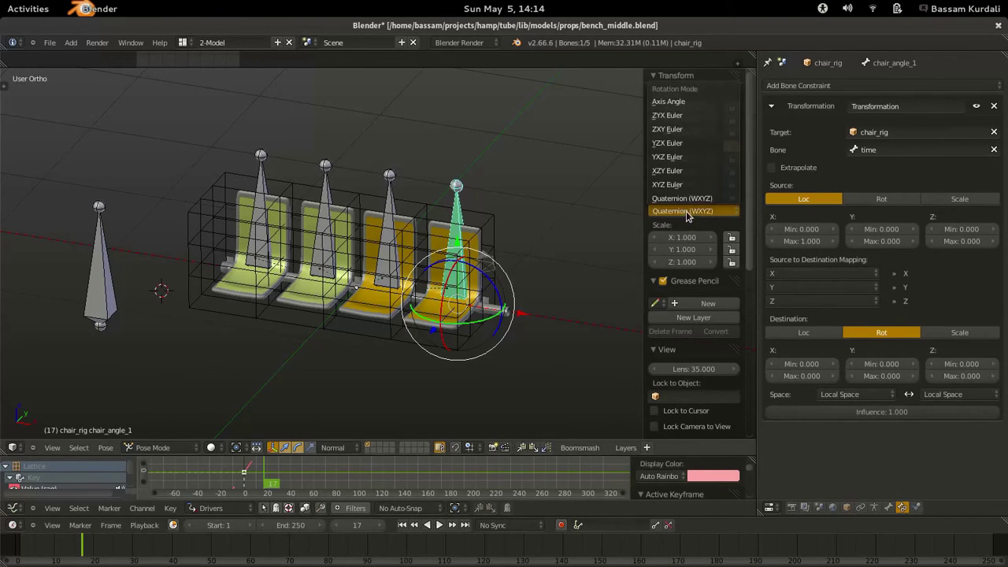
click(669, 187)
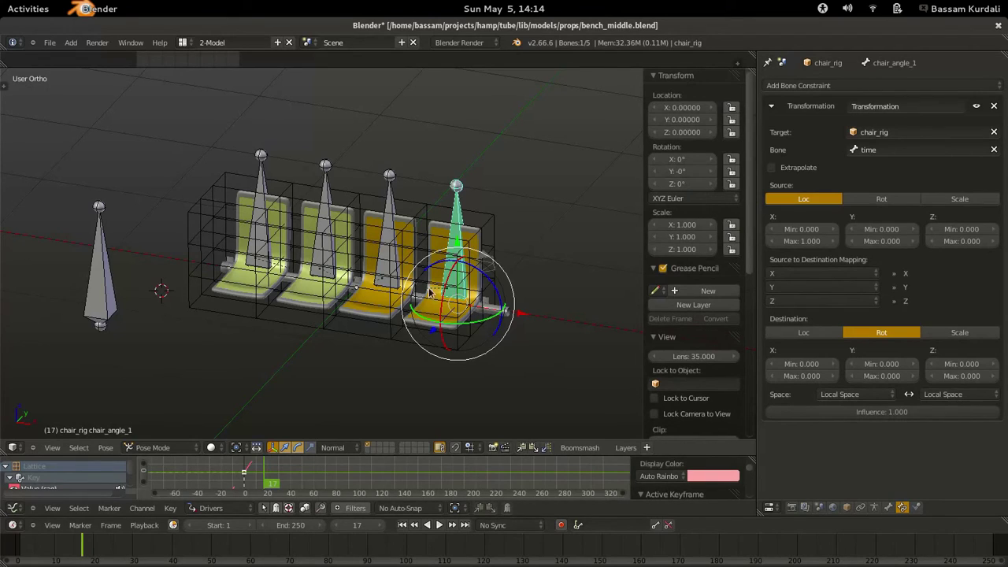
drag(447, 282, 421, 311)
key(Escape)
- Set the destination X rotation maximum of the chair_angle_1 constraint to 15
click(823, 376)
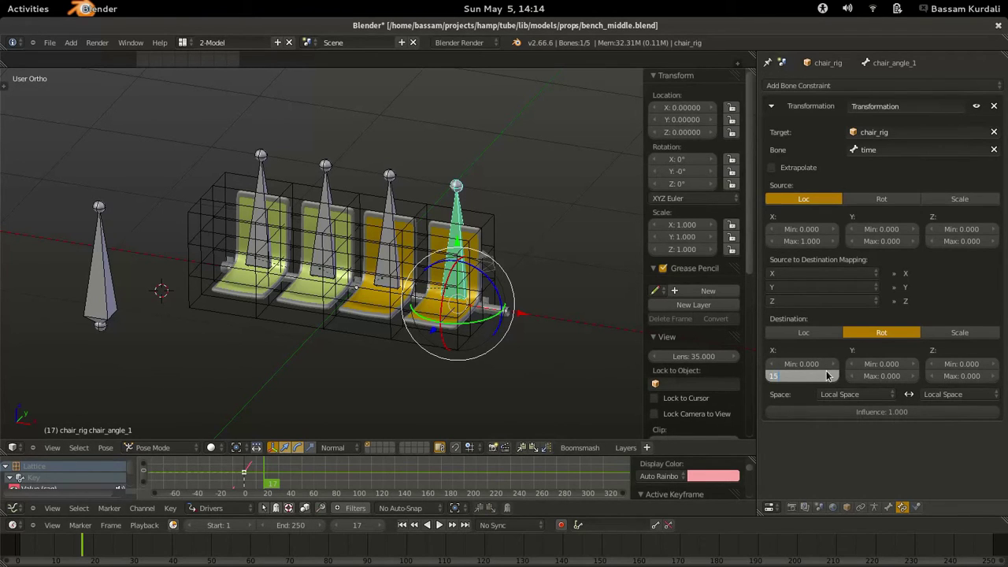
text(15)
key(Return)
- Slide the time bone along X to test the chair_angle_1 tilt, and cancel the move
right_click(101, 325)
key(g)
key(x)
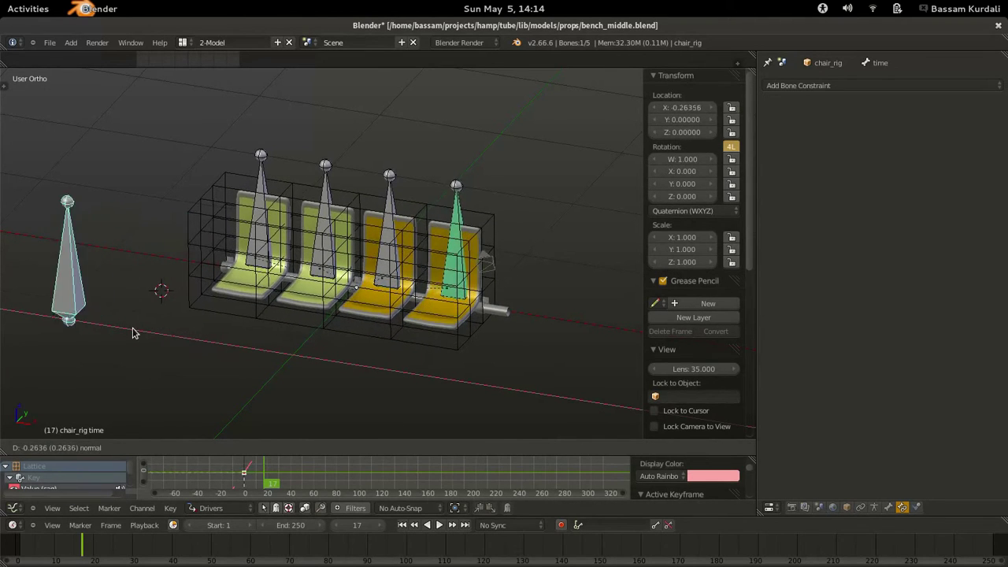
key(Escape)
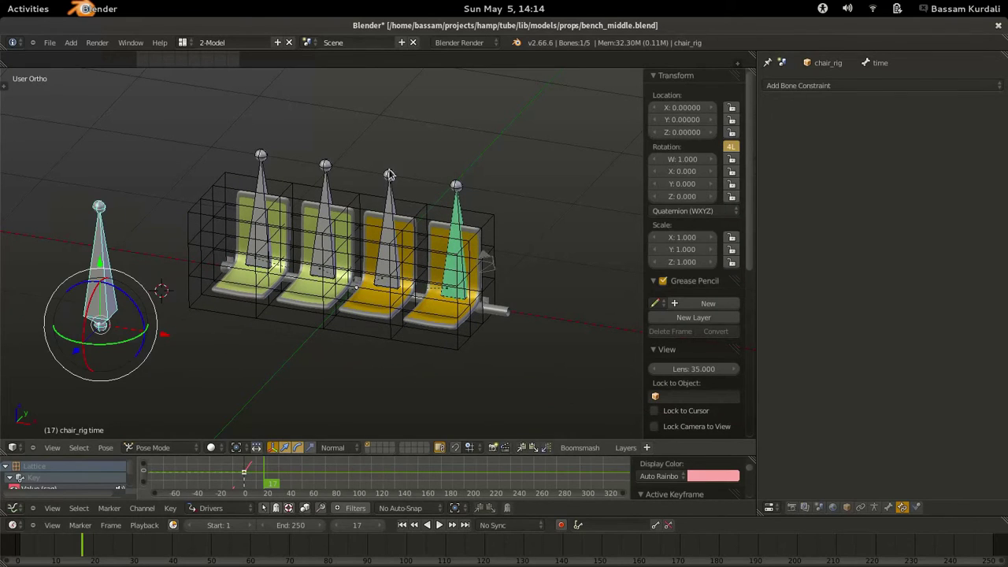
- Copy the Transformation constraint from the chair_angle_1 bone to the other three chair_angle bones using Copy Selected Constraints
right_click(257, 148)
shift+right_click(325, 164)
shift+right_click(384, 173)
shift+right_click(463, 189)
key(ctrl+c)
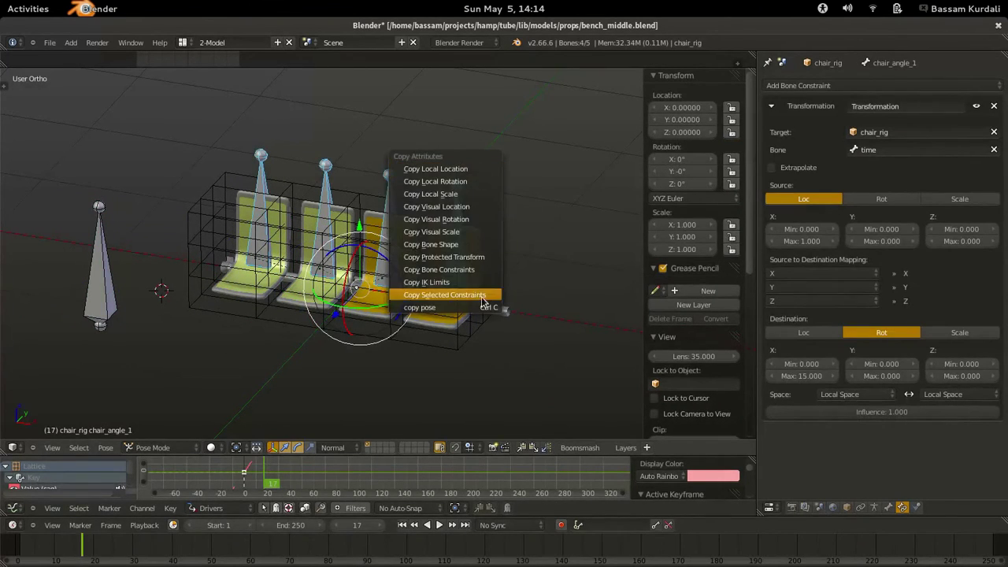
click(482, 297)
click(476, 326)
- On the chair_angle_2 constraint, set the destination X rotation maximum to 10 and the source X minimum to 0.3
right_click(386, 169)
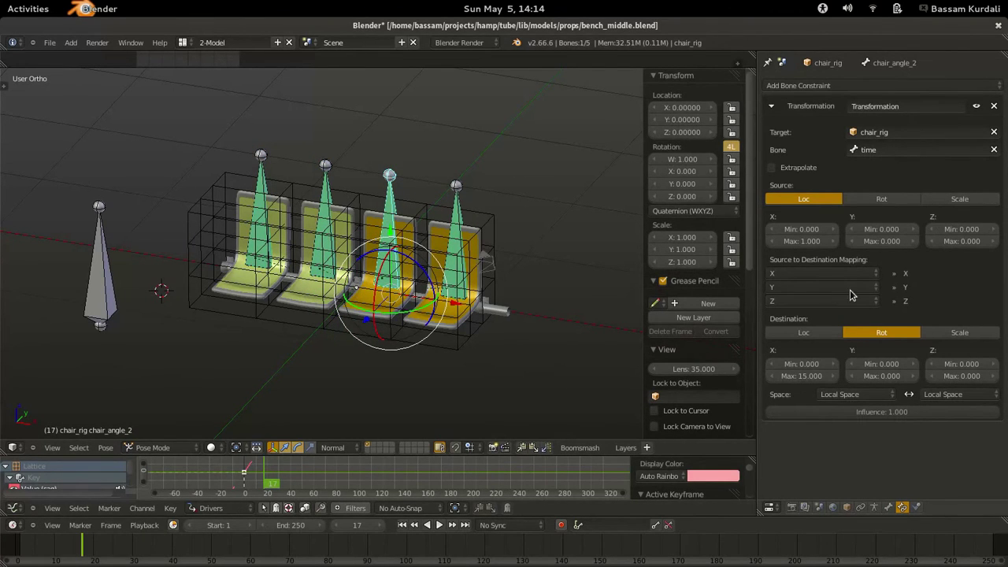
click(820, 375)
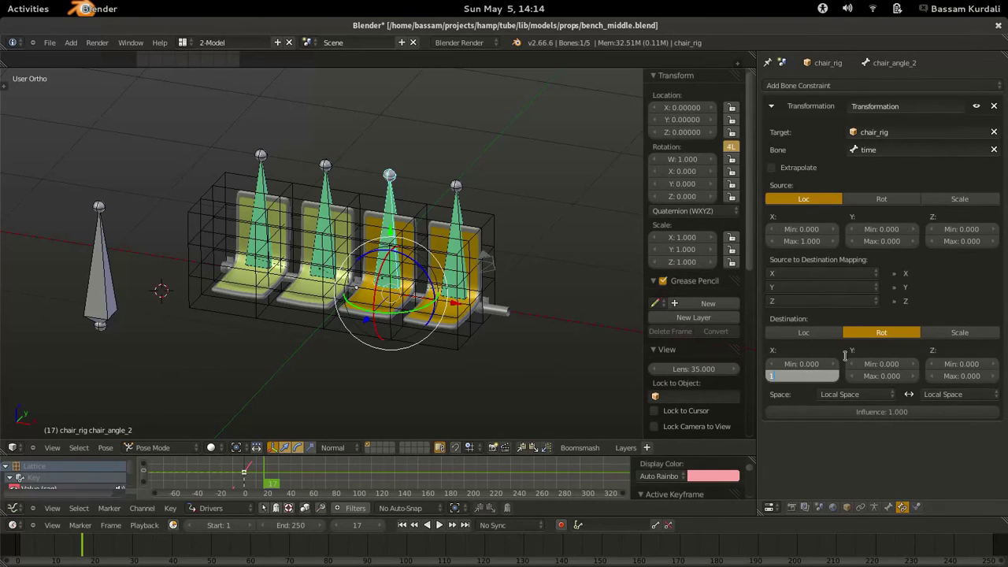
text(10)
key(Return)
click(806, 229)
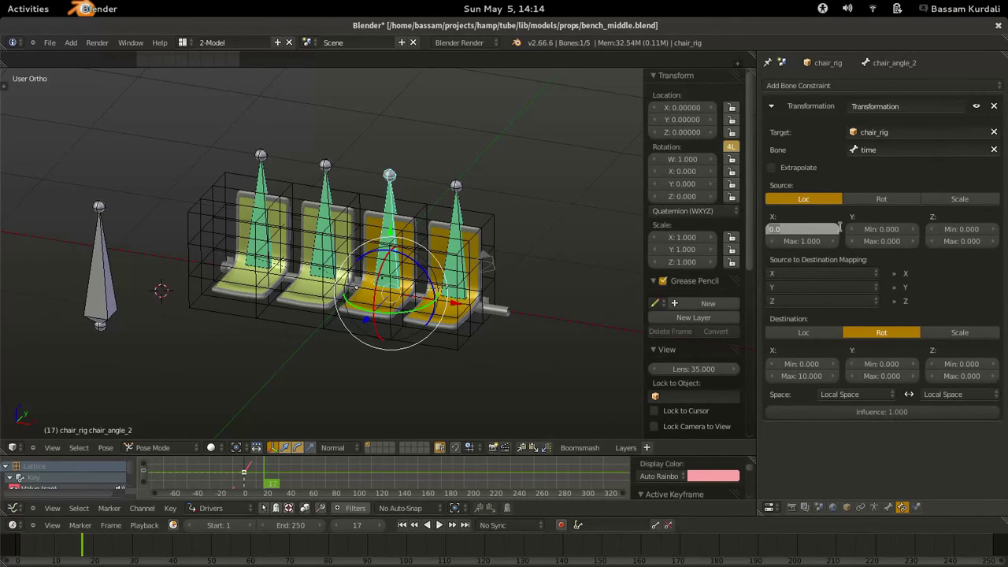
text(-3)
key(Return)
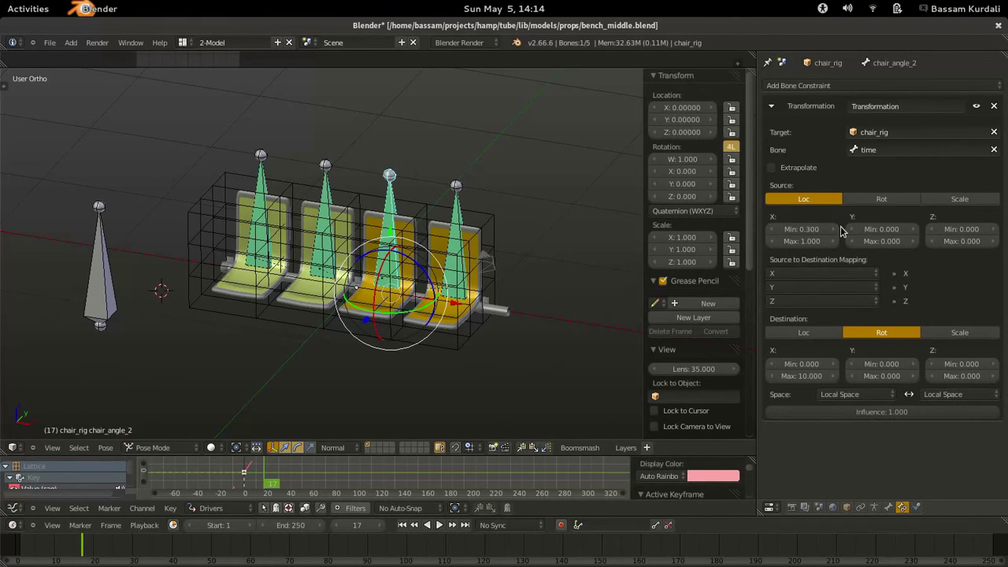
- Move the time bone to test the tilt of all four chairs, and cancel the move
right_click(117, 311)
key(g)
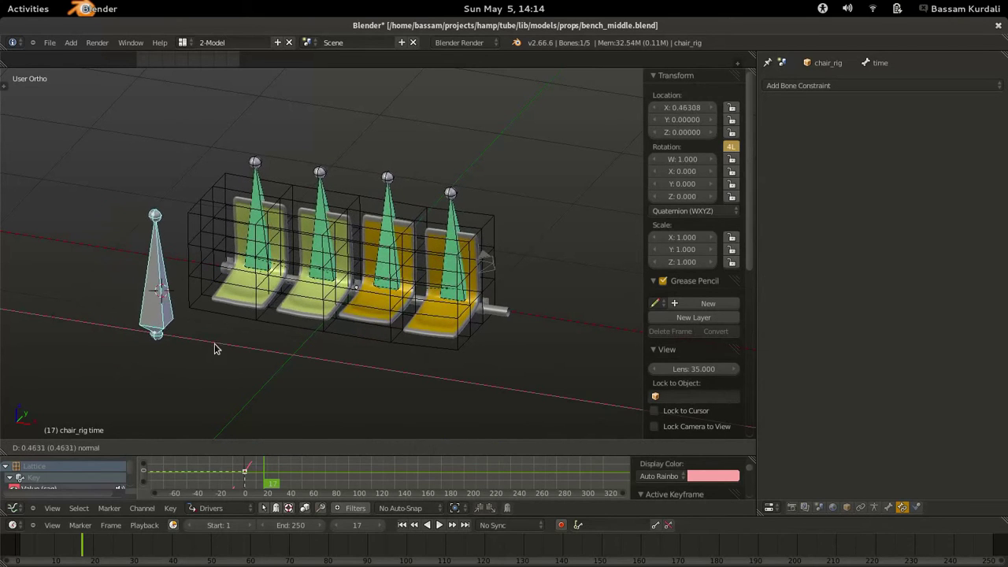
key(Escape)
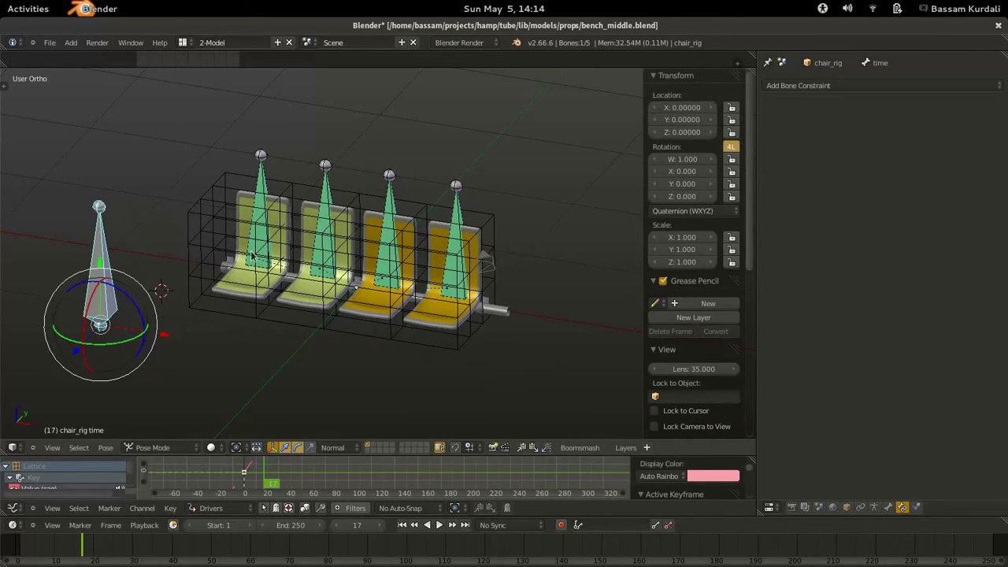
- On the chair_angle_3 constraint, set the destination X rotation maximum to 20 and the source X range to 0.2–0.8
right_click(326, 172)
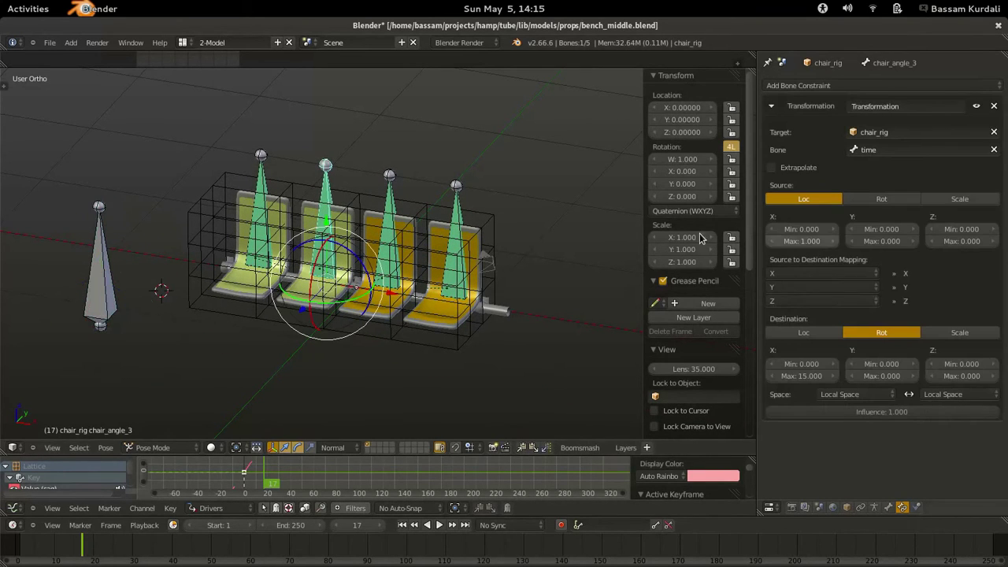
click(808, 376)
key(Return)
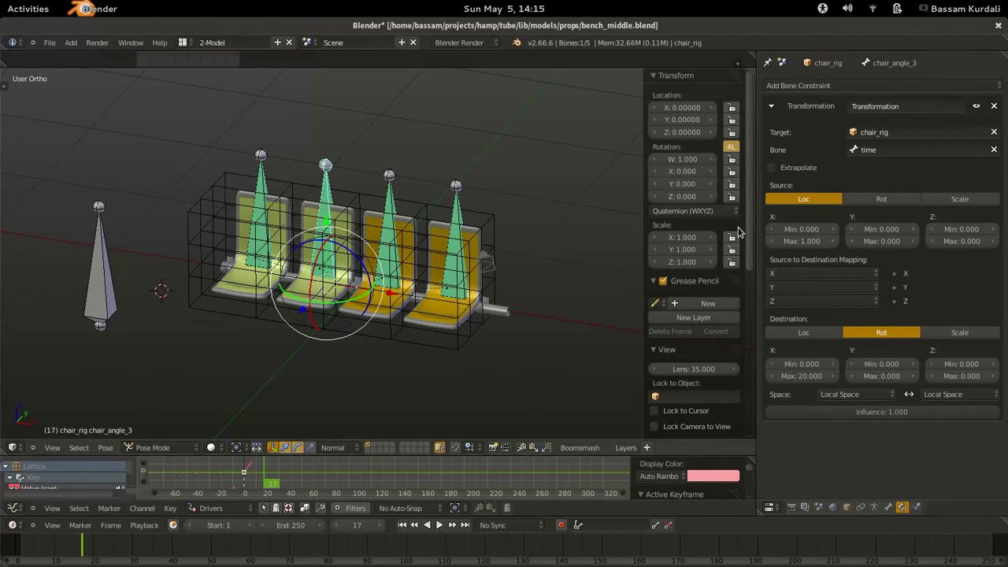
click(799, 229)
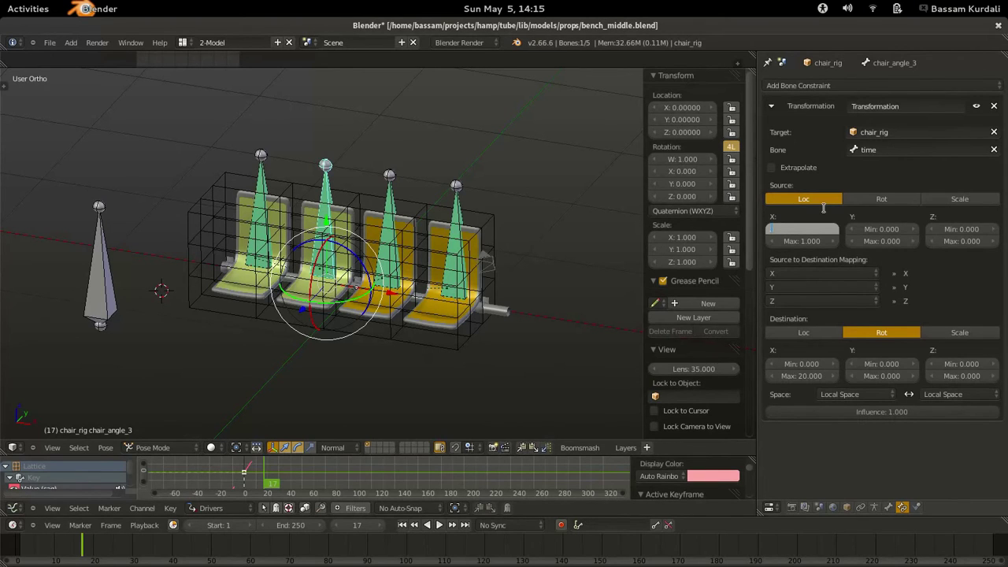
text(.2)
key(Return)
click(803, 241)
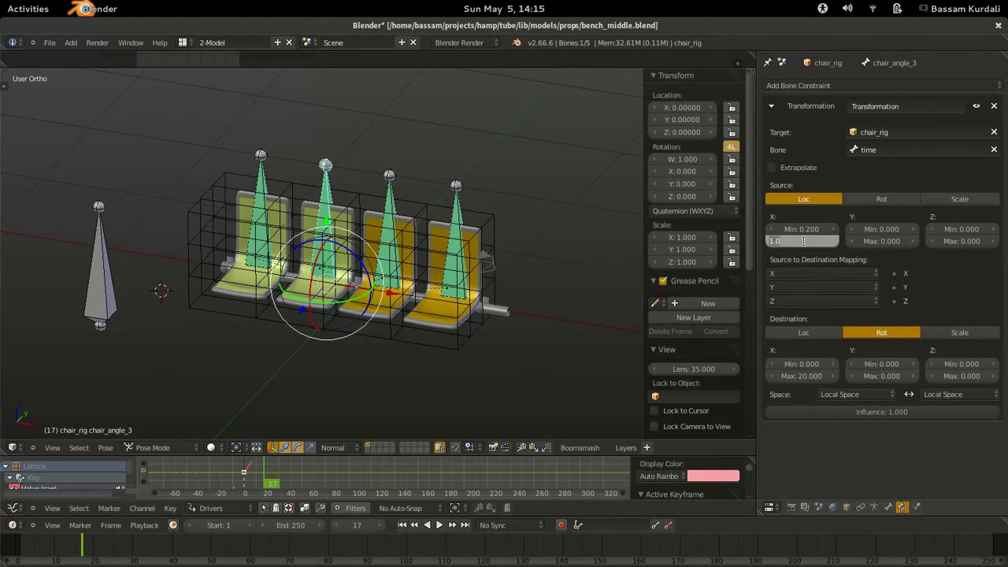
text(8)
key(Return)
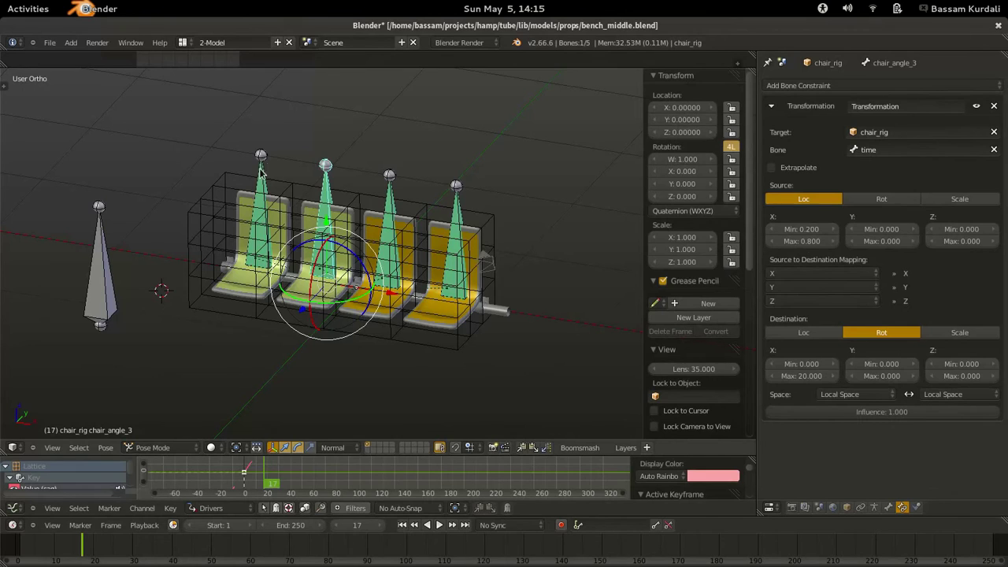
- Set the destination X rotation maximum of the chair_angle_4 constraint to 2
right_click(266, 164)
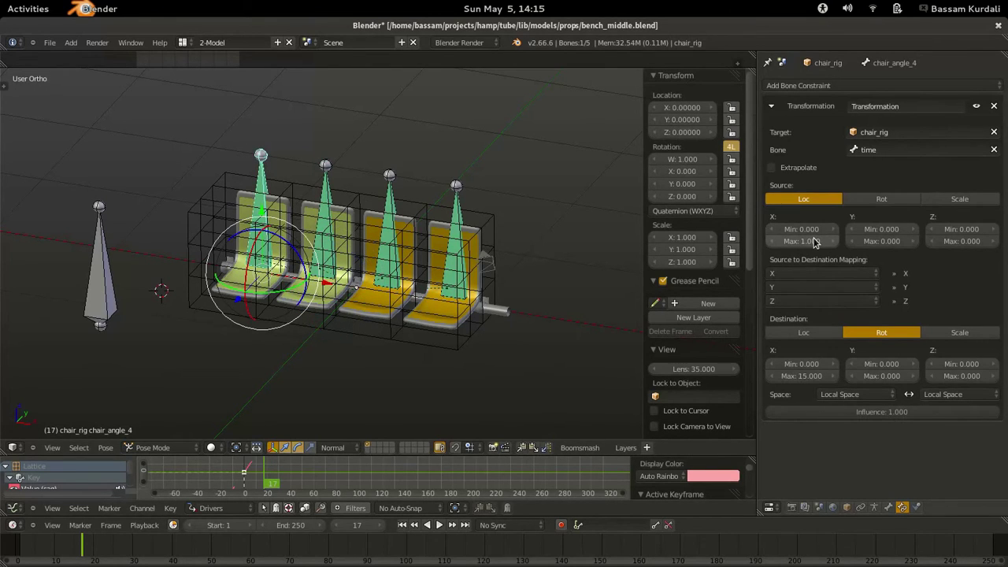
click(811, 376)
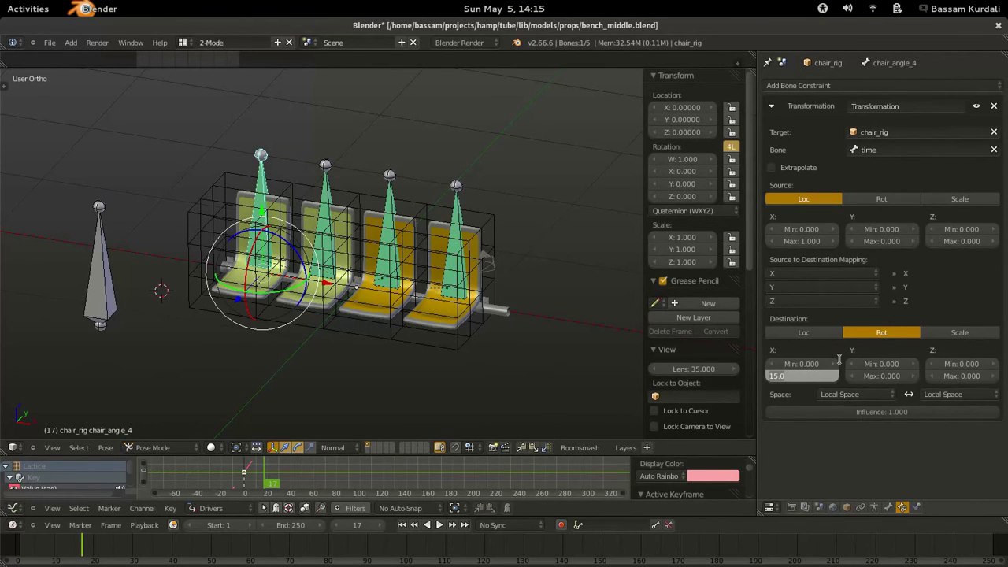
key(Escape)
- Slide the time bone along its local X axis to check the staggered chair tilts, cancelling each move
right_click(102, 268)
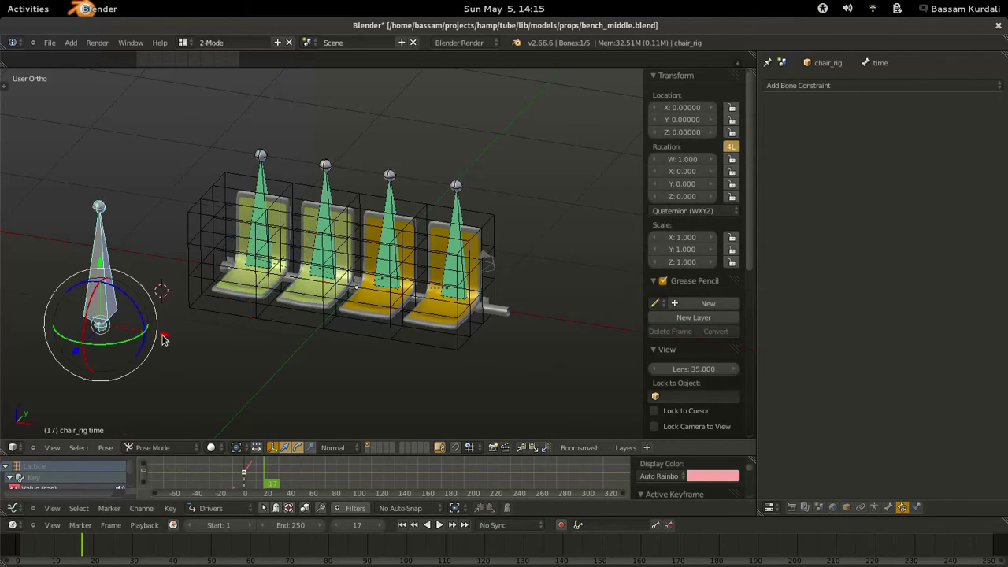
key(g)
key(x)
key(x)
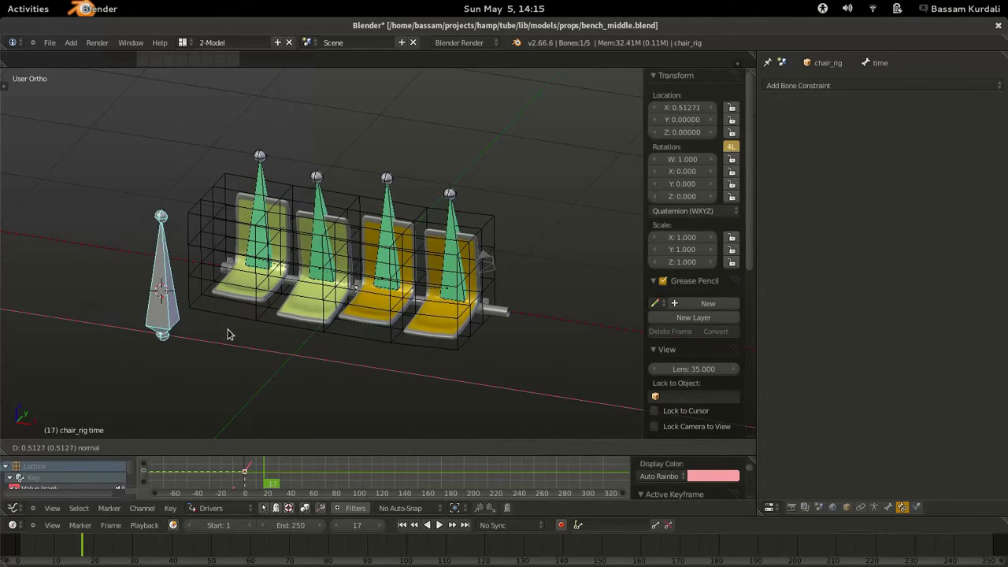
key(Escape)
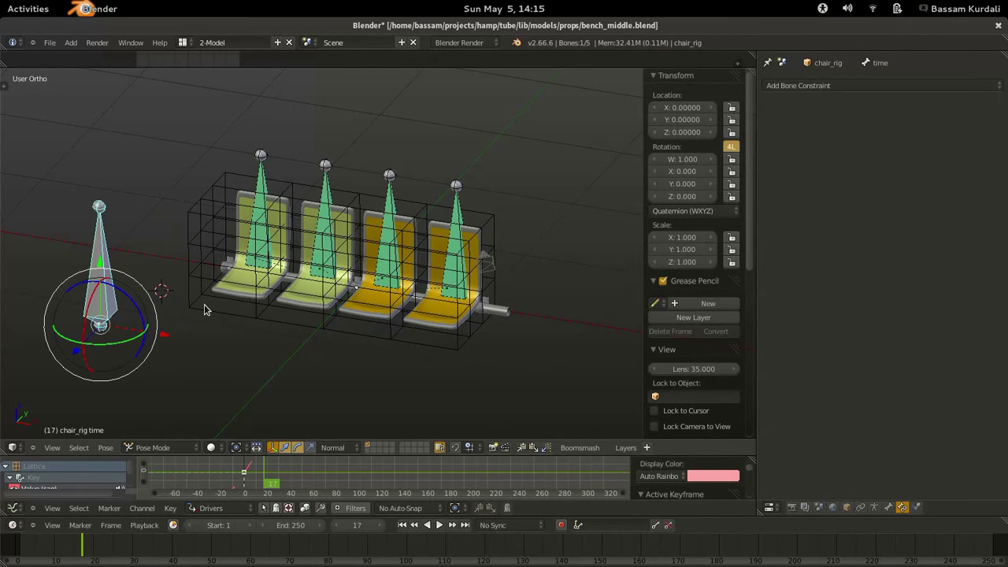
drag(167, 339, 200, 352)
key(Escape)
- Select the orange chair.002 object in Object Mode and briefly enter and leave its Edit Mode
ctrl+middle_drag(183, 292, 248, 287)
right_click(359, 312)
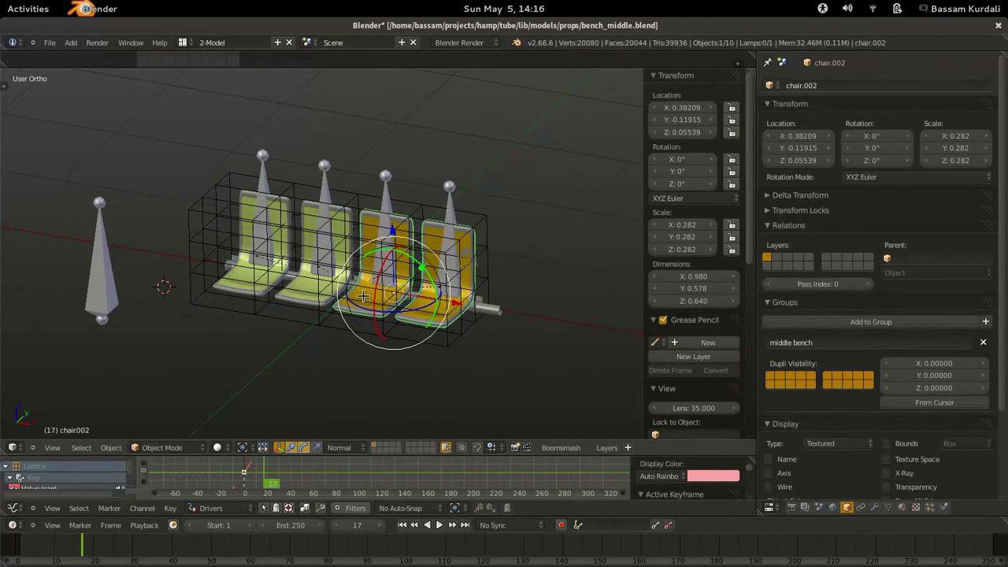
key(Tab)
key(Tab)
- Test-rotate the chair_angle_1 bone about X, then check the armature in Edit Mode and return to Pose Mode
right_click(450, 191)
key(r)
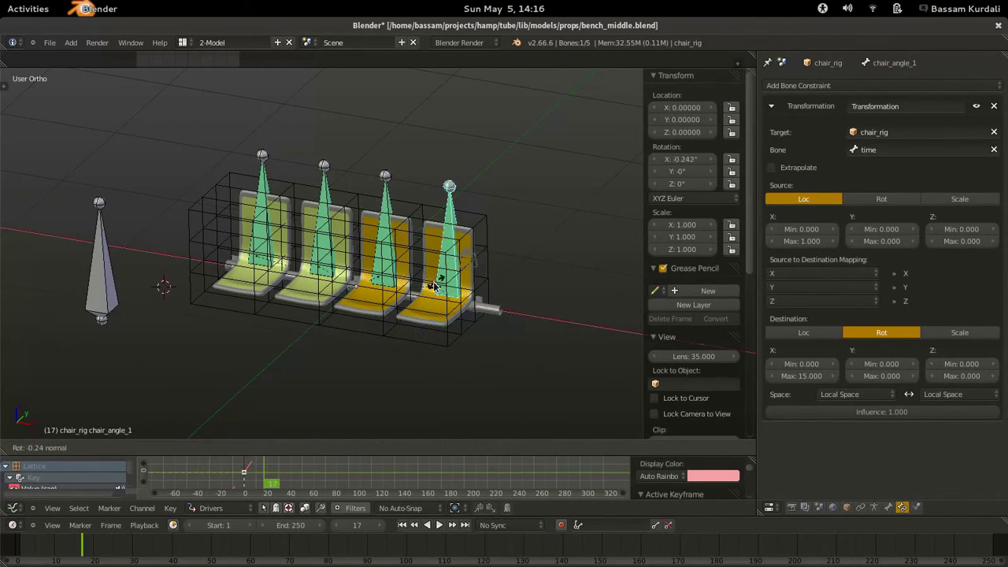
click(455, 205)
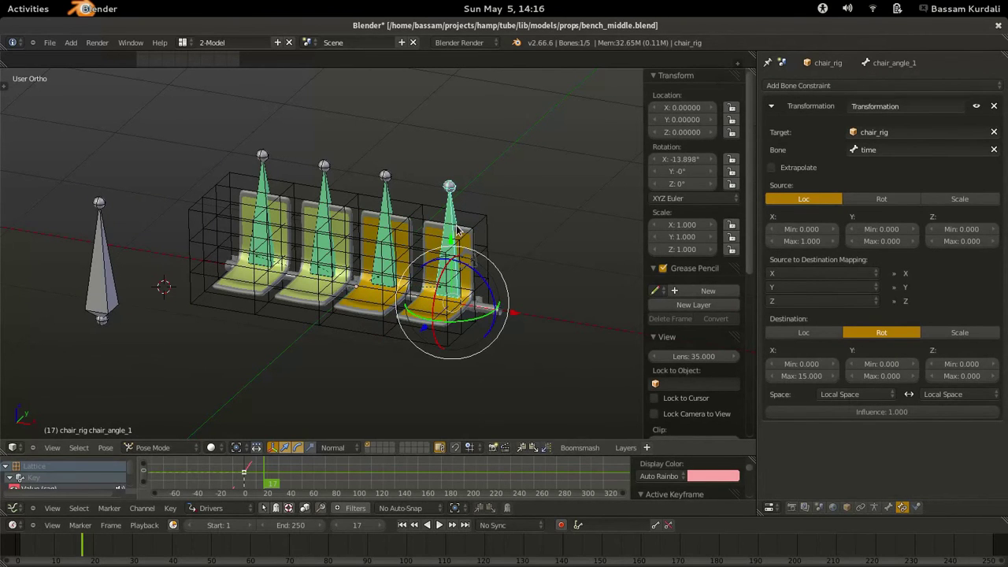
key(Tab)
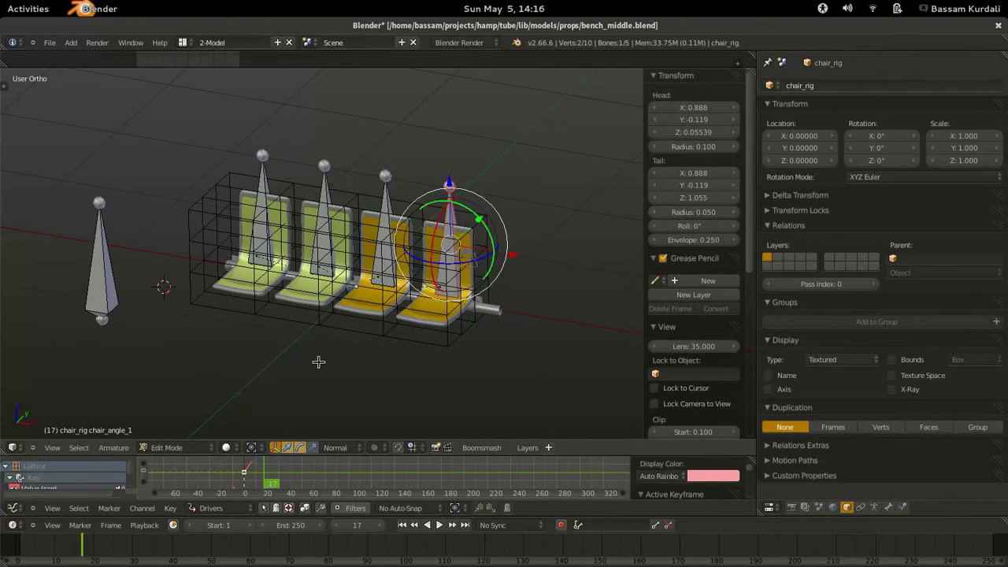
key(Tab)
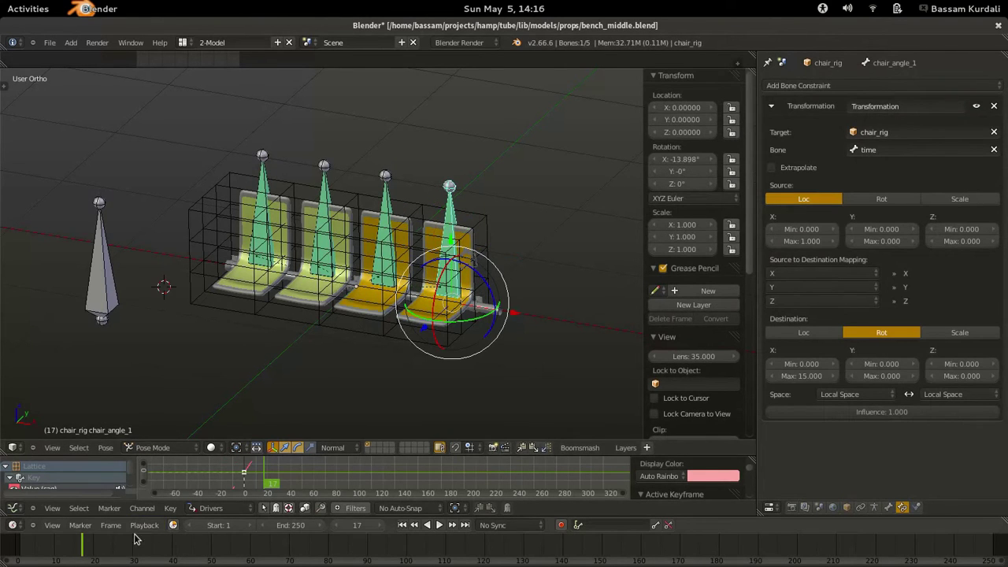
- Scrub the timeline to frame 15 and test moving the time bone along X, cancelling the move
drag(113, 542, 73, 540)
right_click(105, 311)
key(g)
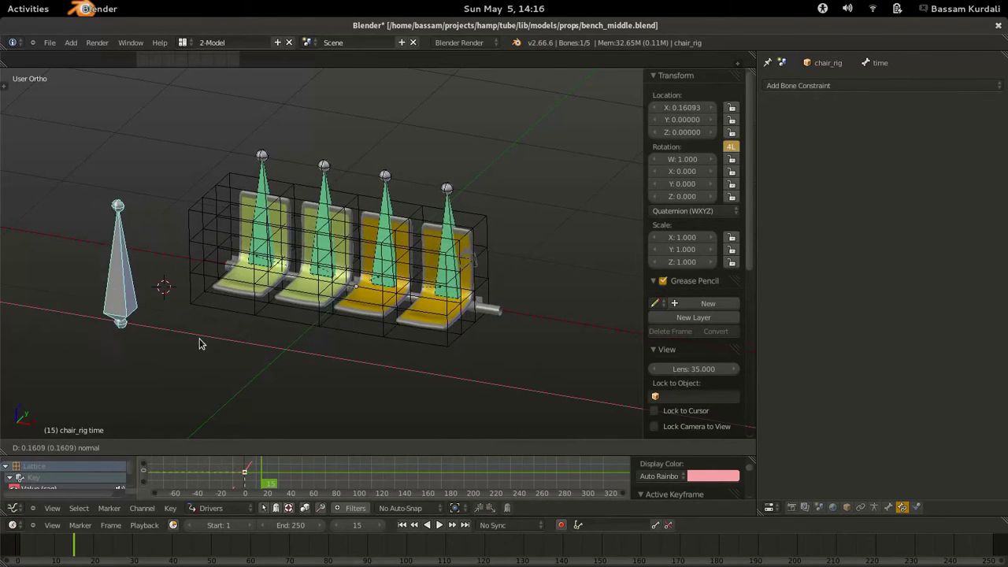
key(Escape)
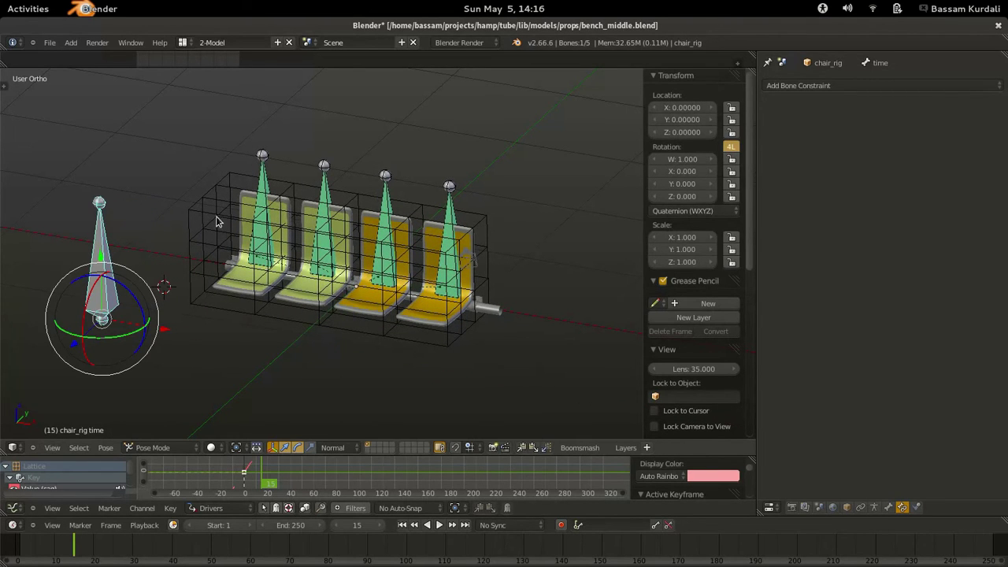
- Edit the chair_rig armature in wireframe and snap the 3D cursor to the head of the chair_angle_4 bone
middle_drag(234, 254, 413, 200)
right_click(418, 171)
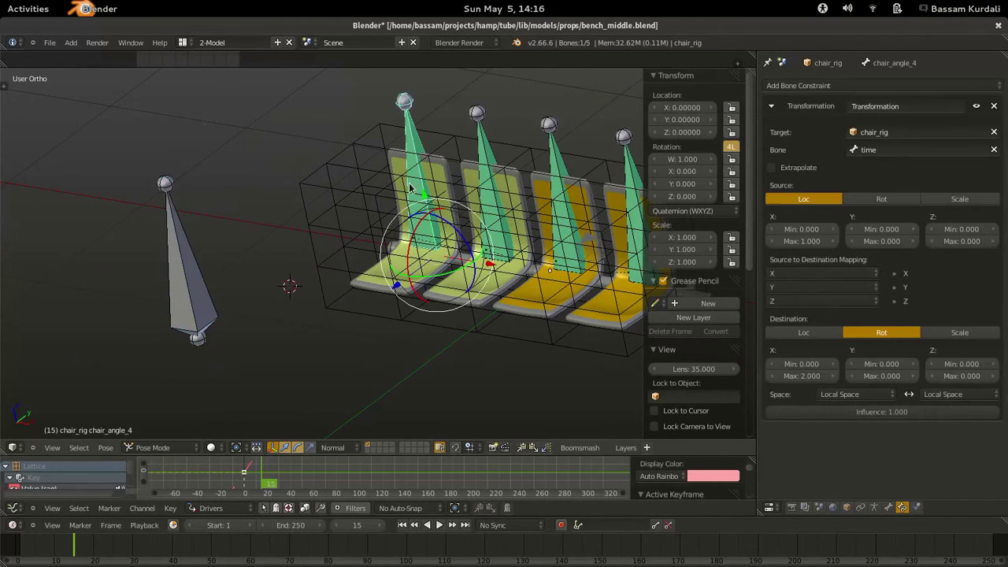
key(Tab)
key(z)
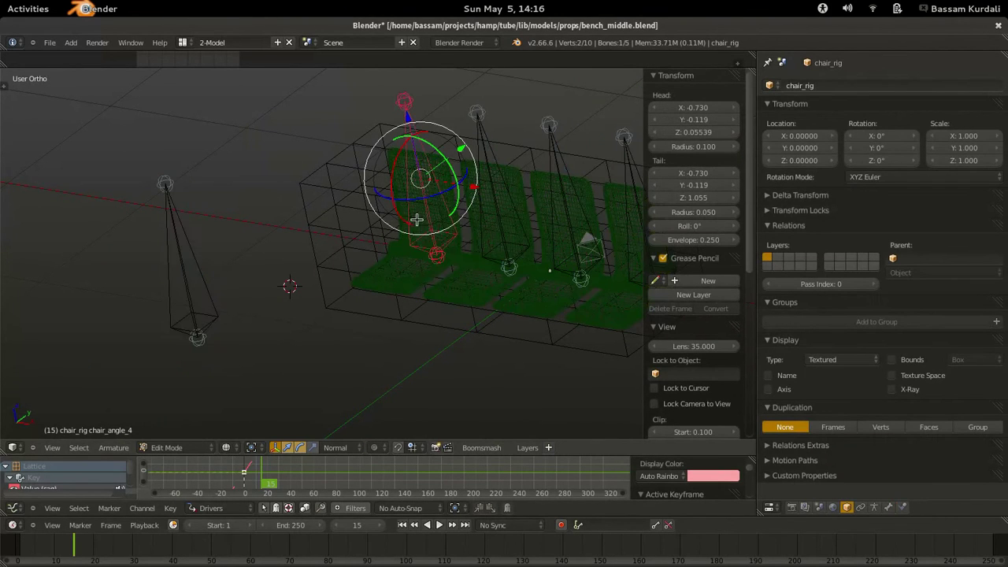
right_click(430, 257)
key(shift+s)
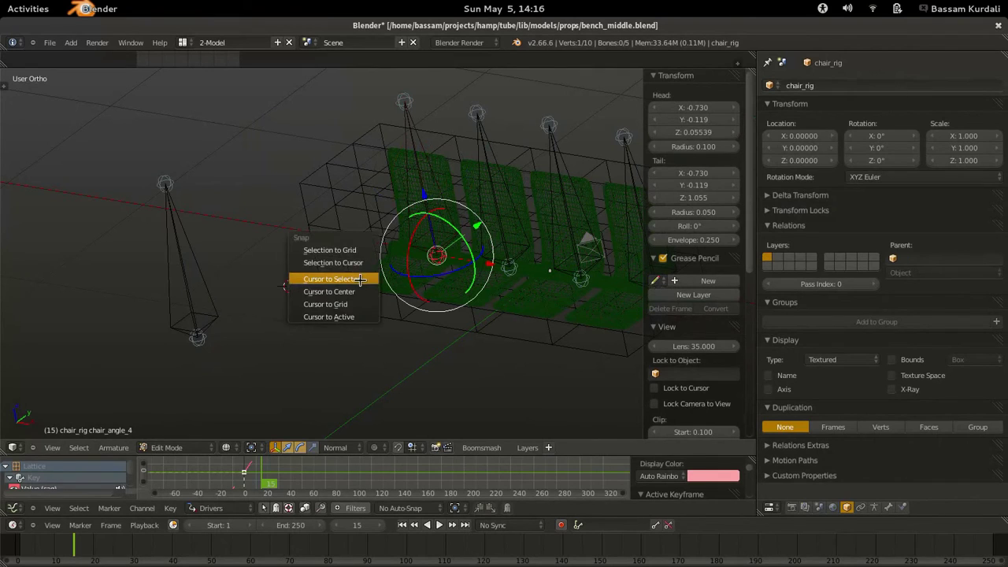
click(360, 279)
- Duplicate chair_angle_4 in place and rotate the copy around the 3D cursor until its tail is at about Y -0.755, Z 0.828
right_click(409, 151)
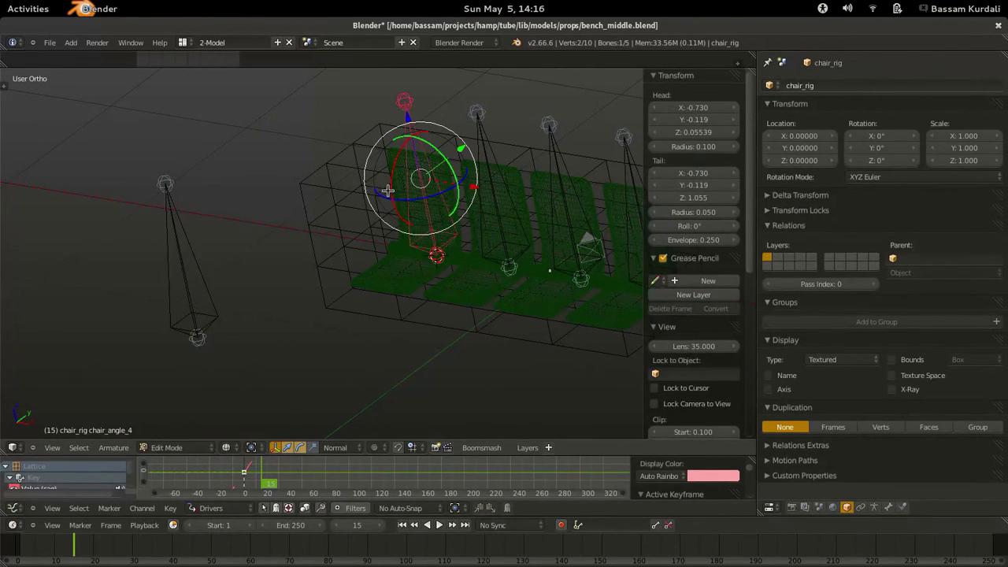
key(period)
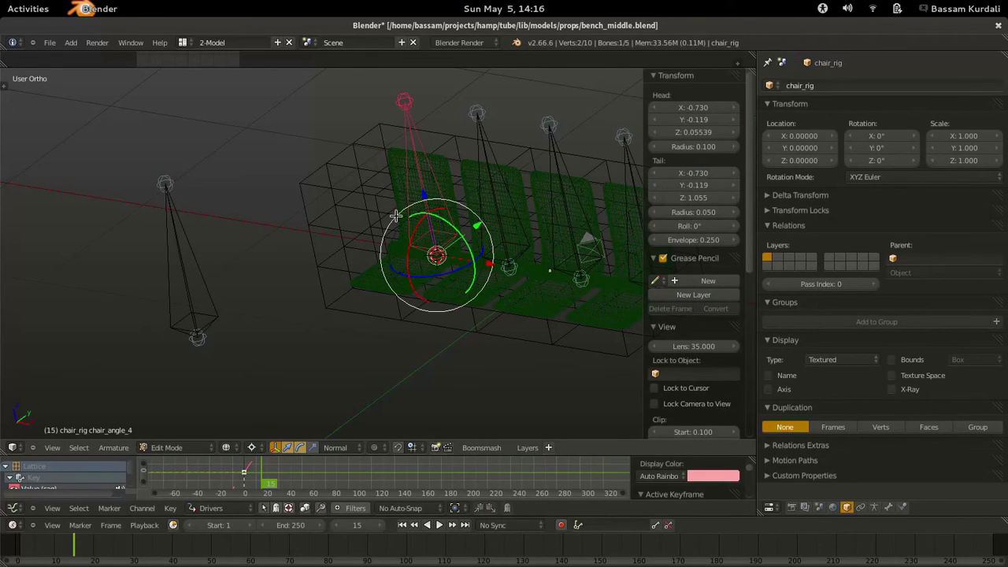
key(shift+d)
right_click(423, 228)
key(r)
click(400, 250)
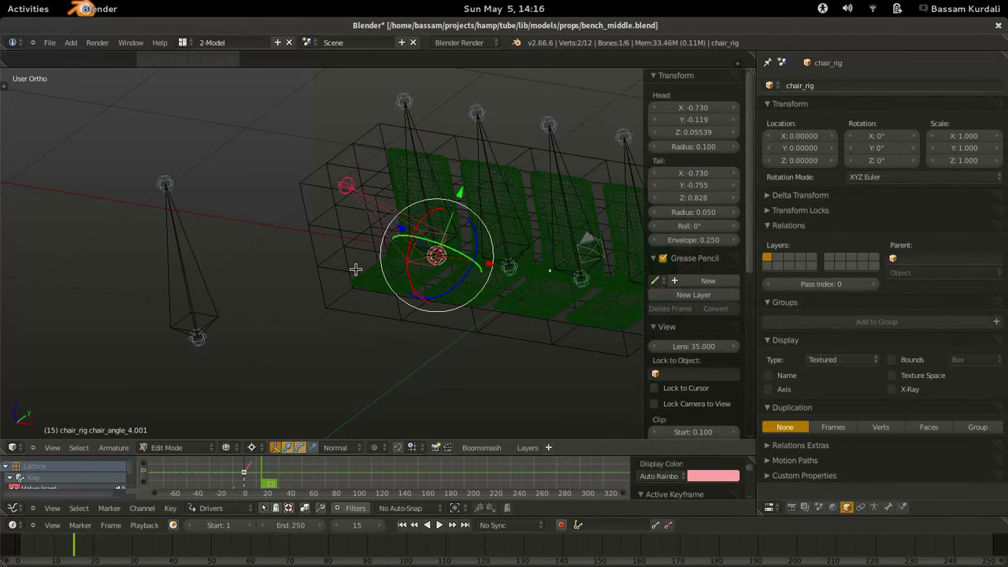
- Rename the duplicated bone as chair_angle_bent_4 and return the armature to Pose Mode
click(888, 507)
click(886, 83)
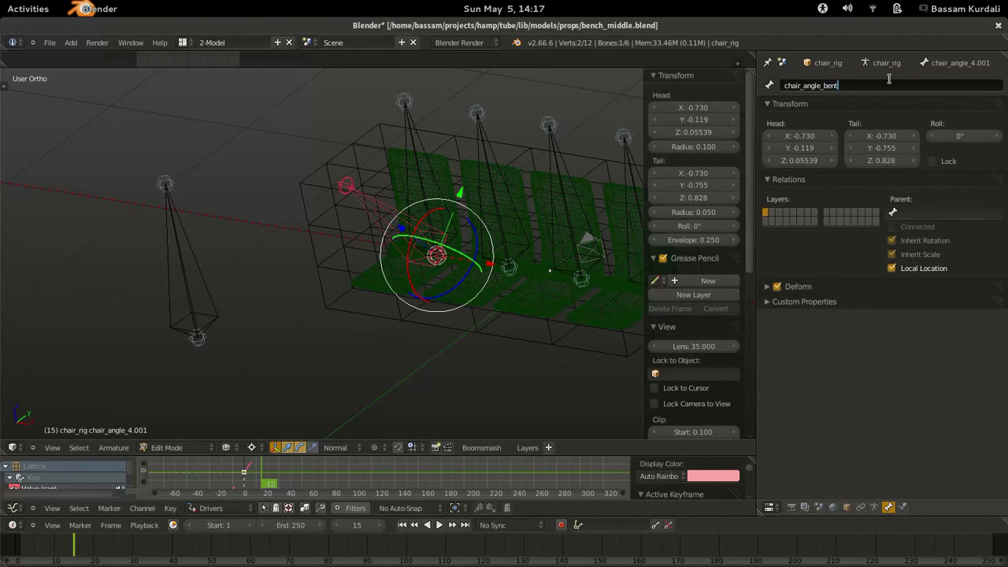
key(Return)
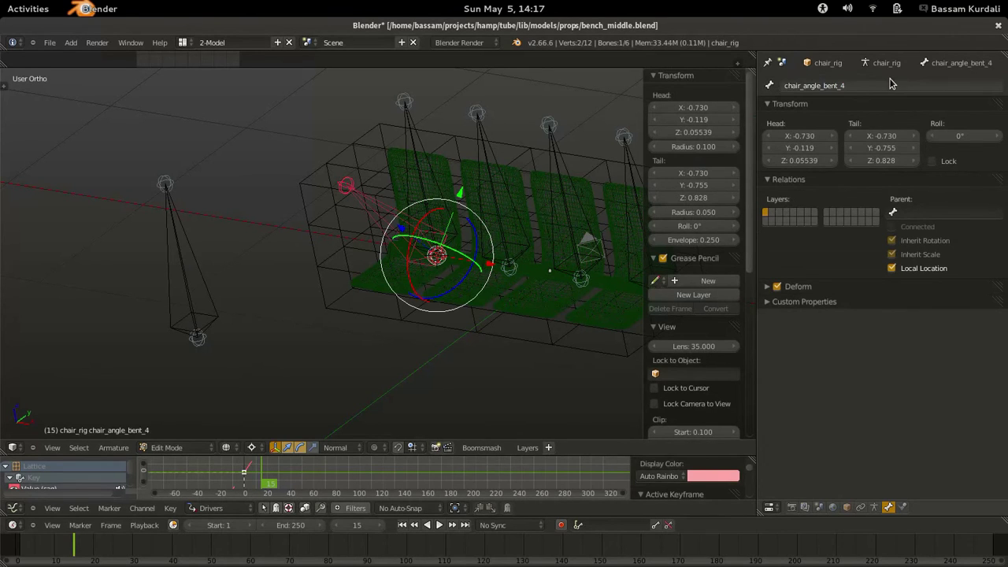
key(ctrl+Tab)
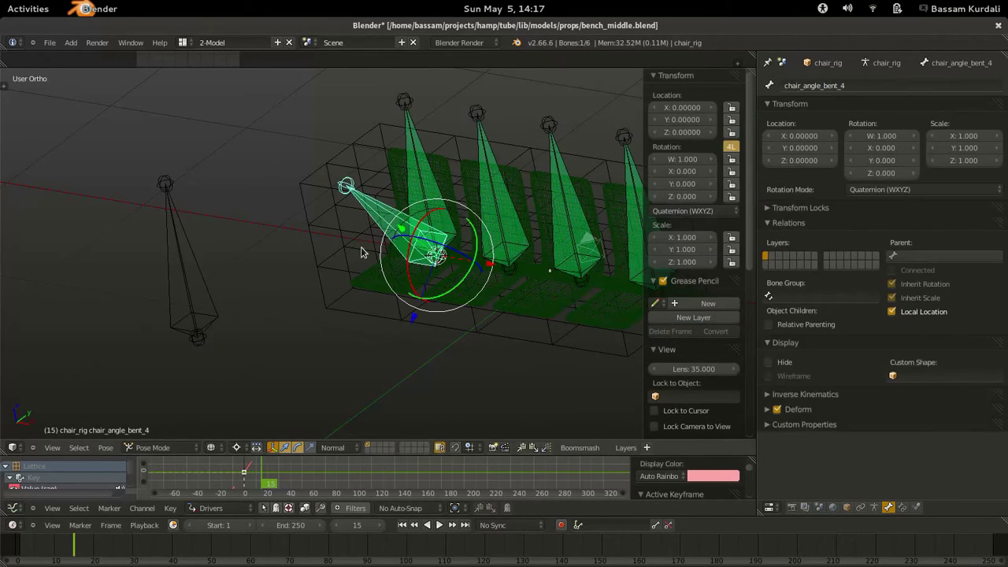
- Select the chair_angle_4 bone, collapse its Transformation constraint and add a Copy Rotation constraint
right_click(199, 320)
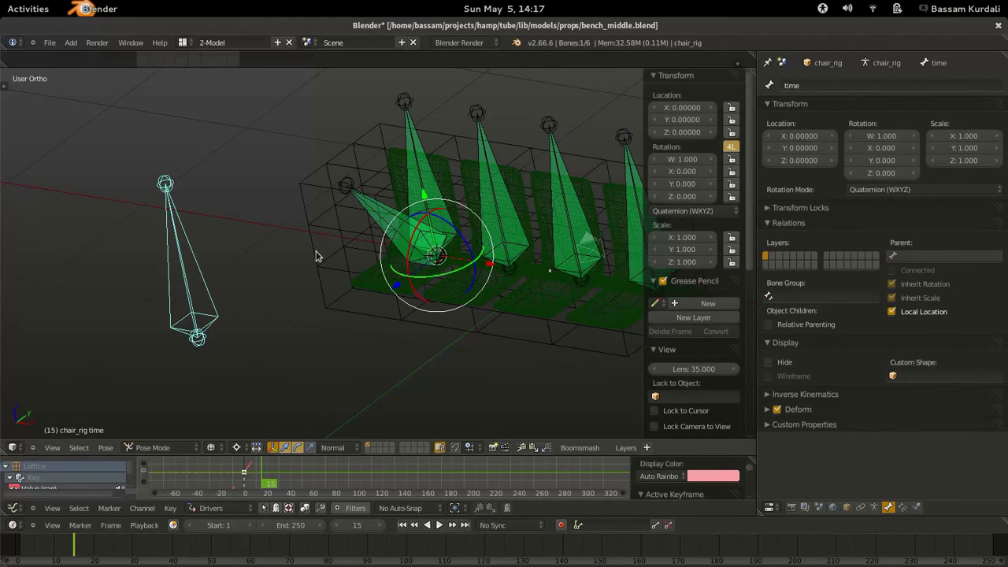
middle_drag(444, 185, 426, 136)
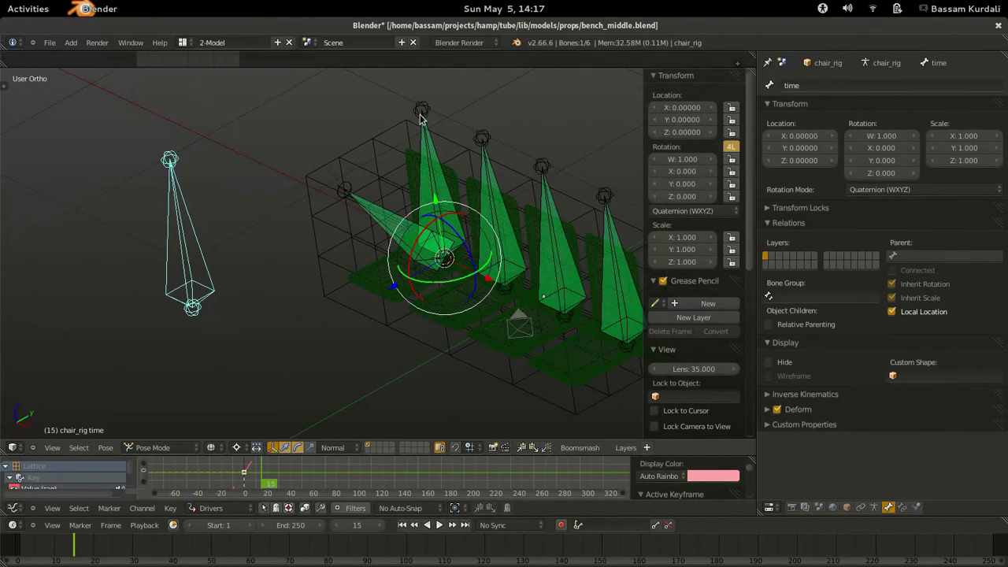
right_click(419, 126)
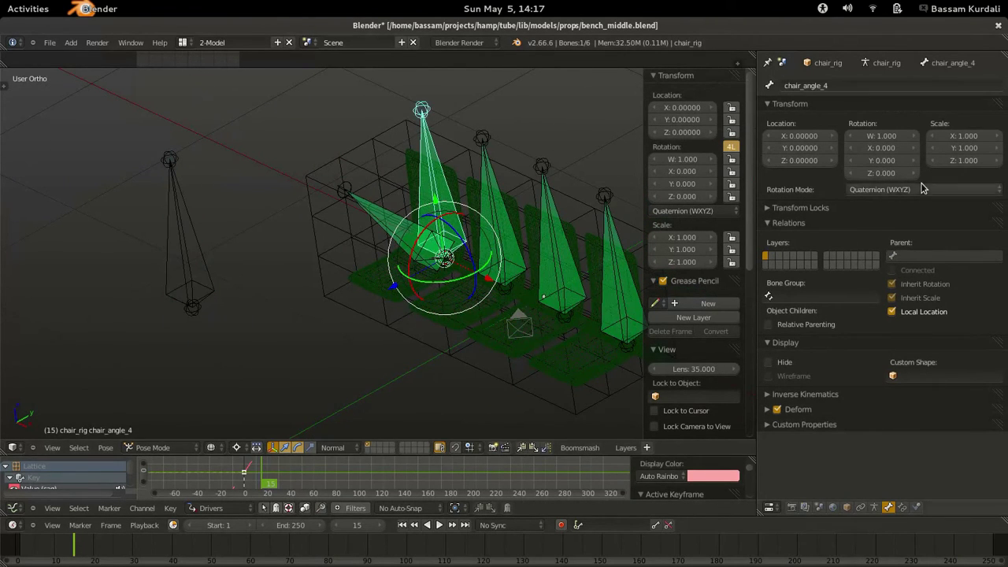
click(903, 506)
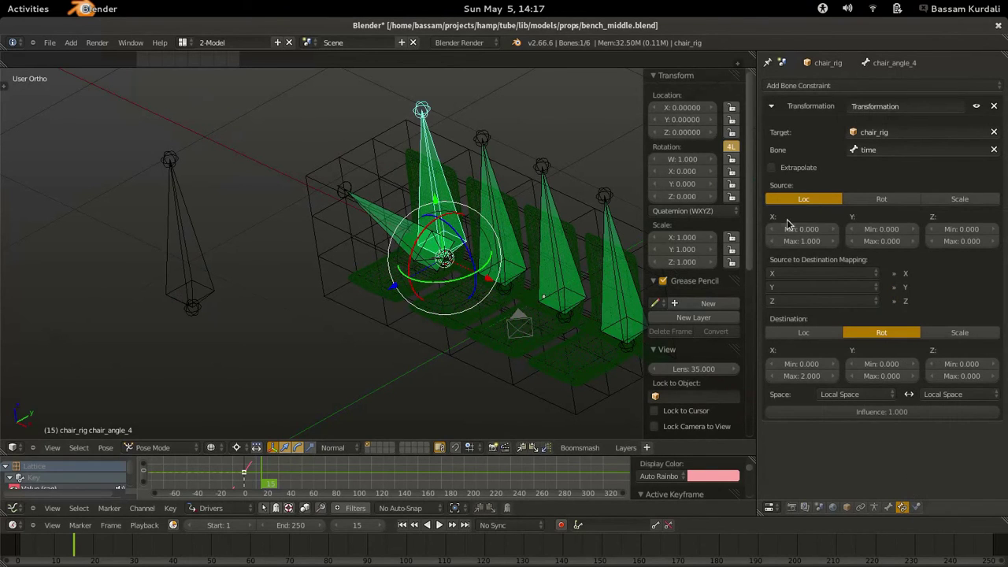
click(773, 108)
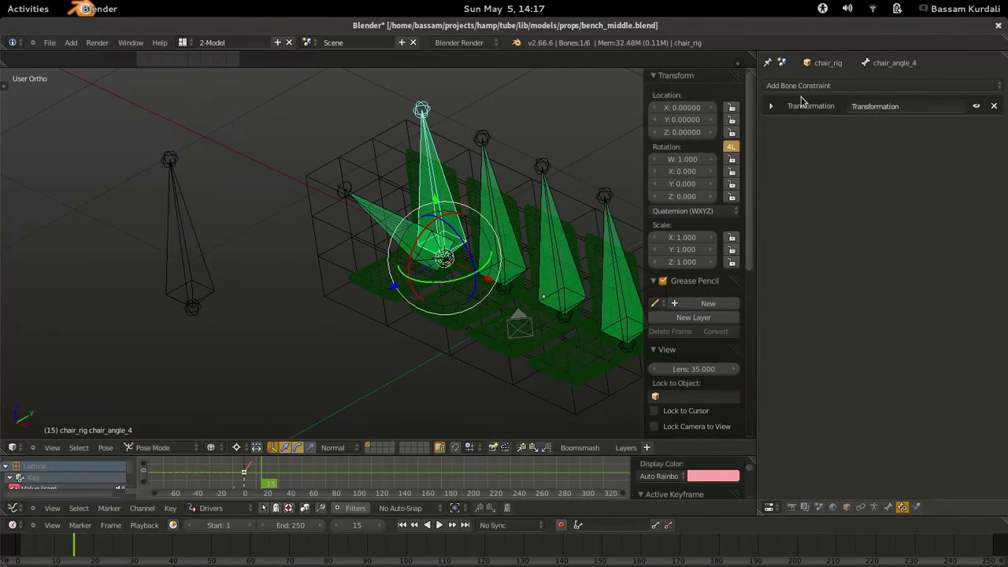
click(812, 85)
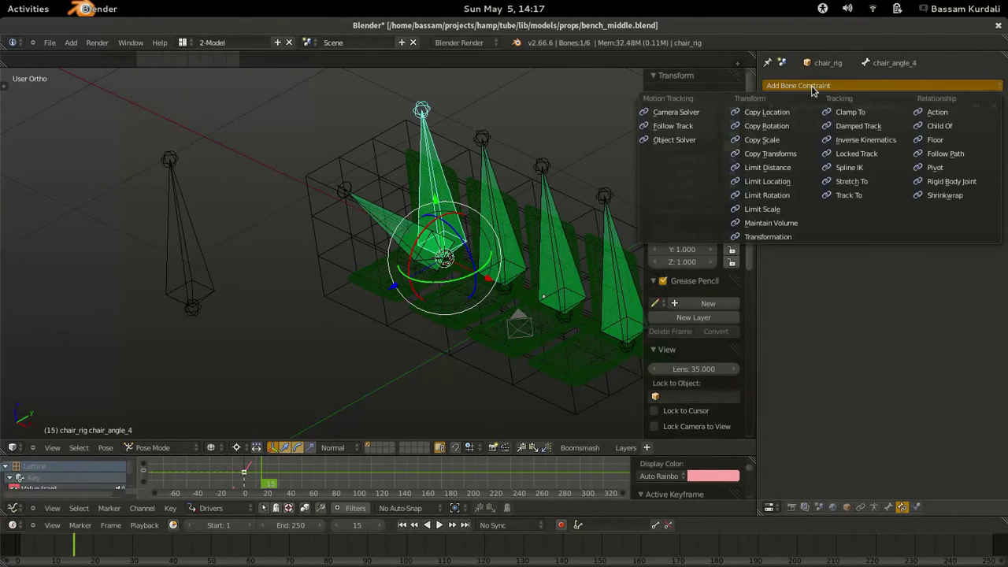
click(792, 126)
- Target the Copy Rotation constraint at the chair_angle_bent_4 bone of chair_rig
click(859, 157)
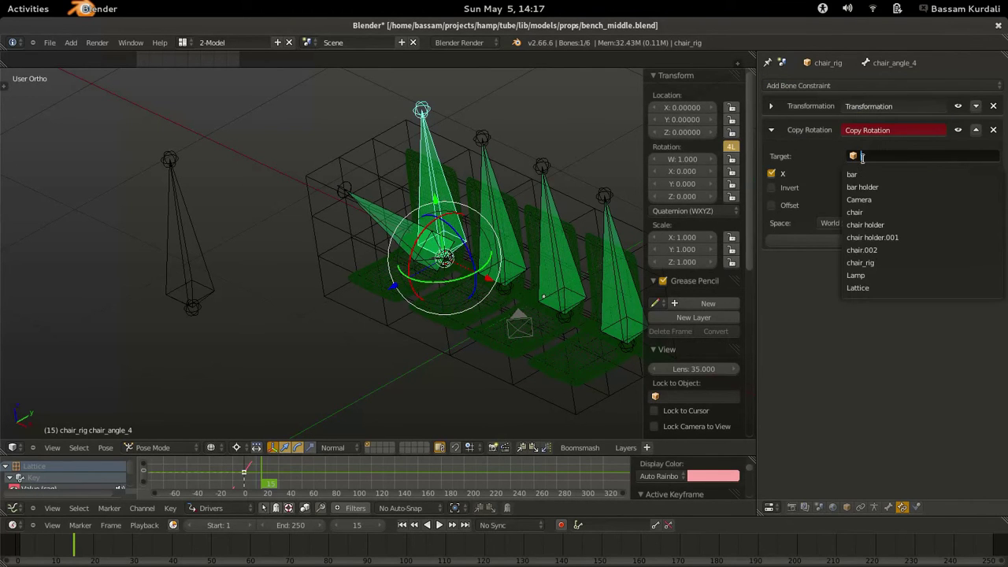
click(865, 262)
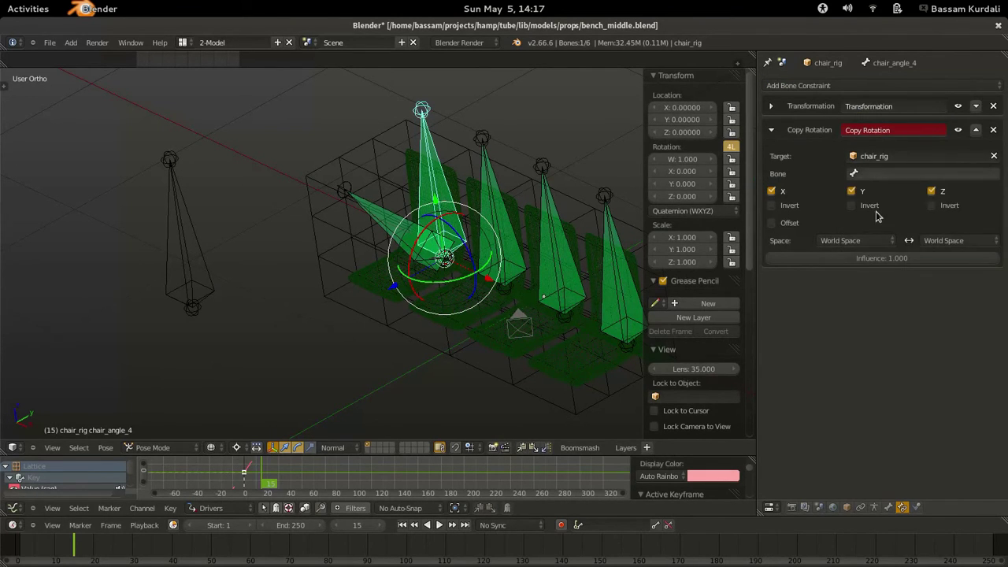
click(856, 174)
click(871, 243)
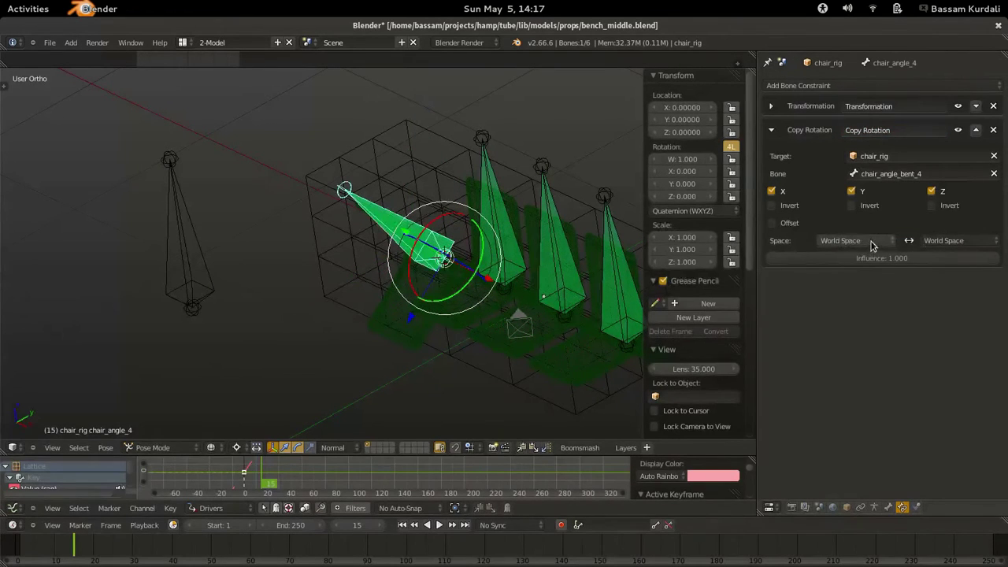
- Add a driver to the Copy Rotation influence, enlarge the driver graph area and select the Influence driver curve
mouse_move(974, 261)
mouse_down()
mouse_move(614, 249)
mouse_move(985, 278)
mouse_move(826, 253)
mouse_move(679, 248)
mouse_move(971, 266)
mouse_move(675, 245)
mouse_move(972, 252)
mouse_up()
key(ctrl+d)
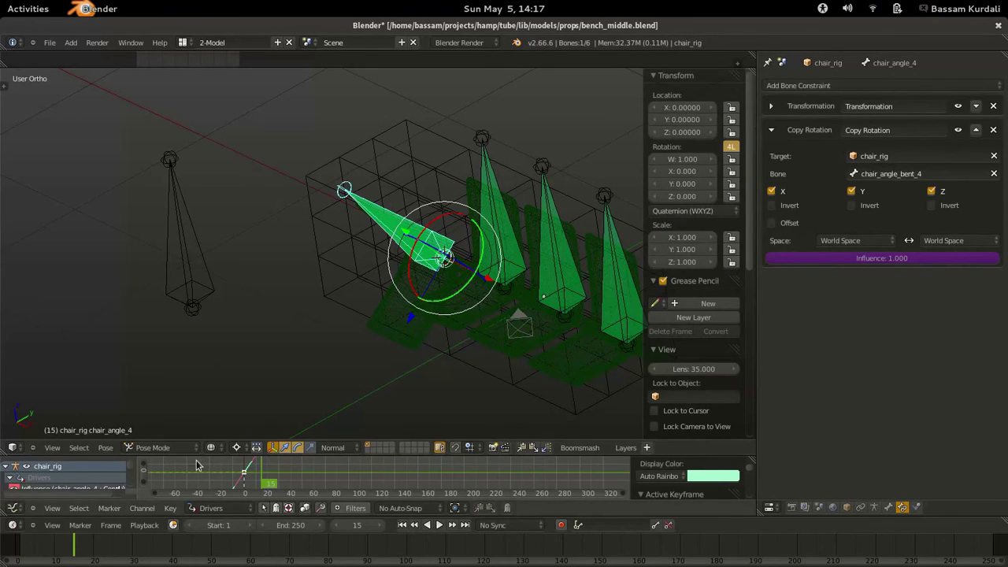
drag(199, 455, 211, 294)
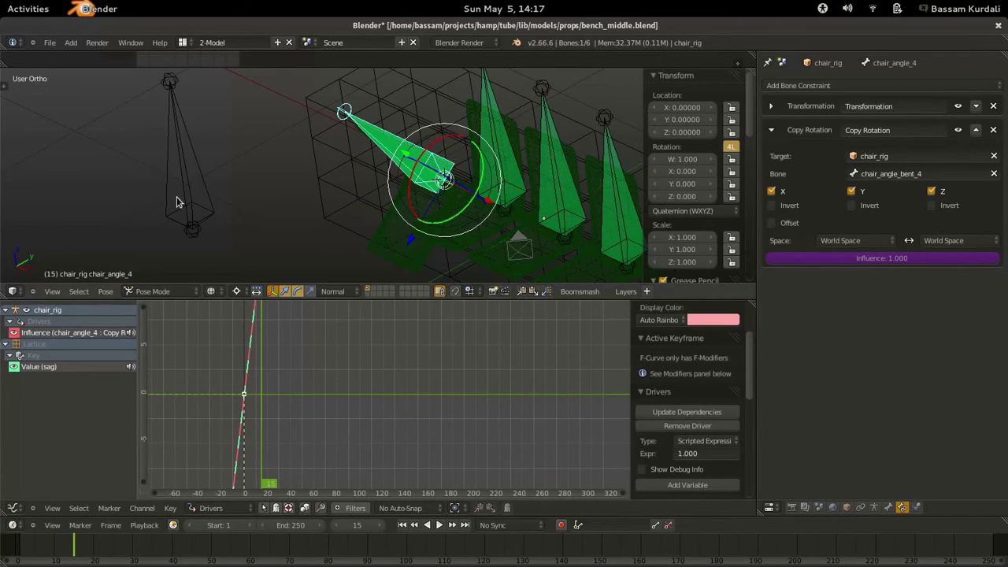
click(48, 368)
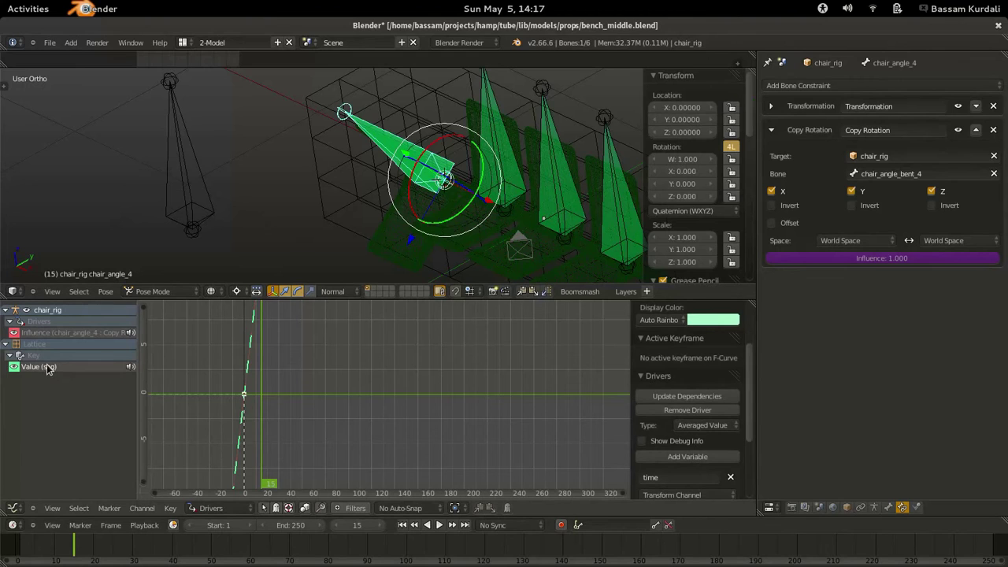
click(59, 334)
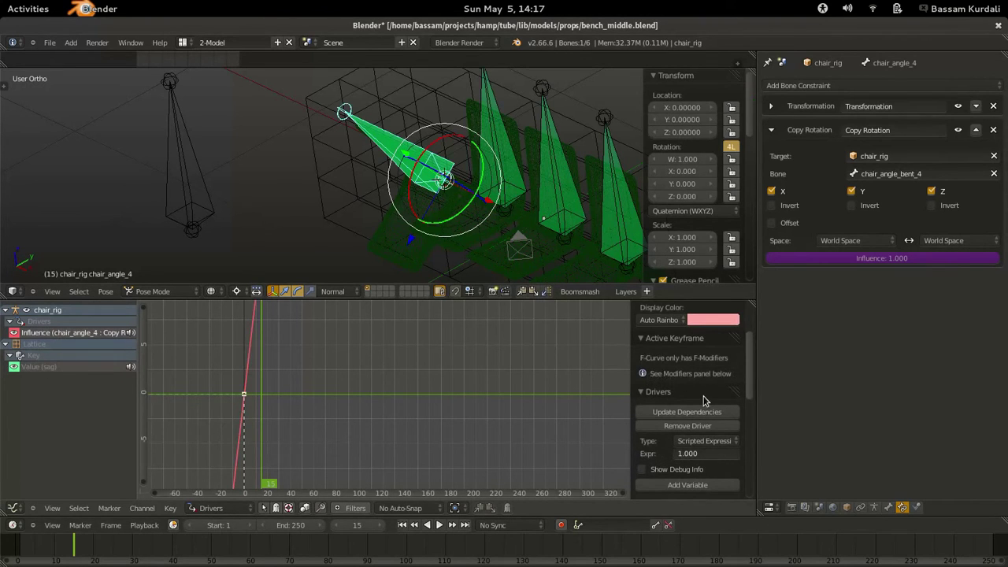
- Set the driver variable's target to the time bone of the chair_rig object
middle_drag(699, 439, 693, 304)
middle_drag(661, 375, 659, 330)
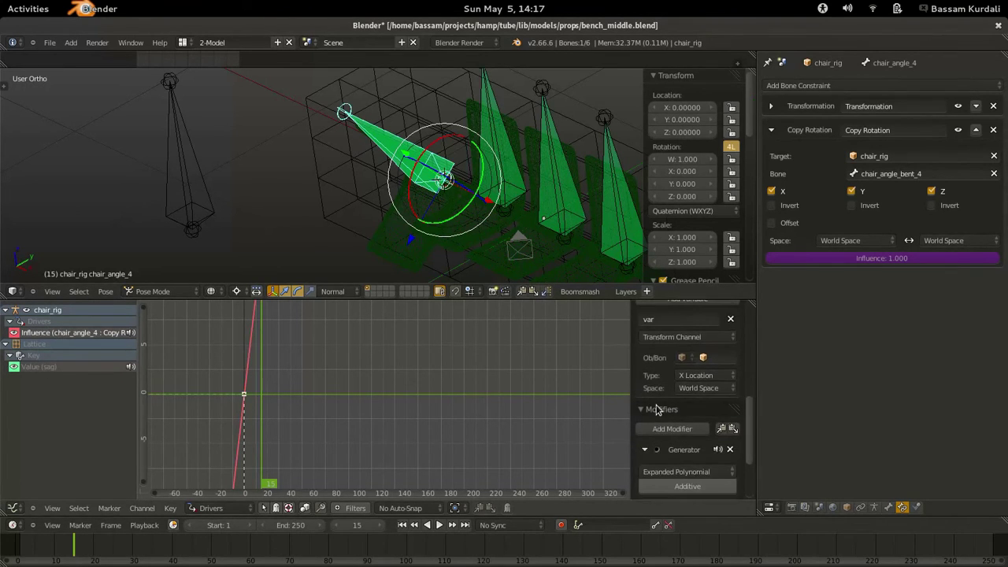
scroll(666, 315, down, 2)
click(703, 331)
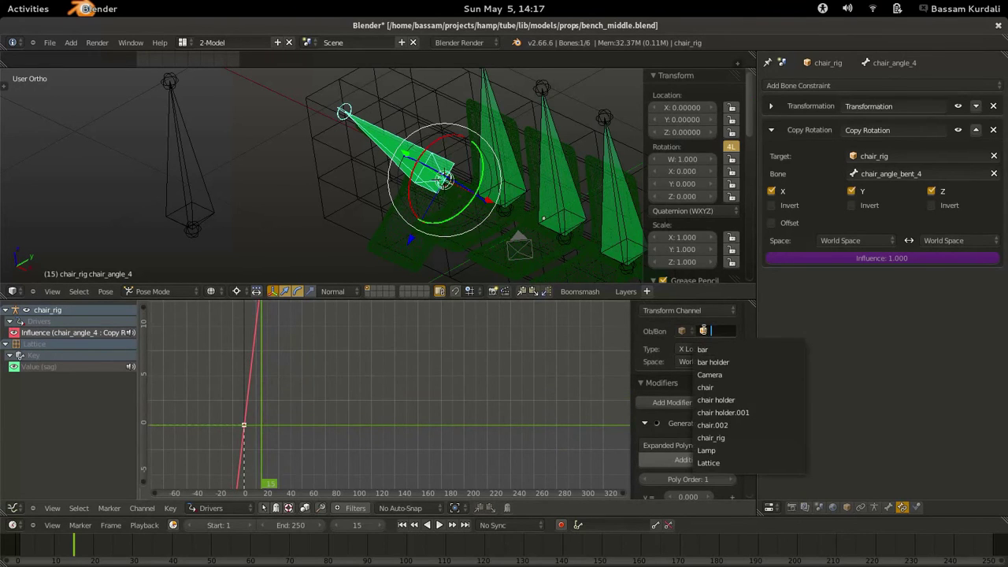
text(rig)
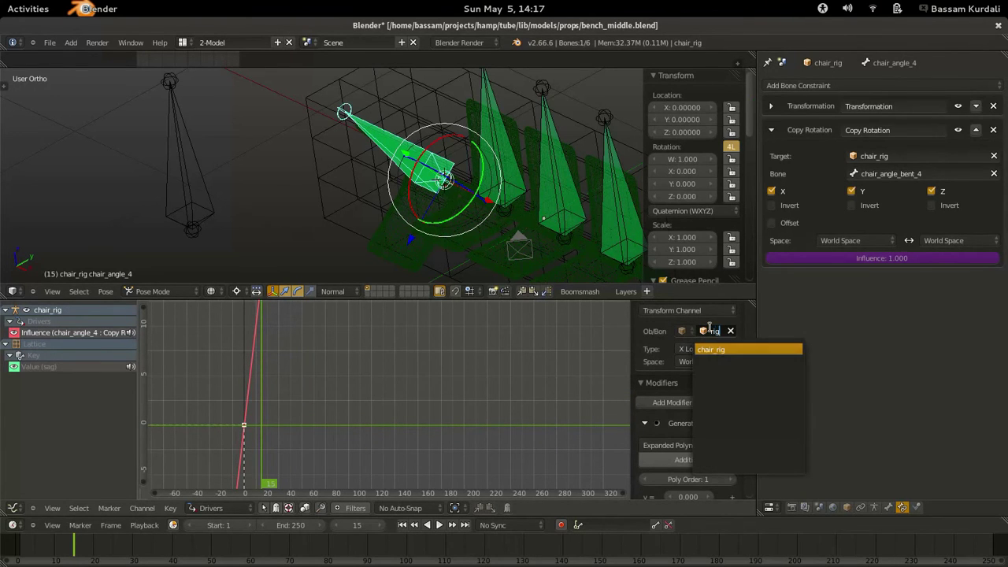
key(Return)
click(649, 344)
click(648, 425)
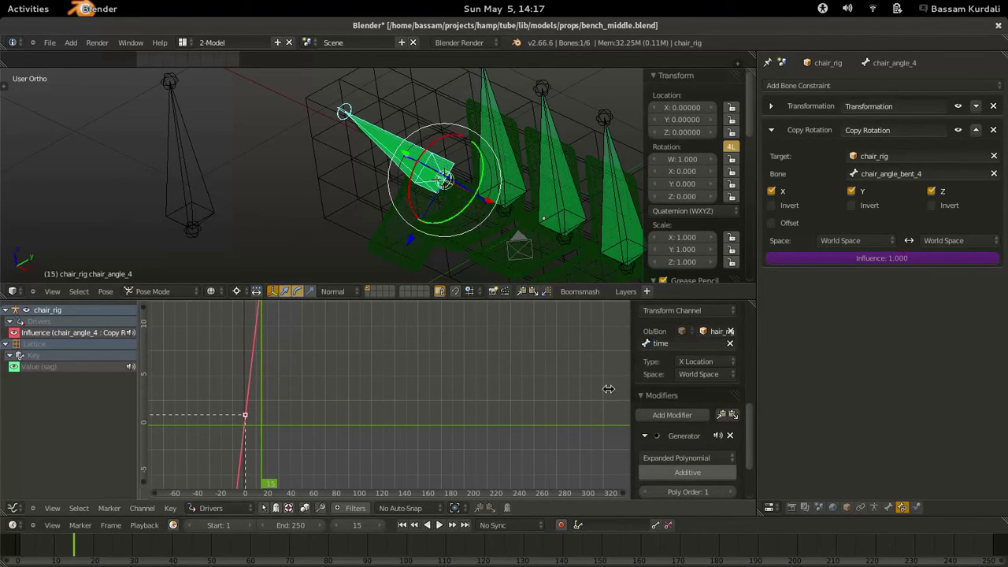
- Name the driver variable time and set its transform space to Local Space
scroll(672, 319, up, 3)
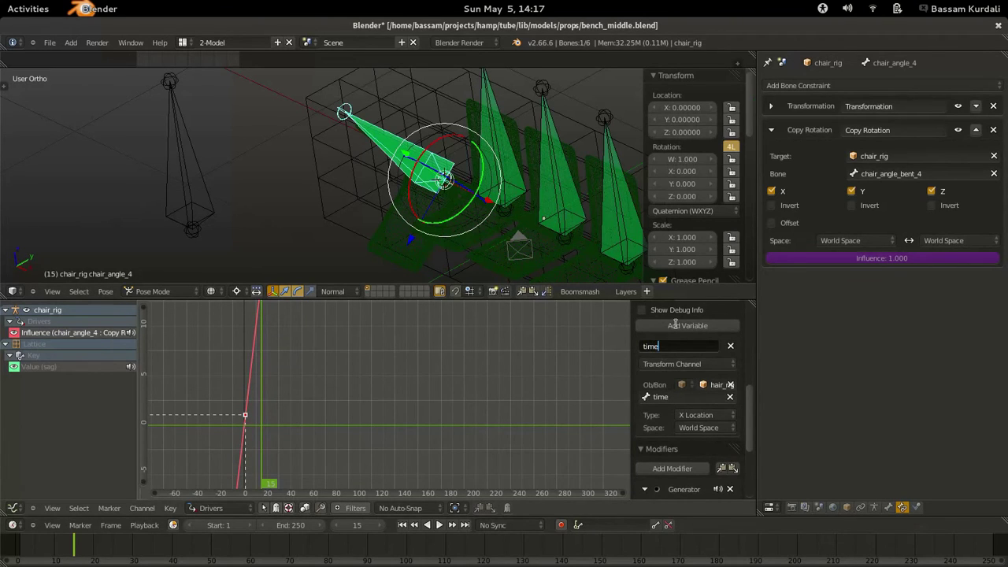
text(time)
key(Return)
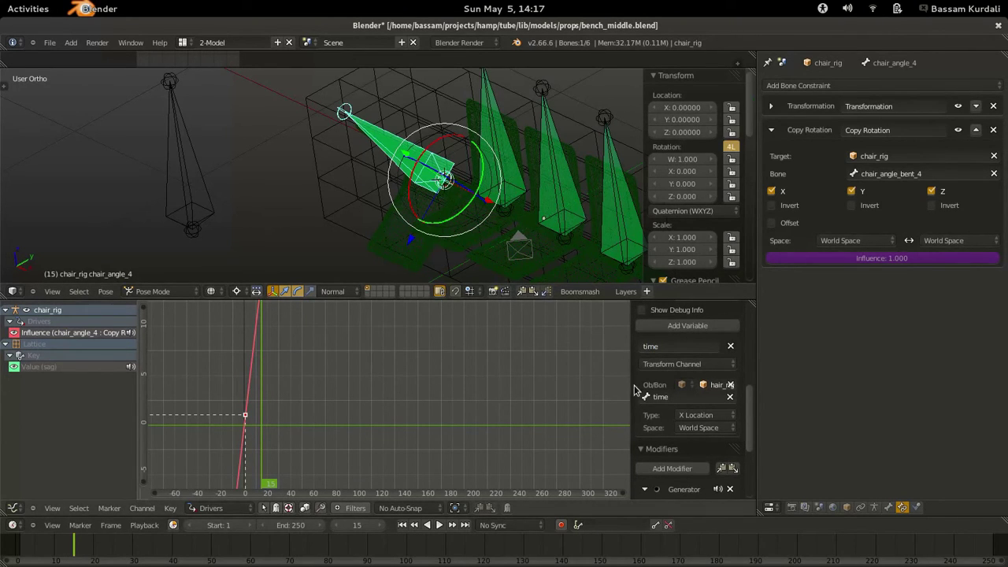
click(699, 428)
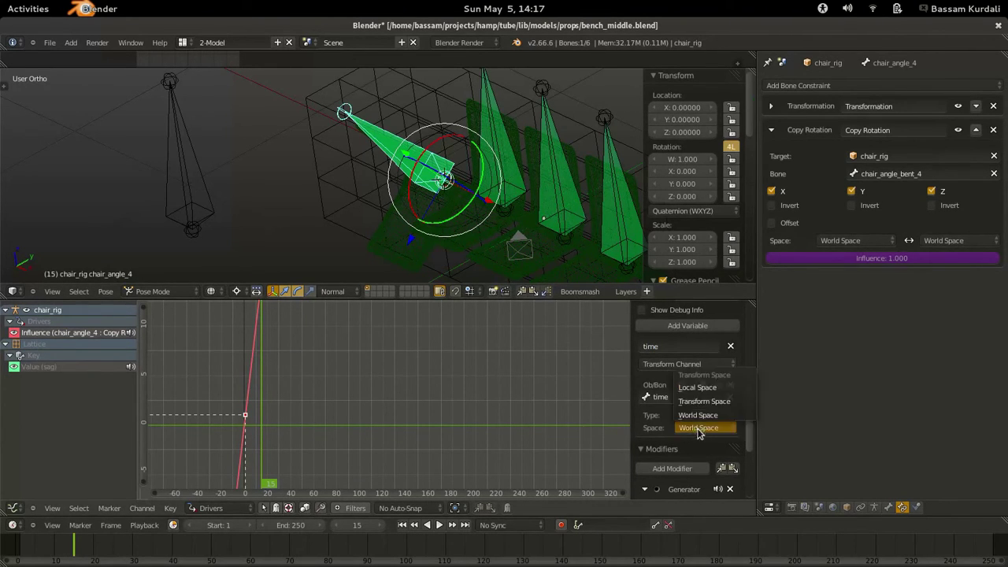
click(701, 384)
drag(631, 373, 612, 373)
- Set the influence driver's scripted expression to time>0.5
scroll(623, 378, up, 5)
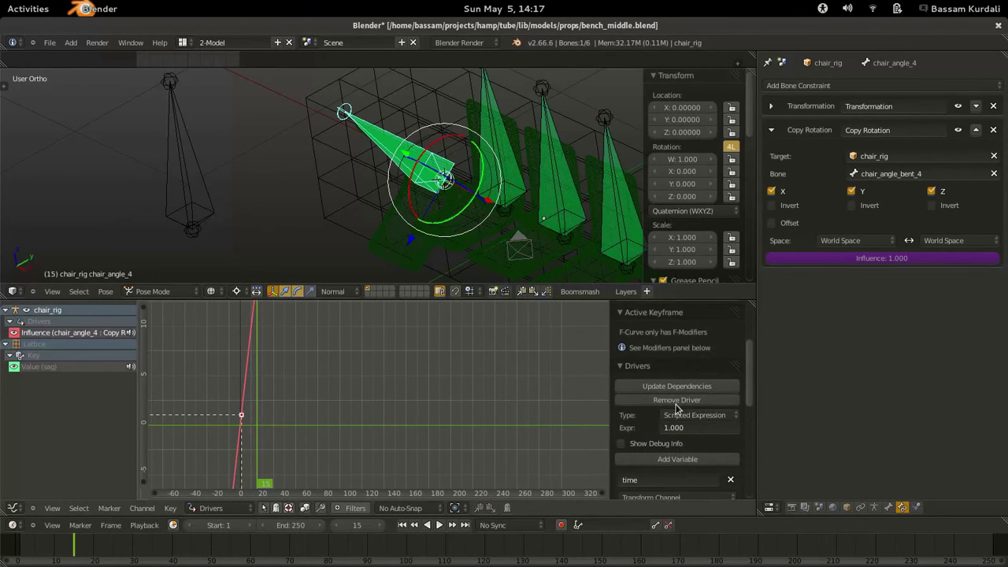
click(691, 427)
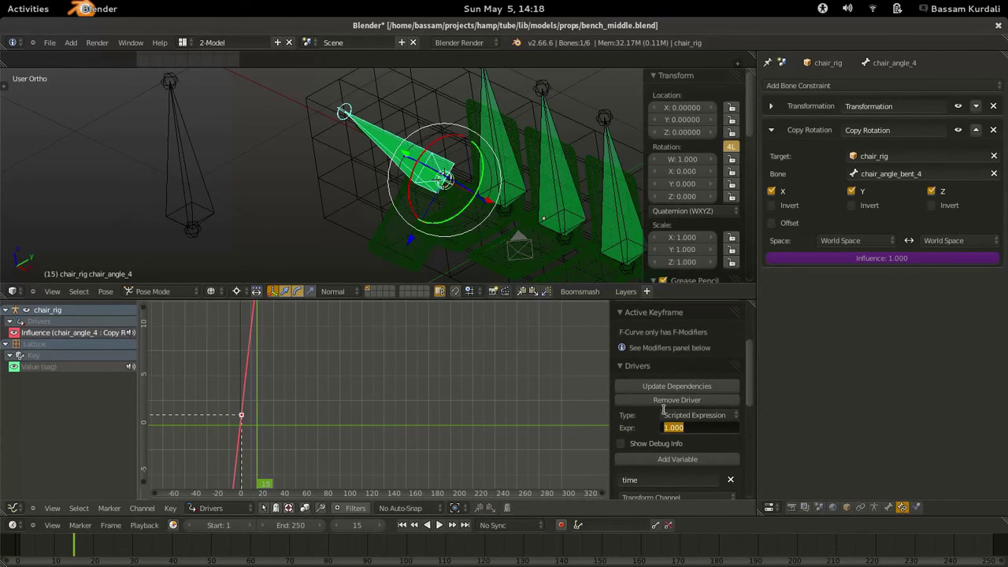
text(time>0.5)
key(Return)
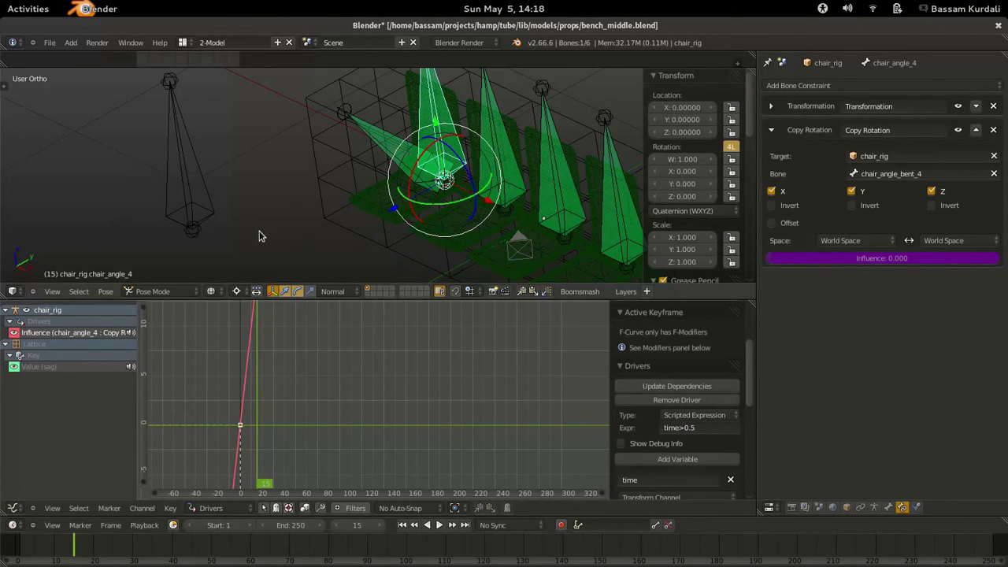
- Restore solid shading and move the time bone along its local X axis to about 1.365 to test the driven chair tilt
key(z)
mouse_move(217, 200)
middle_down()
mouse_move(260, 214)
mouse_move(214, 244)
middle_up()
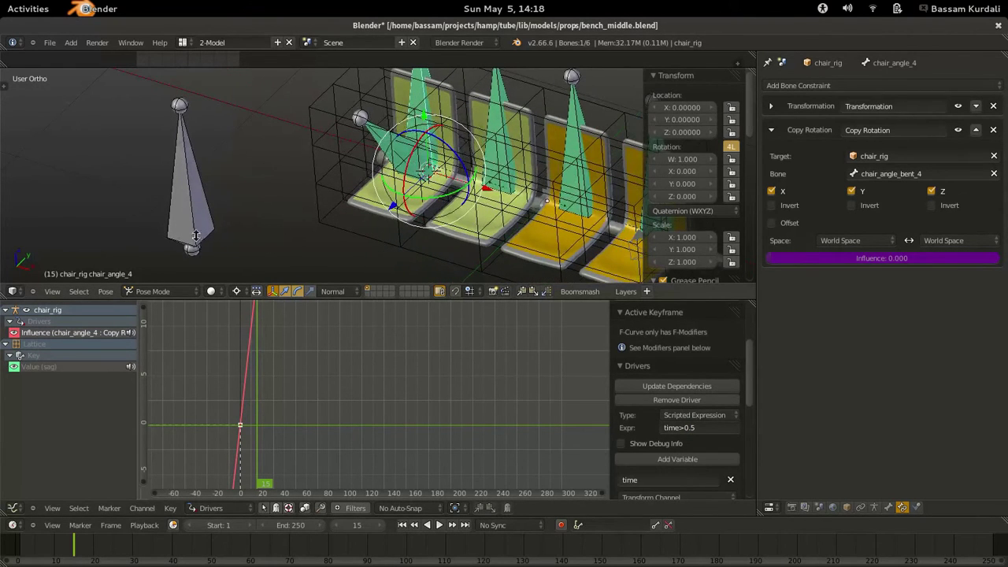
right_click(194, 235)
shift+middle_drag(259, 271, 268, 208)
key(g)
key(x)
key(x)
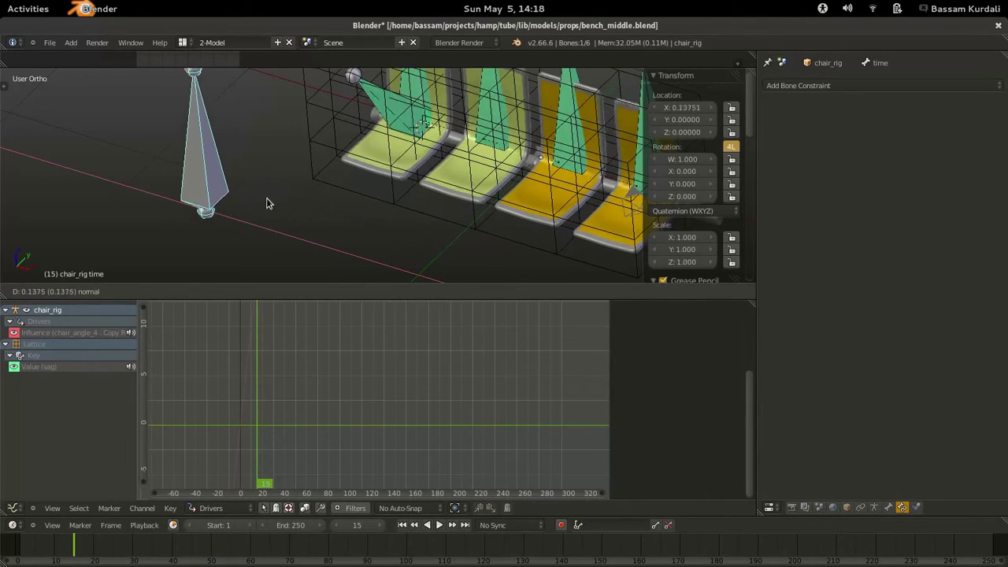
click(446, 280)
middle_drag(446, 280, 282, 197)
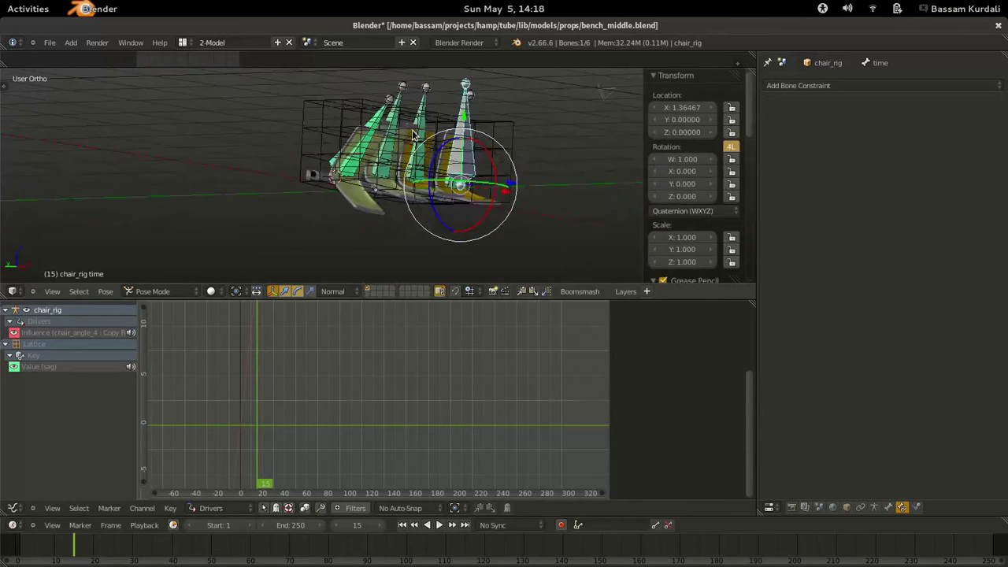
- Put the selected chair's vertices of the chair.002 mesh into a new vertex group
middle_drag(412, 135, 341, 168)
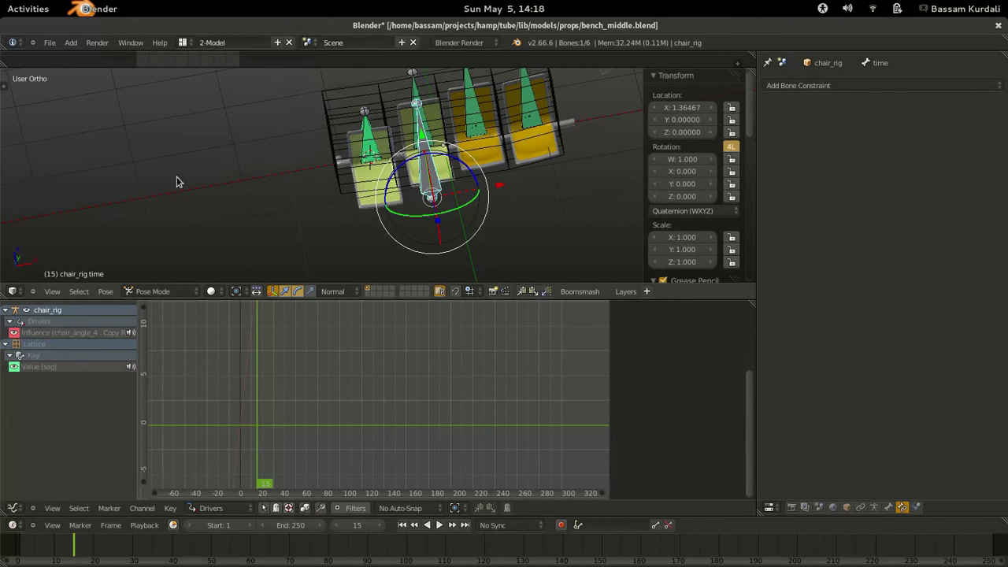
scroll(173, 175, up, 6)
shift+middle_drag(409, 116, 144, 167)
scroll(248, 211, down, 2)
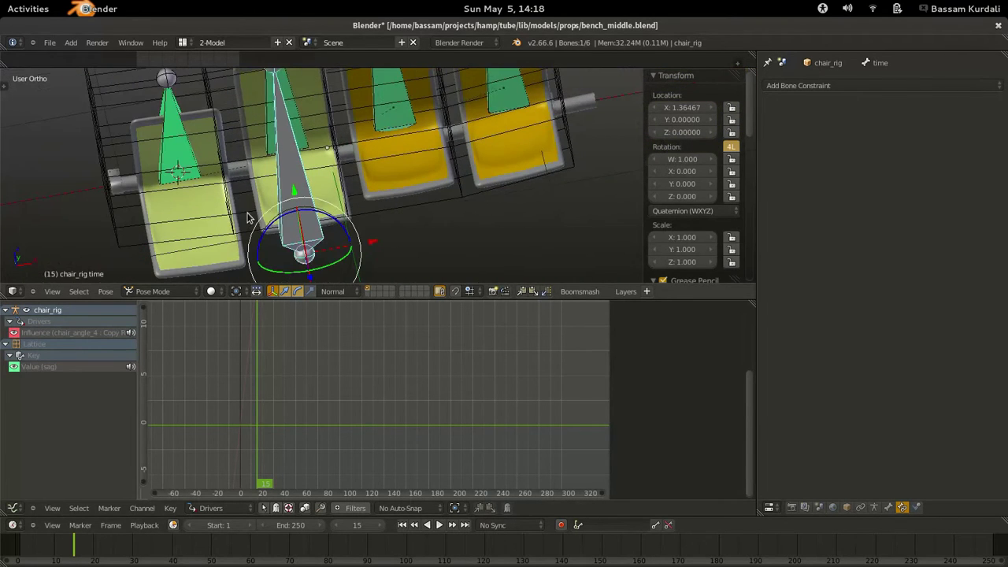
right_click(435, 183)
key(Tab)
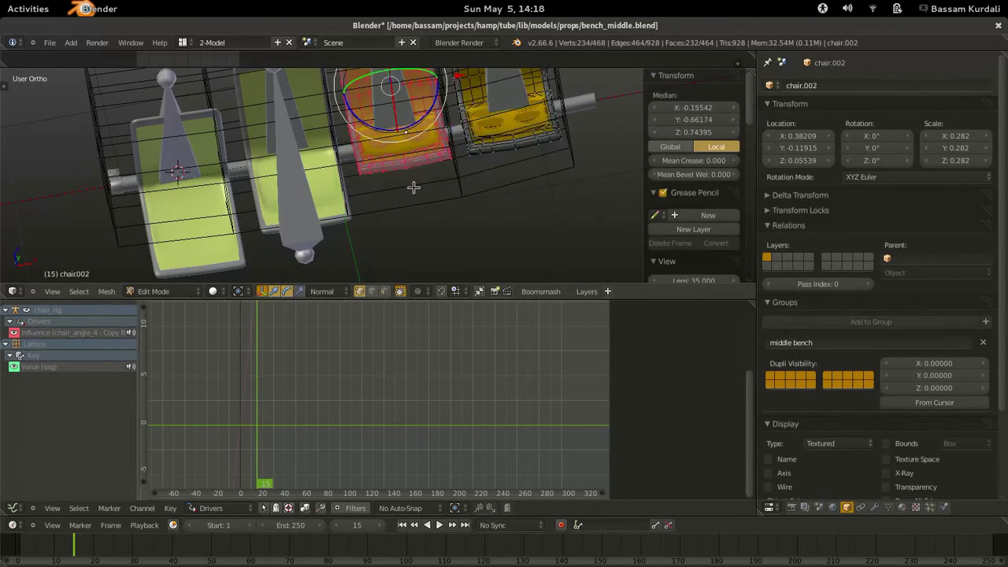
shift+middle_drag(435, 143, 411, 223)
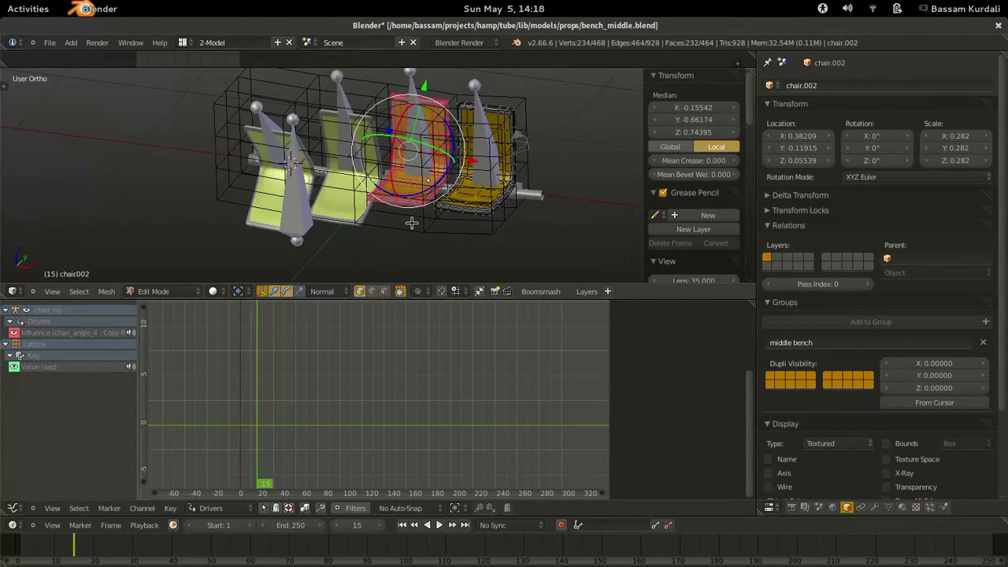
key(ctrl+g)
click(457, 220)
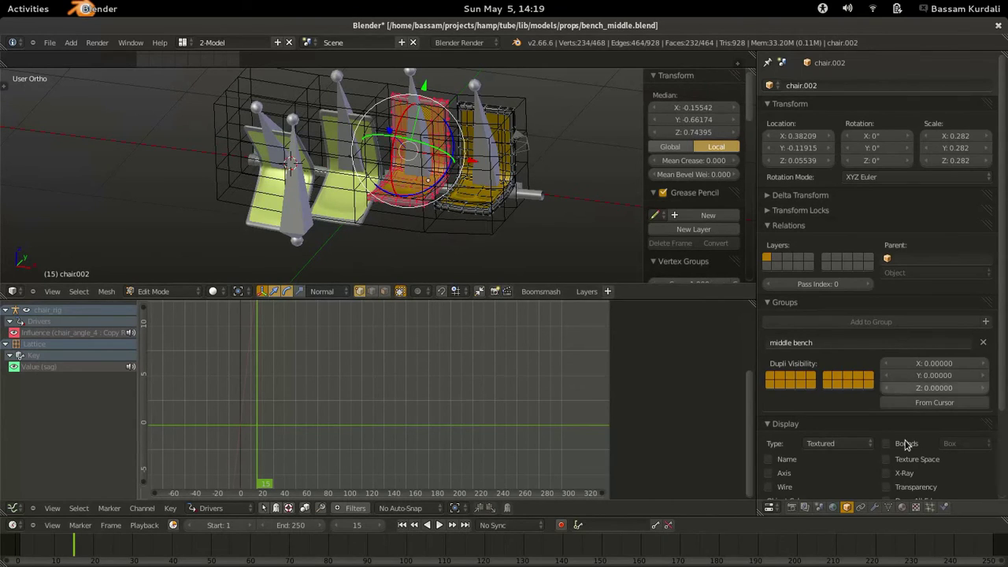
- Rename the new vertex group remove_chair and return to Object Mode
click(888, 507)
click(871, 268)
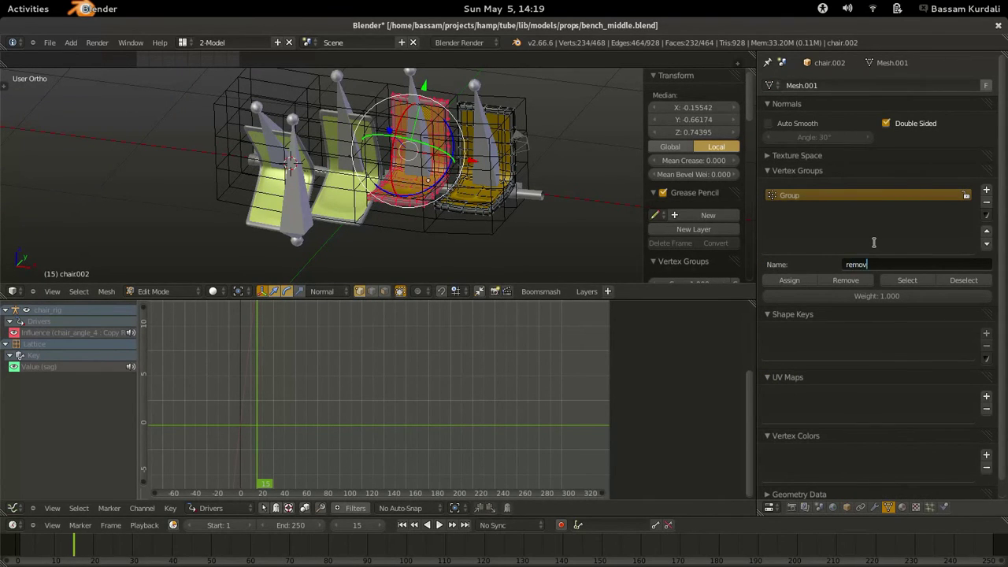
key(Return)
key(Tab)
- Add a Mask modifier to chair.002 and place it directly above Subsurf in the modifier stack
click(875, 507)
click(771, 105)
click(771, 130)
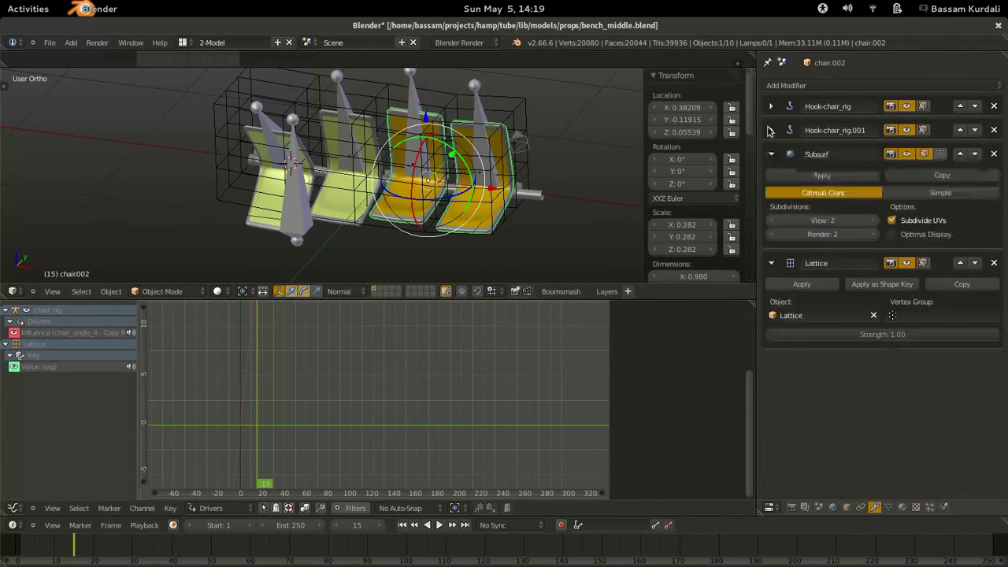
click(771, 154)
click(829, 87)
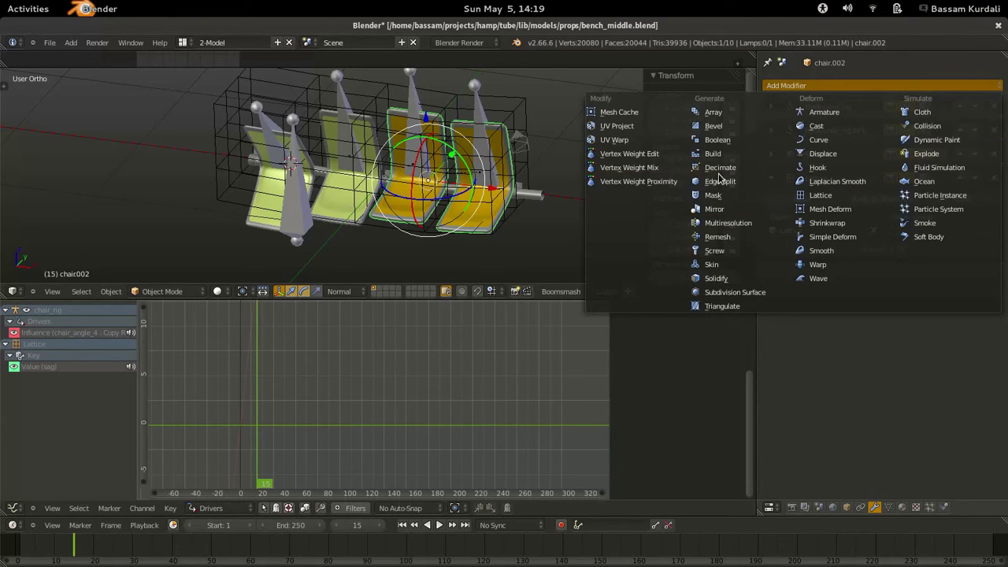
click(713, 195)
click(960, 277)
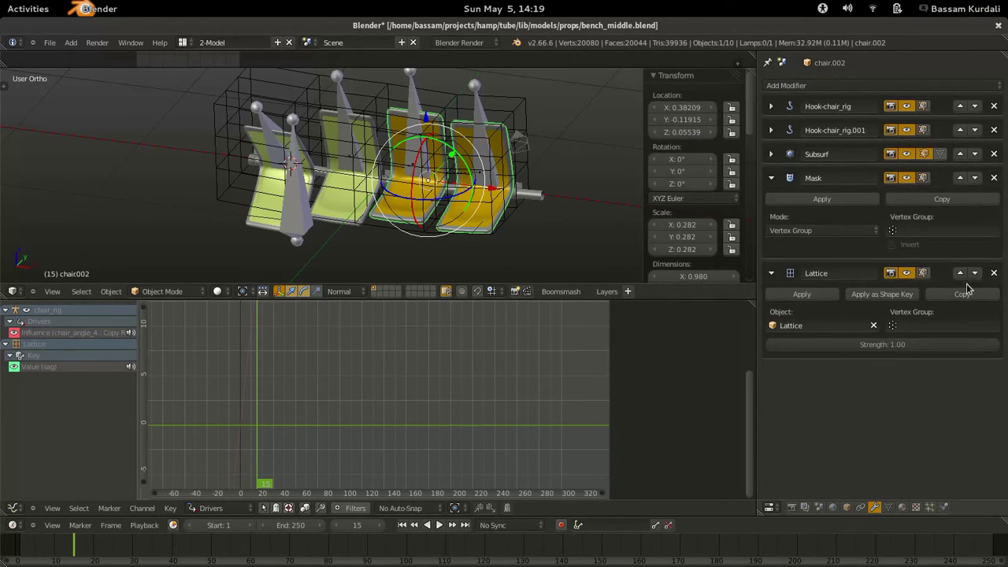
click(960, 178)
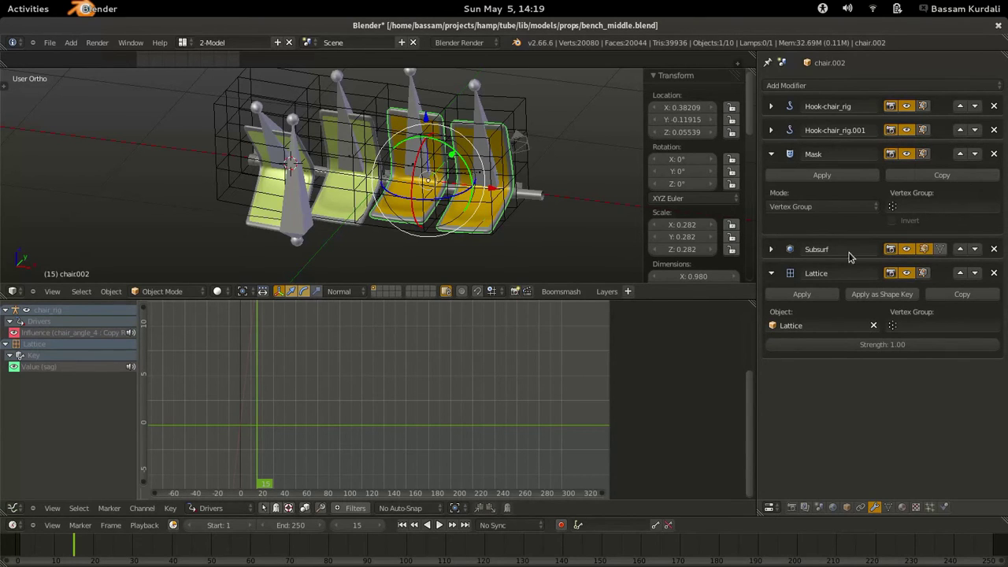
- Keep the Mask in Vertex Group mode, assign the remove_chair group and invert it
click(835, 207)
click(843, 197)
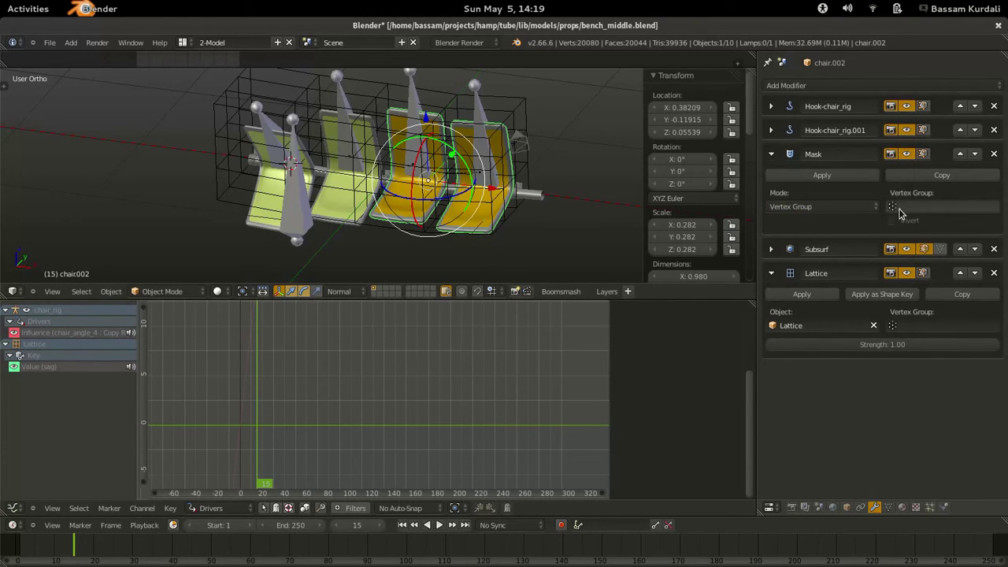
click(888, 211)
click(904, 220)
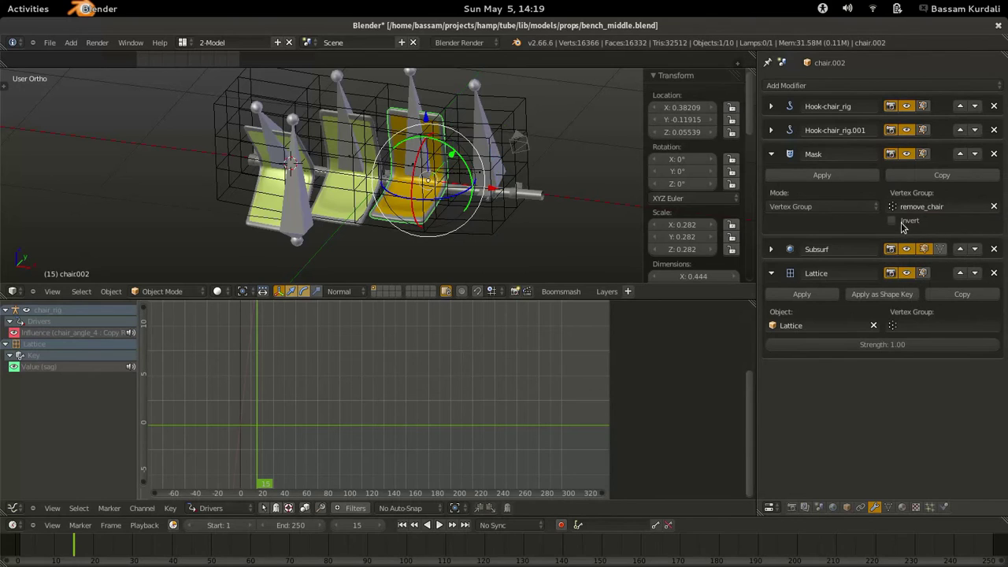
click(893, 222)
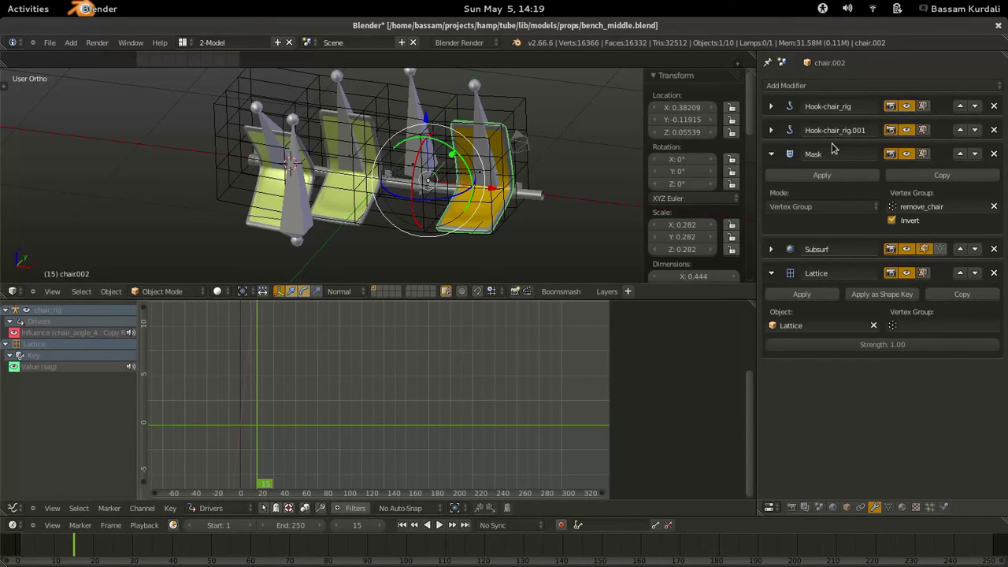
- Add a driver to the Mask modifier's viewport visibility and set its variable's target object to chair_rig
right_click(910, 156)
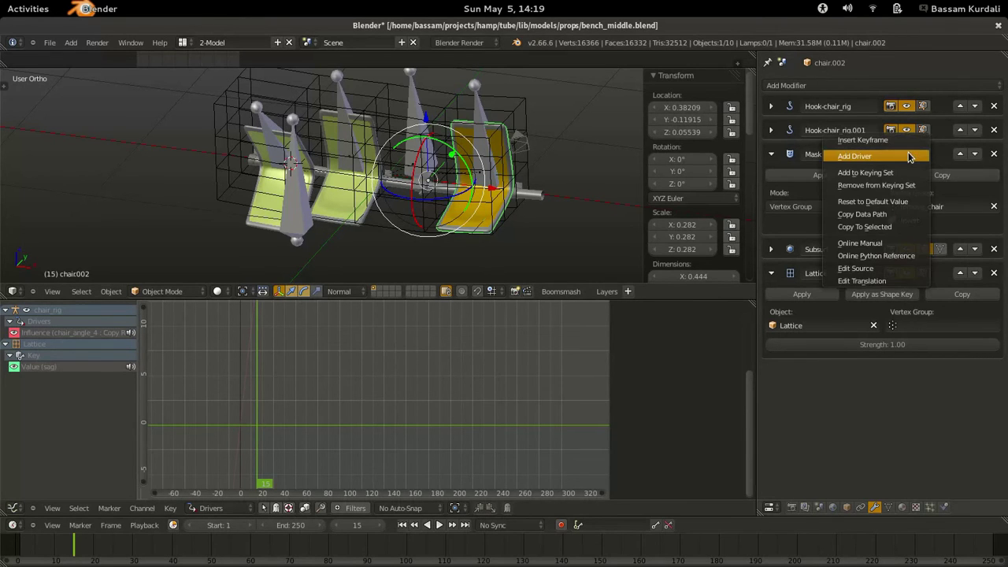
click(905, 156)
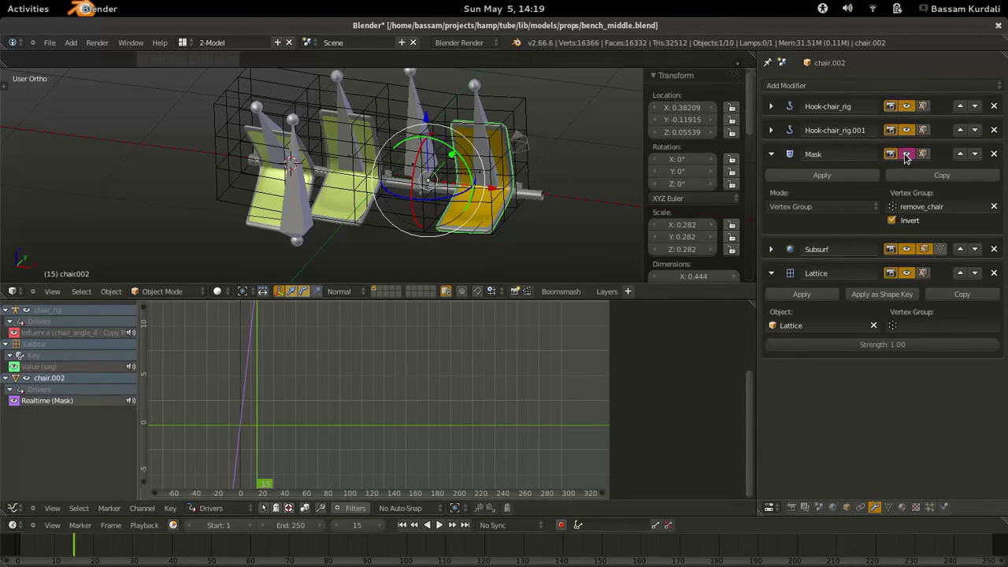
click(66, 406)
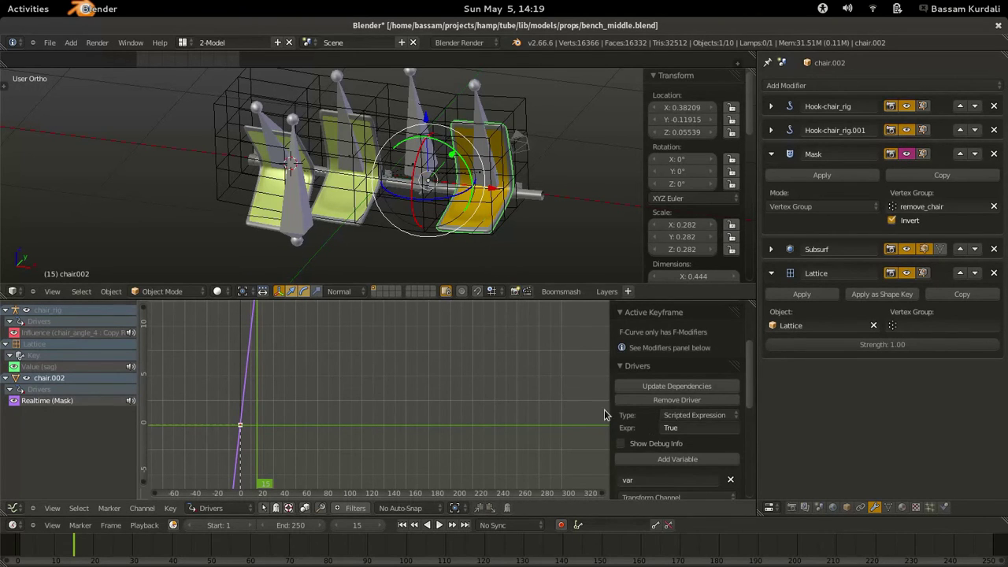
scroll(621, 371, down, 4)
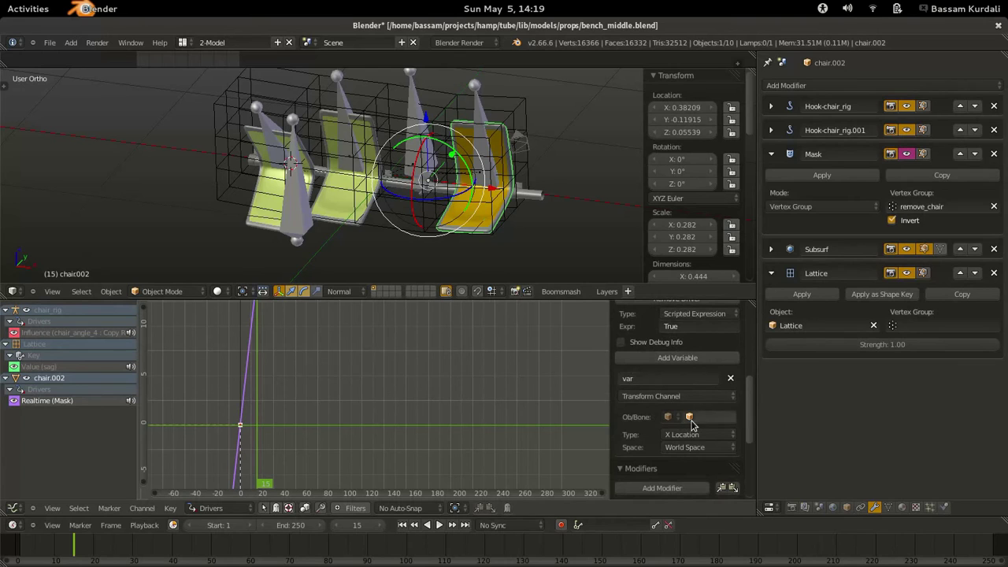
click(692, 418)
text(ri)
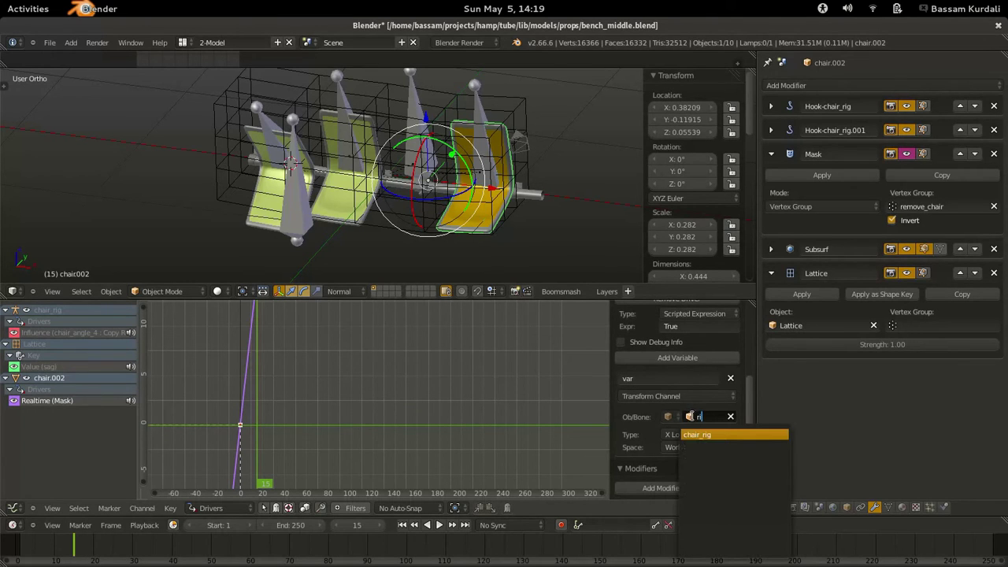
click(697, 434)
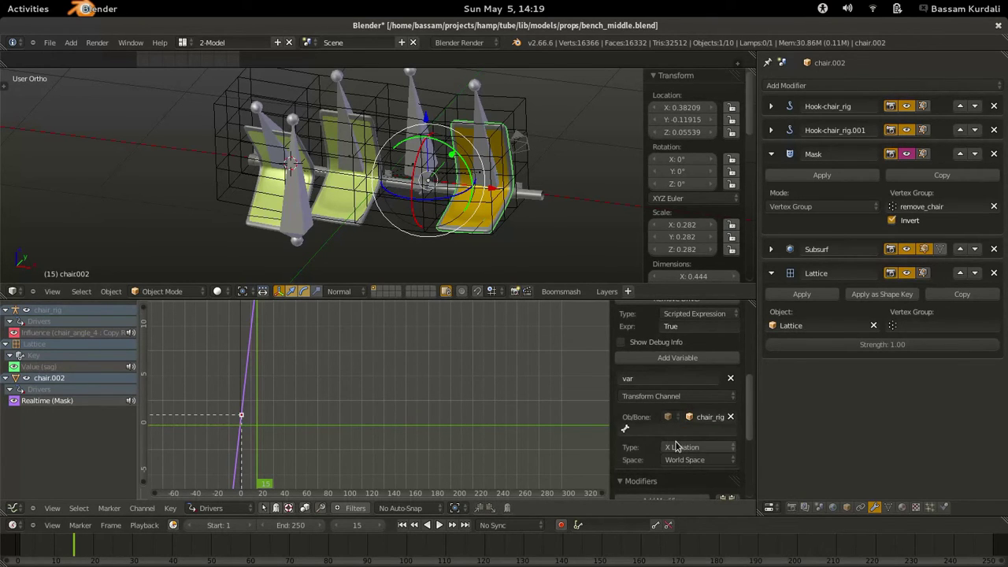
- Set the driver variable to read the time bone's X Location in Local Space
click(677, 448)
click(679, 448)
click(685, 460)
click(691, 419)
click(667, 429)
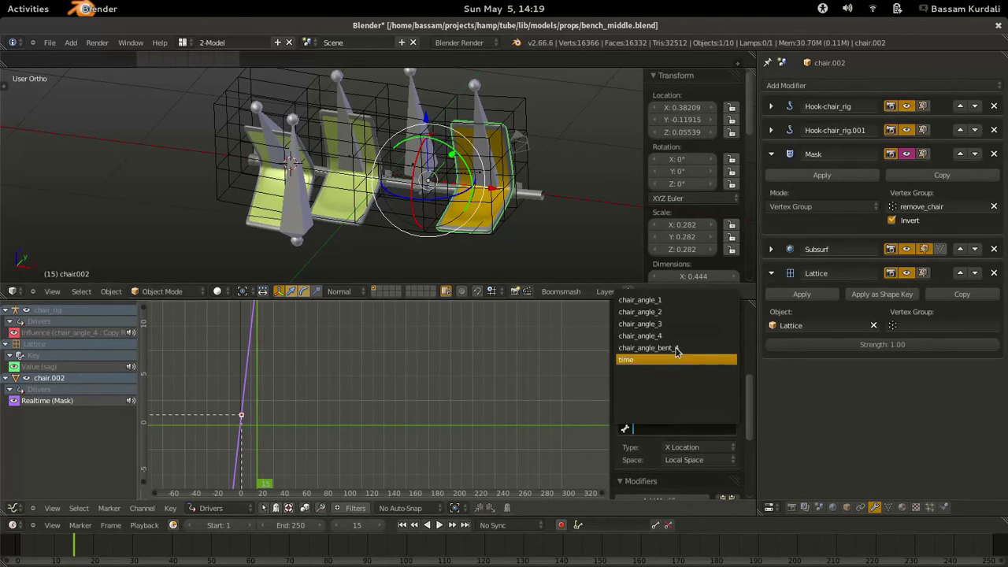
click(638, 359)
- Name the driver variable time and set the scripted expression to time>.8
click(657, 378)
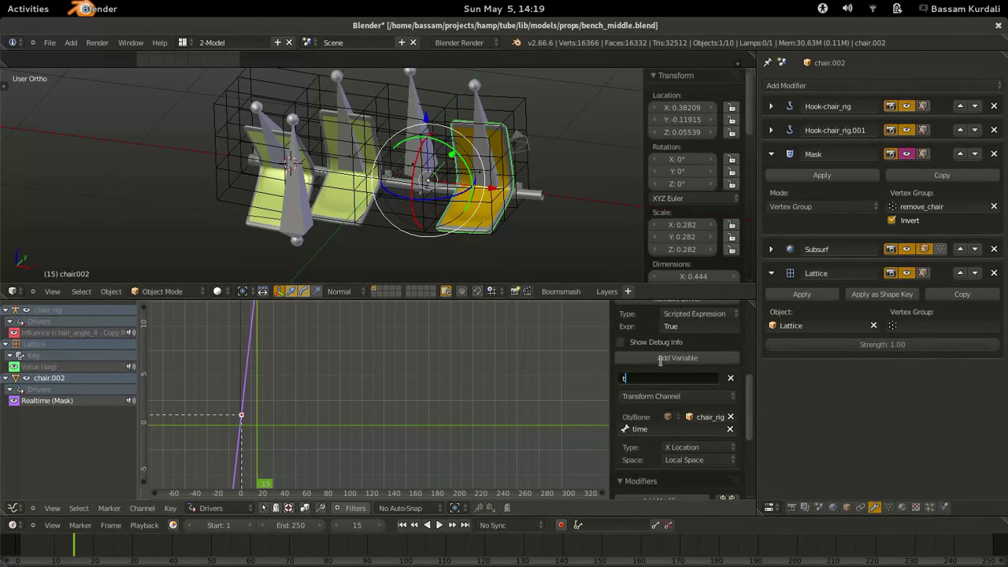
key(Return)
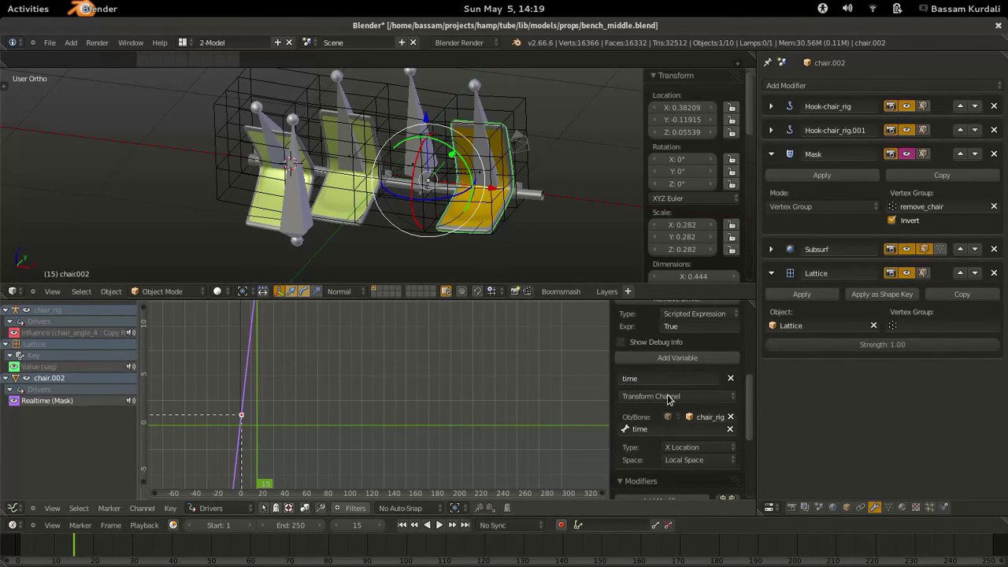
scroll(689, 377, up, 2)
click(680, 371)
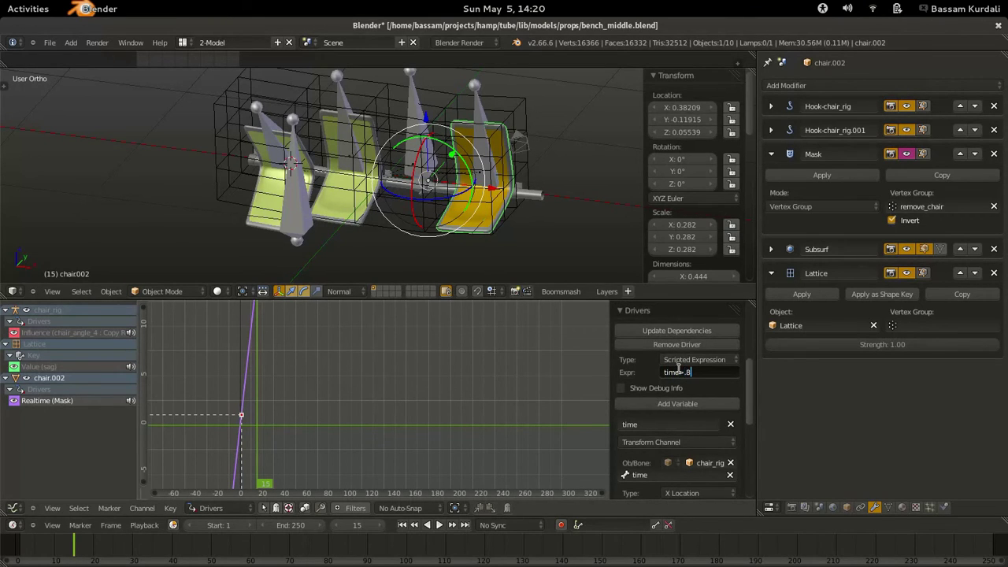
text(time>.8)
key(Return)
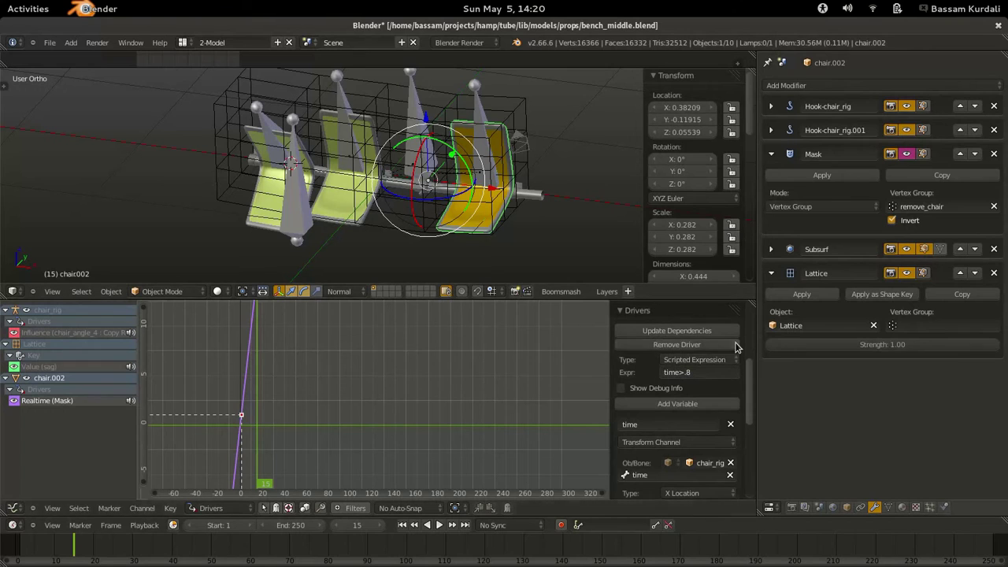
- Copy the Mask's viewport visibility driver onto its render visibility
right_click(908, 155)
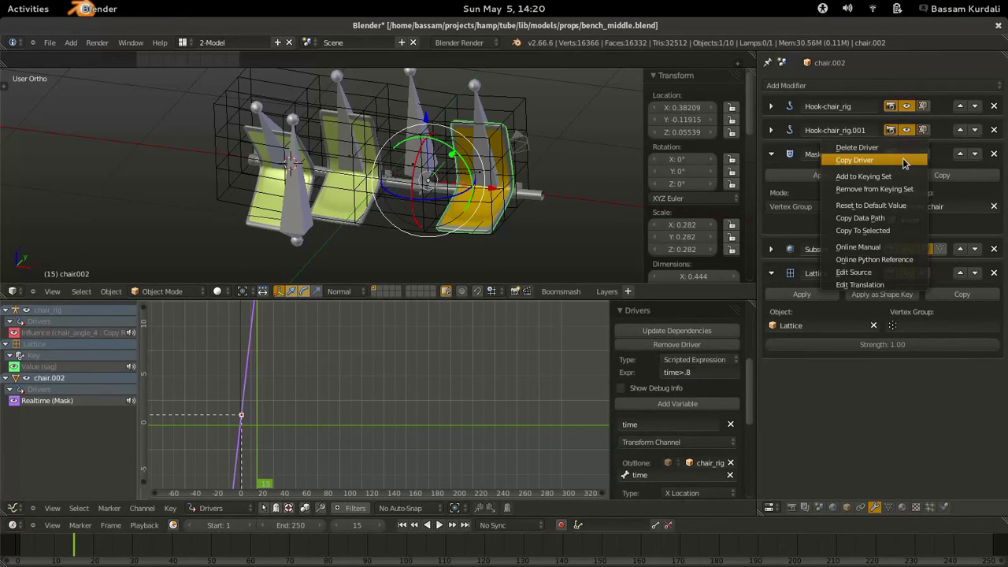
click(905, 161)
right_click(891, 154)
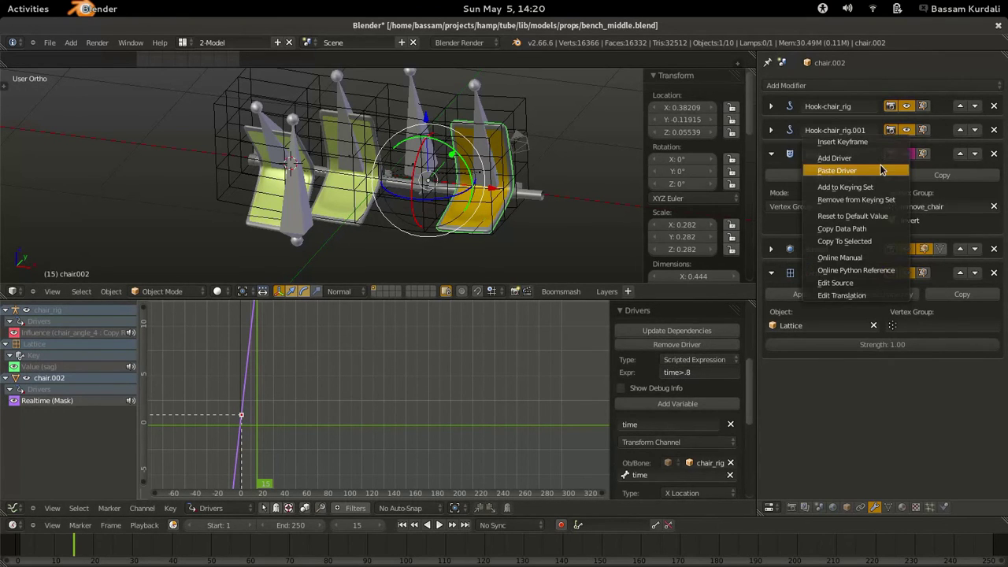
click(885, 171)
drag(260, 376, 253, 375)
- Update the mask driver's dependencies with debug info shown, and move the time bone to about 0.409 on local X to test it
click(663, 332)
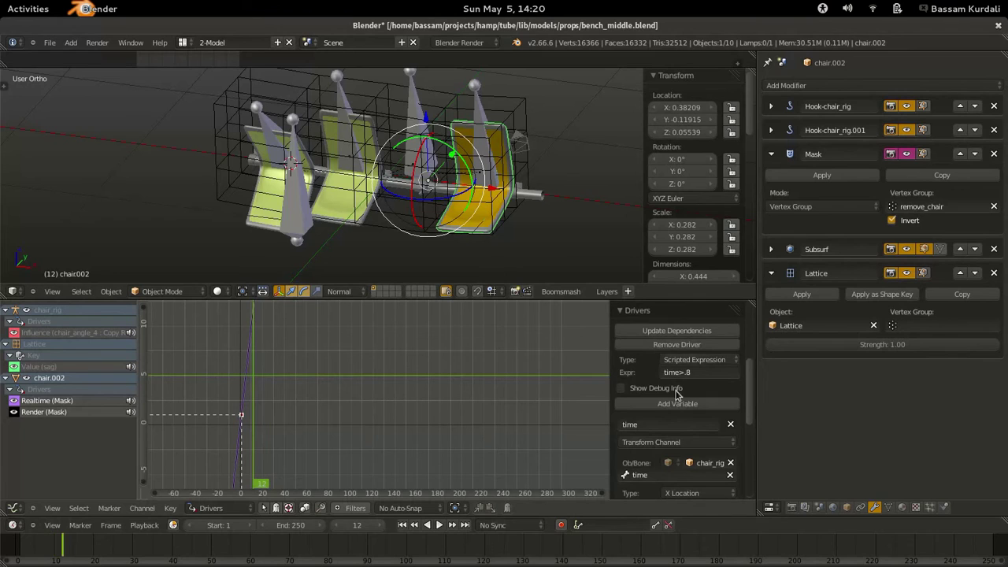
click(621, 392)
scroll(640, 390, down, 2)
scroll(643, 386, down, 1)
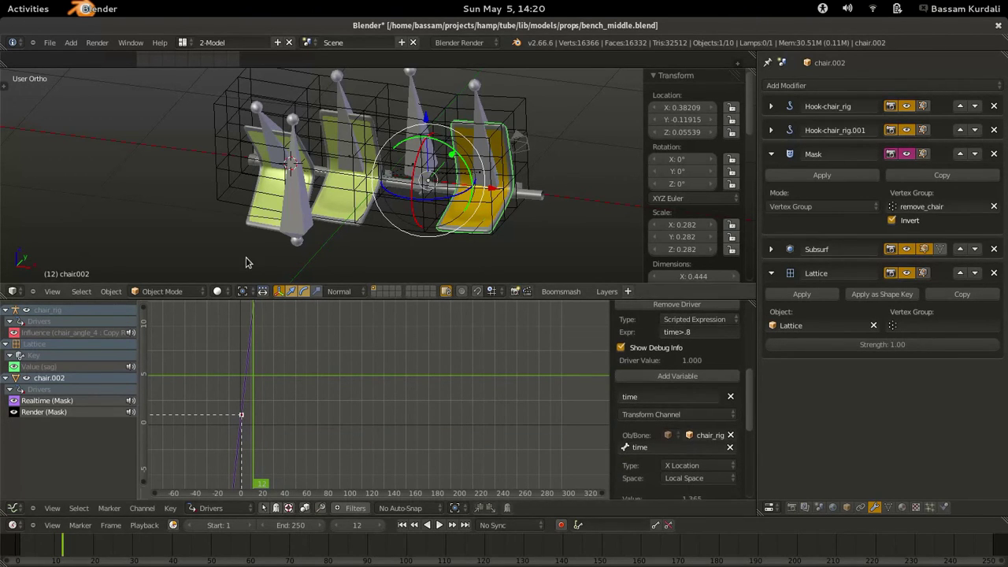
right_click(297, 244)
key(g)
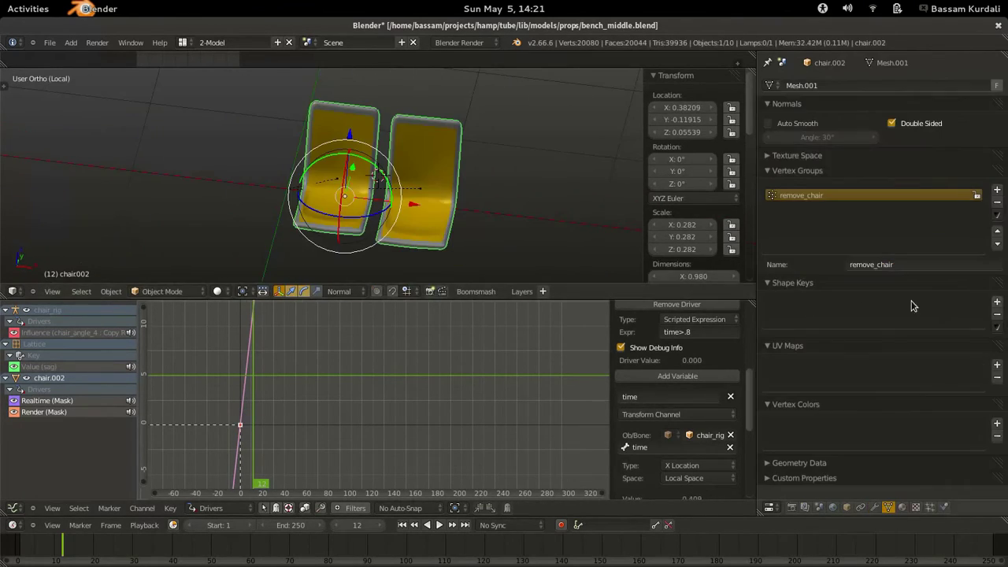
- Add a Basis shape key and a second shape key named age to chair.002
click(997, 302)
click(987, 301)
click(866, 392)
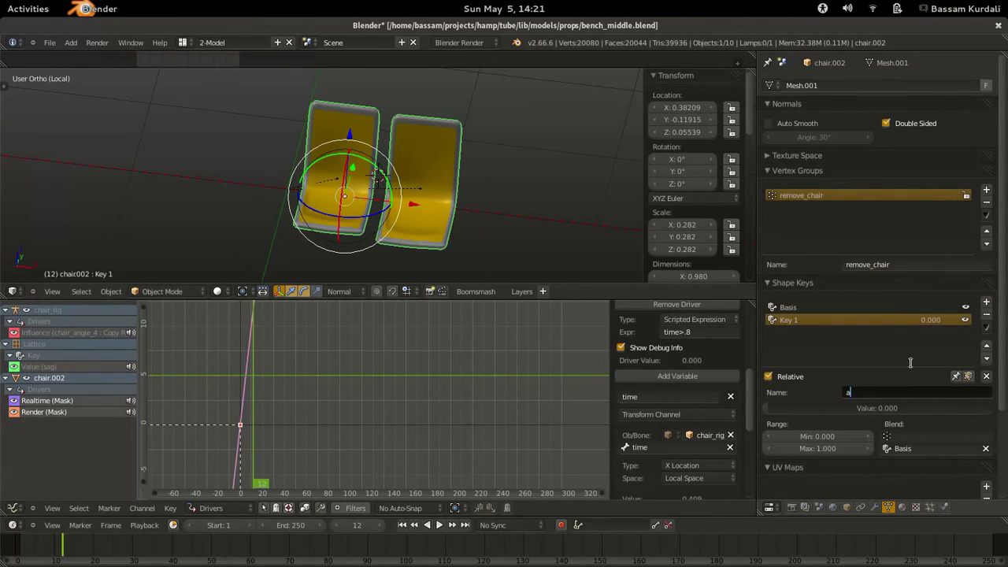
text(age)
key(Return)
- Enter Edit Mode on the age shape key and apply the Subsurf result to the editing cage
key(Tab)
scroll(335, 152, up, 4)
ctrl+middle_drag(336, 153, 342, 160)
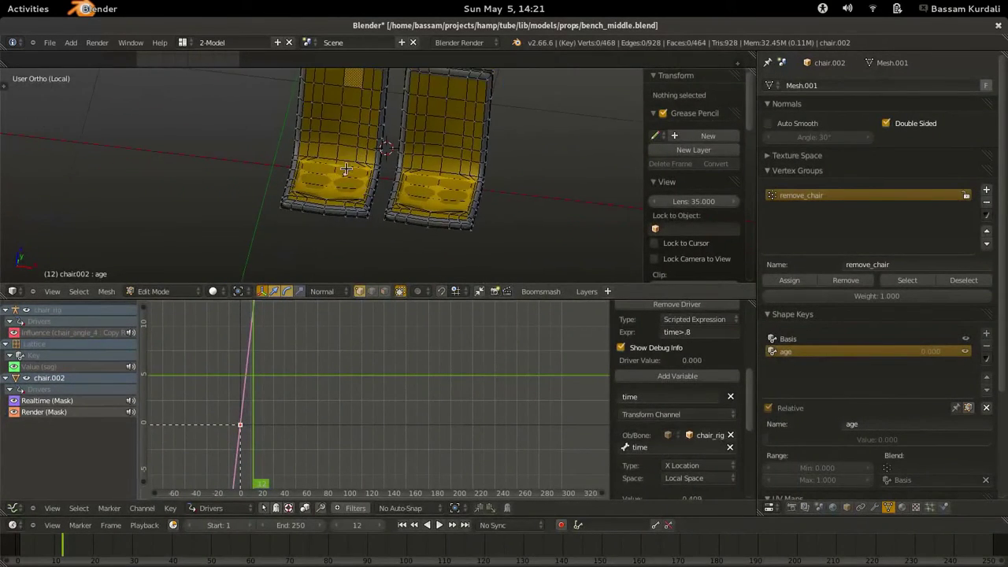
click(875, 508)
click(940, 249)
middle_drag(283, 203, 390, 165)
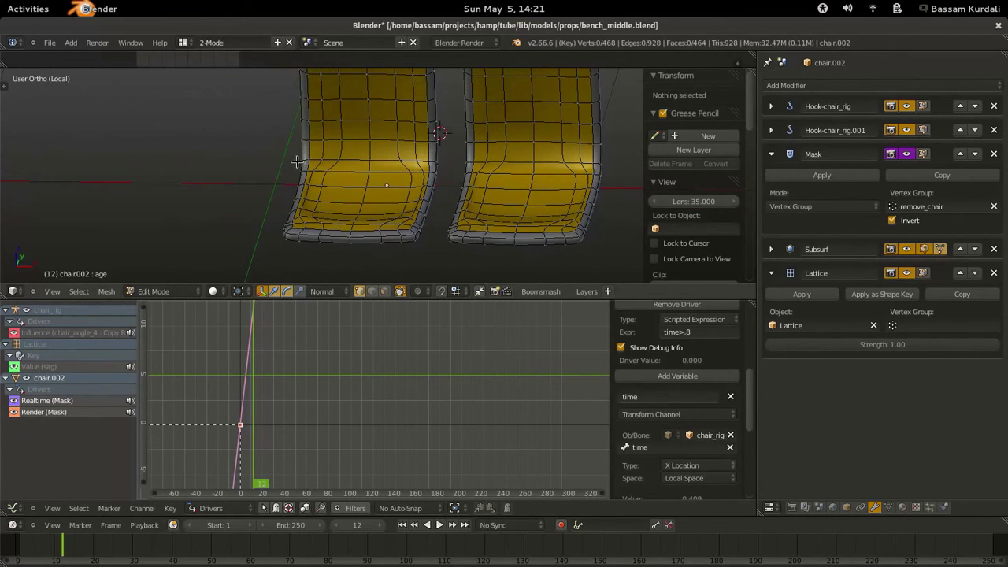
- Push a vertex at the middle of the chair seat about 0.01 inward along its normal, using smooth proportional editing sized 0.26
middle_drag(323, 176, 354, 189)
right_click(355, 189)
key(g)
key(z)
key(z)
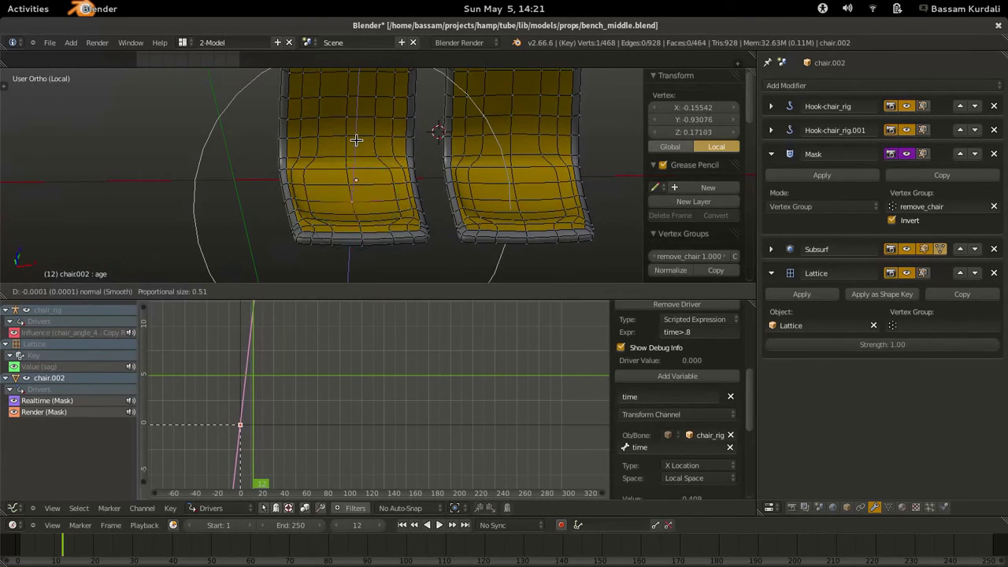
scroll(354, 140, up, 1)
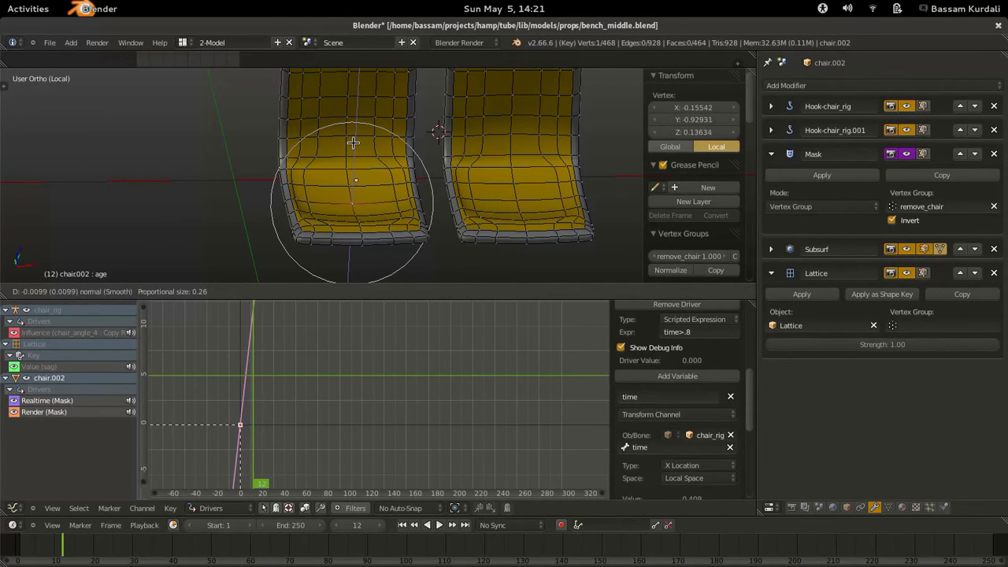
click(353, 143)
- Displace two vertices along the middle of the same chair's backrest with smooth proportional editing
mouse_move(351, 144)
middle_down()
mouse_move(377, 187)
mouse_move(357, 145)
middle_up()
right_click(383, 156)
drag(410, 192, 403, 188)
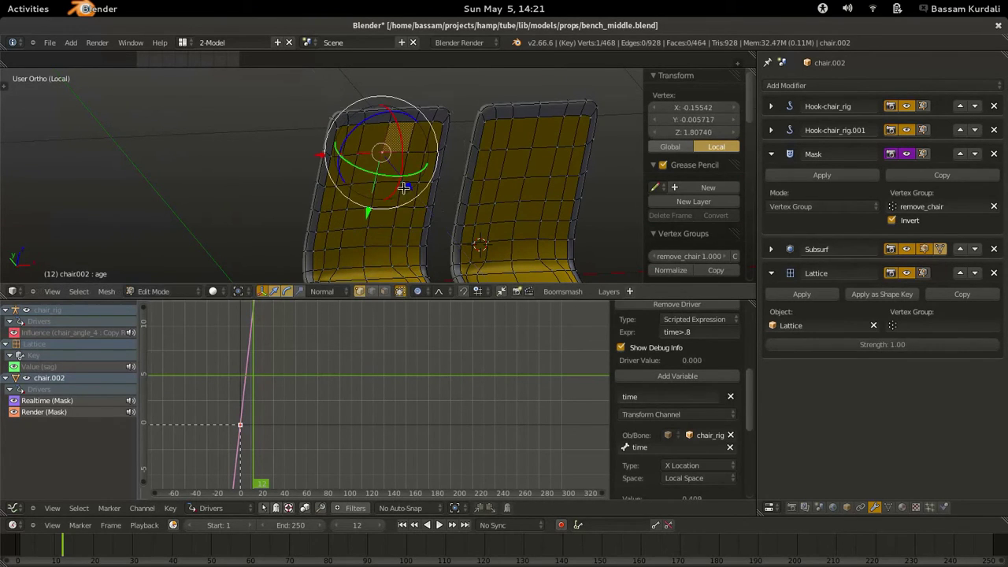
right_click(375, 226)
key(g)
click(399, 237)
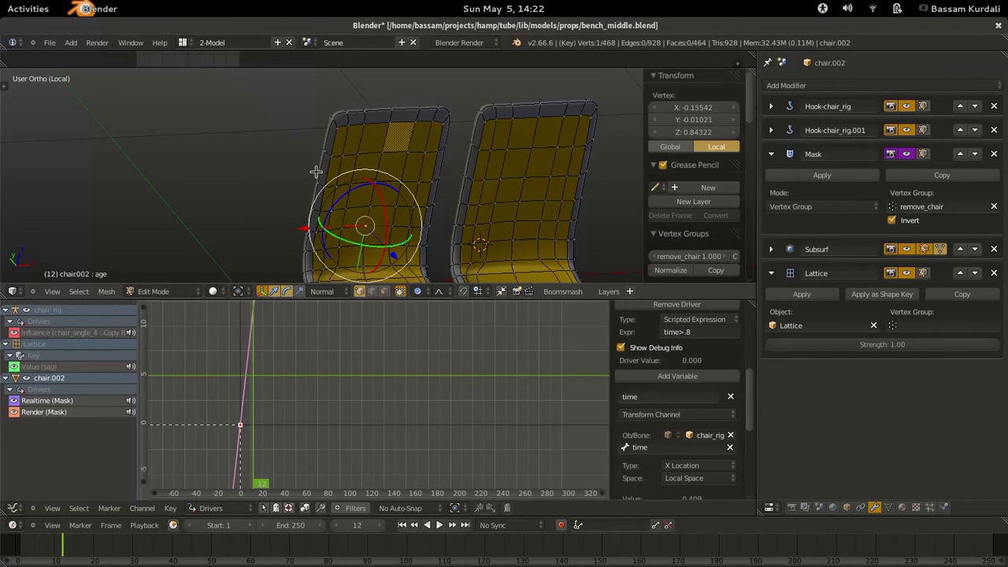
- Push a vertex near the front of the second orange chair's seat about 0.037 inward along its normal with smooth proportional editing
shift+middle_drag(474, 250, 329, 142)
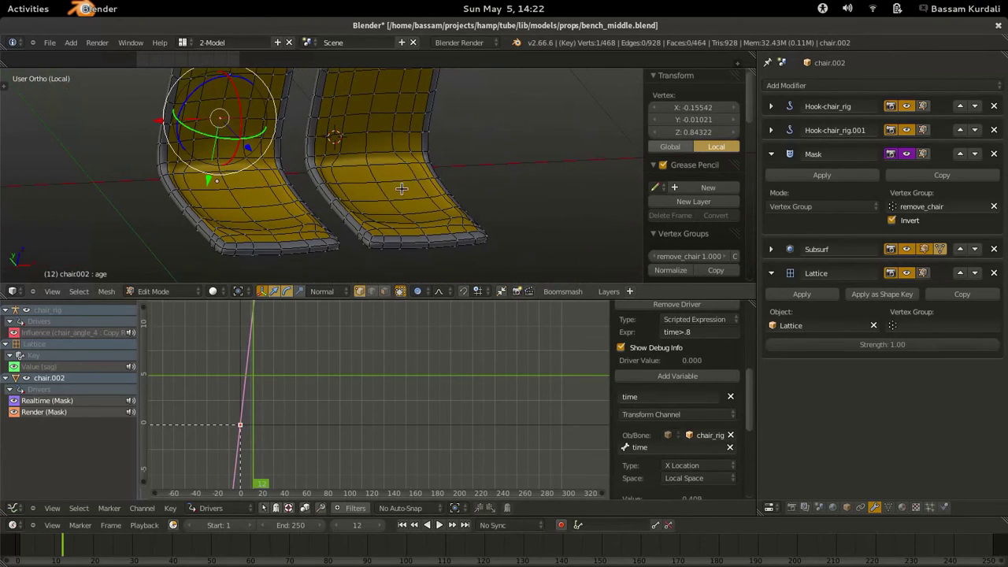
right_click(418, 228)
key(g)
key(z)
key(z)
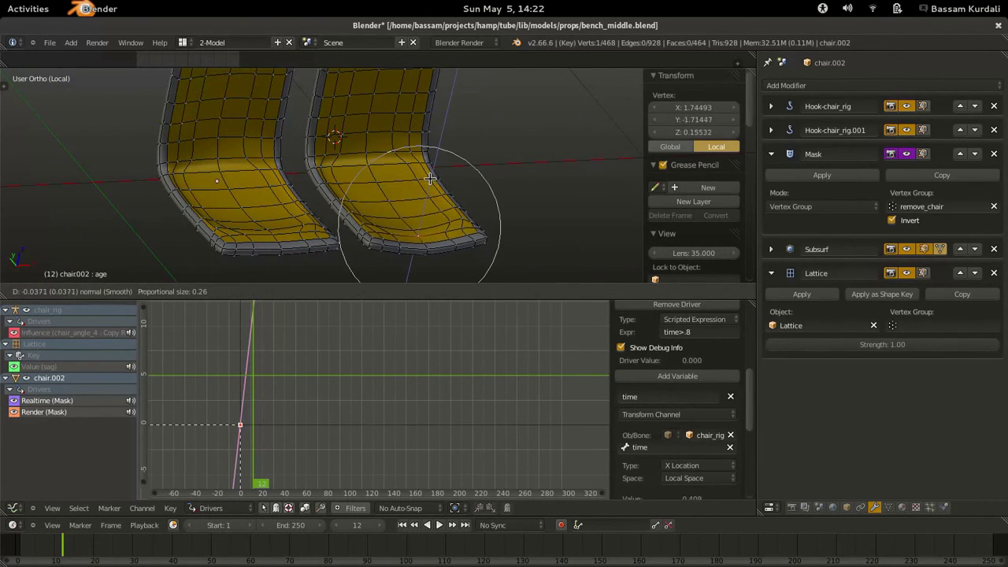
click(430, 179)
- Push a vertex near the front of the first orange chair's seat inward along its normal
right_click(274, 231)
key(g)
key(z)
key(z)
click(282, 190)
- Move a vertex on the outer edge of the second chair's backrest about 0.04 along global Y, with proportional size 0.26
middle_drag(392, 145, 353, 248)
right_click(375, 173)
key(g)
key(y)
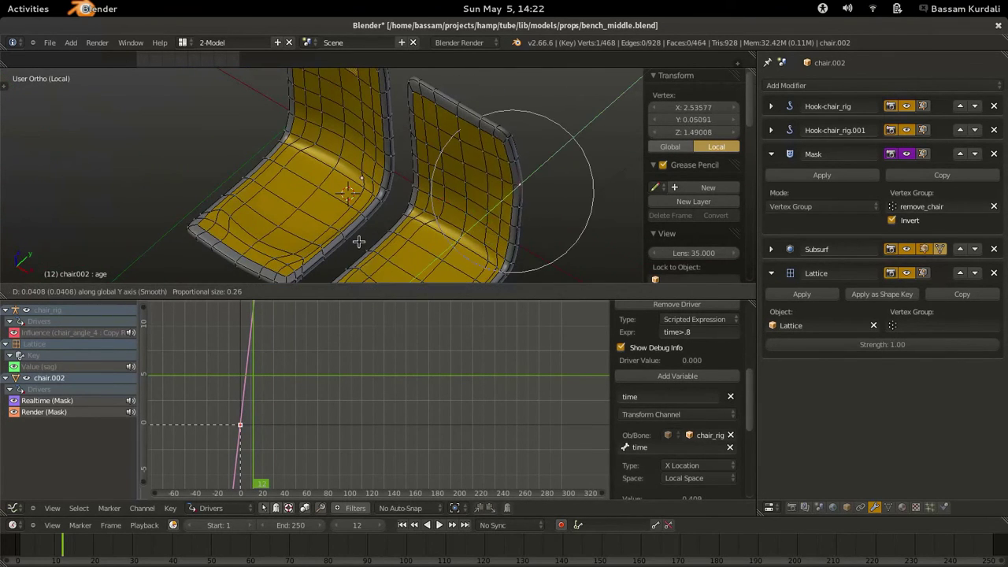
click(358, 242)
- Select edges along the first chair's top rim in edge mode and move them about 0.07 along global Y using Connected proportional editing sized 0.24
middle_drag(369, 101, 336, 158)
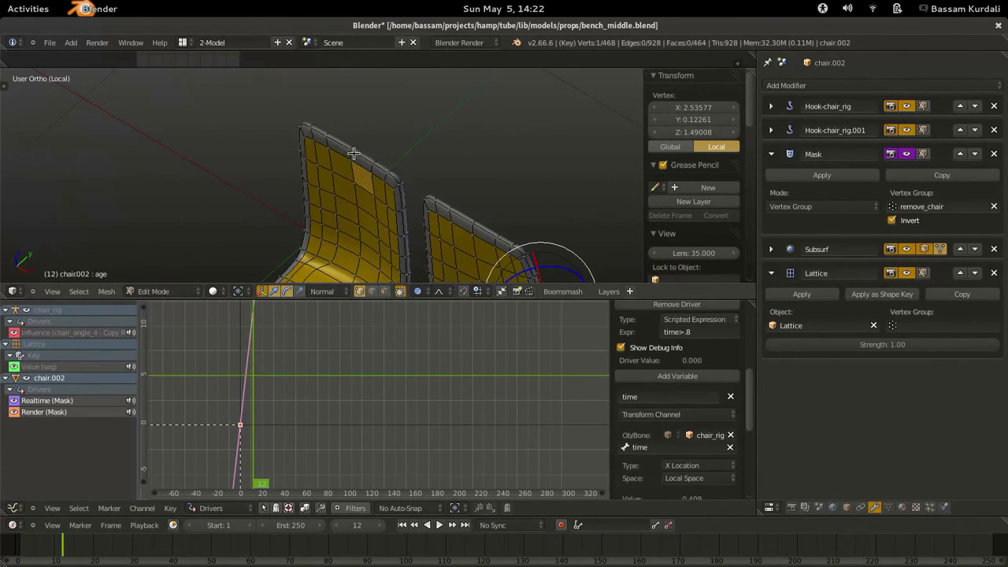
key(ctrl+Tab)
click(352, 171)
right_click(305, 125)
shift+right_click(391, 171)
key(ctrl+space)
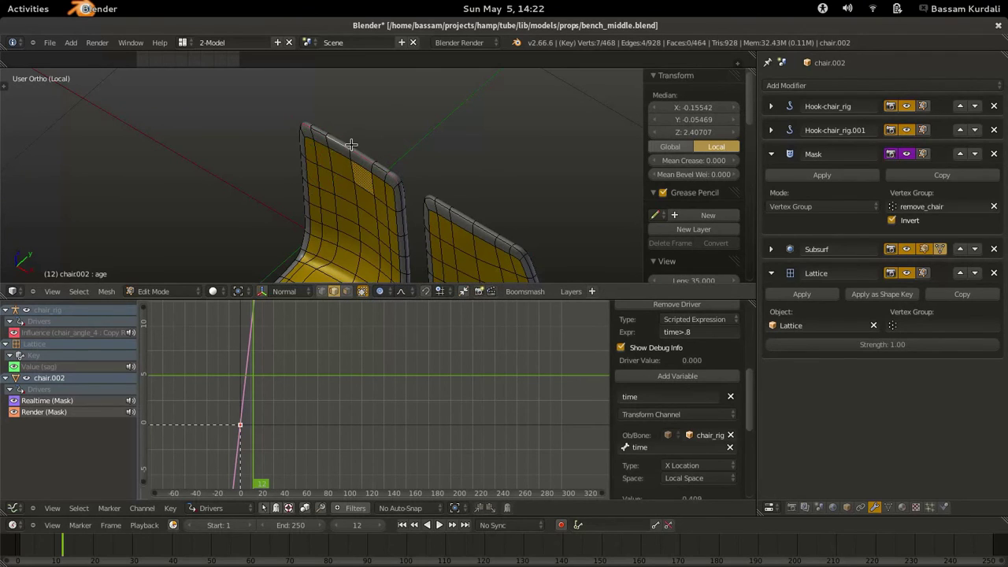
key(g)
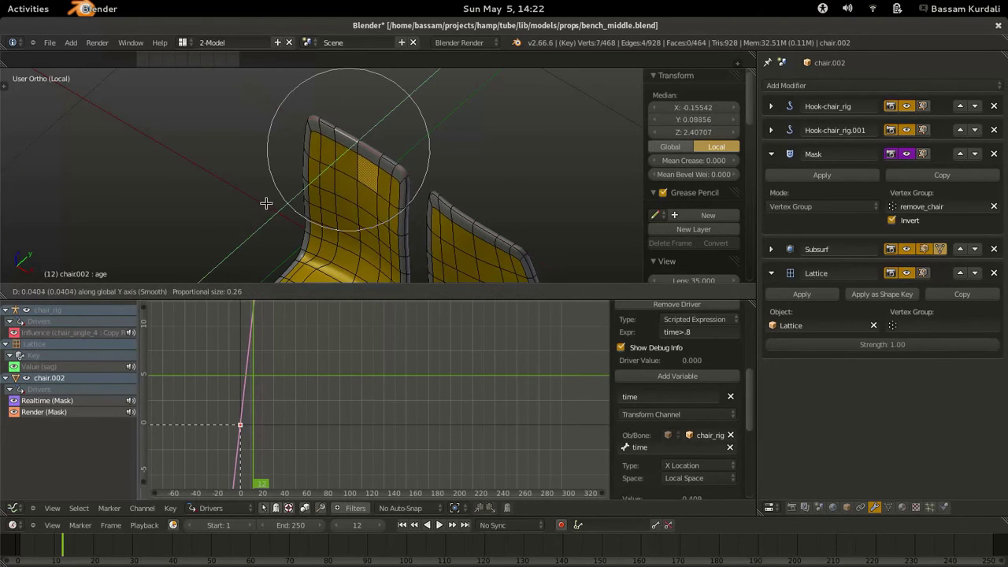
key(Escape)
click(378, 291)
click(405, 253)
key(g)
key(y)
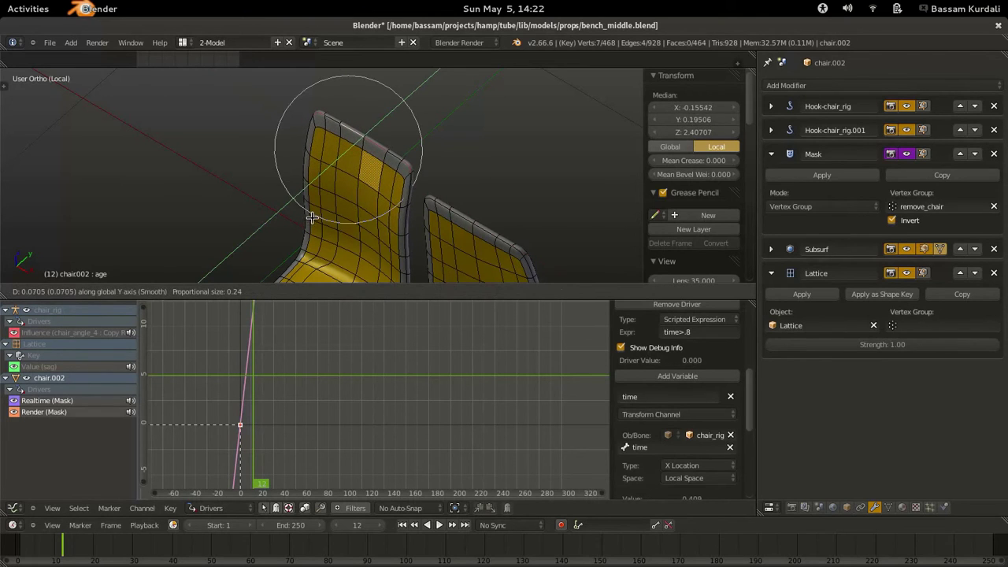
click(312, 217)
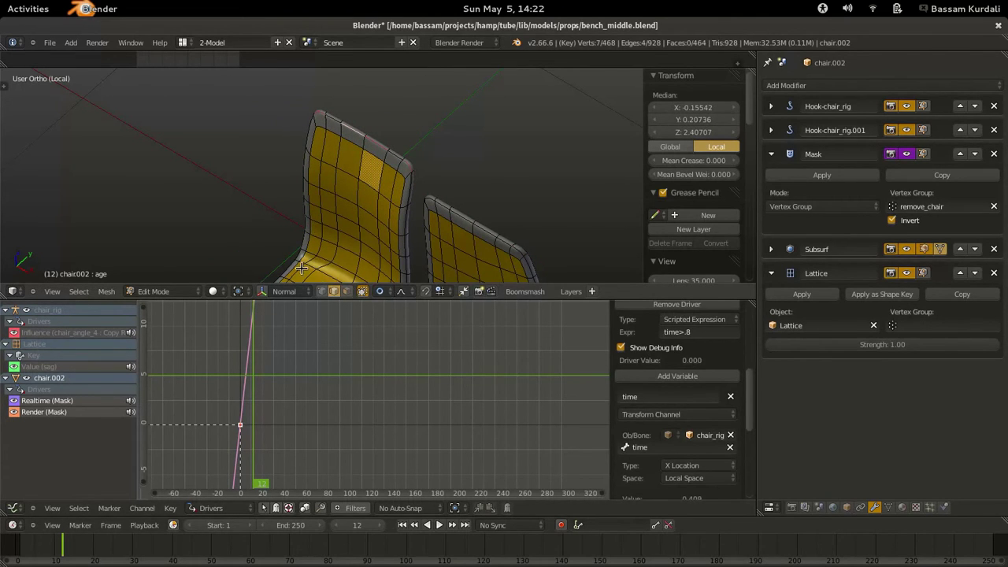
- Set the transform orientation to Global, twist the selected top rim edges slightly with the manipulator, and leave Edit Mode
key(ctrl+space)
click(329, 292)
click(339, 266)
click(322, 291)
click(323, 224)
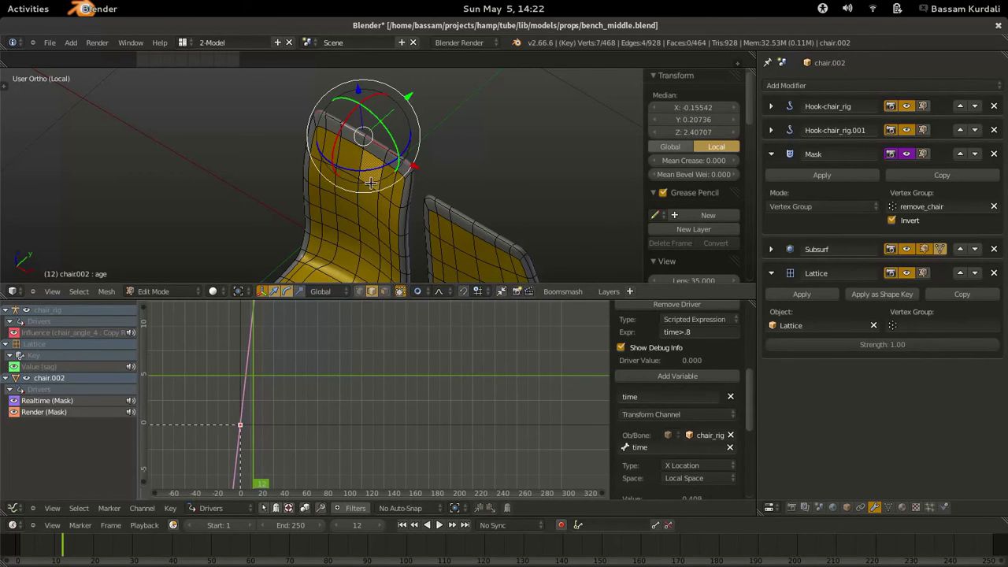
drag(367, 171, 371, 173)
middle_drag(334, 204, 374, 210)
key(Tab)
scroll(369, 185, down, 4)
shift+middle_drag(319, 189, 335, 122)
middle_drag(375, 153, 373, 181)
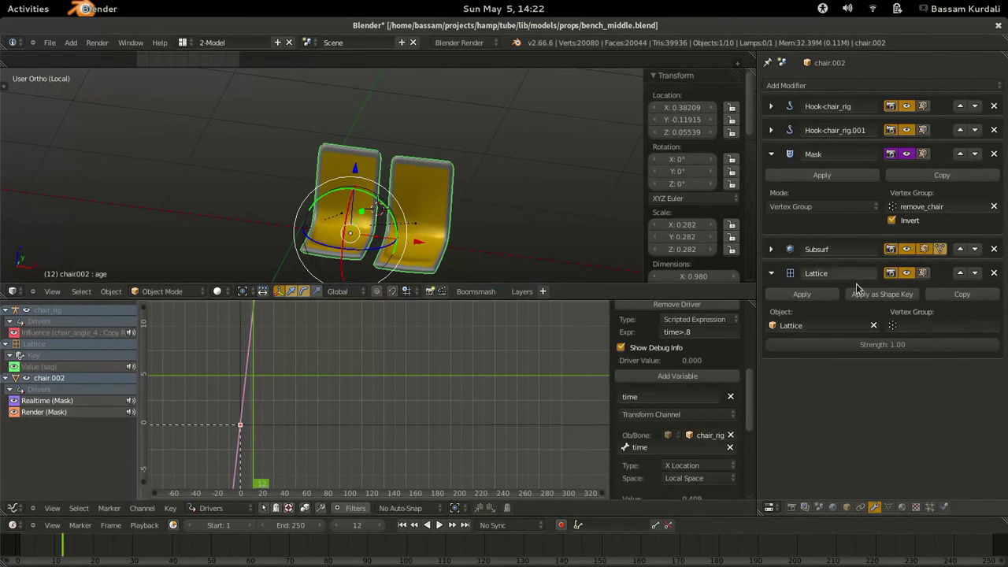
- Paste the copied driver onto the age shape key's value and set the driver type to Averaged Value
click(889, 508)
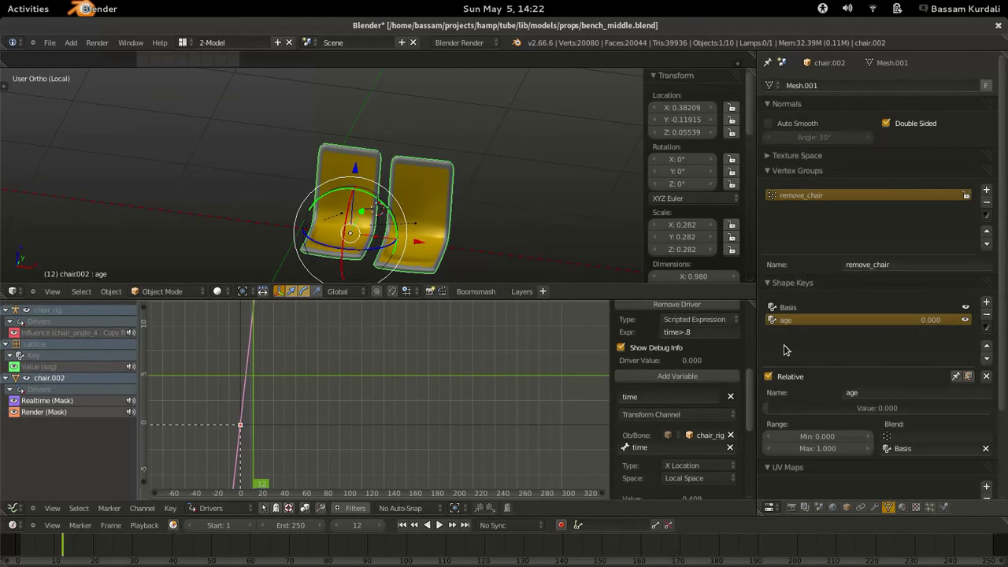
right_click(840, 415)
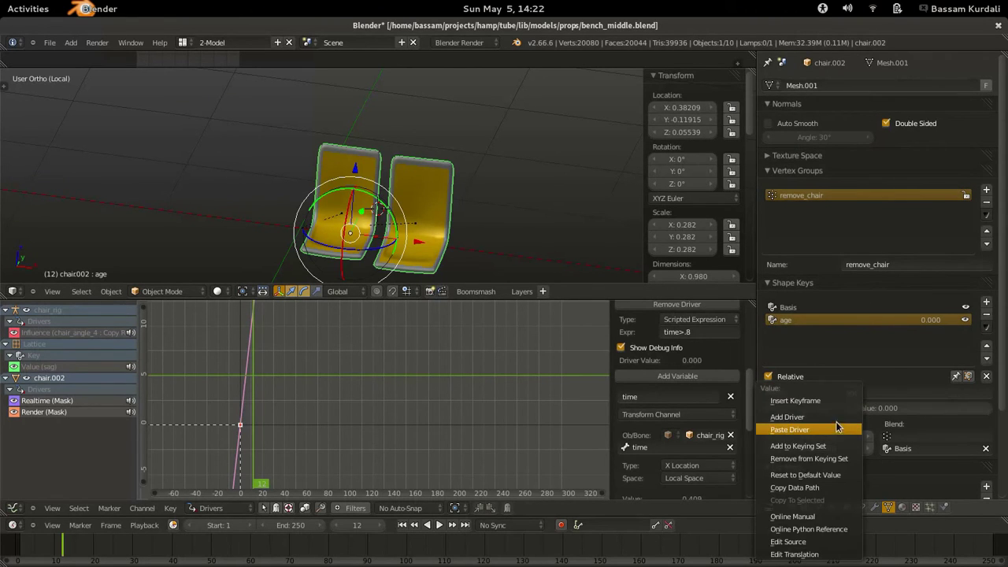
click(839, 426)
click(10, 423)
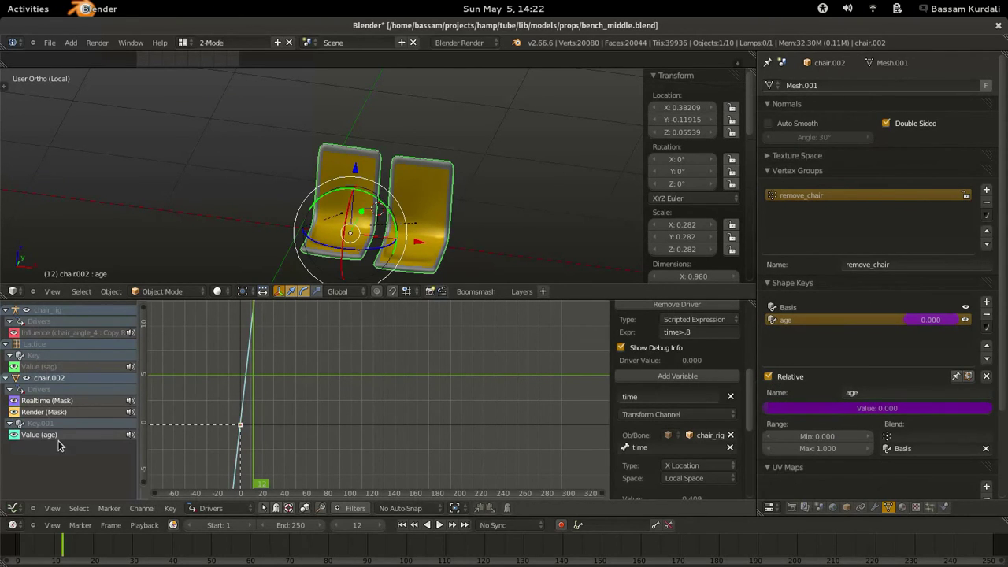
click(57, 435)
scroll(697, 367, up, 2)
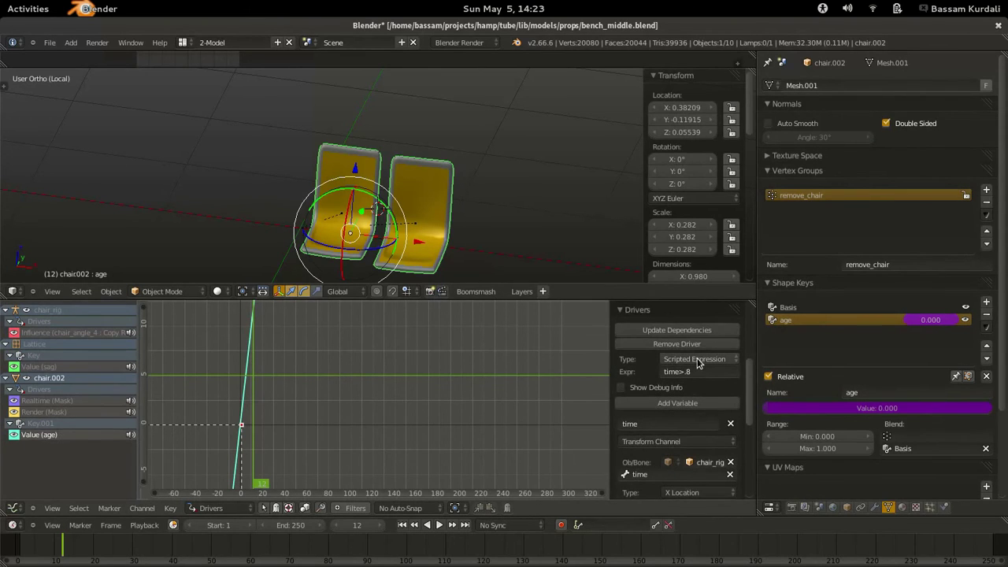
click(700, 362)
click(703, 349)
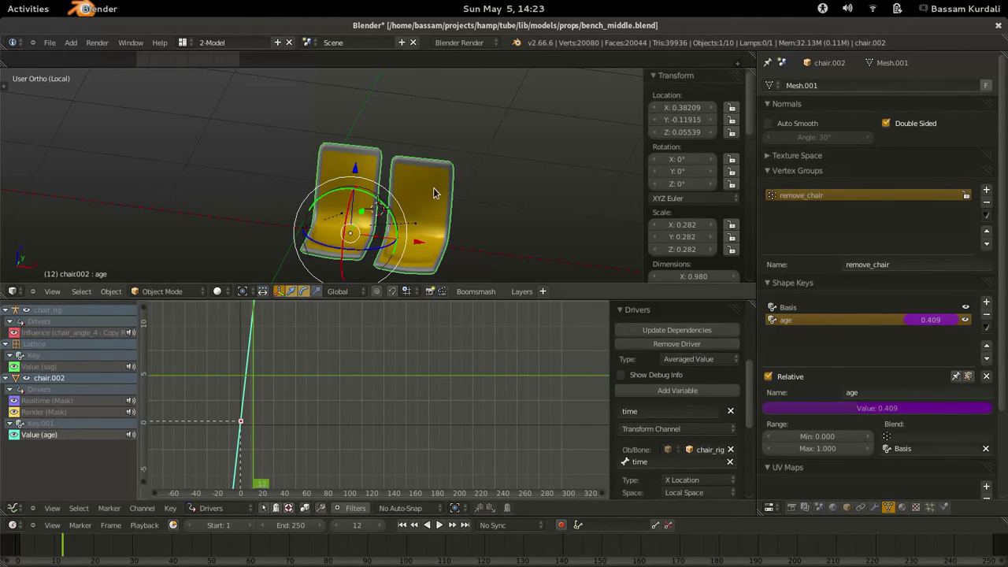
- Leave local view and try moving the time bone to about 0.82 on X to test the driven chairs
shift+middle_drag(329, 214, 349, 189)
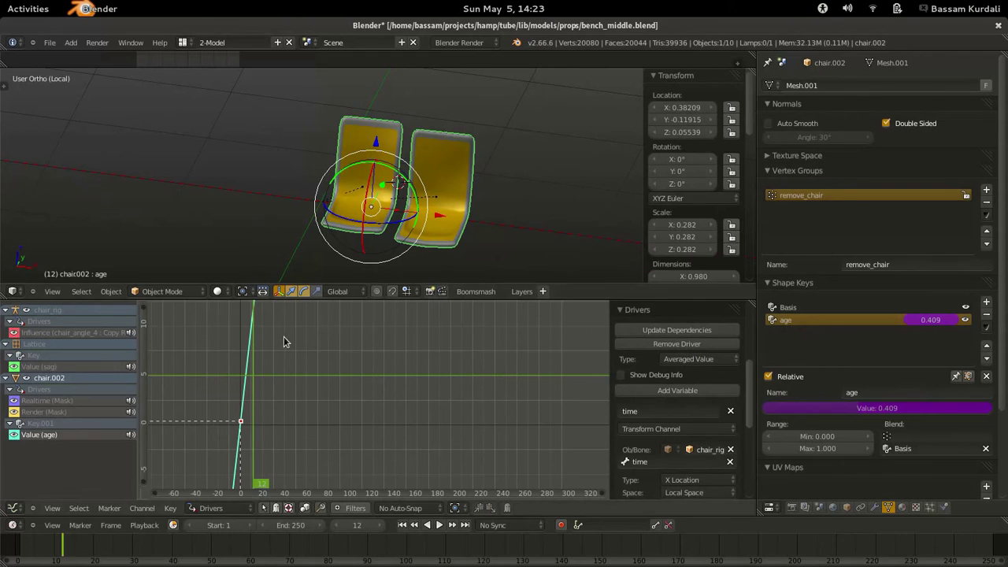
click(52, 292)
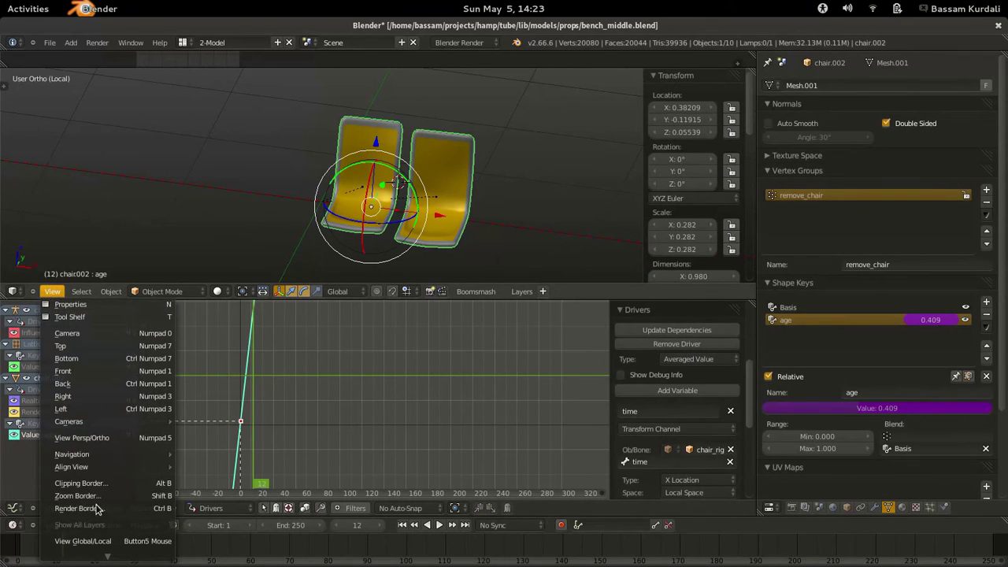
key(KP_Divide)
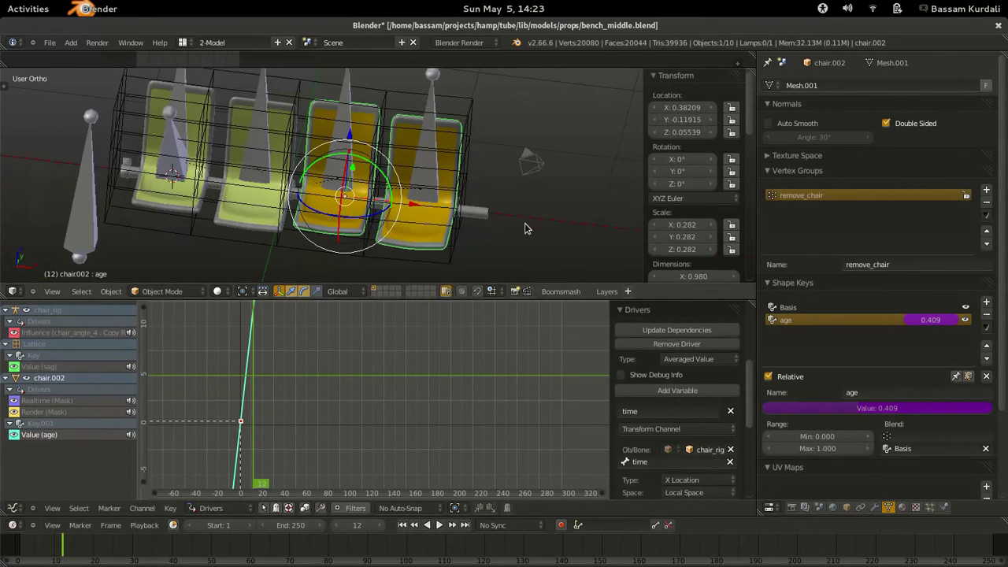
ctrl+middle_drag(437, 231, 433, 261)
right_click(163, 213)
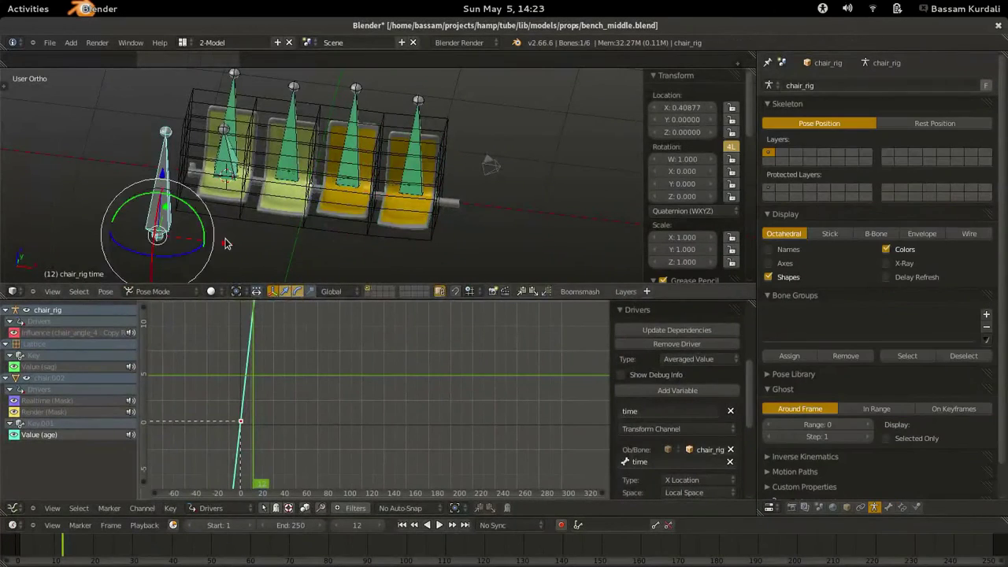
drag(225, 241, 242, 249)
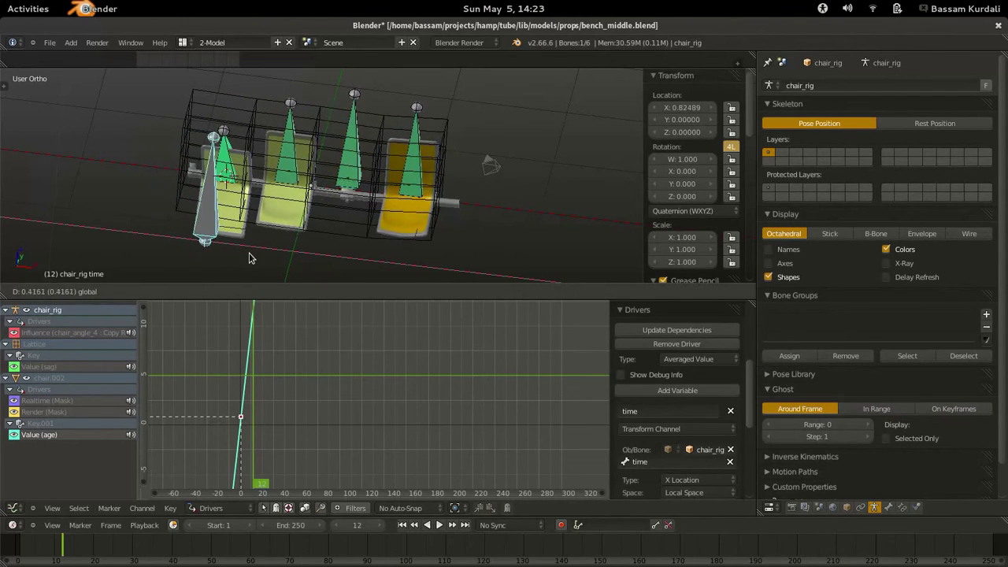
right_click(177, 246)
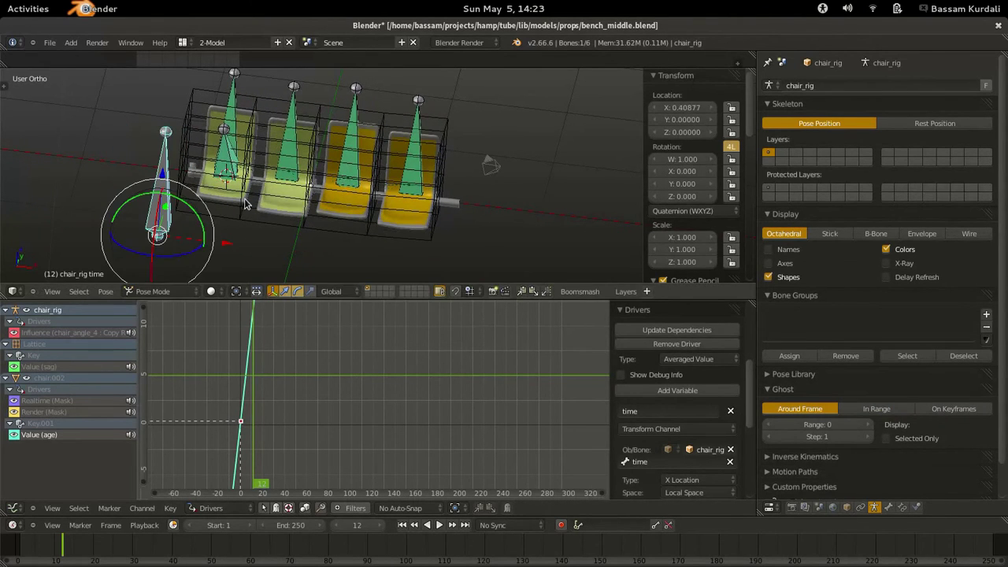
- Add a Basis shape key and a second shape key named sag to the green chair object
right_click(262, 215)
click(994, 254)
click(988, 254)
click(892, 343)
text(sag)
key(Return)
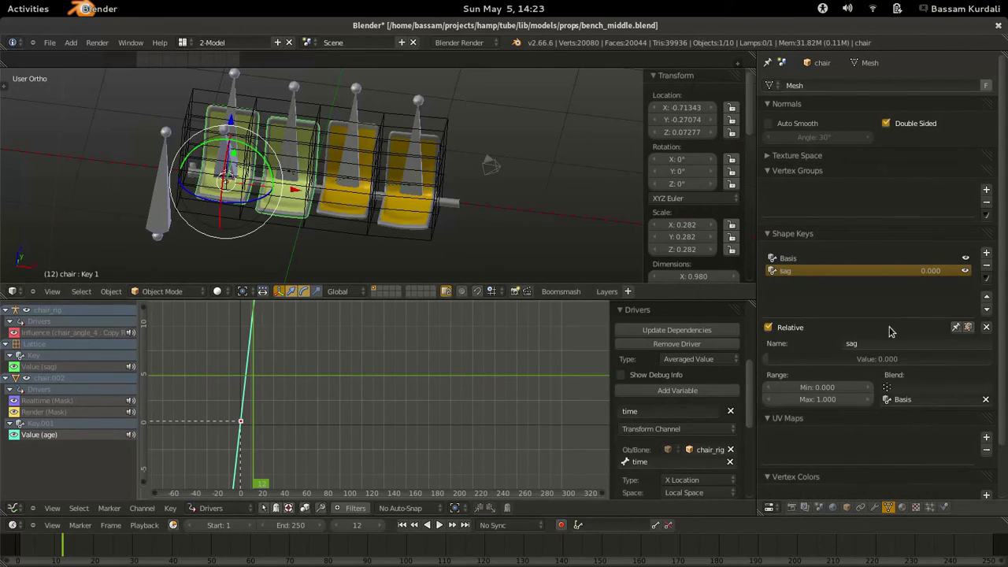
- Isolate the green chair object in local view and enter Edit Mode on its sag shape key, with the manipulator hidden
key(KP_Divide)
middle_drag(325, 236, 387, 198)
key(Tab)
scroll(388, 199, up, 2)
drag(308, 135, 308, 164)
key(ctrl+space)
- Select vertices on the green chair in wireframe display and move them along Z with smooth proportional editing
right_click(296, 189)
mouse_move(389, 218)
middle_down()
mouse_move(315, 193)
mouse_move(378, 236)
mouse_move(441, 189)
mouse_move(452, 160)
middle_up()
scroll(296, 189, down, 3)
right_click(471, 244)
key(z)
shift+right_click(470, 244)
key(g)
key(z)
click(473, 207)
- Rotate three vertices near the top of the backrest about 6.7° with smooth proportional editing sized 0.42, and leave Edit Mode
right_click(452, 160)
shift+right_click(442, 160)
shift+right_click(444, 166)
key(r)
key(z)
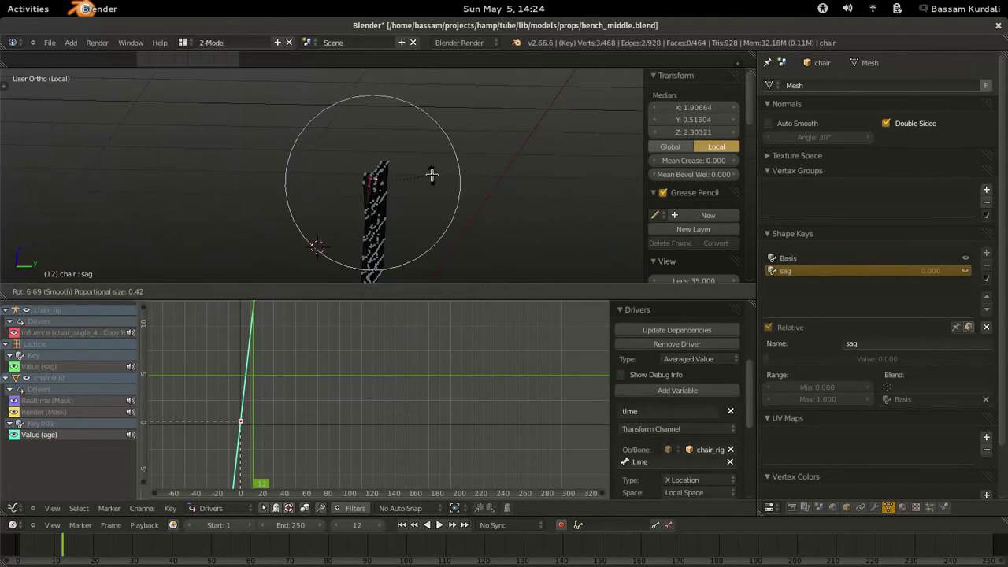
click(433, 180)
right_click(310, 158)
middle_drag(432, 180, 441, 236)
key(Tab)
scroll(399, 228, down, 2)
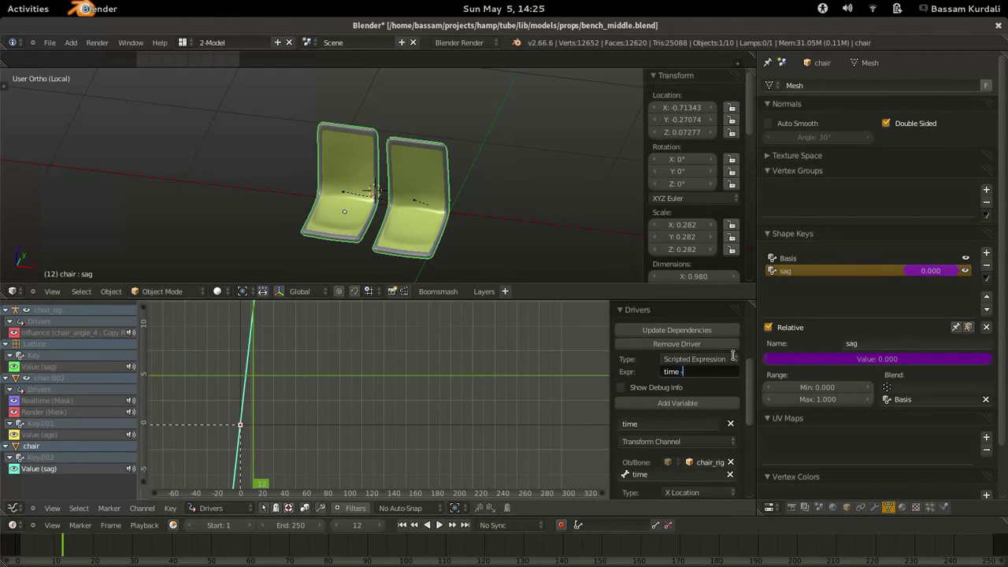
- Set the green chair's sag driver expression to time -.1 and leave local view
key(Return)
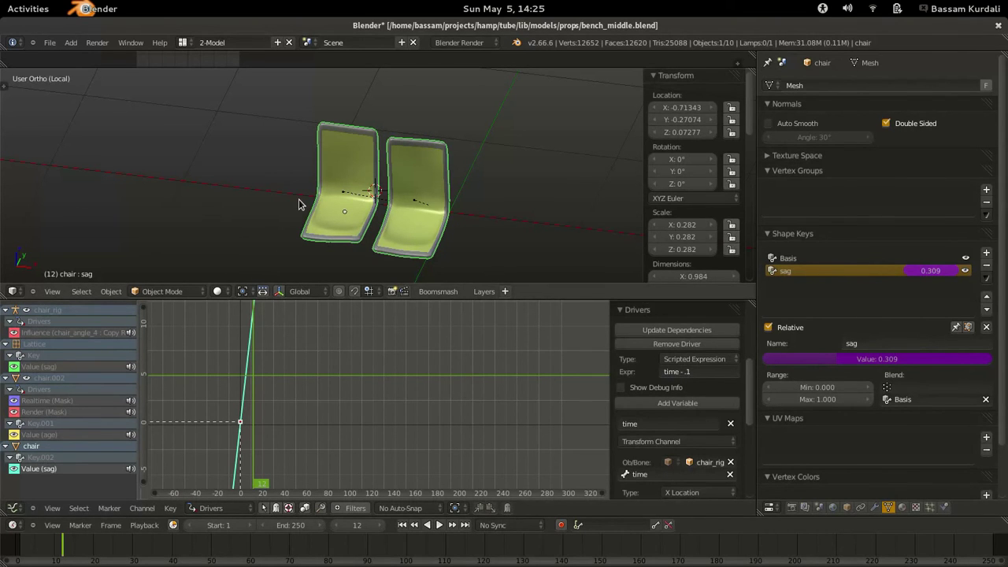
key(KP_Divide)
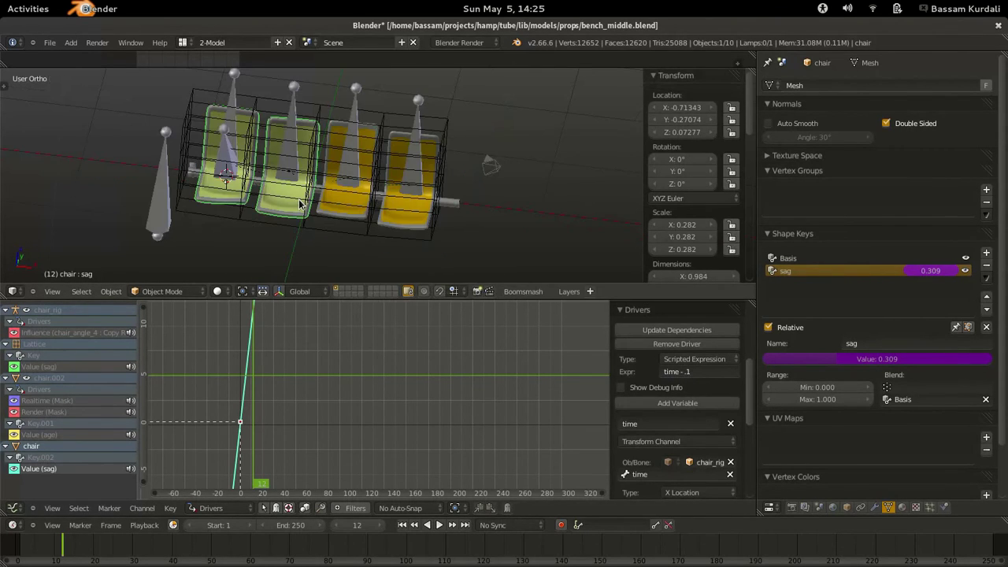
- Clear the time bone's location and try sliding it along global X to about 0.49 to check the aging
right_click(151, 231)
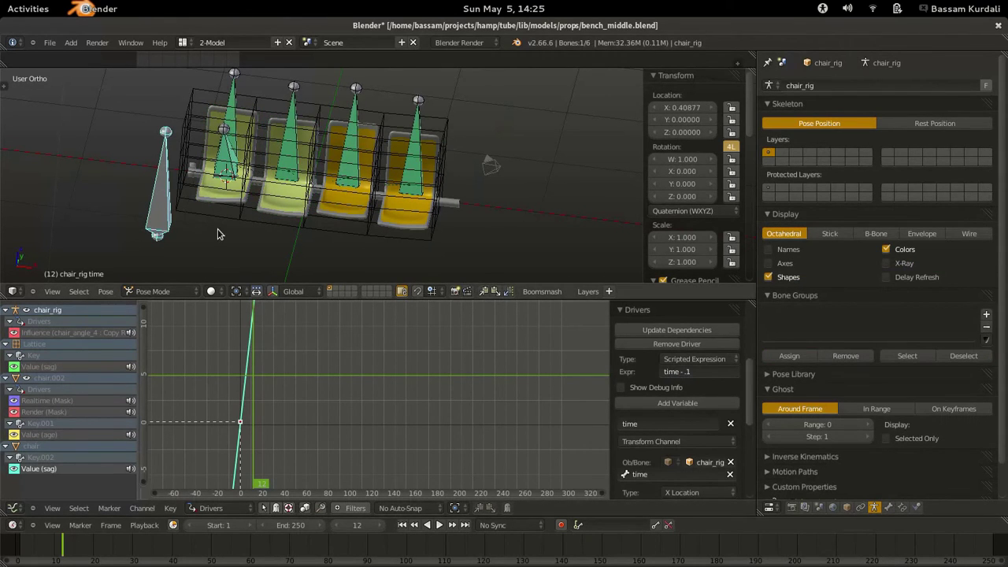
key(alt+g)
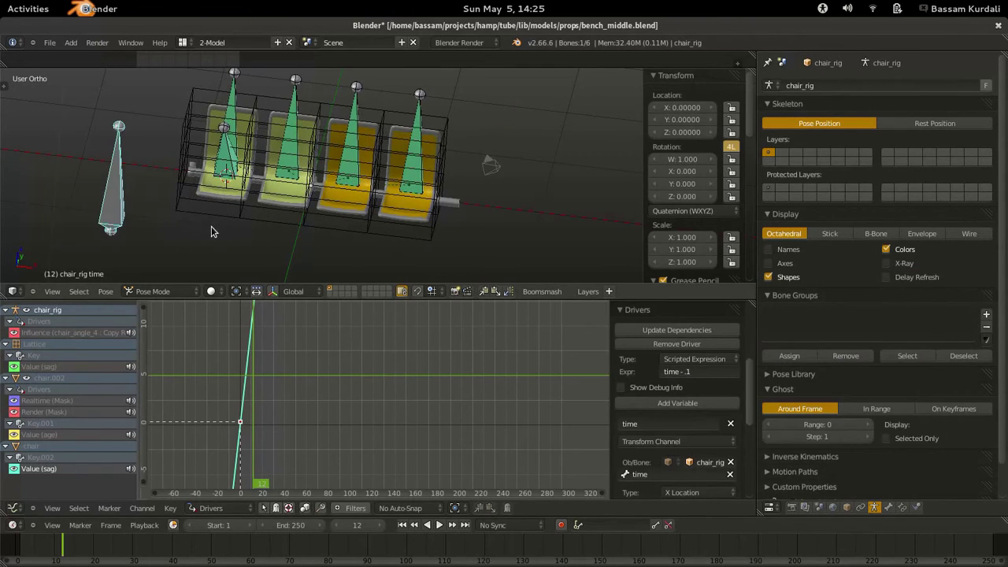
key(g)
key(x)
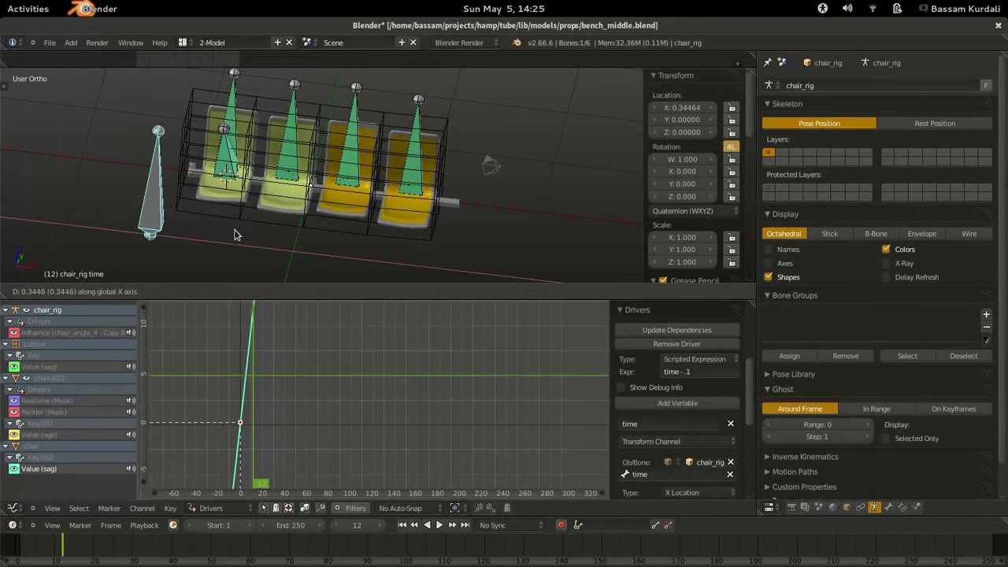
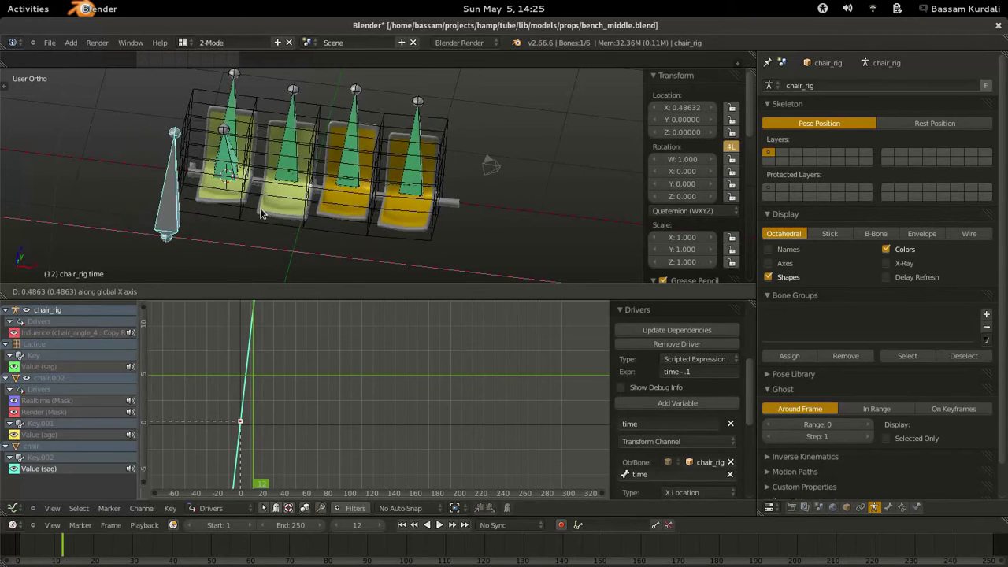
key(Escape)
- Switch to wireframe display, select the chair holder.001 object under the orange chairs, and enter Edit Mode on it
scroll(215, 226, up, 4)
mouse_move(254, 224)
middle_down()
mouse_move(299, 165)
mouse_move(320, 168)
middle_up()
key(z)
scroll(331, 169, up, 4)
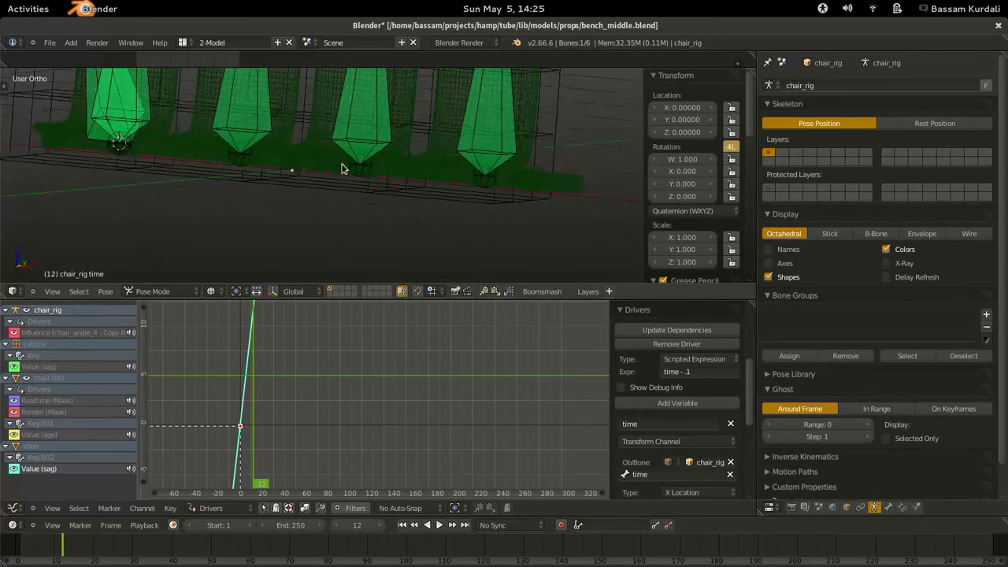
right_click(356, 213)
right_click(356, 214)
right_click(360, 217)
scroll(327, 161, down, 2)
scroll(269, 195, down, 2)
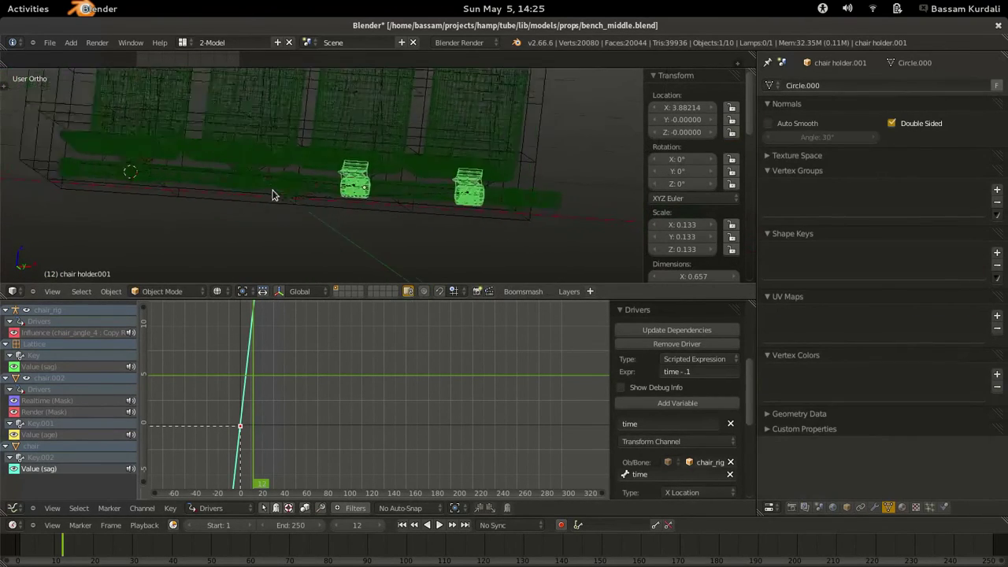
middle_drag(273, 194, 351, 178)
key(Tab)
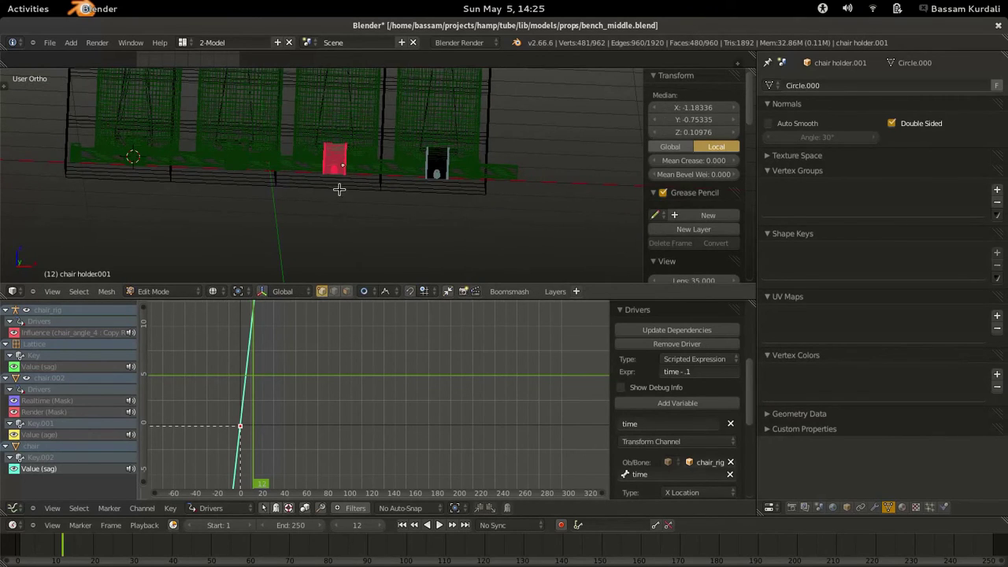
- Select all geometry linked to the holder under the third chair, hook it to a new object, and leave Edit Mode
scroll(284, 177, up, 2)
right_click(268, 180)
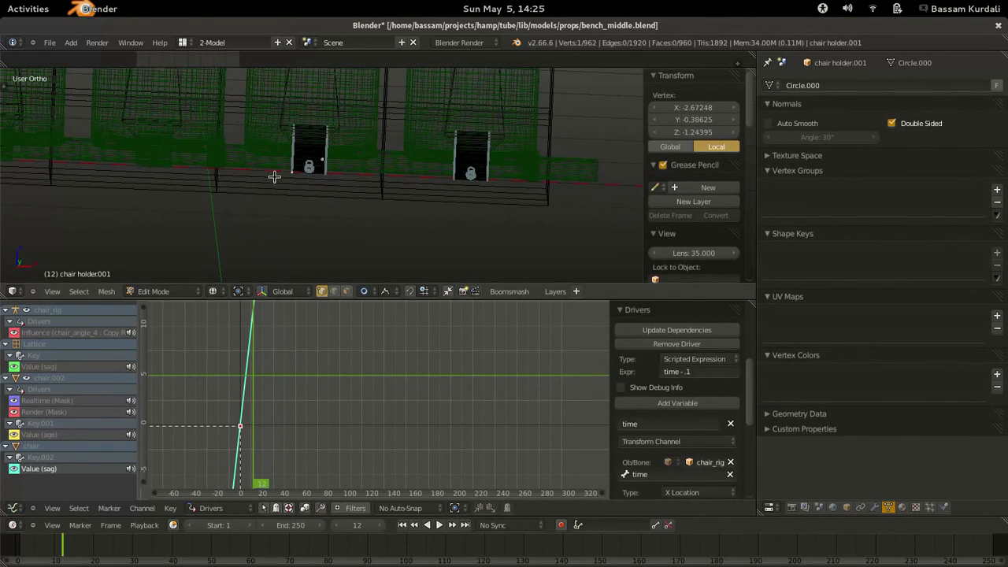
key(ctrl+l)
scroll(283, 187, down, 3)
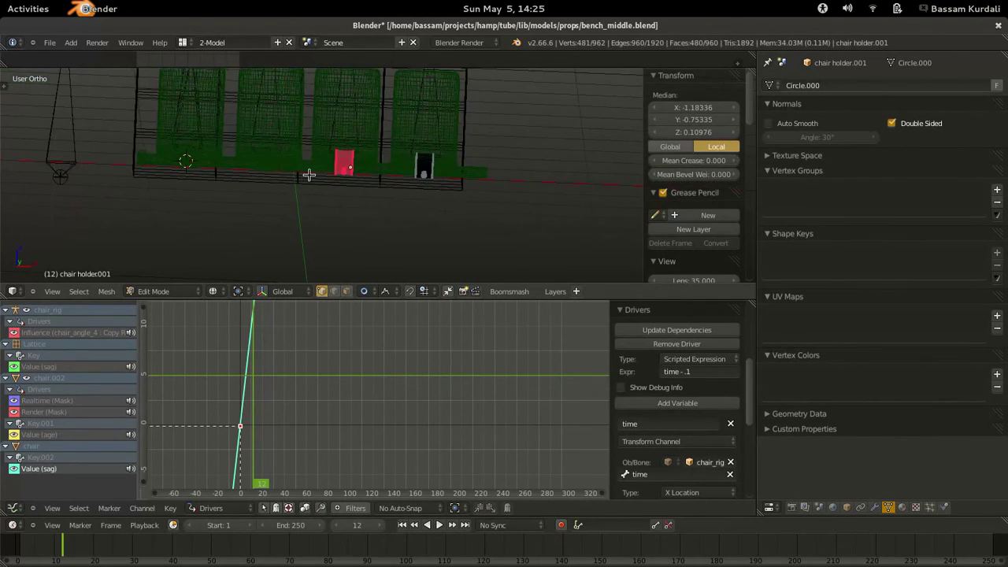
key(ctrl+h)
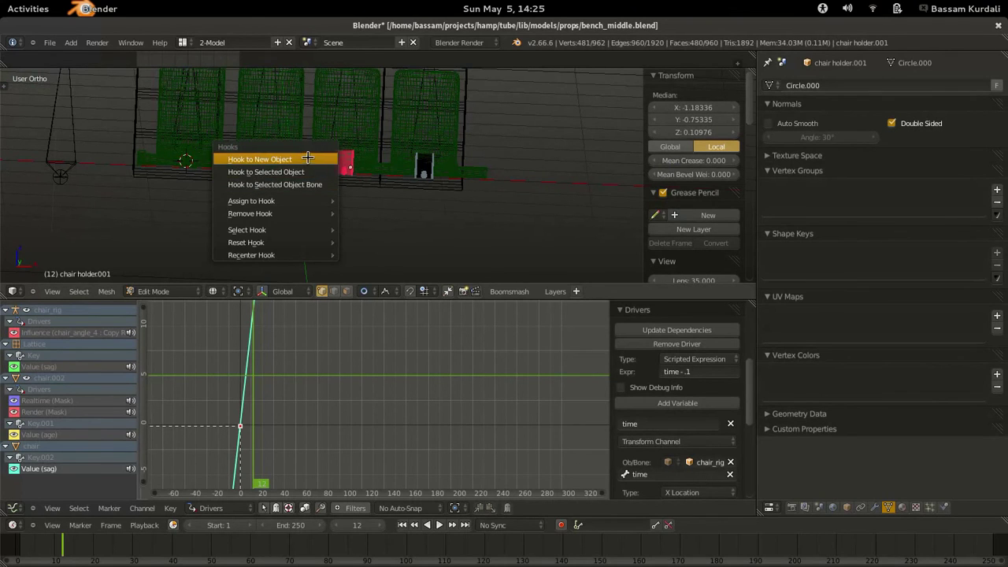
click(310, 159)
key(Tab)
- Display the new empty as a cube with a size of 0.11
right_click(341, 237)
key(g)
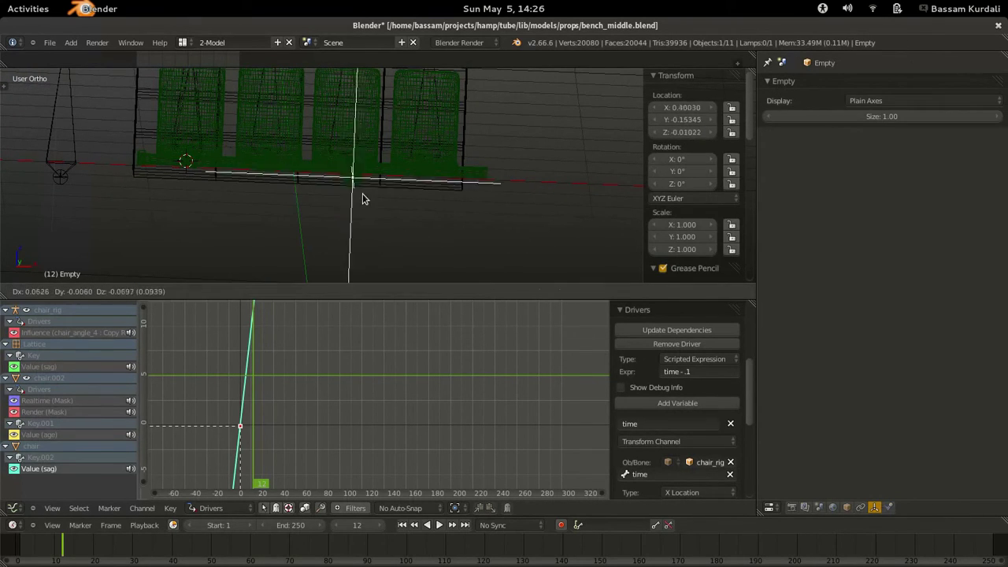
key(Escape)
click(897, 101)
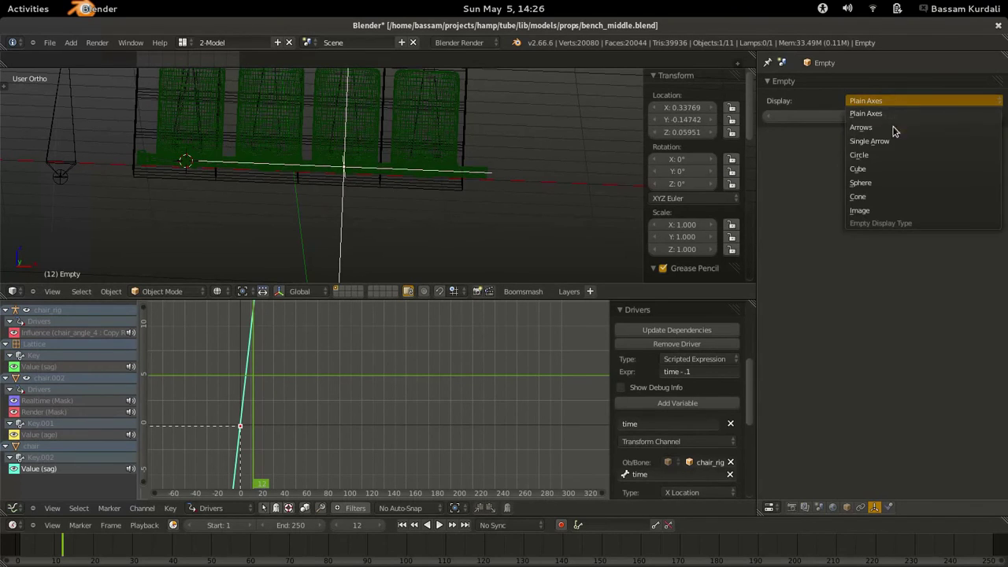
click(875, 168)
drag(869, 120, 871, 119)
- Return to solid display and move the empty down to about Z -0.34 and forward to about Y -0.94
key(z)
middle_drag(300, 168, 363, 174)
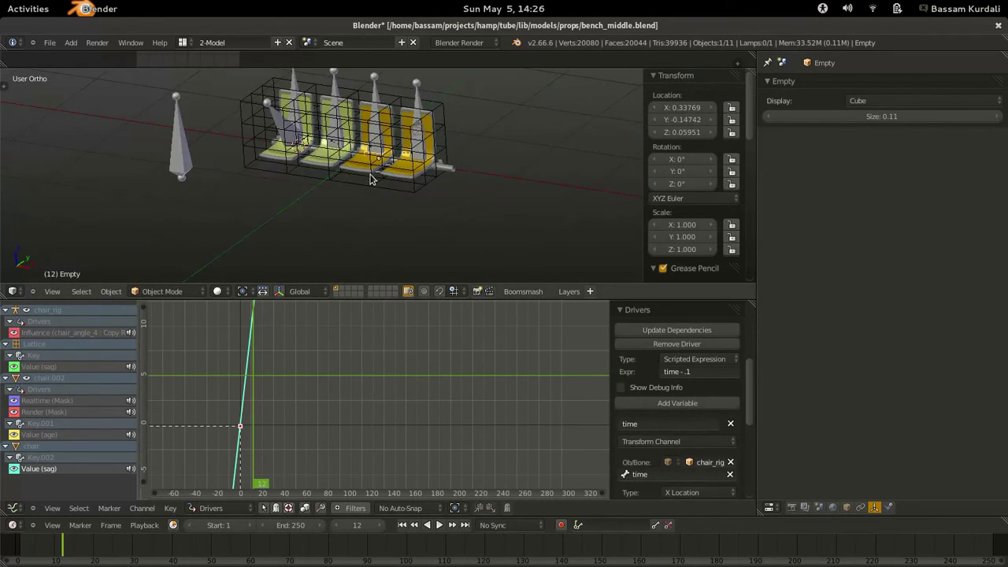
key(g)
key(z)
click(360, 197)
key(g)
key(y)
click(302, 199)
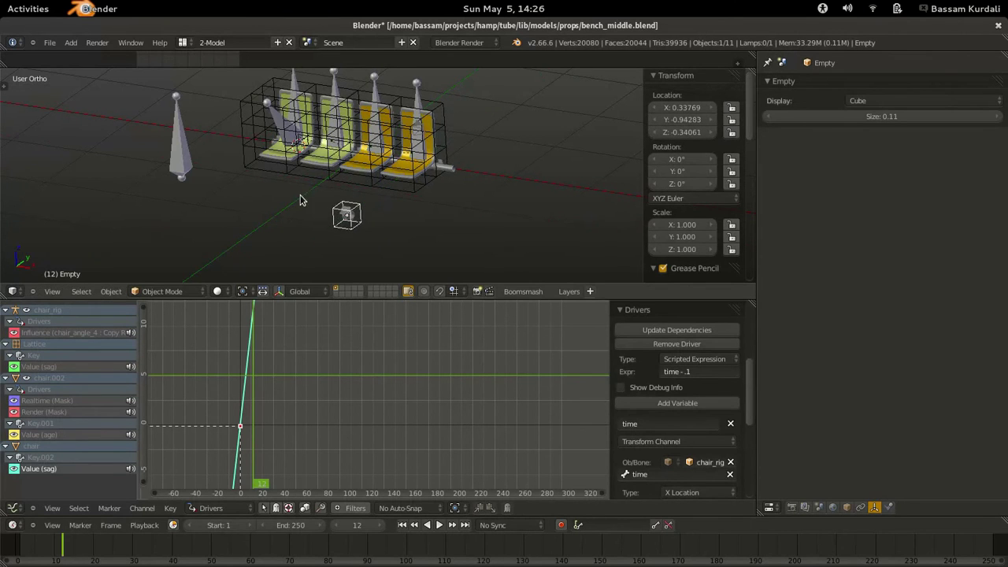
- Enable the rotation manipulator, rotate the empty about 87.8° around Y, and move it along Y to about -0.78
scroll(284, 188, up, 2)
middle_drag(276, 181, 317, 261)
click(279, 291)
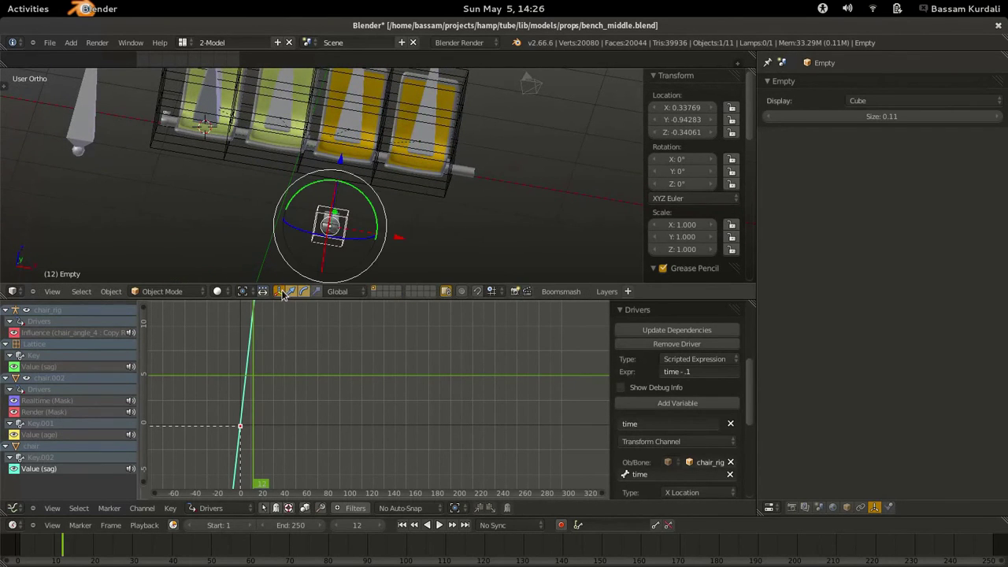
drag(362, 202, 399, 210)
middle_drag(399, 210, 343, 206)
drag(345, 208, 343, 211)
key(g)
key(y)
click(337, 226)
- Examine the holders beneath the seats and the detached holder around its empty from several angles
middle_drag(311, 226, 298, 208)
scroll(233, 202, up, 7)
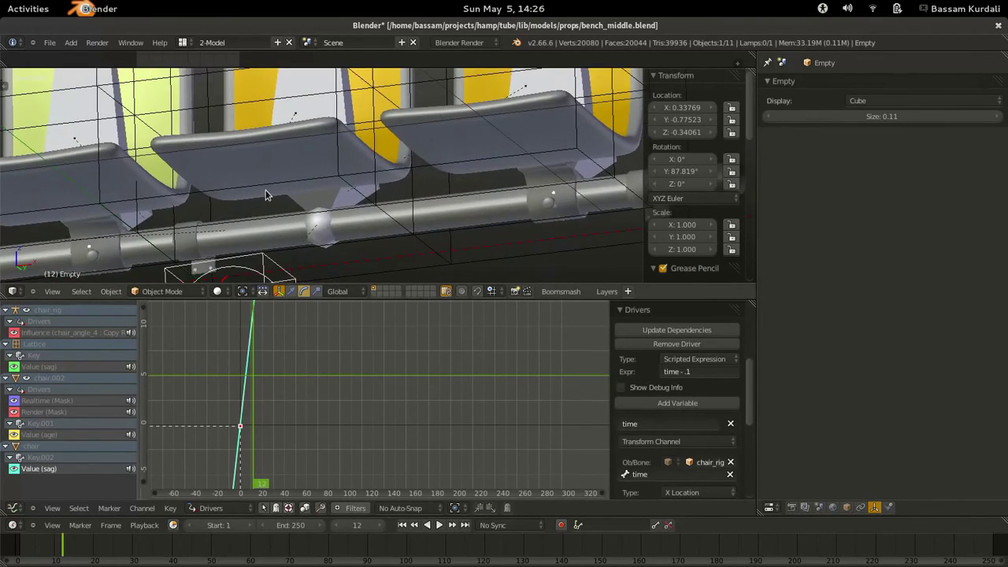
scroll(266, 195, down, 5)
middle_drag(264, 175, 304, 243)
mouse_move(256, 367)
mouse_down()
mouse_move(337, 371)
mouse_move(244, 378)
mouse_up()
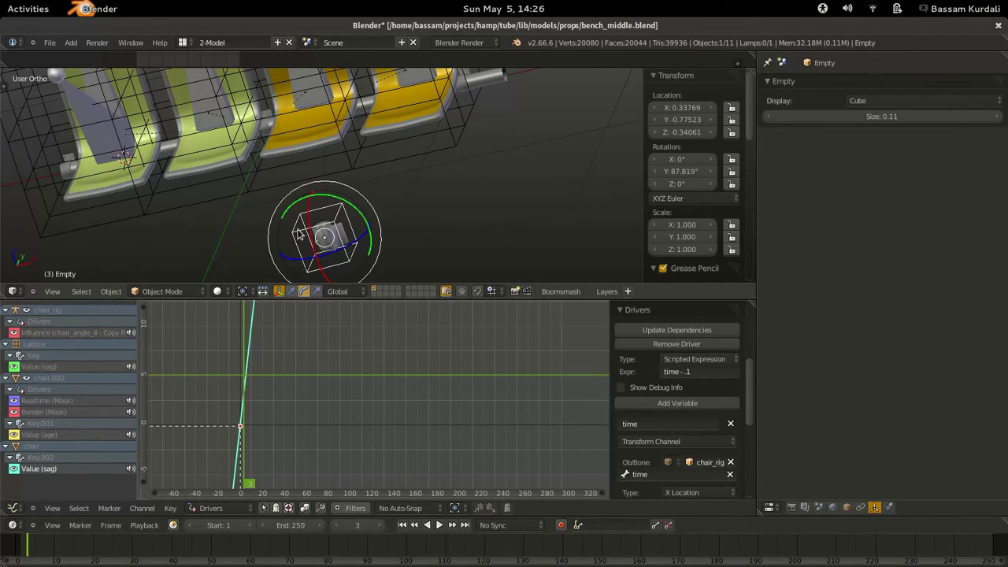
scroll(298, 228, up, 4)
shift+middle_drag(281, 223, 316, 137)
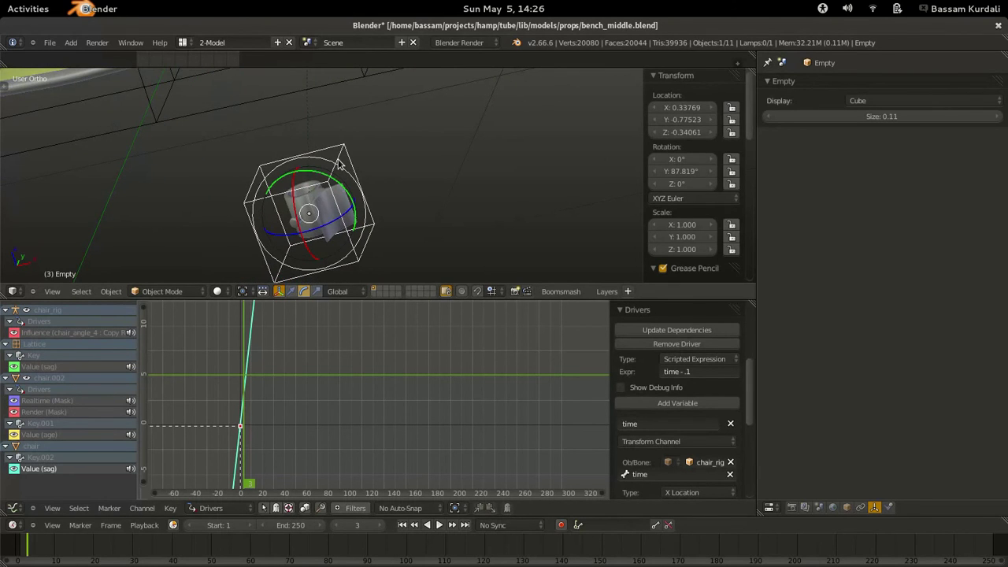
scroll(325, 178, down, 6)
- Select the empty, lattice, chair rig and green chair together and add them to the middle bench group
shift+right_click(174, 182)
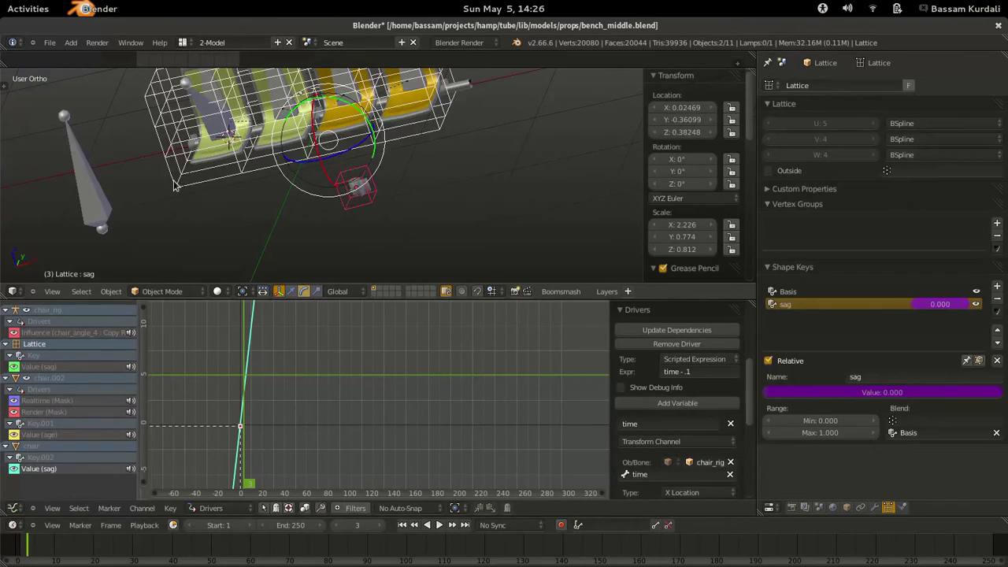
right_click(111, 198)
key(ctrl+Tab)
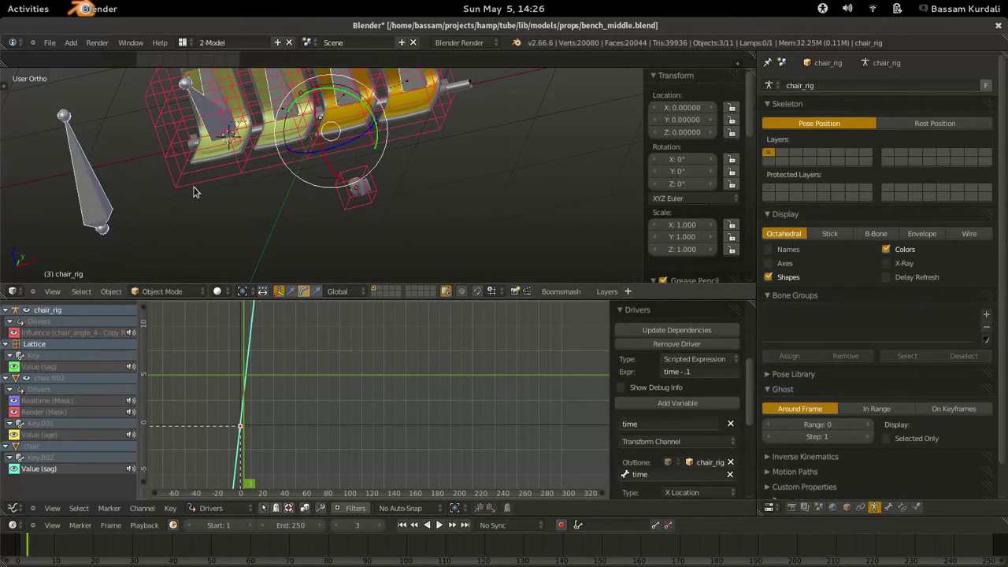
right_click(197, 168)
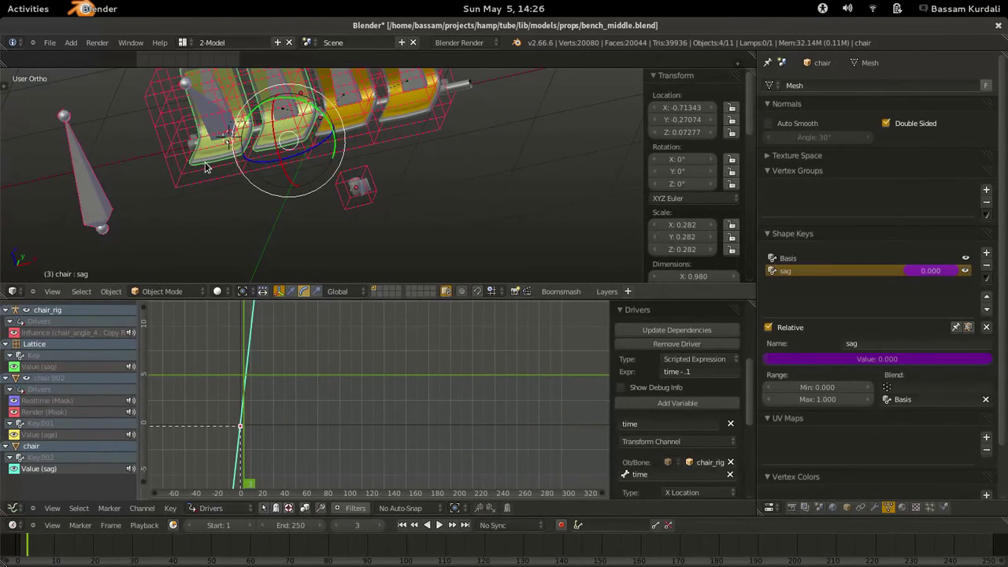
alt+right_click(203, 170)
click(203, 165)
- Select chair holder.001 and move its Hook-Empty modifier to the top of the modifier stack
key(KP_Decimal)
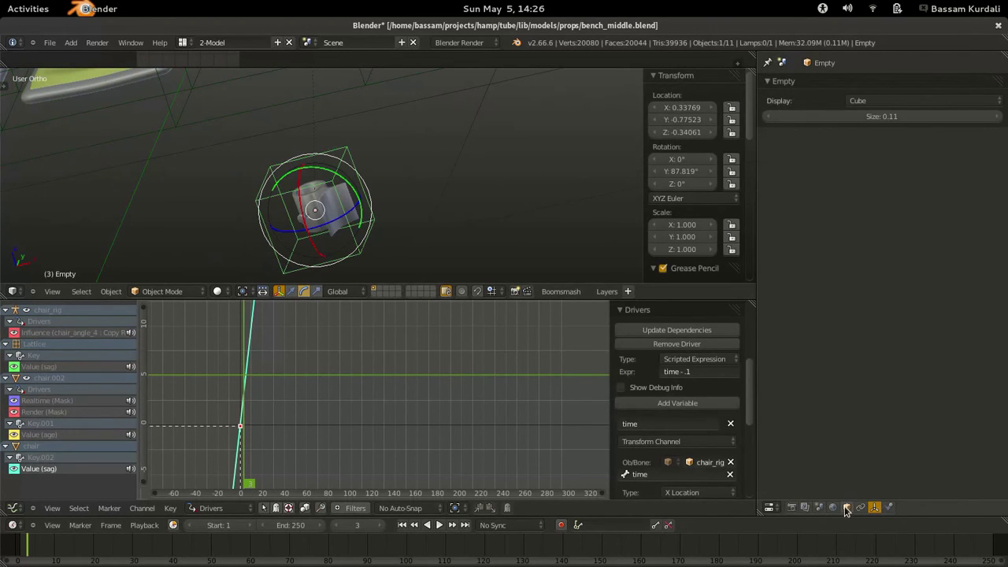
right_click(323, 219)
click(879, 507)
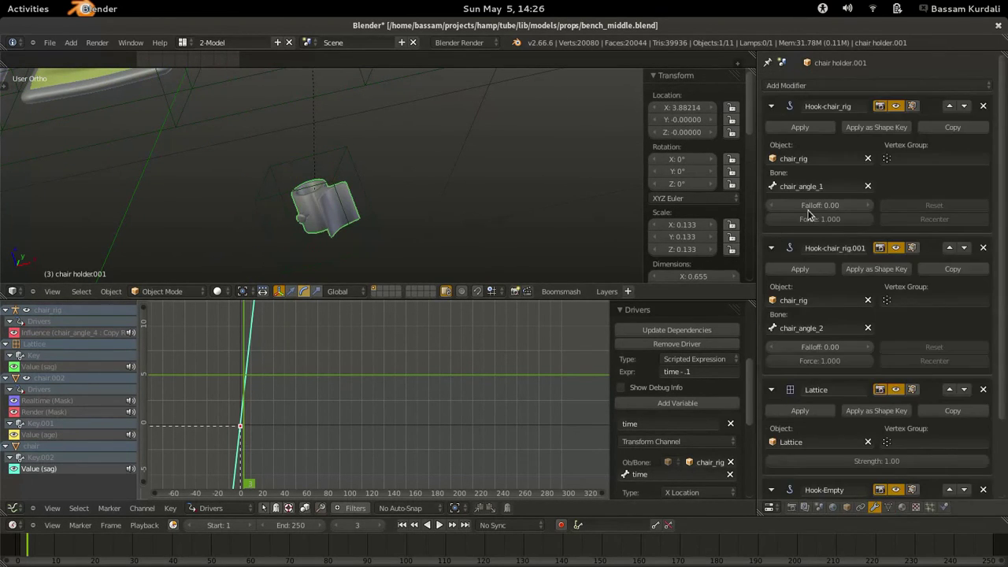
scroll(871, 271, down, 3)
click(949, 397)
click(949, 299)
scroll(950, 298, up, 3)
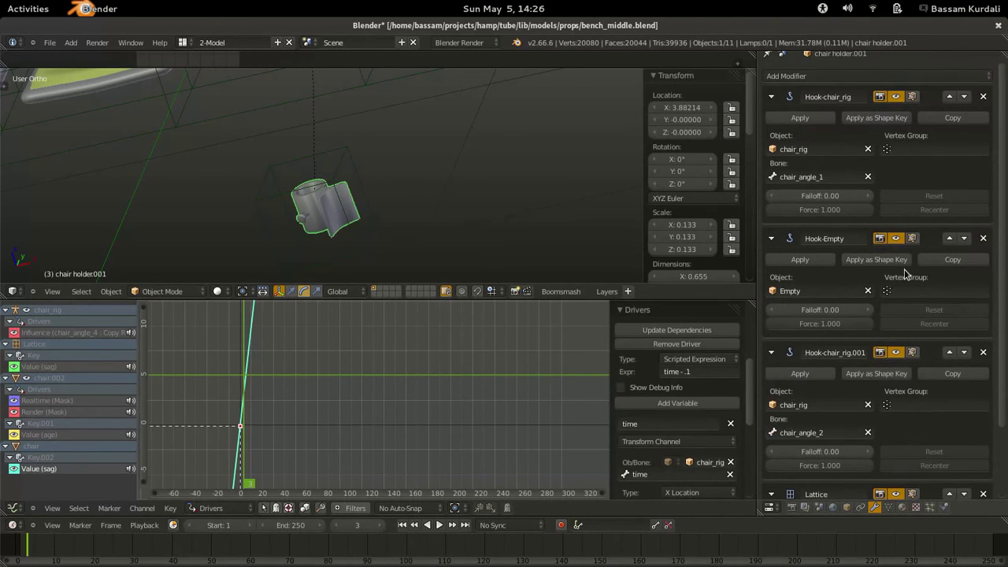
click(949, 234)
- Put a time bone driver on the Hook-Empty modifier's viewport visibility with the expression time>.83
scroll(352, 159, down, 4)
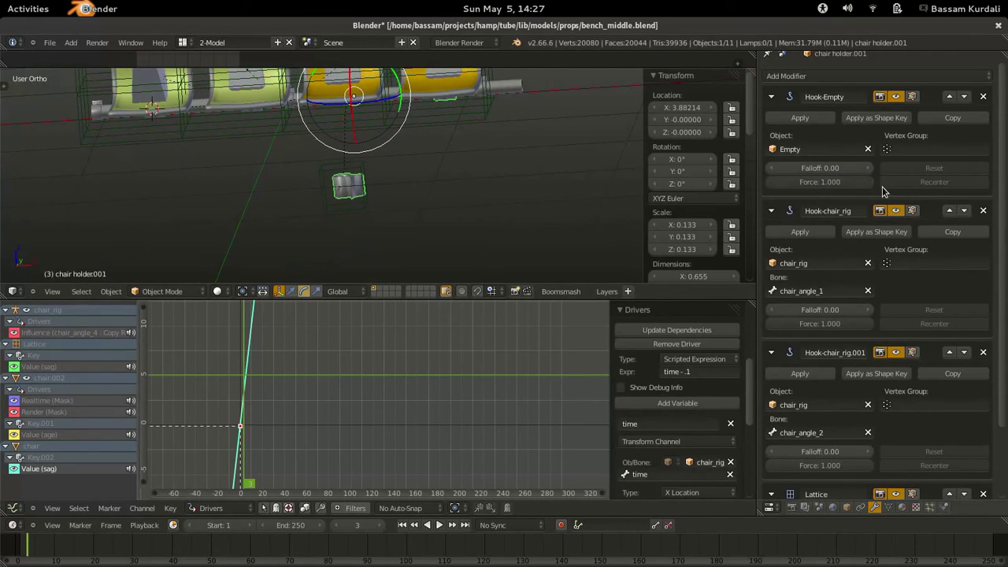
right_click(894, 105)
click(895, 100)
scroll(103, 356, down, 3)
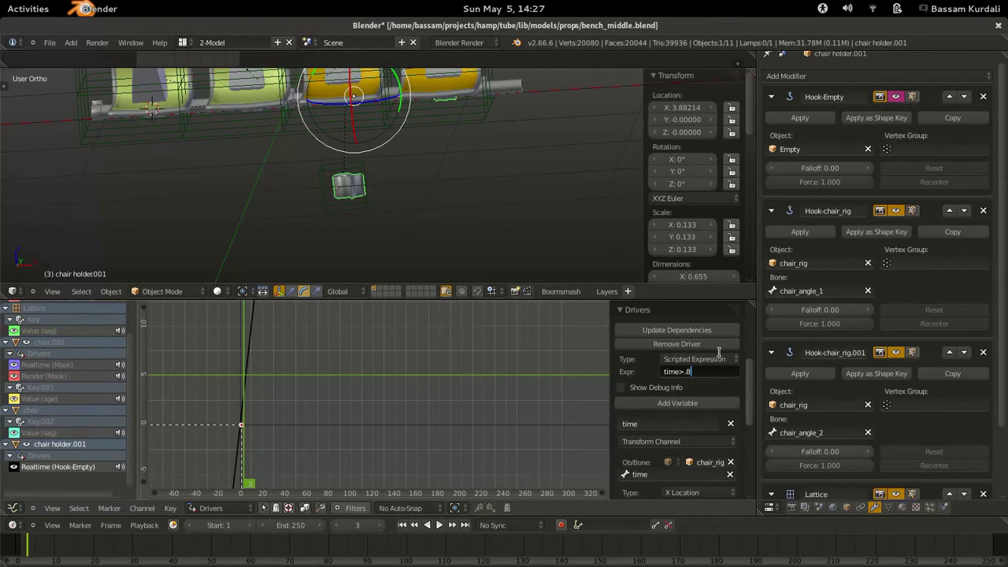
key(Return)
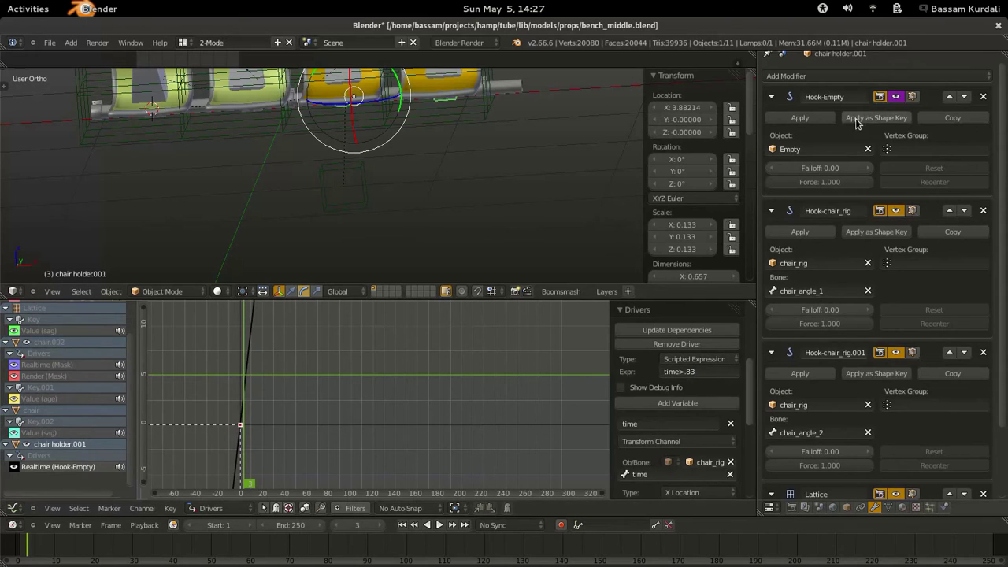
- Copy the Hook-Empty viewport visibility driver onto the modifier's render visibility
right_click(894, 96)
click(893, 83)
right_click(879, 98)
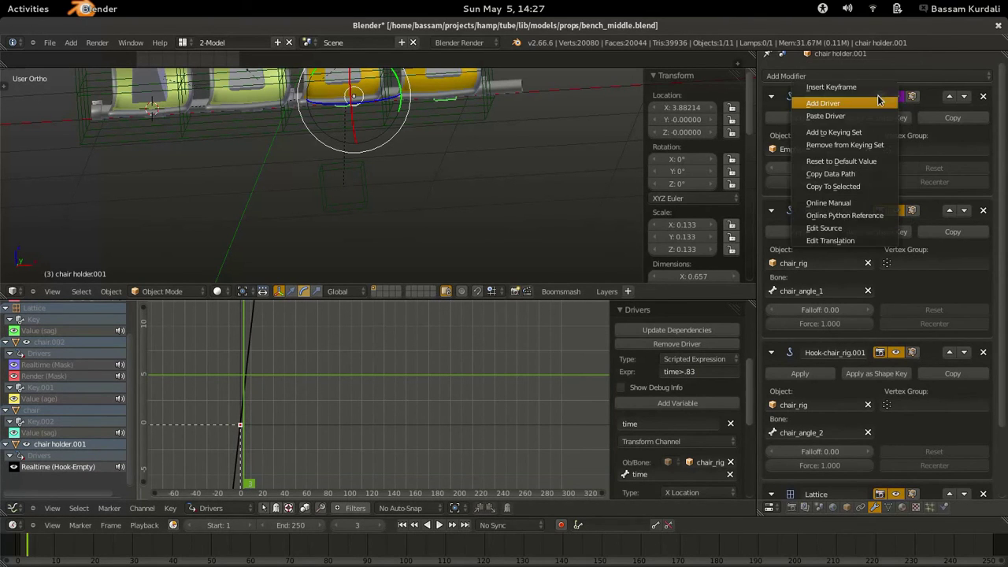
click(874, 113)
scroll(430, 146, down, 5)
- Slide the time bone along global X to about 1.04 in Pose Mode to test the holder's drop, and return to Object Mode
right_click(206, 167)
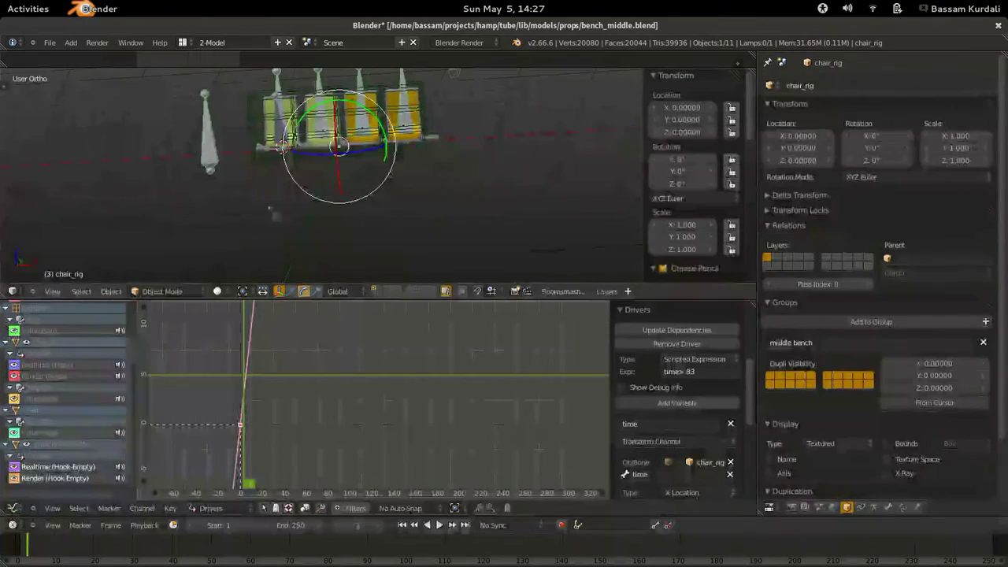
key(ctrl+Tab)
key(g)
key(x)
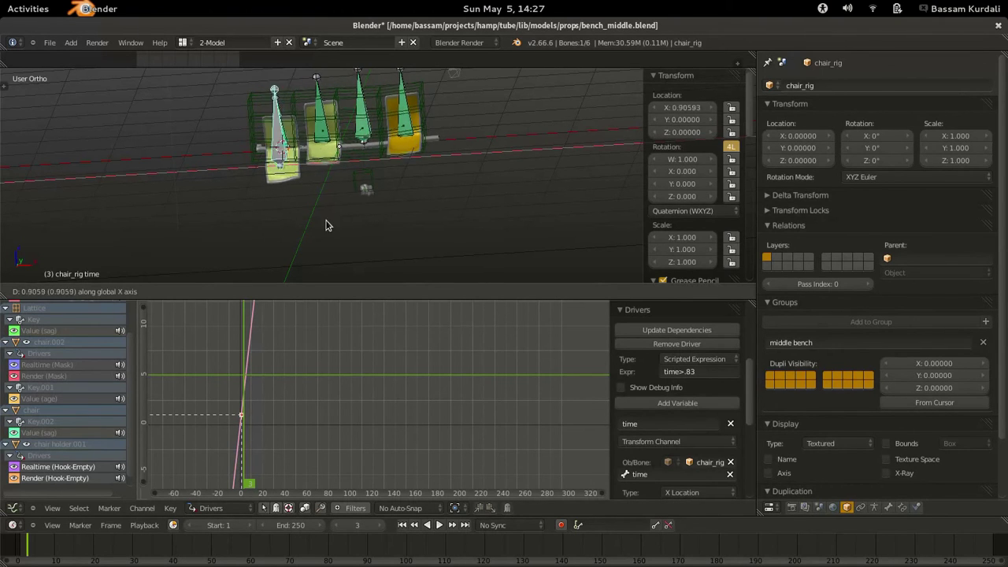
click(331, 220)
key(ctrl+Tab)
- Copy the hook's visibility driver onto the Strength of chair holder.001's Lattice modifier and set its expression to time<.83
right_click(363, 213)
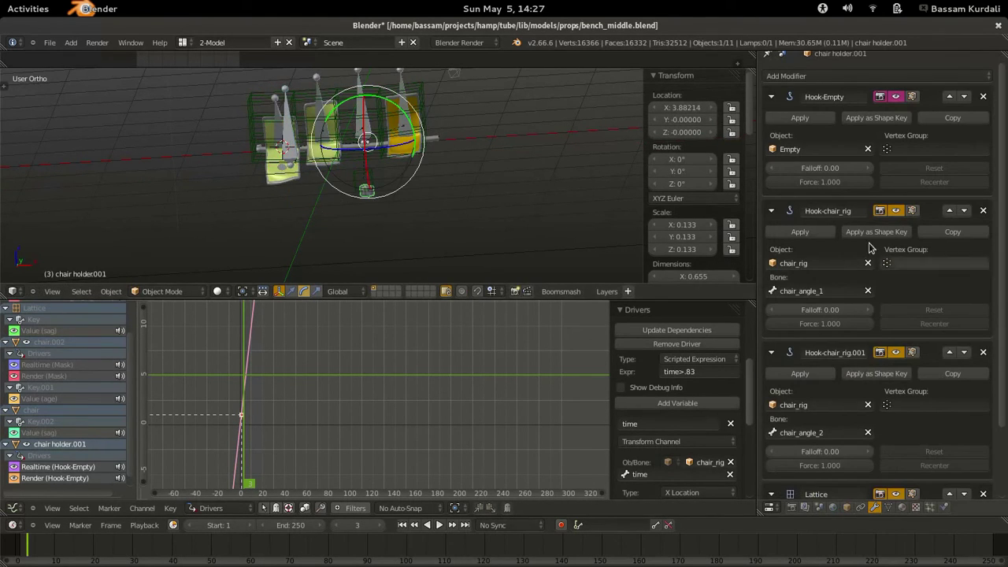
click(773, 352)
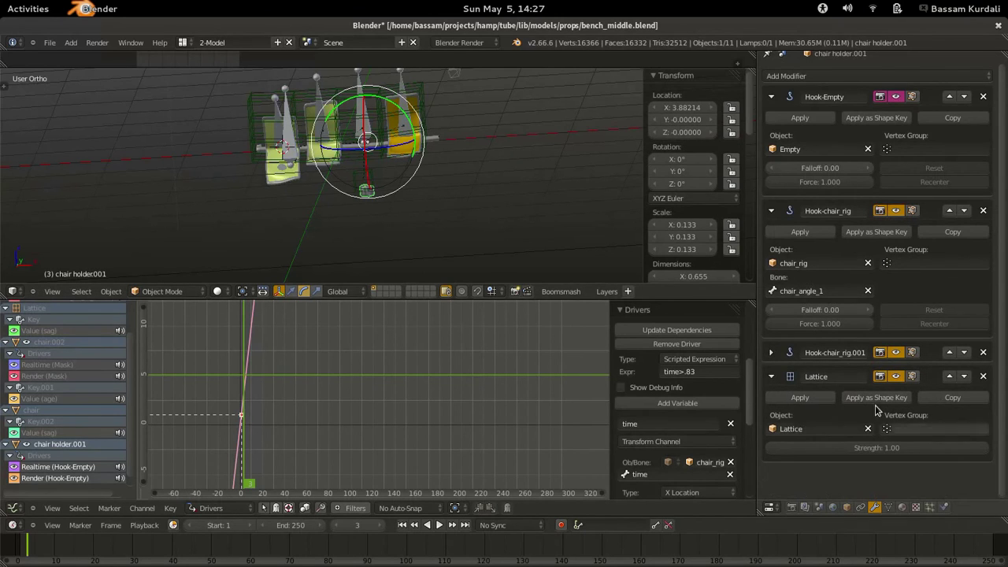
right_click(896, 95)
right_click(871, 446)
click(835, 417)
scroll(86, 397, down, 1)
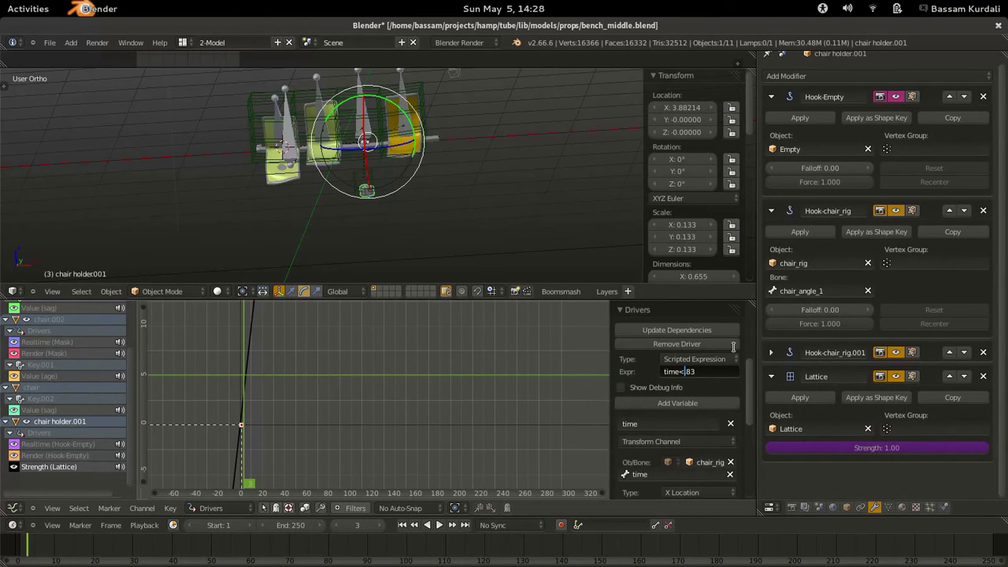
text(.)
key(Return)
- Slide the time bone back and forth along global X to test the lattice strength driver on the holder
right_click(285, 189)
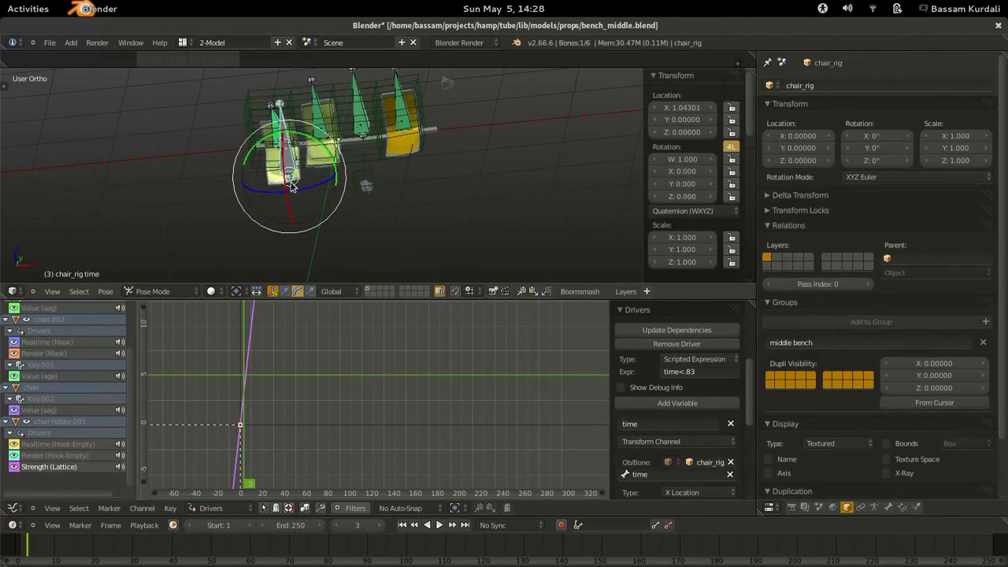
key(g)
key(x)
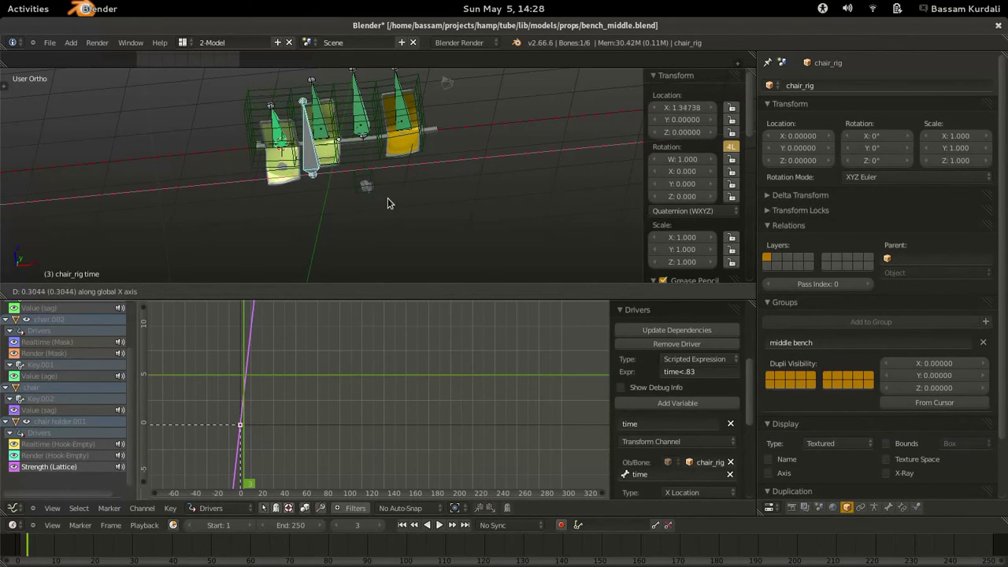
click(369, 199)
- Copy chair holder.001's Lattice Strength driver onto the Force of its Hook-chair_rig modifier
right_click(370, 197)
scroll(347, 197, up, 5)
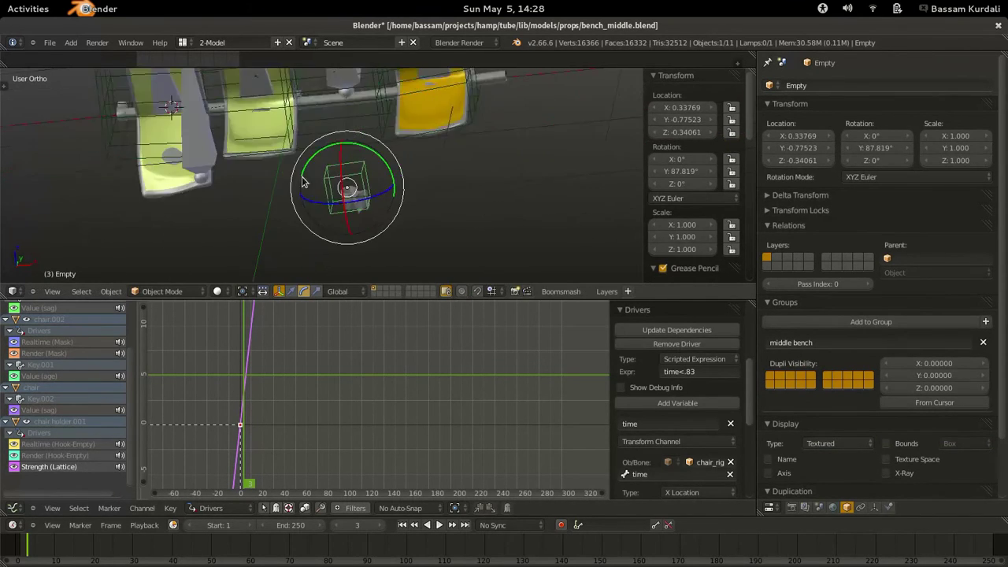
right_click(376, 192)
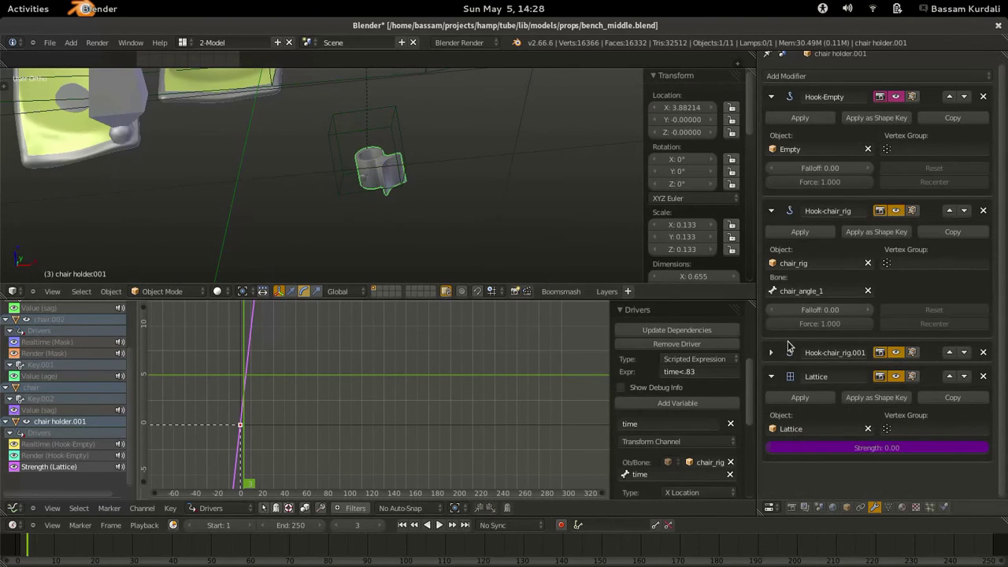
scroll(812, 326, up, 1)
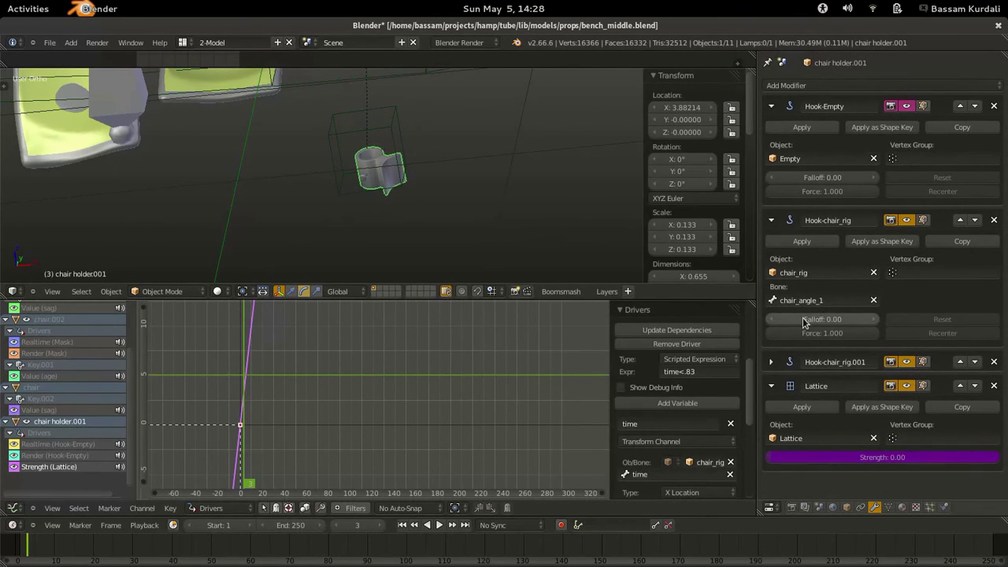
right_click(857, 457)
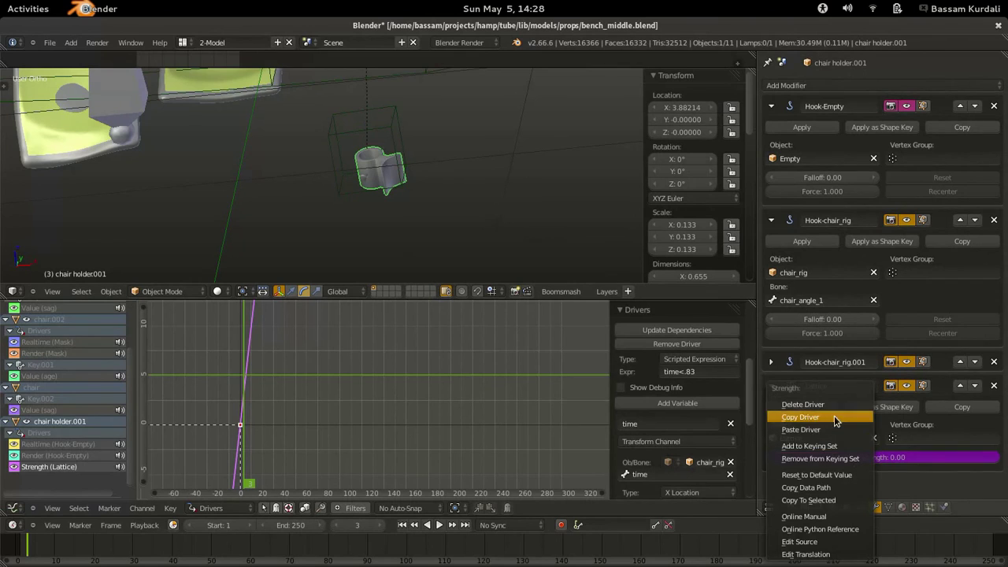
click(835, 419)
right_click(826, 333)
click(817, 364)
- Slide the time bone back along global X to check the hook force driver, and reselect chair holder.001
click(268, 406)
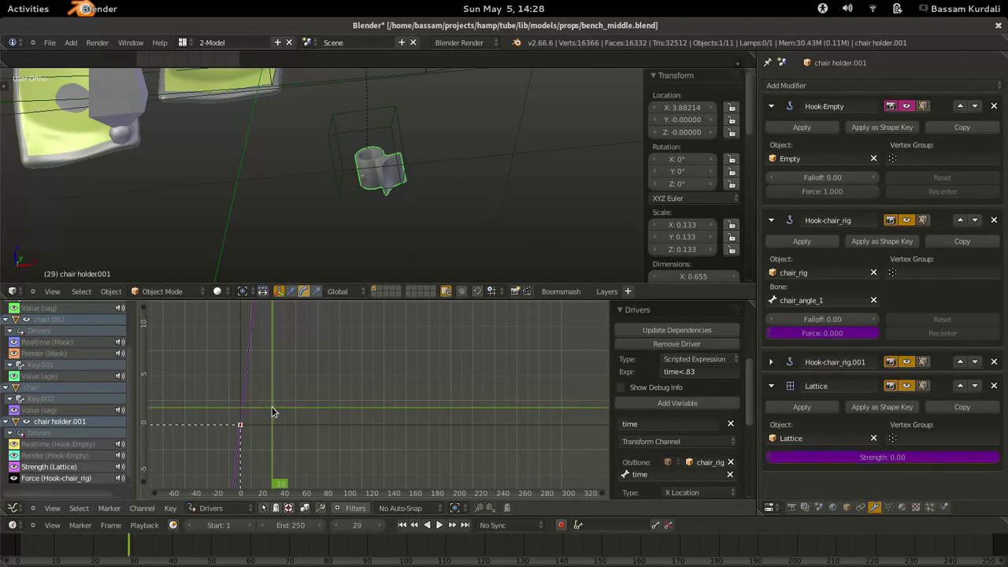
drag(267, 406, 260, 410)
scroll(327, 226, down, 3)
right_click(238, 141)
key(g)
key(x)
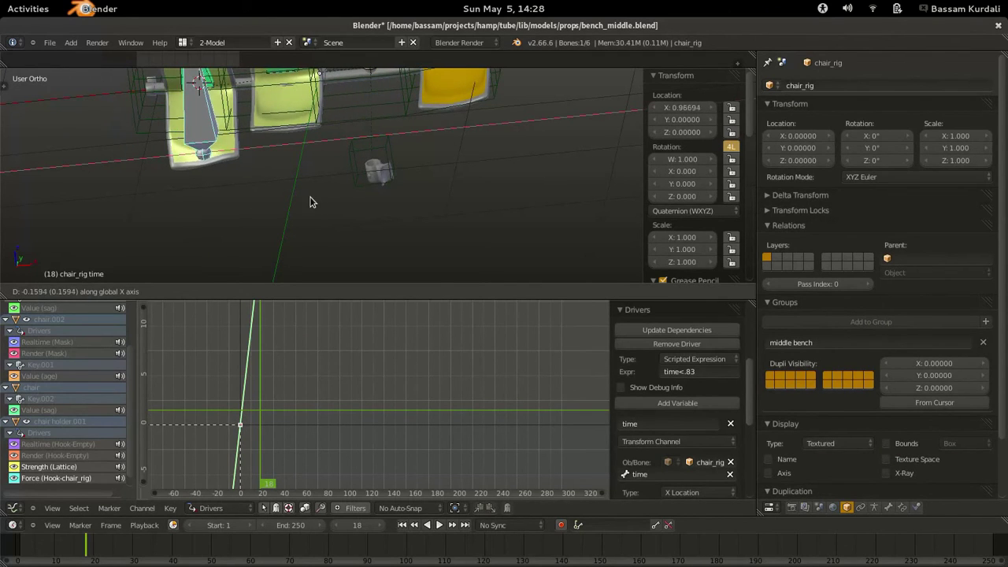
click(312, 201)
right_click(382, 186)
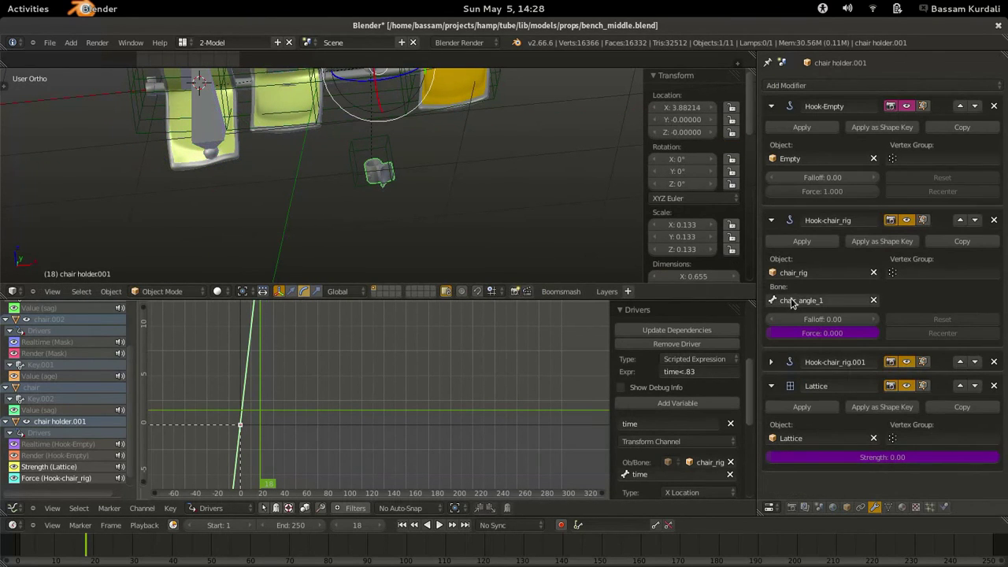
- Slide the time bone along global X to check how chair holder.001 reacts to its hook and lattice drivers
click(888, 507)
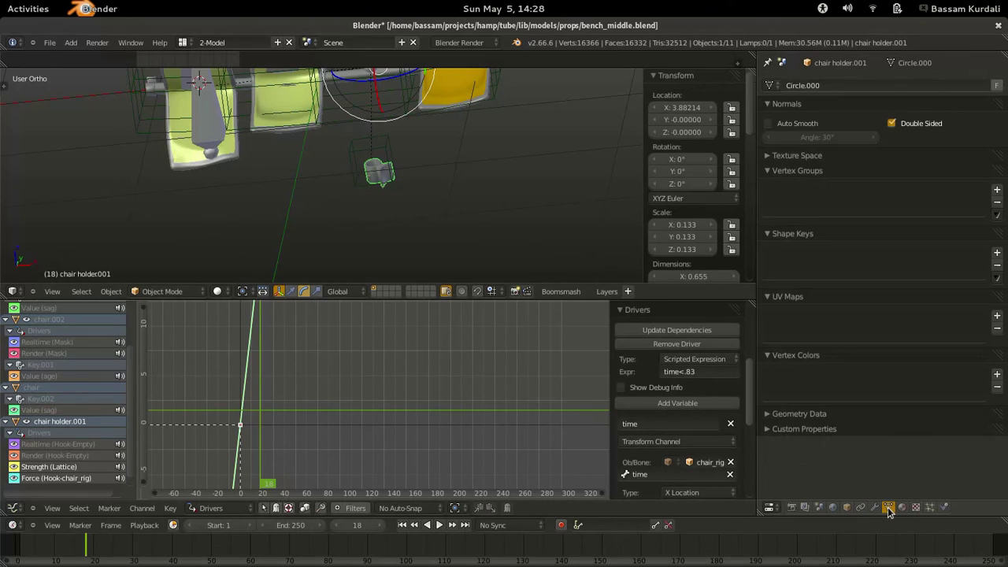
click(877, 508)
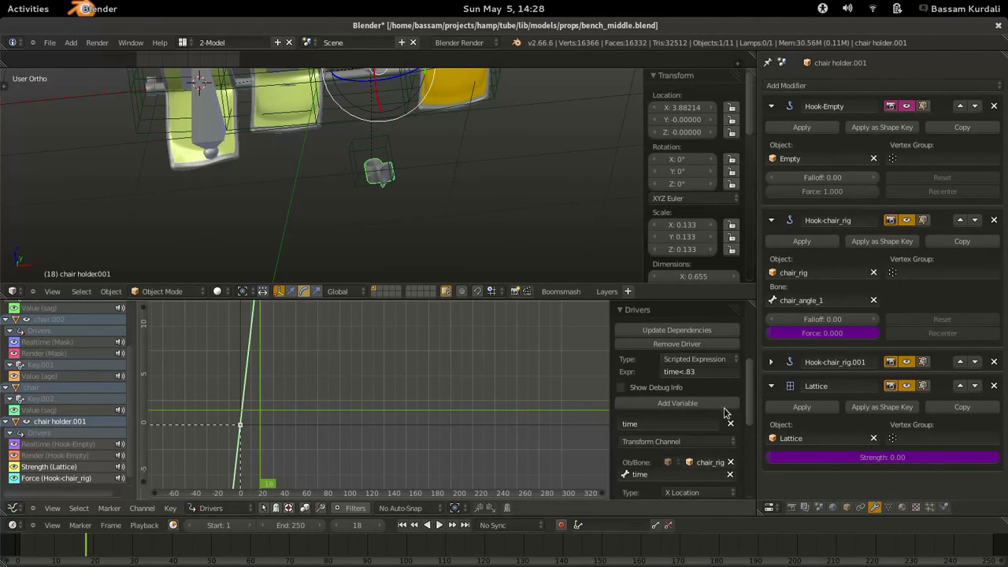
shift+middle_drag(235, 159, 274, 187)
right_click(250, 173)
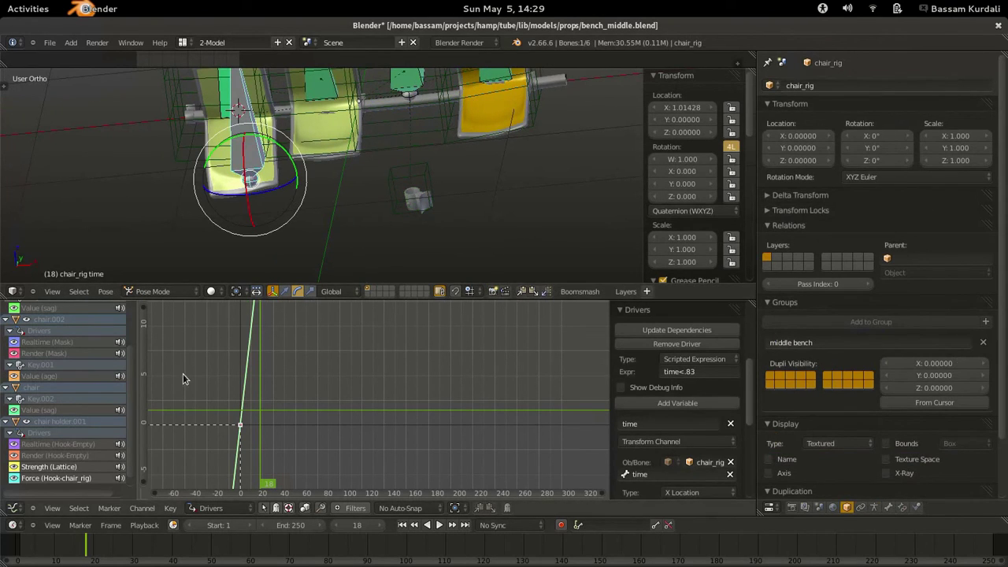
key(g)
key(x)
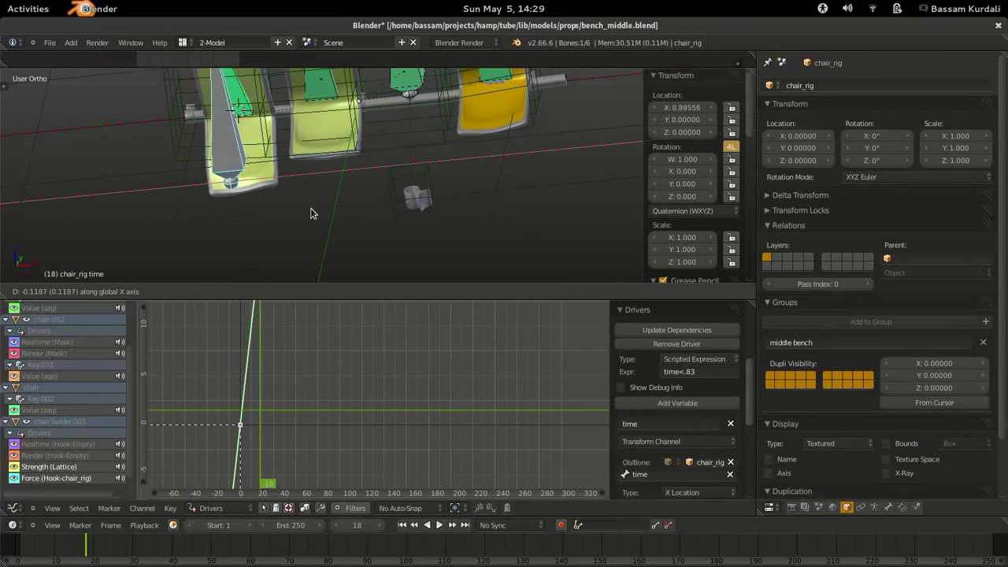
right_click(327, 206)
- Copy chair holder.001's Hook-chair_rig Force driver onto the Force of Hook-chair_rig.001 and delete the driver from Hook-chair_rig
right_click(426, 211)
right_click(423, 219)
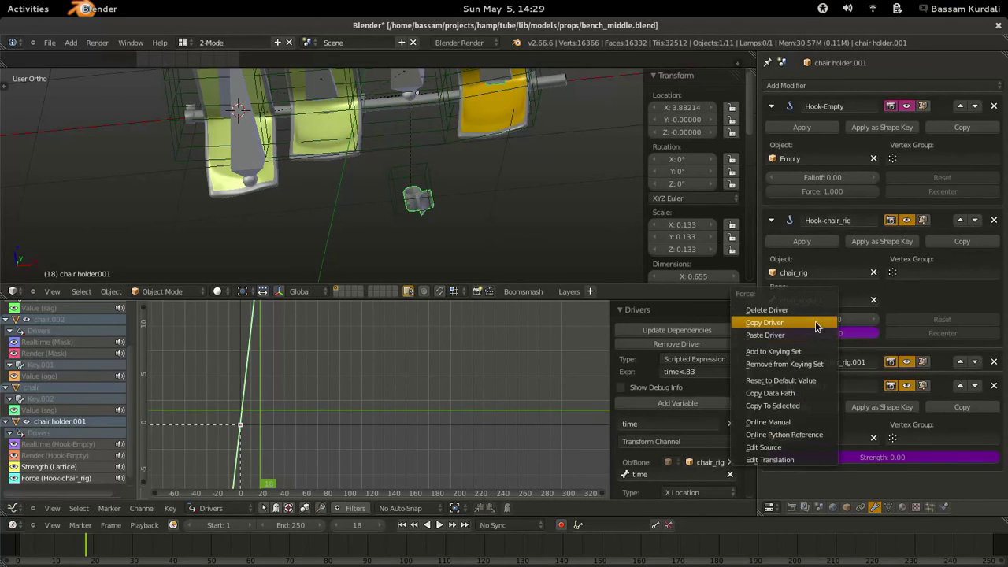
click(816, 323)
click(771, 361)
right_click(796, 475)
click(791, 430)
right_click(820, 335)
click(825, 311)
- Scrub to frame 10 and slide the time bone along global X to test the Hook-chair_rig.001 force driver
drag(279, 386, 251, 384)
right_click(248, 185)
key(g)
key(x)
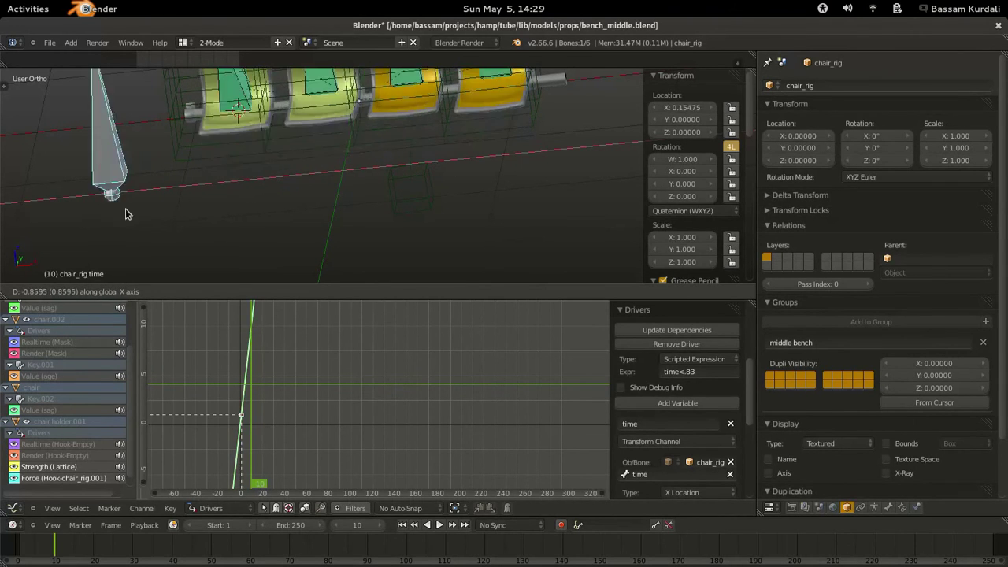
click(257, 174)
- Enter Edit Mode on the light green chair and select a vertex in the middle of its seat
right_click(233, 185)
key(Tab)
middle_drag(237, 186, 138, 134)
scroll(138, 132, up, 3)
shift+middle_drag(139, 127, 306, 182)
middle_drag(220, 195, 232, 178)
key(z)
key(z)
right_click(236, 139)
middle_drag(237, 139, 348, 138)
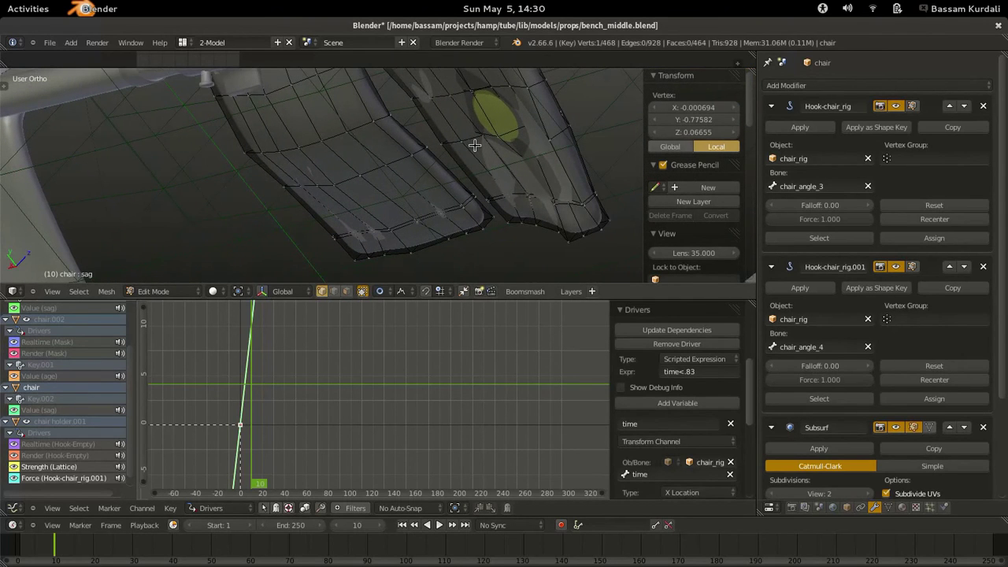
mouse_move(495, 148)
middle_down()
mouse_move(501, 111)
mouse_move(426, 147)
middle_up()
key(z)
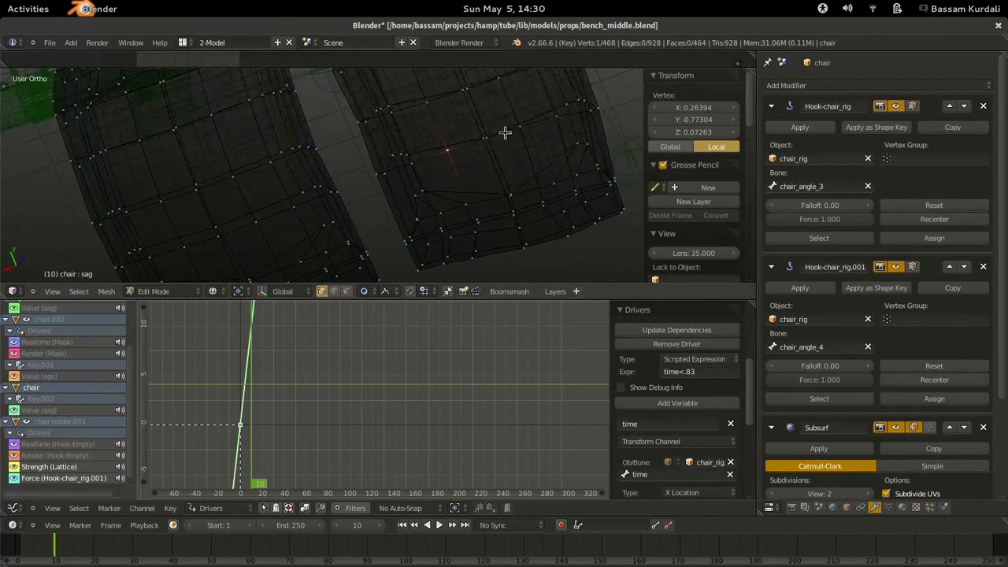
key(z)
middle_drag(503, 131, 400, 131)
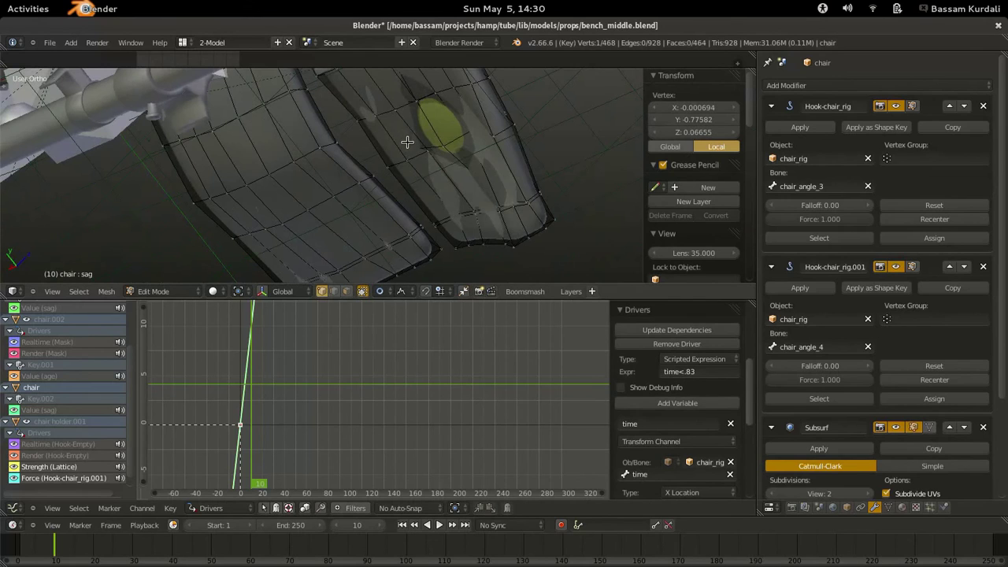
key(g)
key(z)
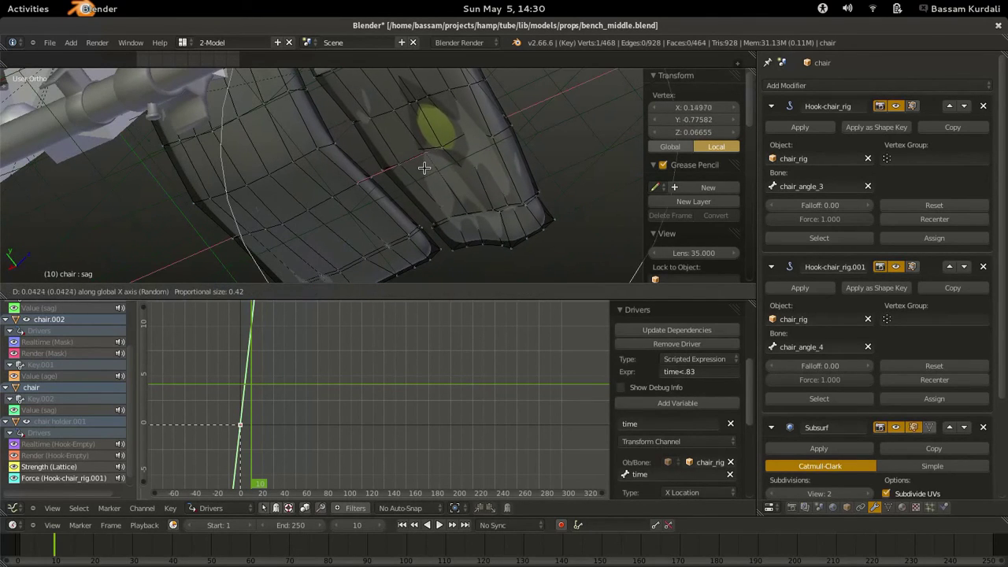
right_click(424, 166)
- Turn off proportional editing, lower the selected seat vertex along global Z to about -0.129 local Z, and leave Edit Mode
key(o)
key(g)
key(z)
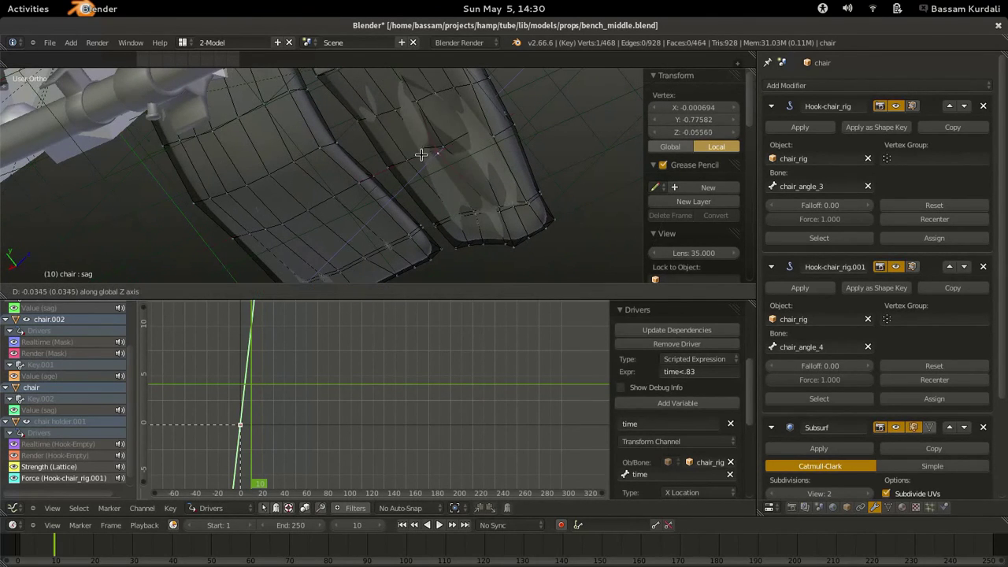
click(405, 160)
key(Tab)
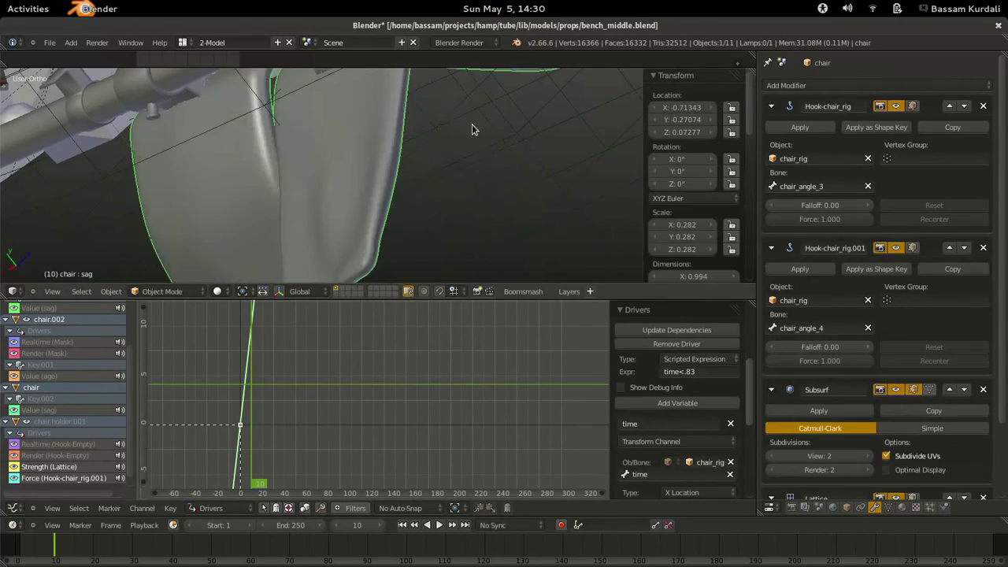
- Examine where the chair holder meets the green seat, briefly opening the holder's mesh in Edit Mode
middle_drag(472, 126, 482, 173)
scroll(321, 156, down, 4)
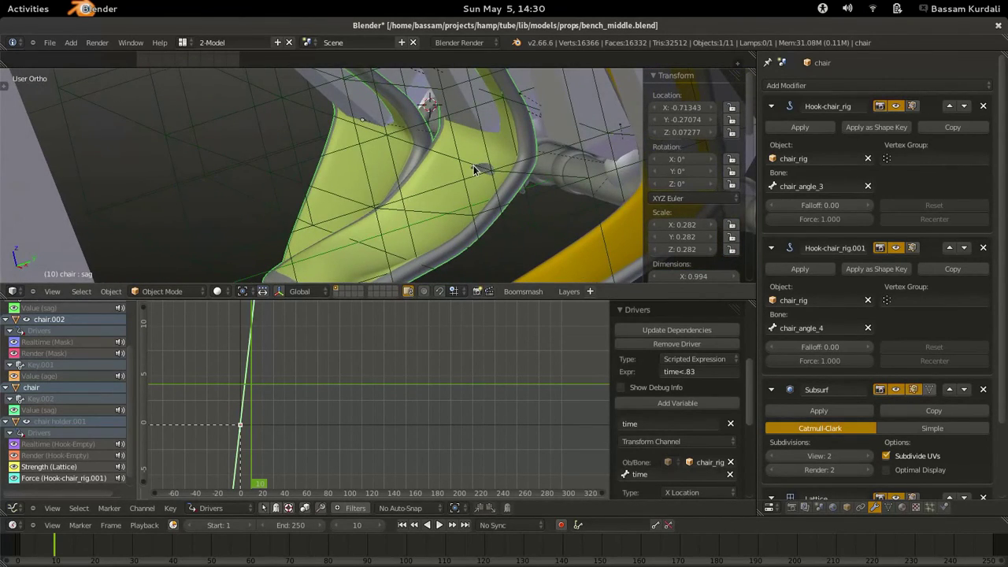
right_click(482, 174)
right_click(484, 179)
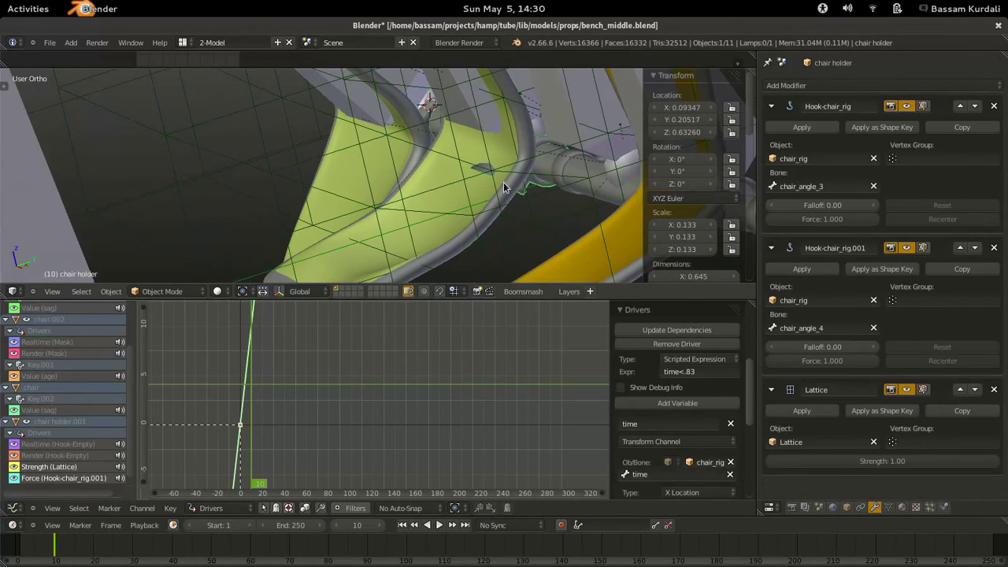
middle_drag(488, 189, 457, 189)
key(Tab)
key(Tab)
- Reopen the chair mesh, enable edit-mode display for Hook-chair_rig and Hook-chair_rig.001, and apply the Subsurf result to the editing cage
right_click(522, 228)
key(Tab)
middle_drag(482, 191, 445, 184)
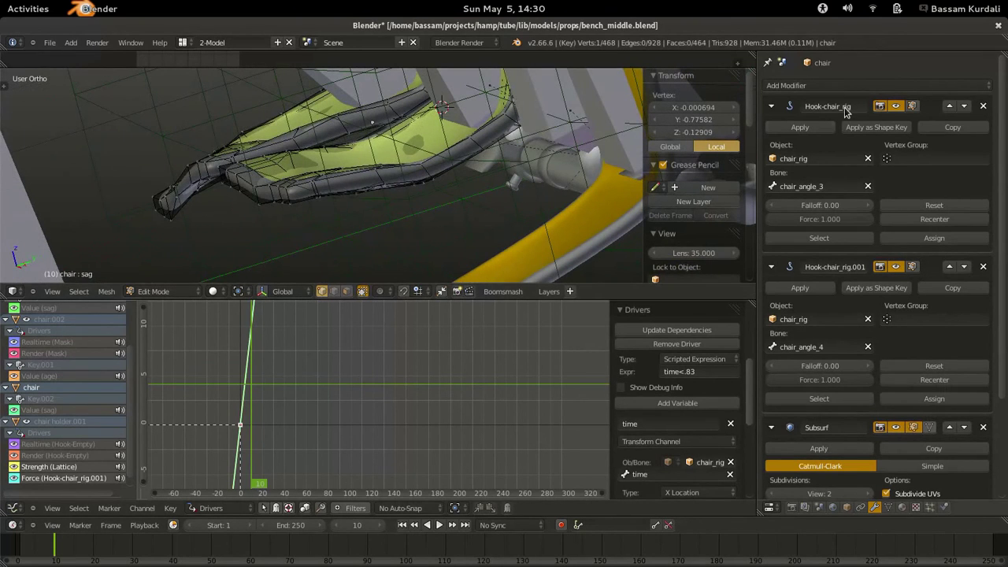
click(913, 107)
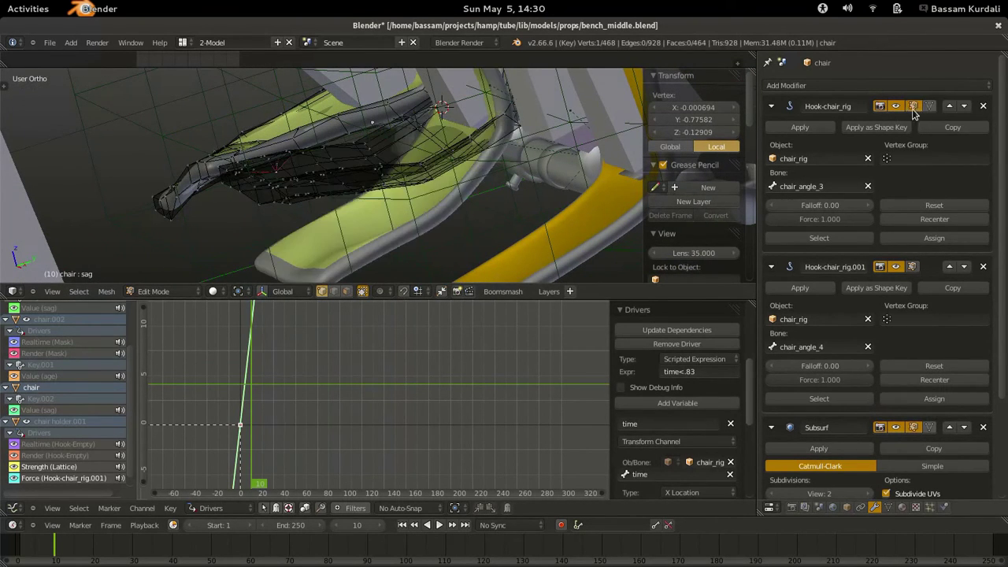
click(914, 267)
click(930, 427)
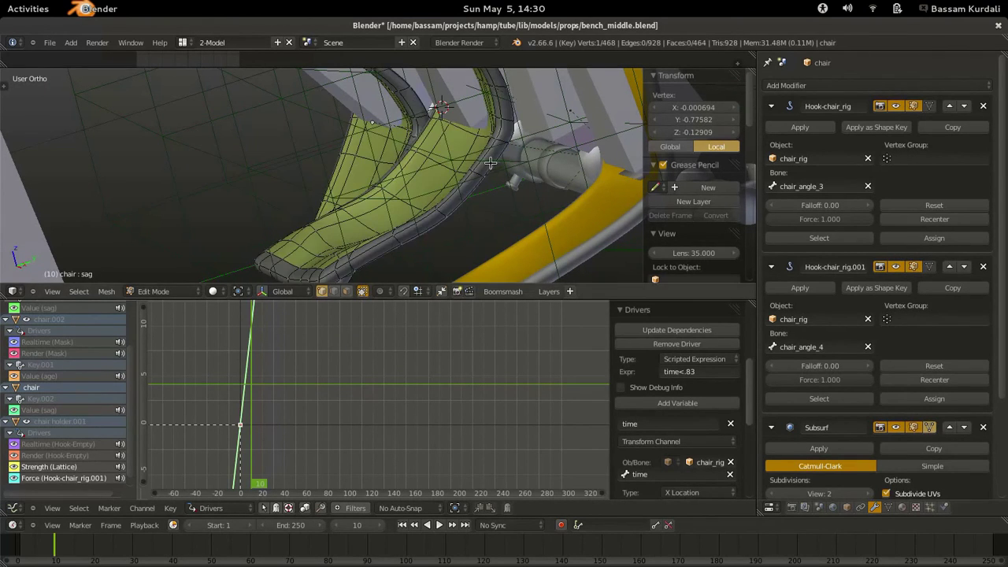
- Try to move the seat vertex beside the chair holder along global X and freely, and leave Edit Mode
mouse_move(491, 163)
middle_down()
mouse_move(441, 132)
mouse_move(433, 111)
mouse_move(401, 140)
mouse_move(464, 138)
mouse_move(444, 147)
middle_up()
key(z)
key(z)
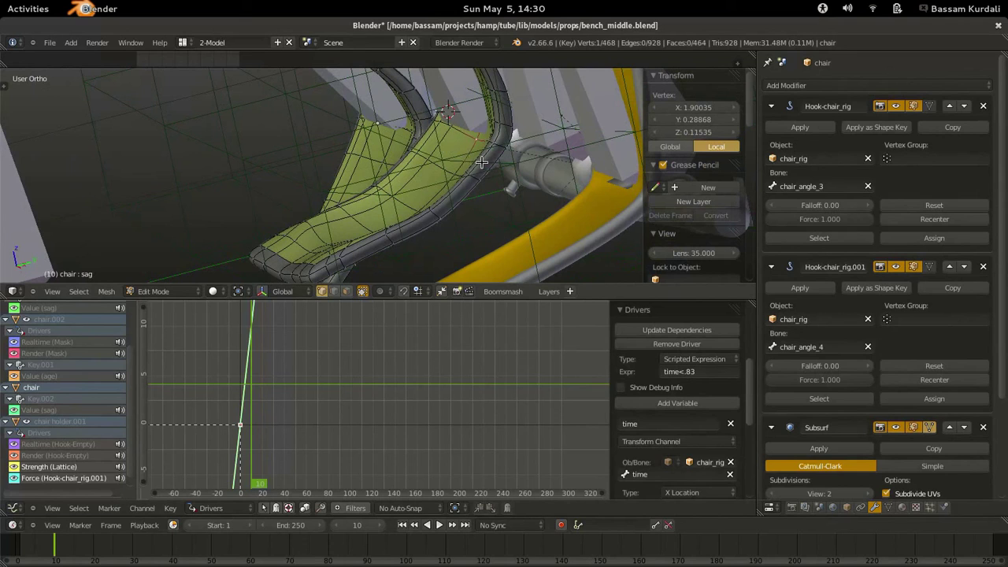
key(g)
key(x)
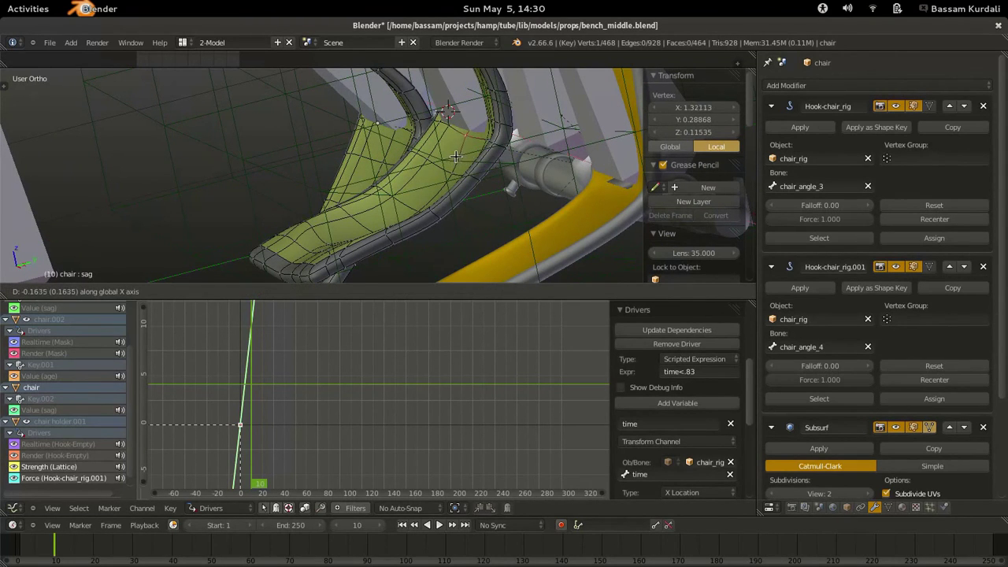
right_click(454, 159)
middle_drag(516, 150, 496, 147)
key(g)
right_click(455, 133)
key(Tab)
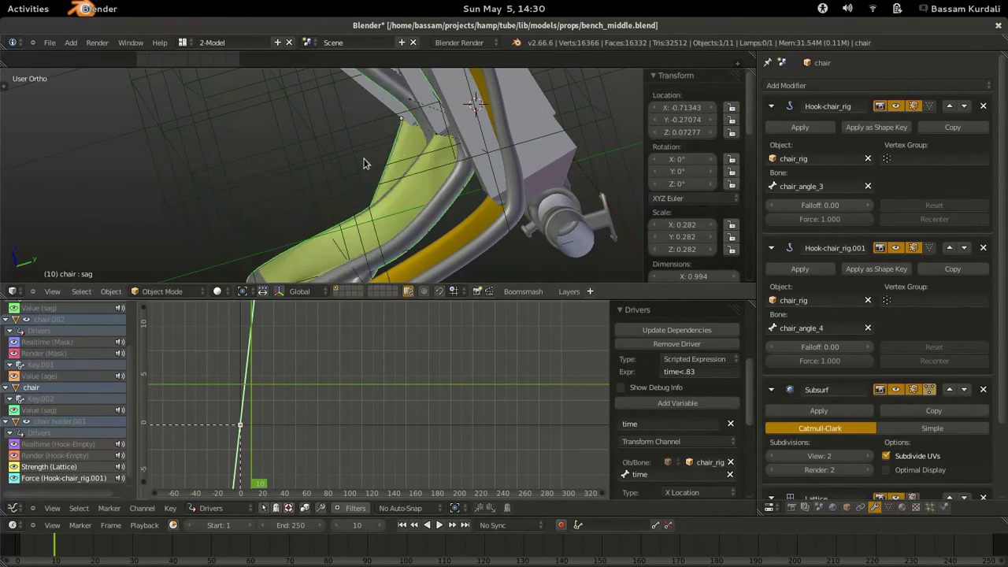
- Scrub to frame 129 and slide the time bone along global X to check the whole bench's aging
middle_drag(365, 163, 464, 167)
drag(465, 346, 383, 354)
scroll(347, 197, down, 5)
middle_drag(347, 193, 447, 195)
right_click(446, 195)
key(g)
key(x)
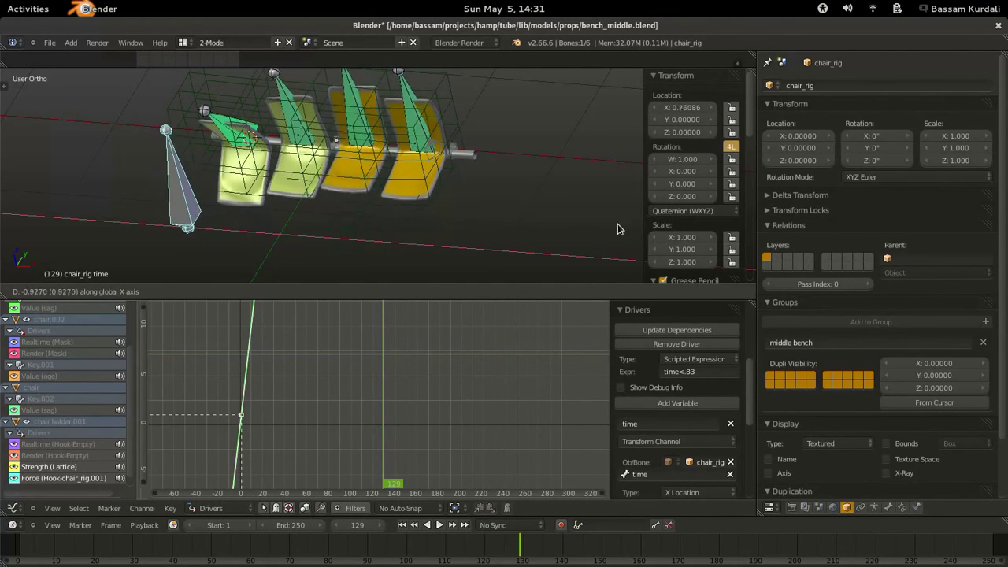
right_click(322, 233)
- Select chair holder.001, collapse its hook modifiers, and add a Mask modifier
right_click(348, 238)
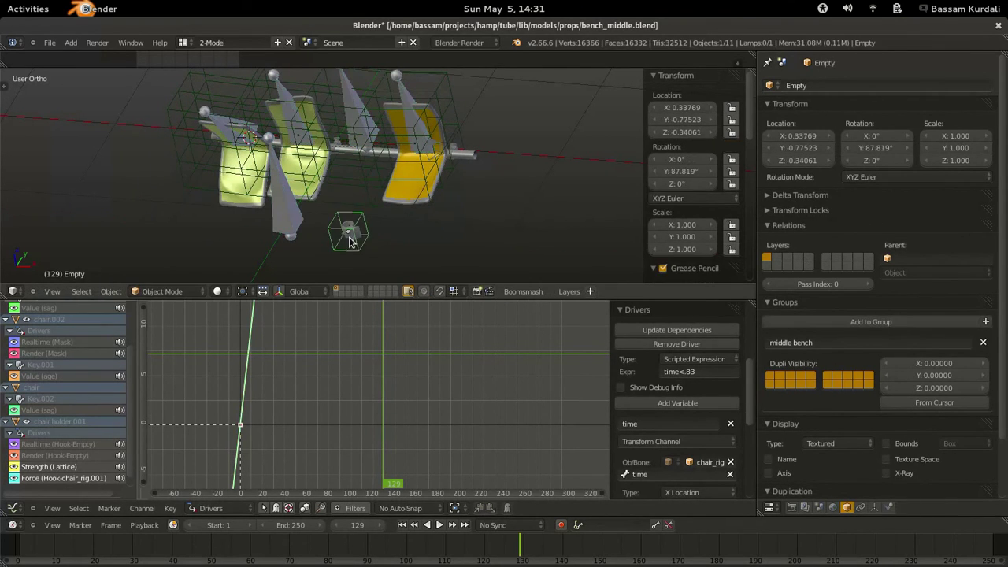
right_click(345, 236)
ctrl+click(771, 106)
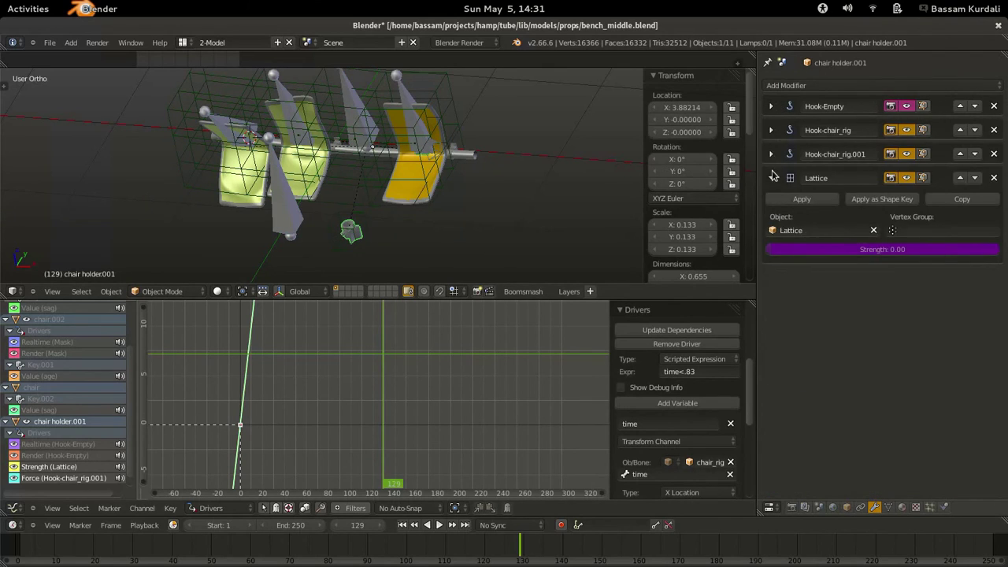
click(797, 85)
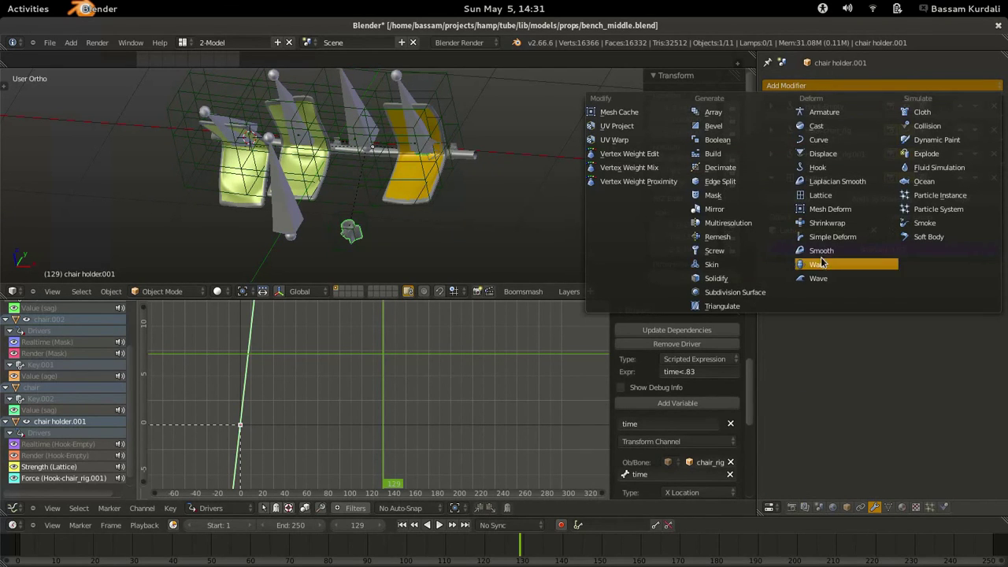
click(742, 197)
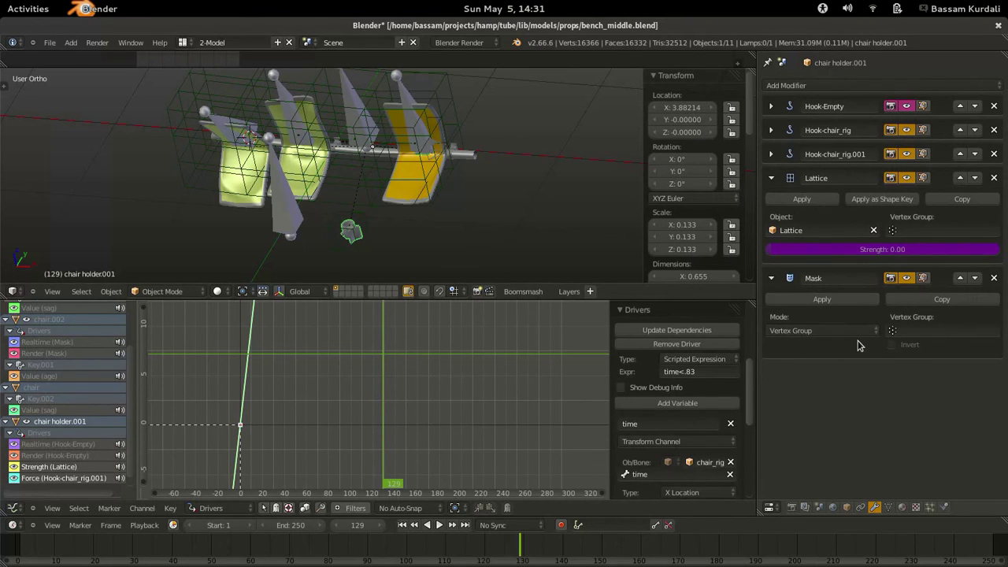
- Paste the copied driver onto the Mask modifier's viewport visibility and set its expression to time<.86
right_click(906, 281)
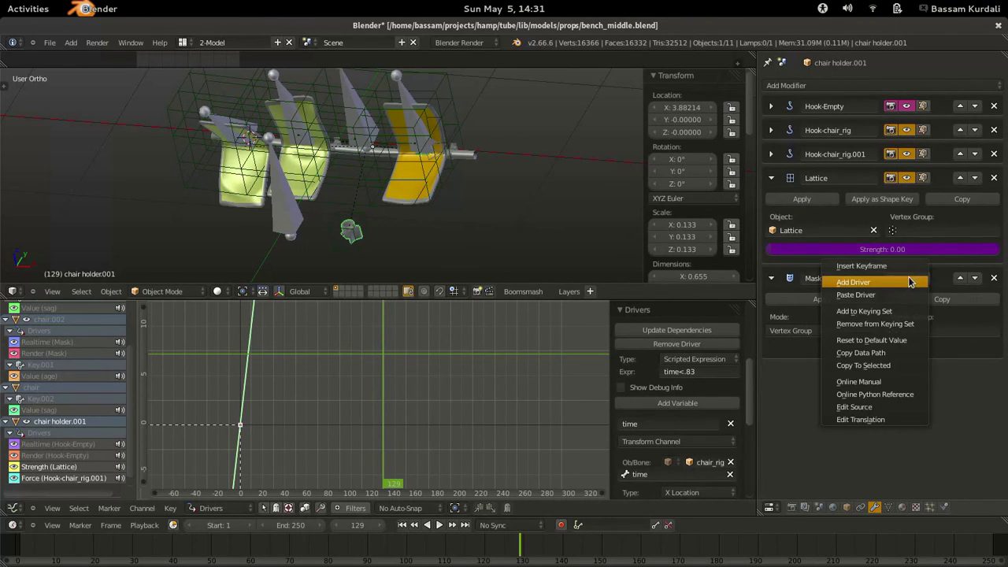
click(908, 295)
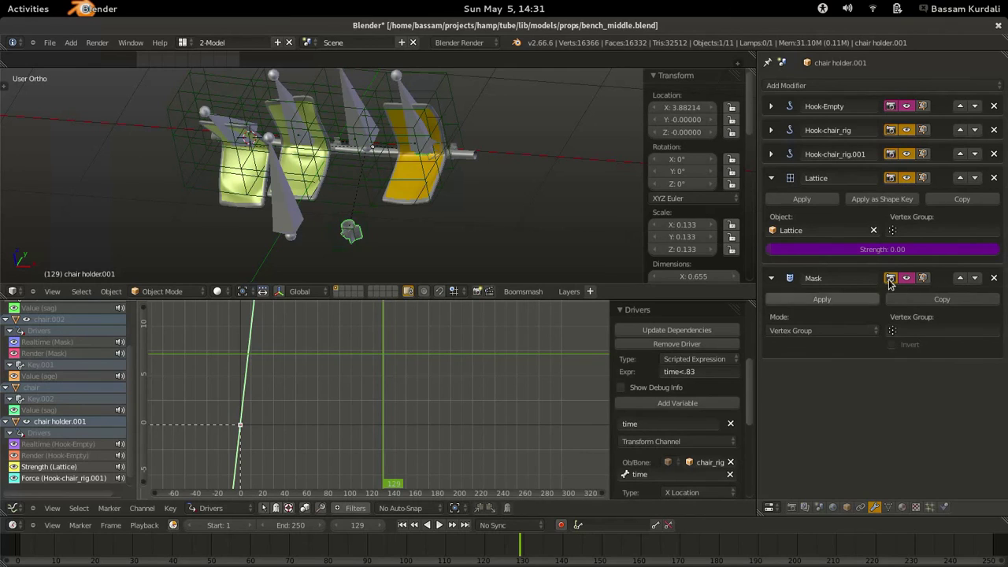
scroll(117, 455, down, 2)
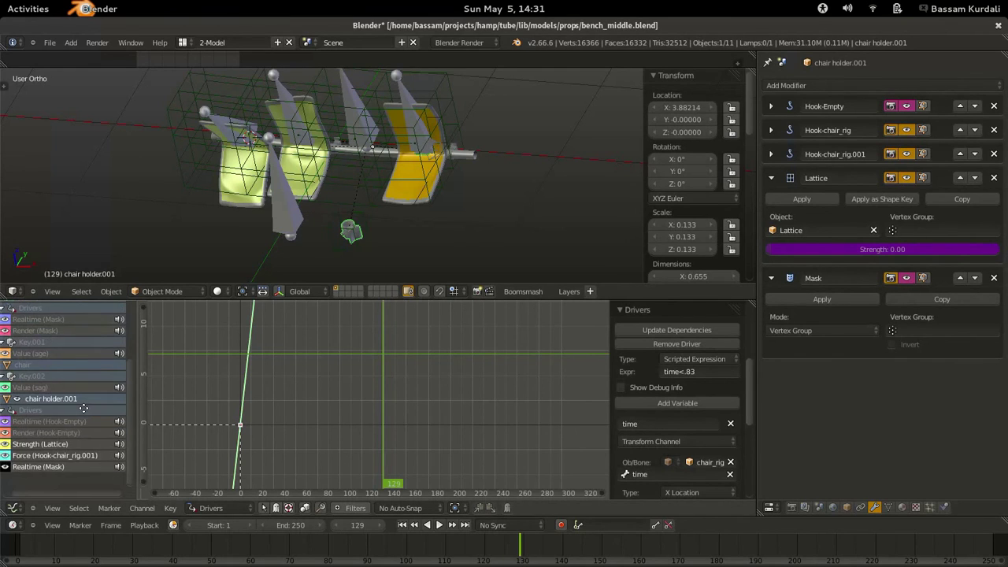
click(54, 468)
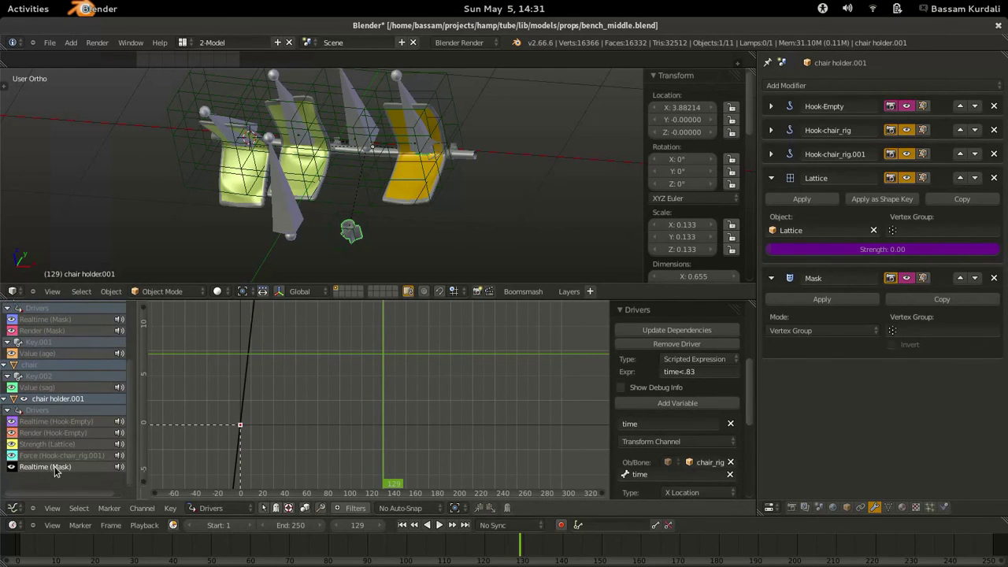
click(717, 371)
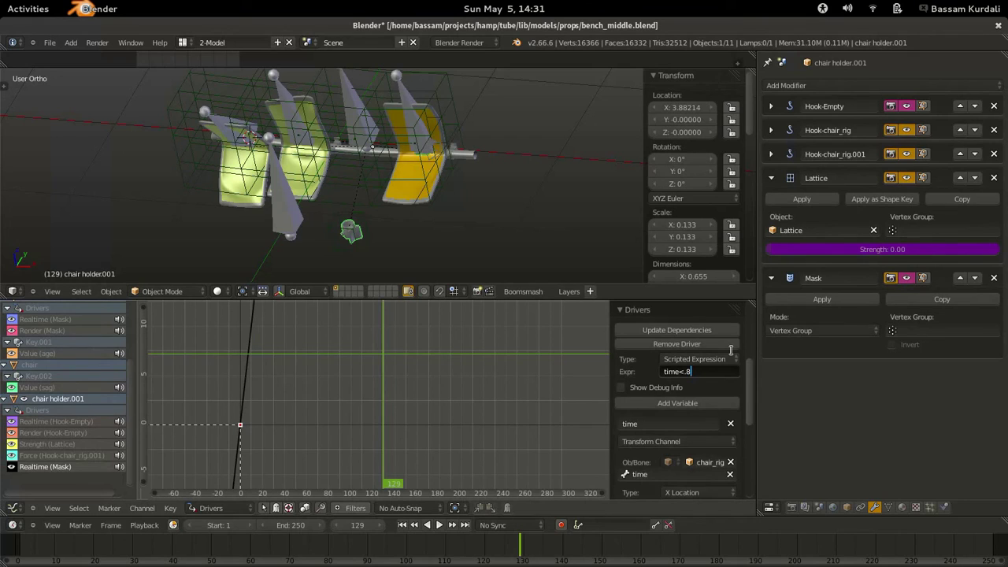
key(Return)
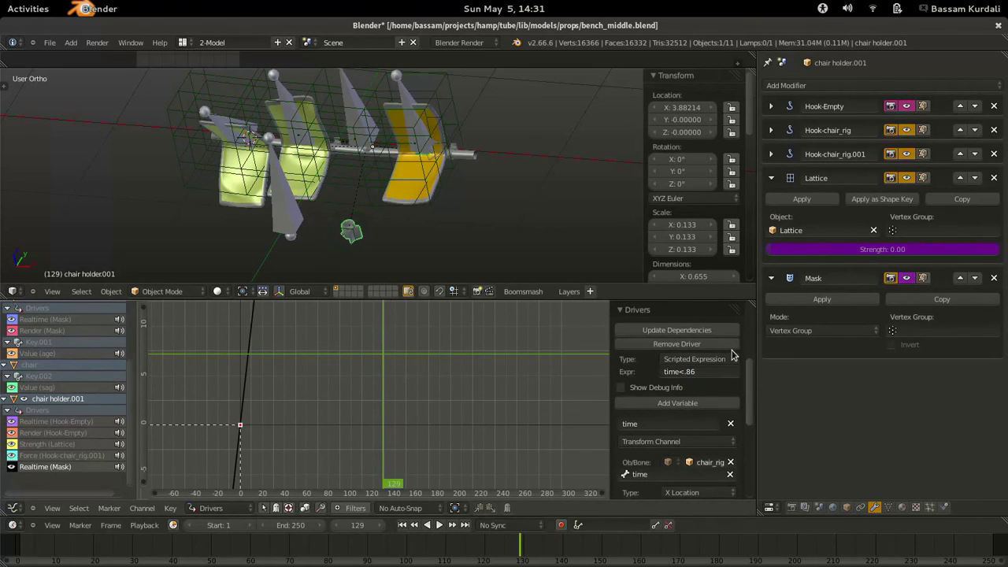
- Copy the Mask's viewport visibility driver onto its render visibility
right_click(908, 282)
click(908, 267)
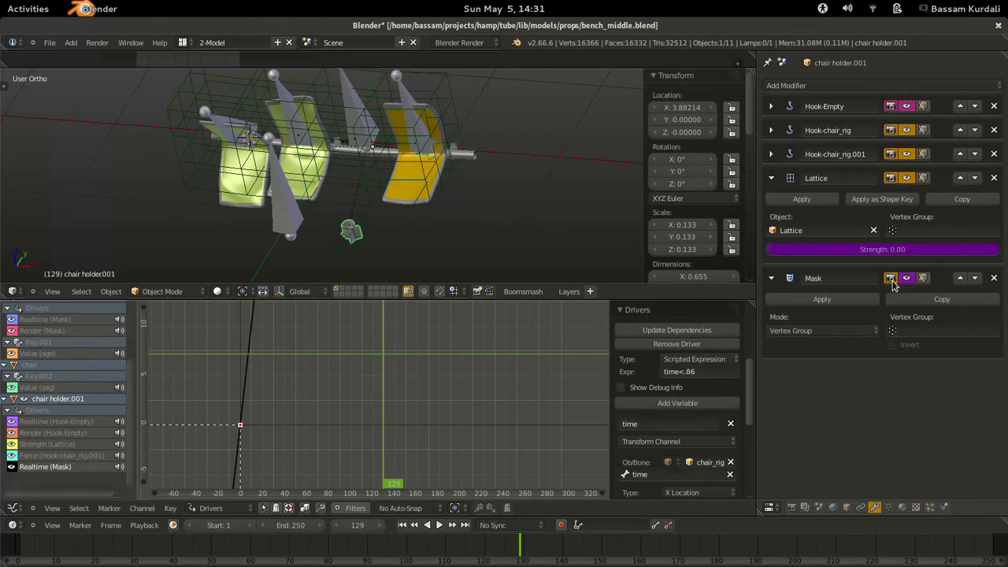
right_click(891, 280)
click(874, 292)
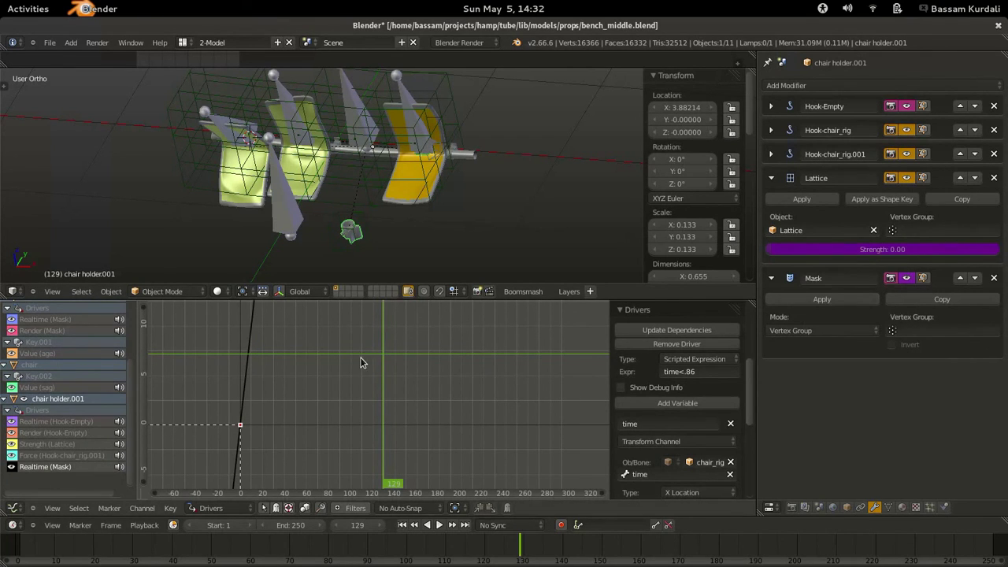
- Scrub to frame 74 and slide the time bone back and forth along global X to check the chair holder's drop and masking
drag(378, 373, 322, 361)
right_click(283, 235)
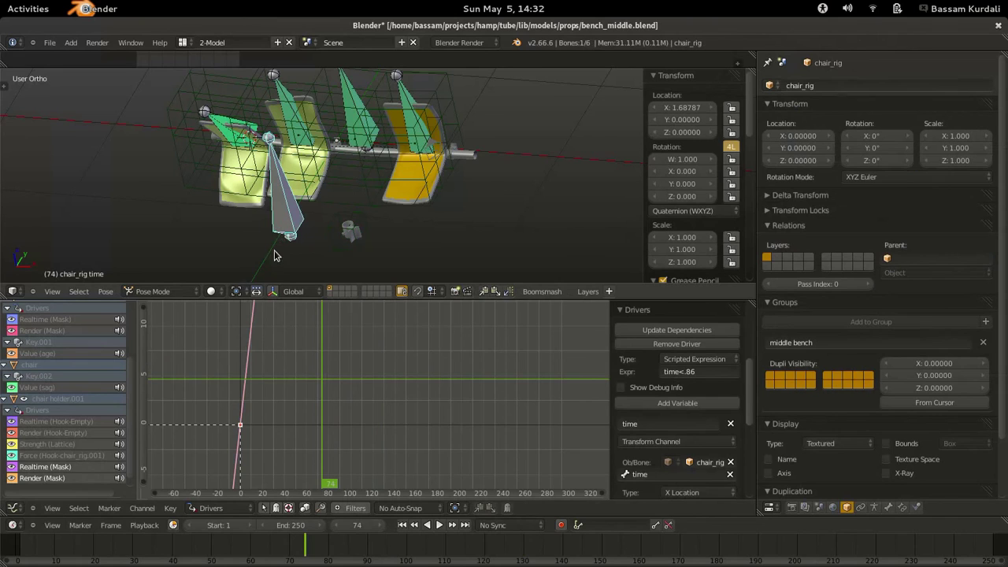
key(g)
key(x)
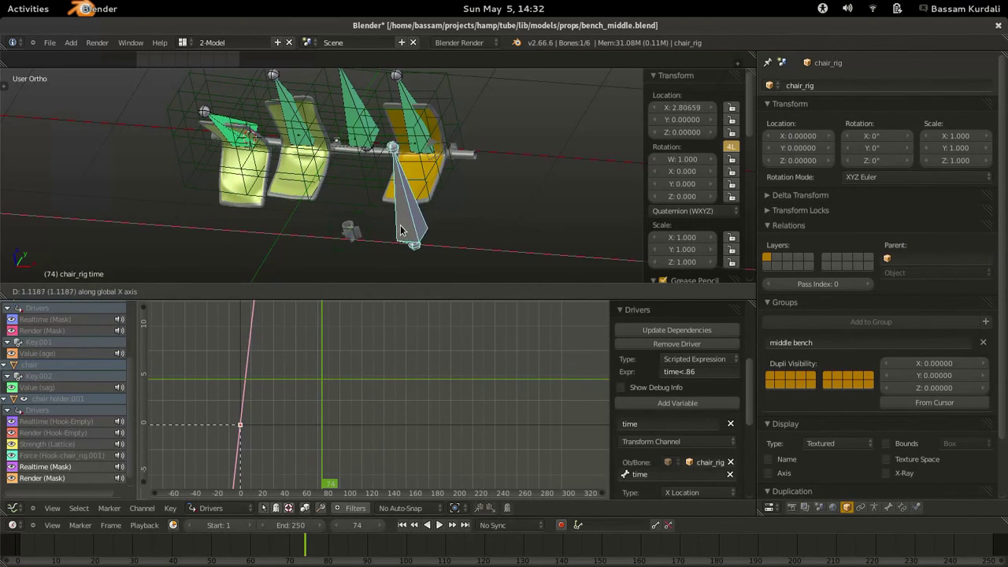
click(153, 227)
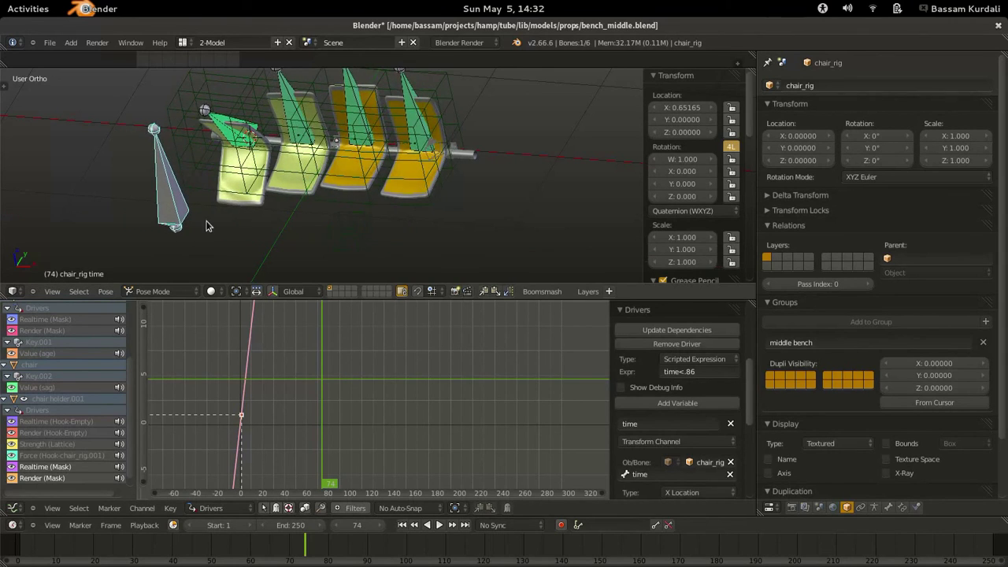
middle_drag(153, 227, 416, 200)
key(g)
key(x)
click(418, 164)
- Assign the selected vertices of chair holder.001 to a new vertex group and name the group hide
right_click(382, 158)
key(Tab)
key(ctrl+g)
click(387, 171)
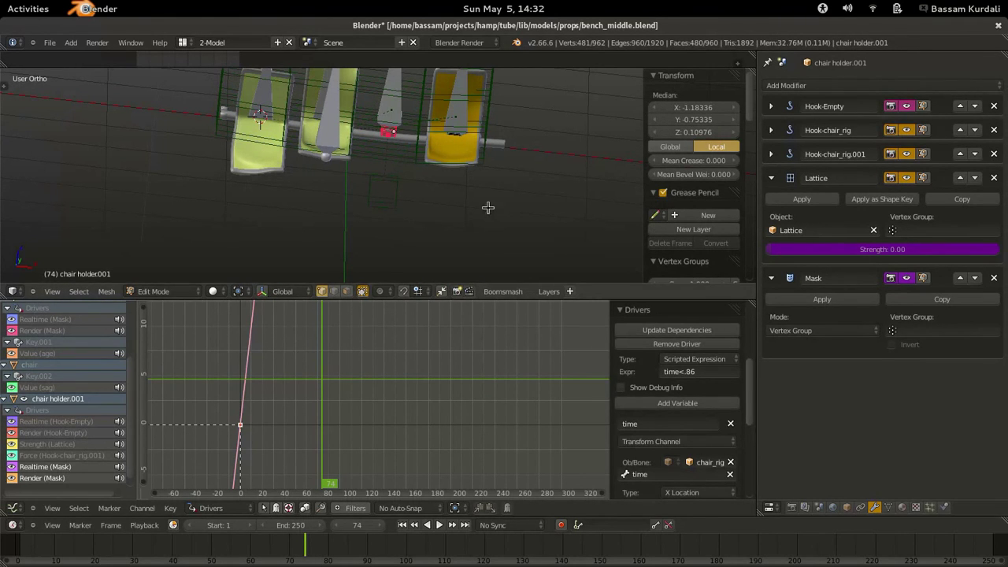
key(Tab)
click(890, 507)
click(896, 264)
text(hide)
key(Return)
- Use the hide vertex group in chair holder.001's Mask modifier and switch on its Invert option
click(875, 507)
click(903, 331)
click(900, 349)
click(893, 345)
middle_drag(442, 157, 393, 205)
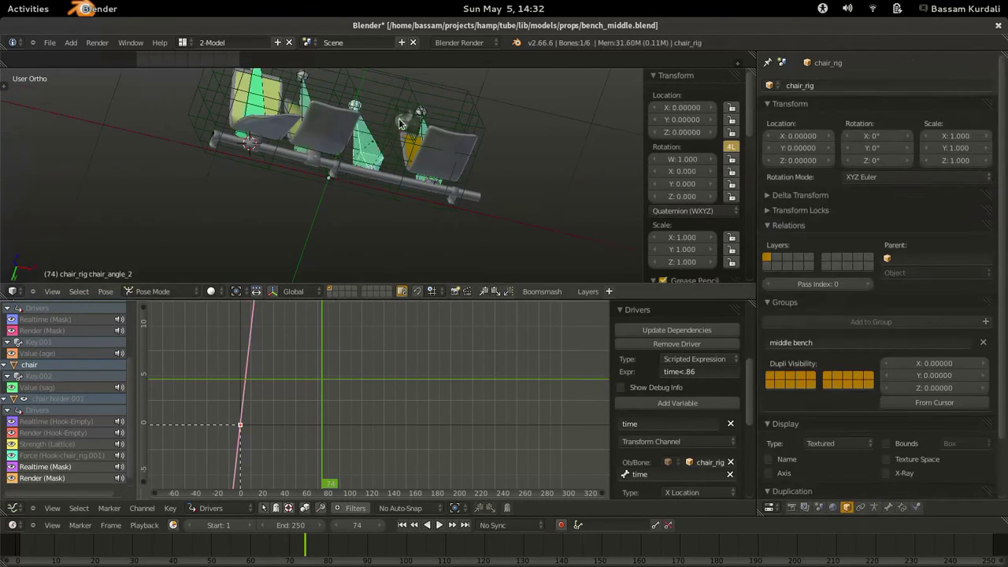
- Toggle the Mask modifier's Invert option again and delete the driver on the Lattice modifier's Strength
click(892, 345)
right_click(819, 250)
click(960, 278)
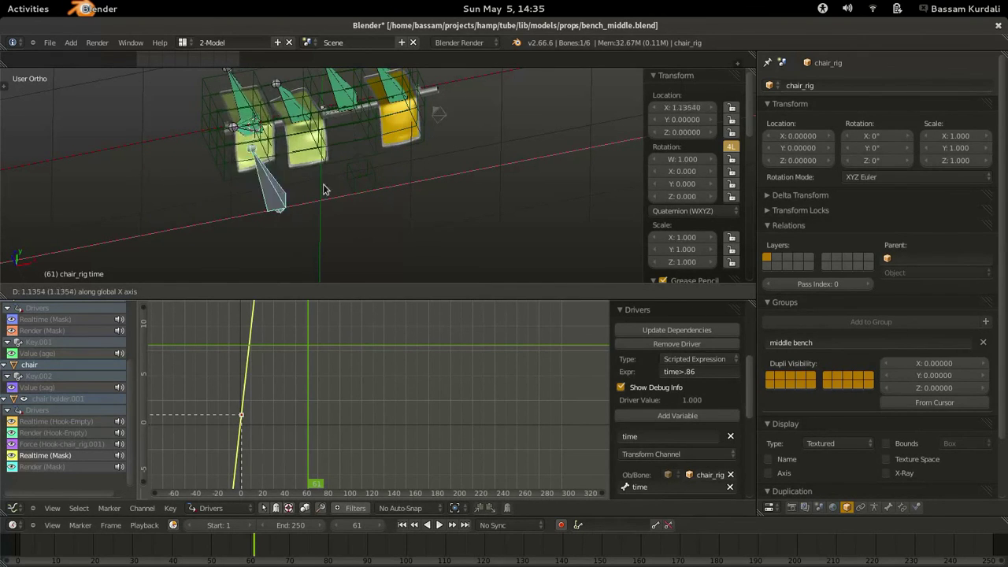
- Place the time bone at about 0.298 along global X and save the bench file
click(211, 197)
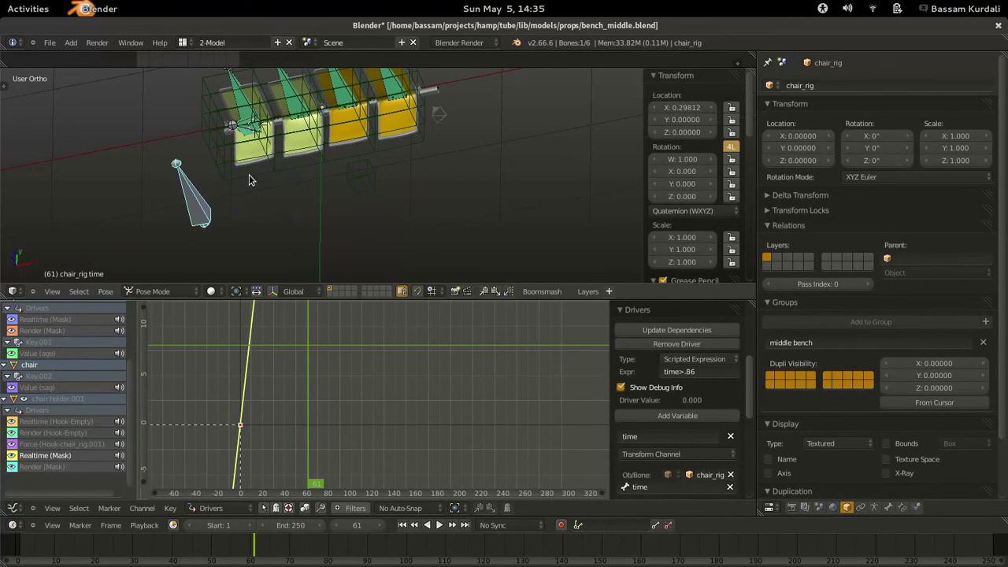
click(49, 42)
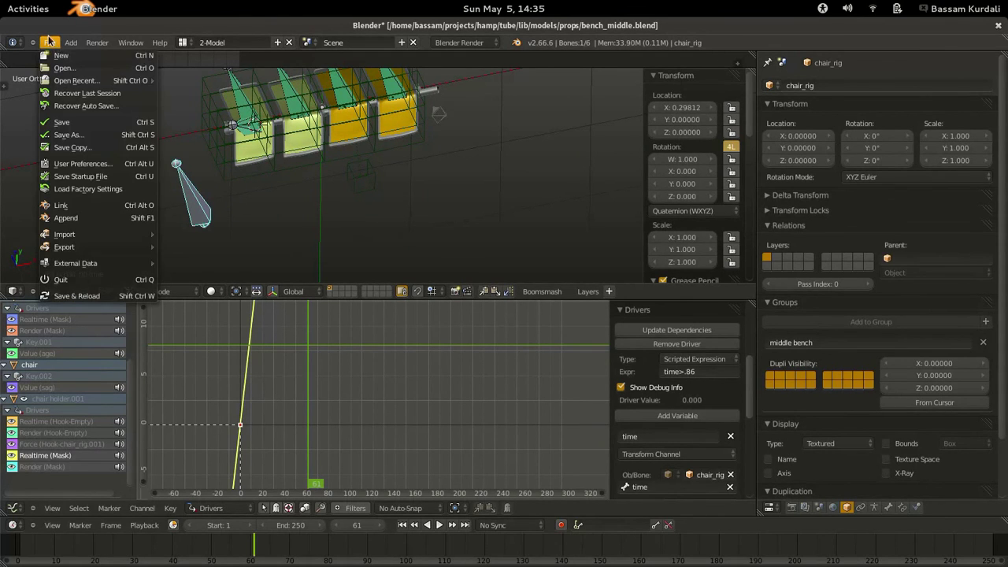
click(63, 122)
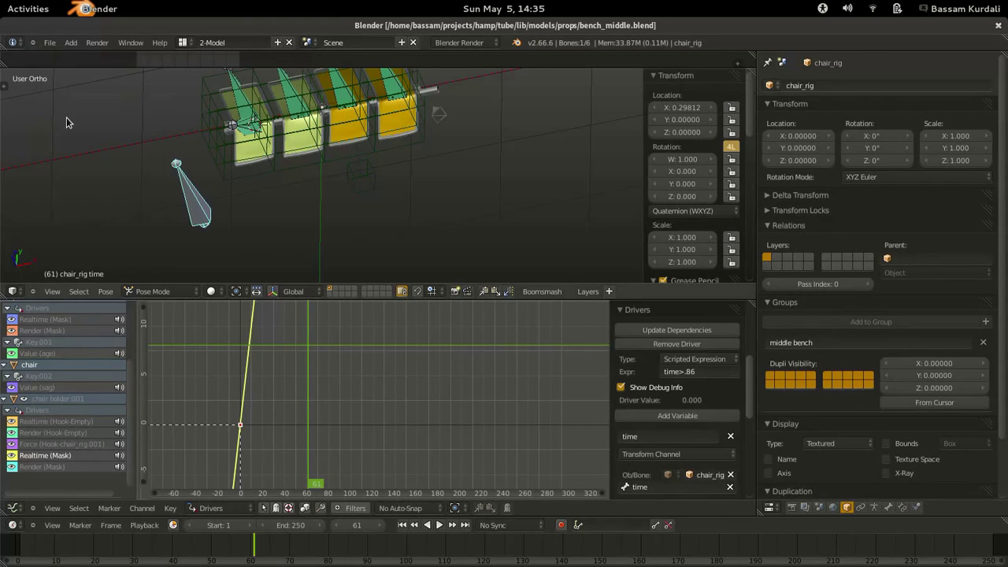